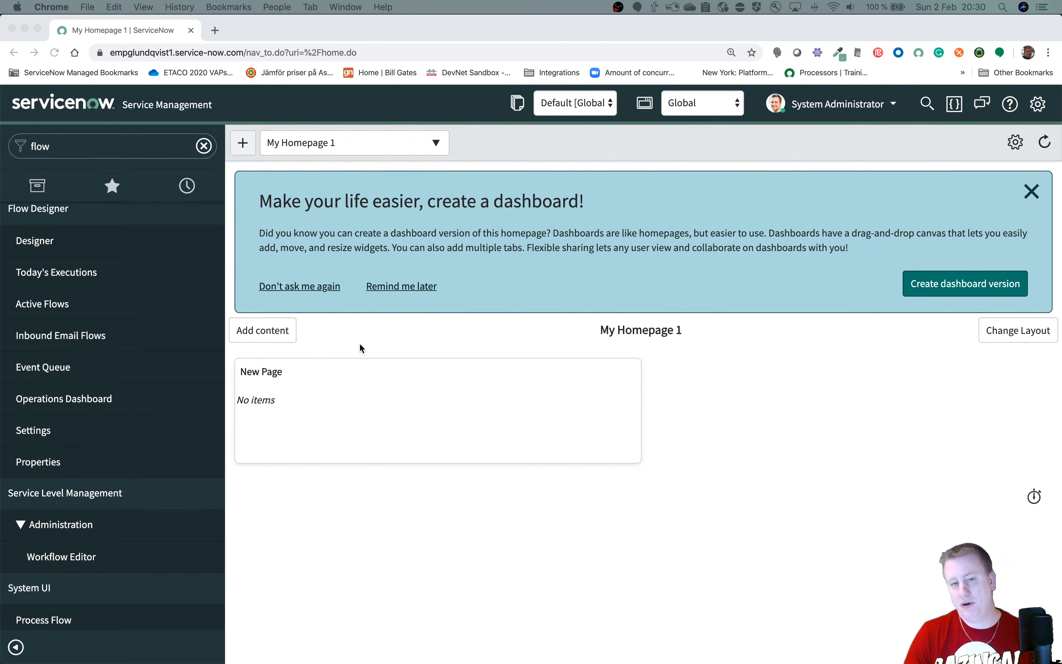
Open Flow Designer and start a new flow named "EP 27 - CF problem".
click(41, 247)
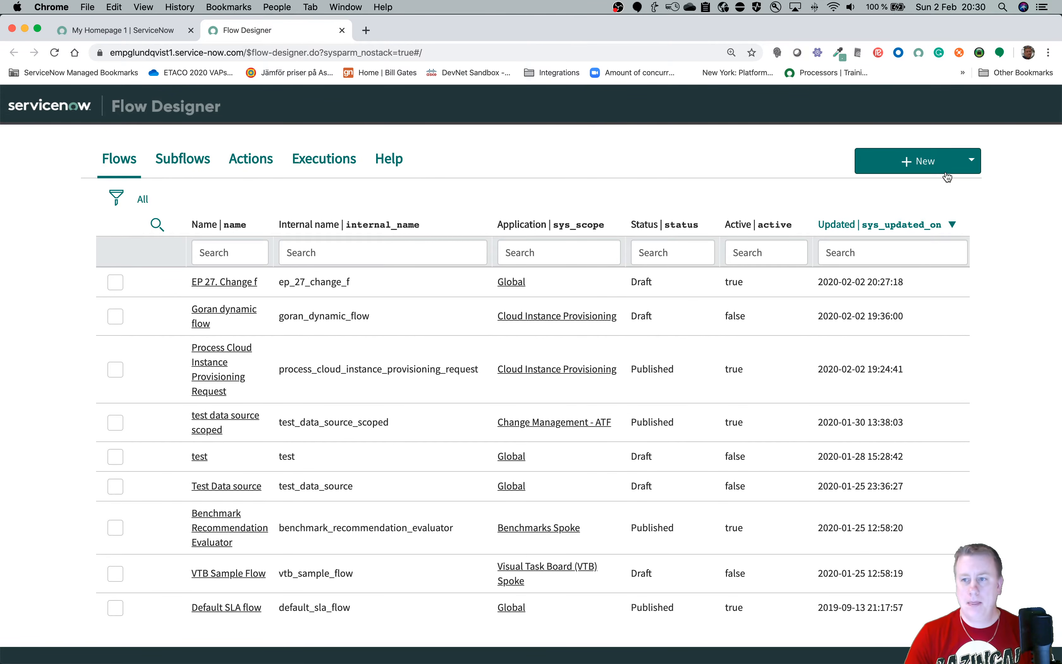
click(923, 171)
click(882, 189)
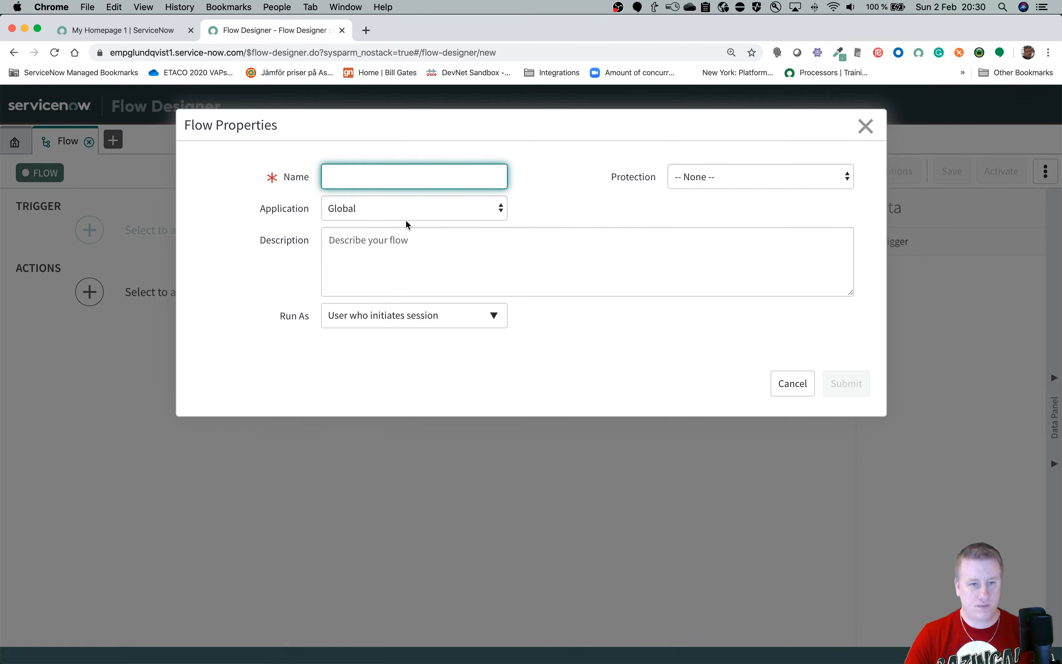
text(Cjhang)
key(BackSpace)
key(BackSpace)
key(BackSpace)
key(BackSpace)
key(BackSpace)
key(BackSpace)
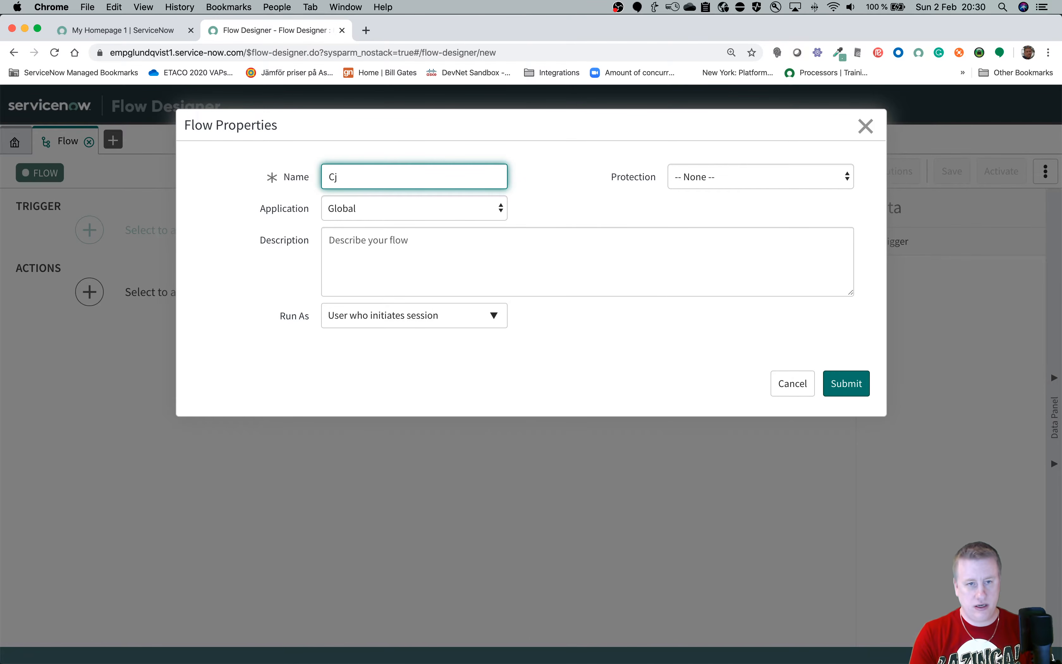
text(EP 27)
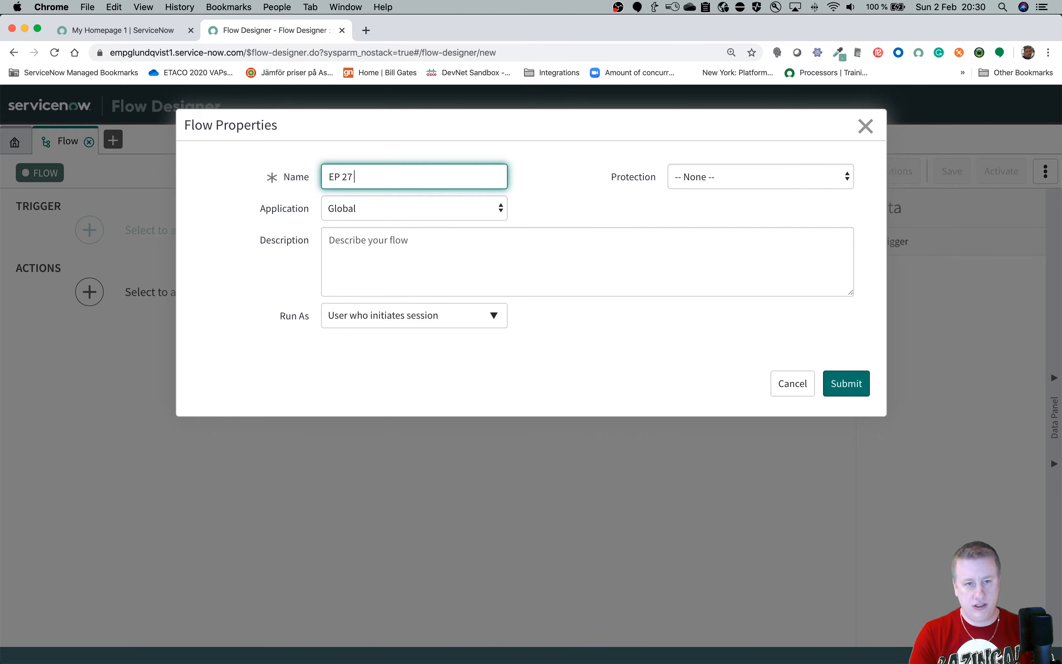
text( - CF progl)
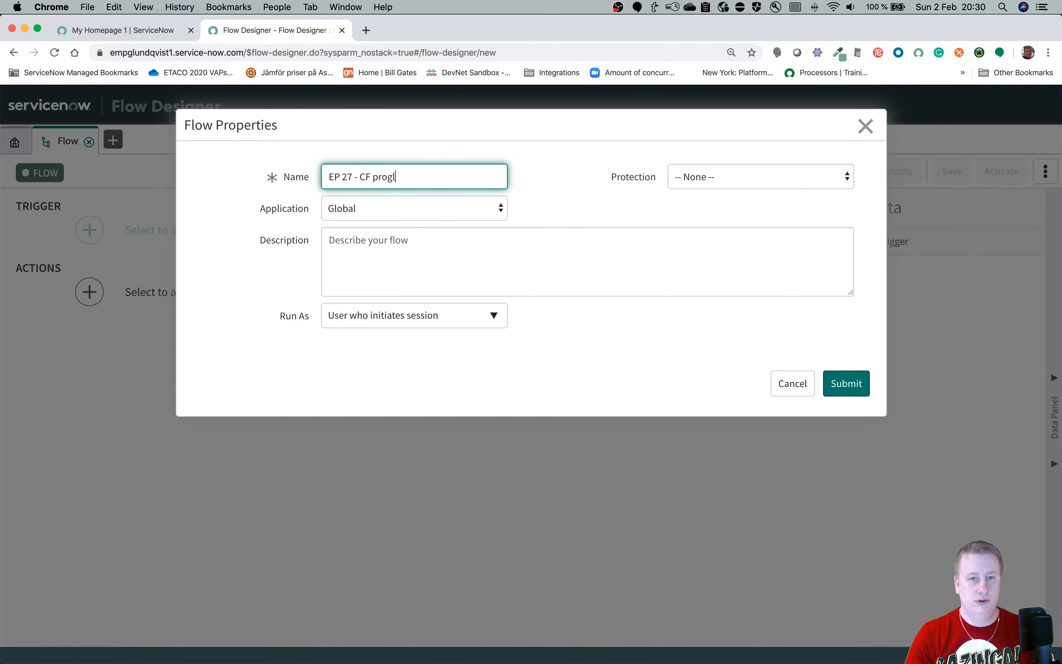
text(emblem)
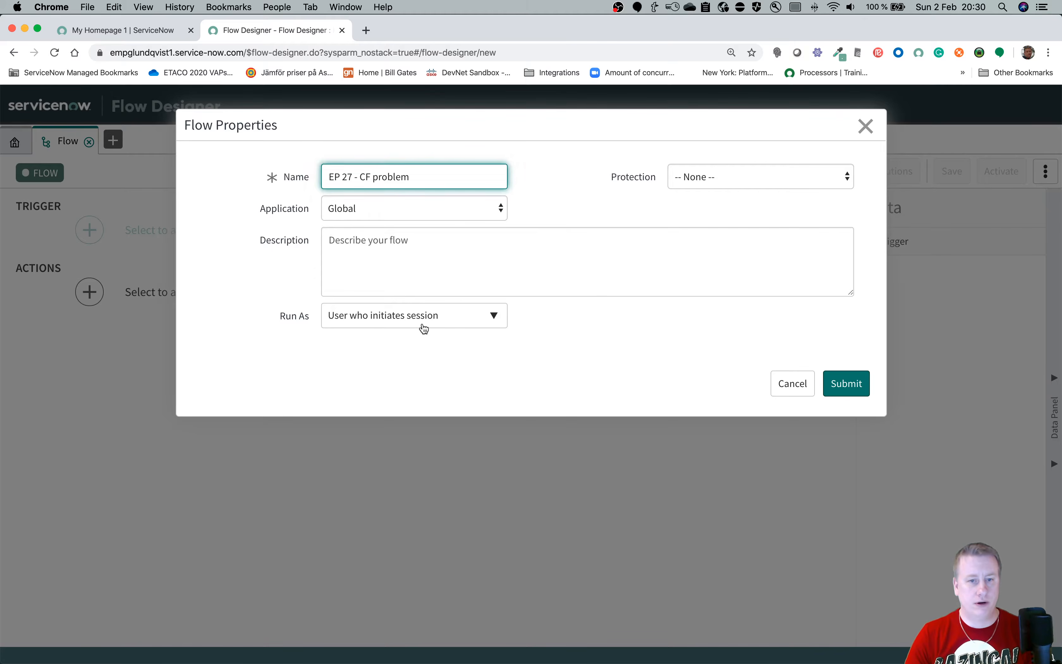
Set the new flow to run as System User and submit its properties.
click(424, 322)
click(415, 358)
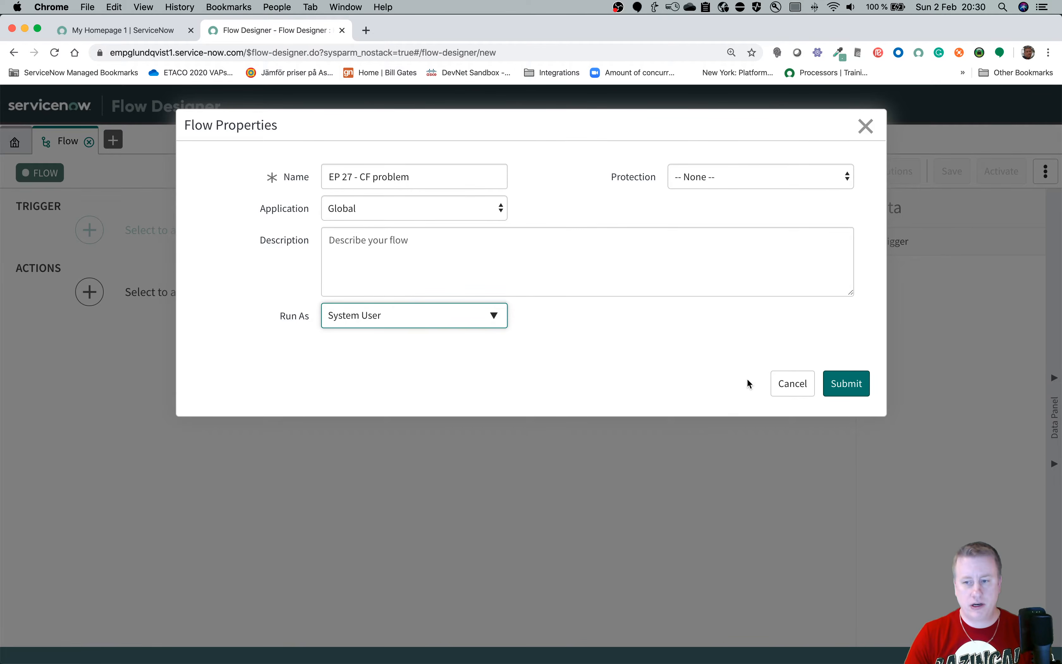
click(835, 383)
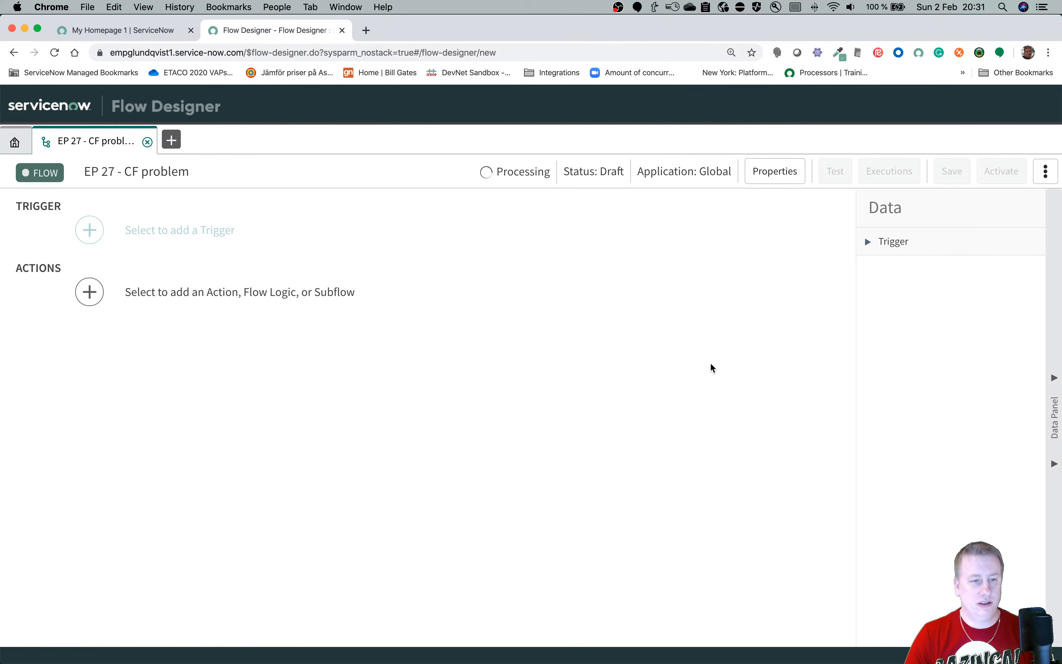
Add a Created or Updated record trigger on the Problem [problem] table.
click(205, 231)
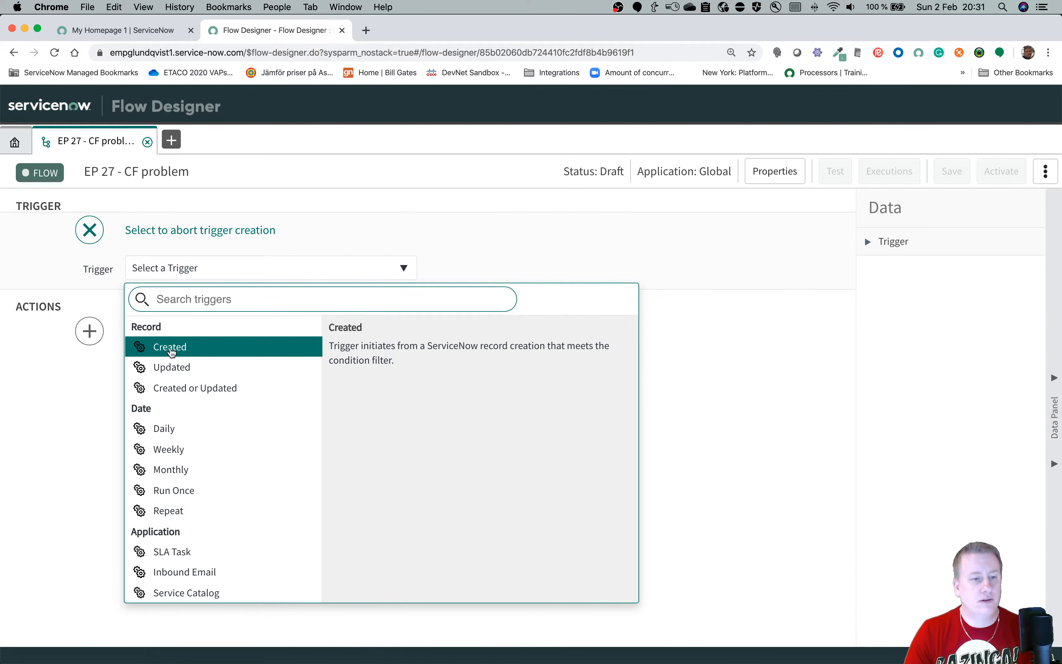
click(189, 392)
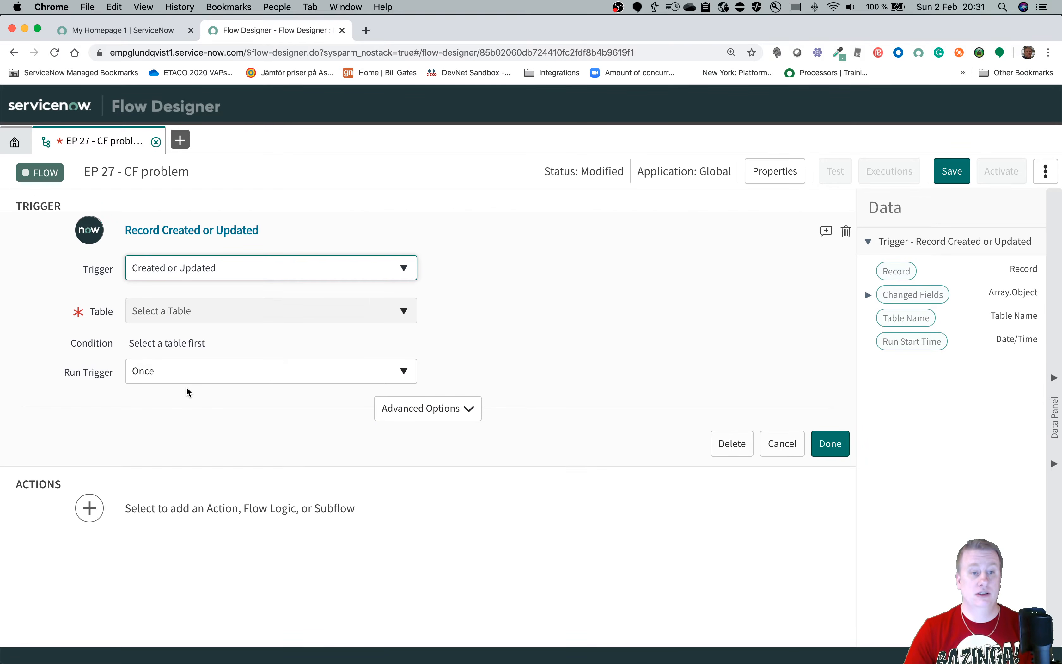
click(263, 312)
text(problem)
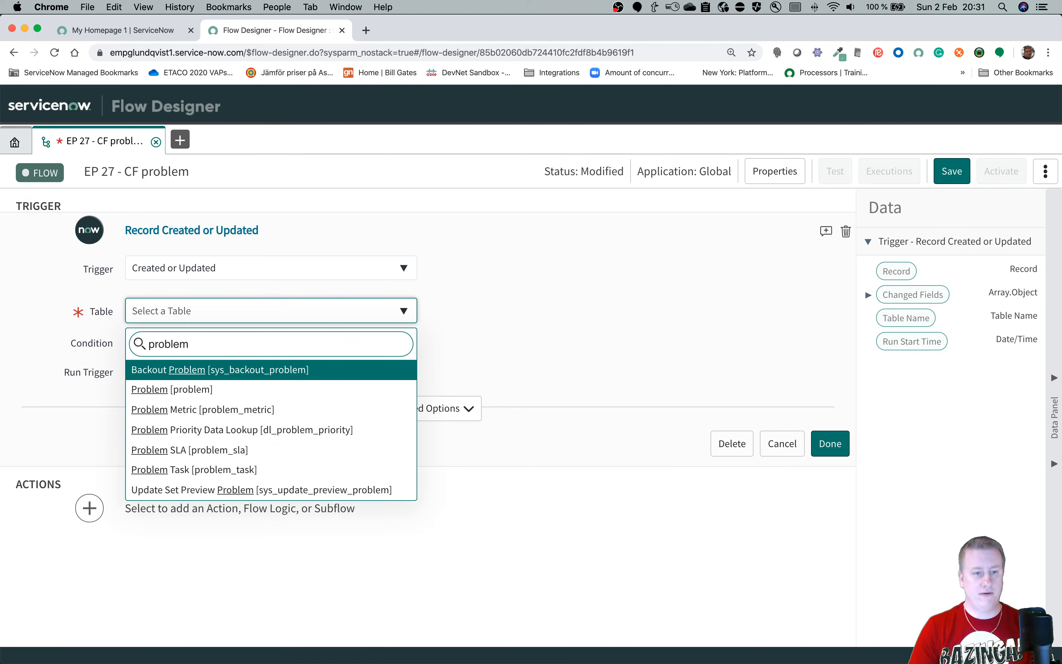
key(Down)
key(Return)
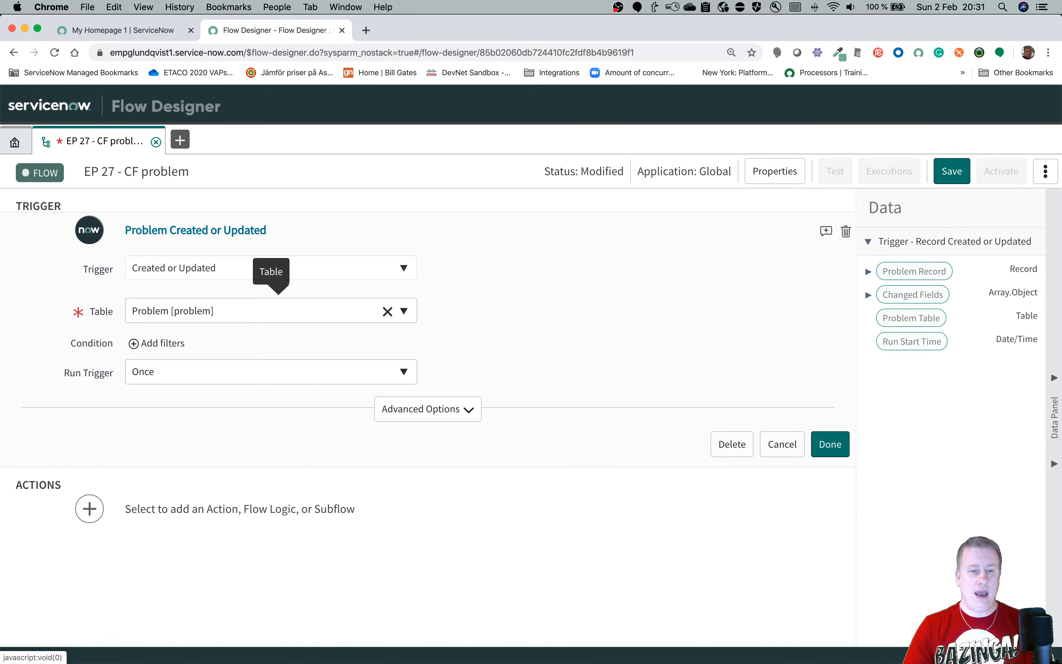
Inspect the trigger's Changed Fields data, and set the trigger to run "Only if not currently running".
click(868, 295)
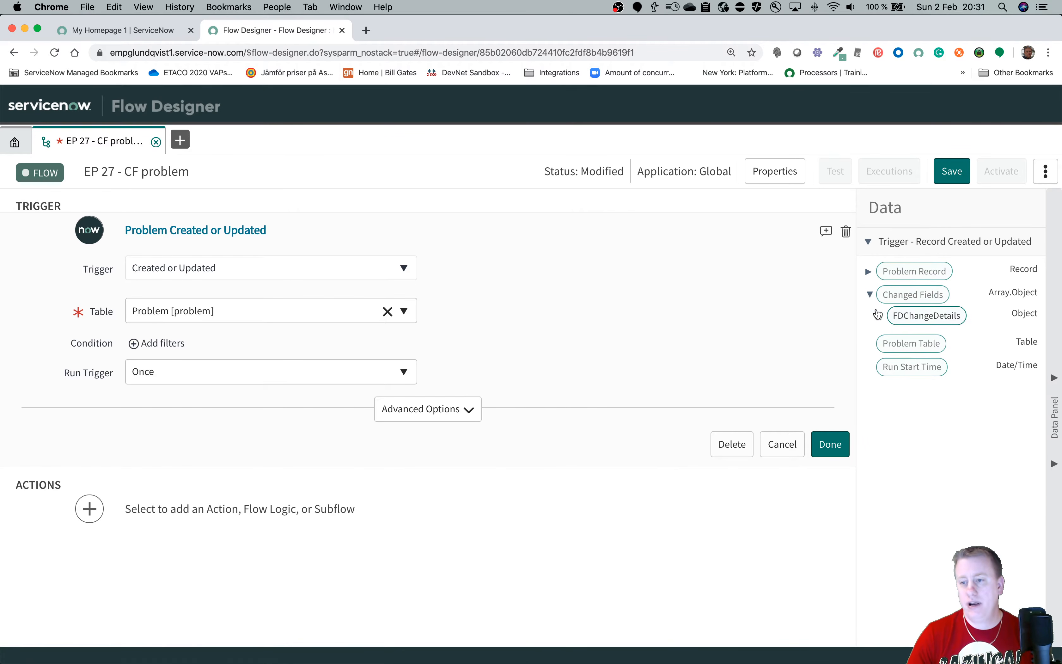
click(878, 316)
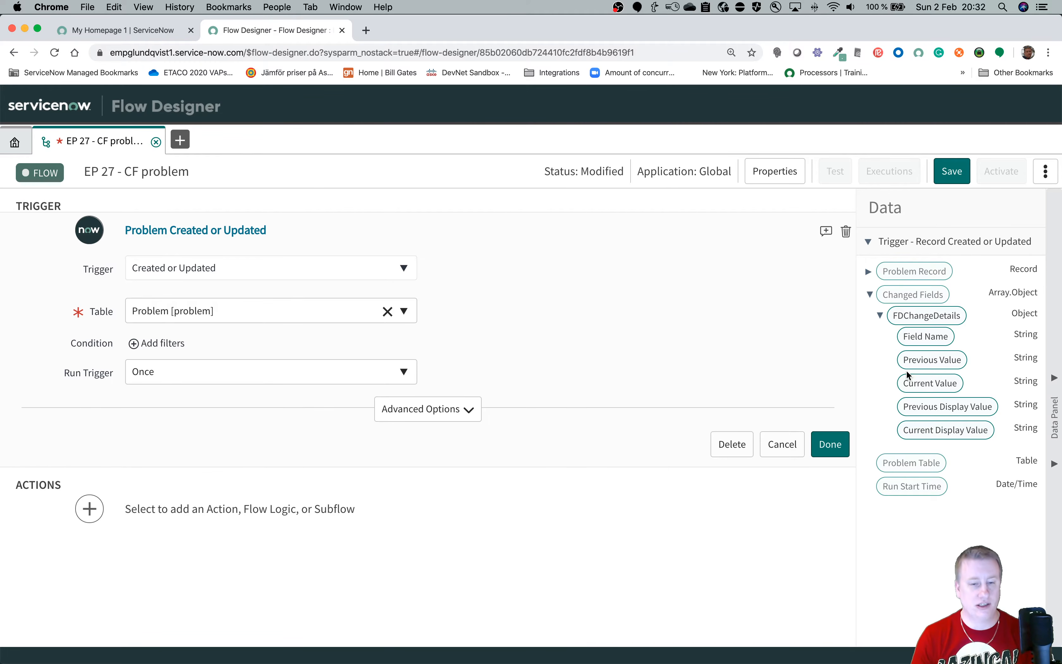
click(307, 372)
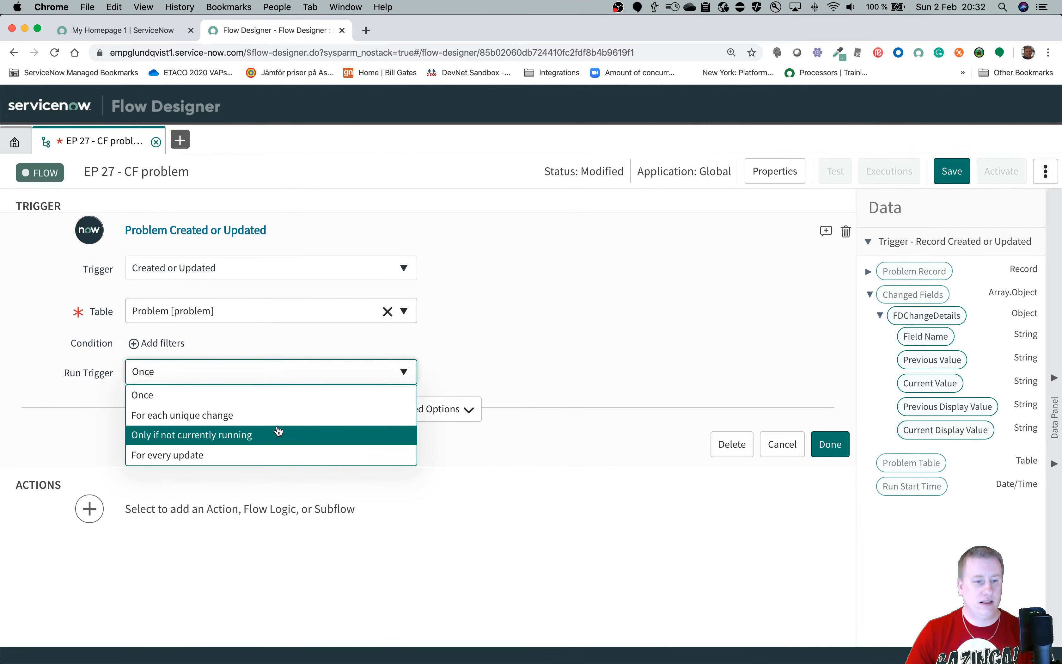
click(224, 436)
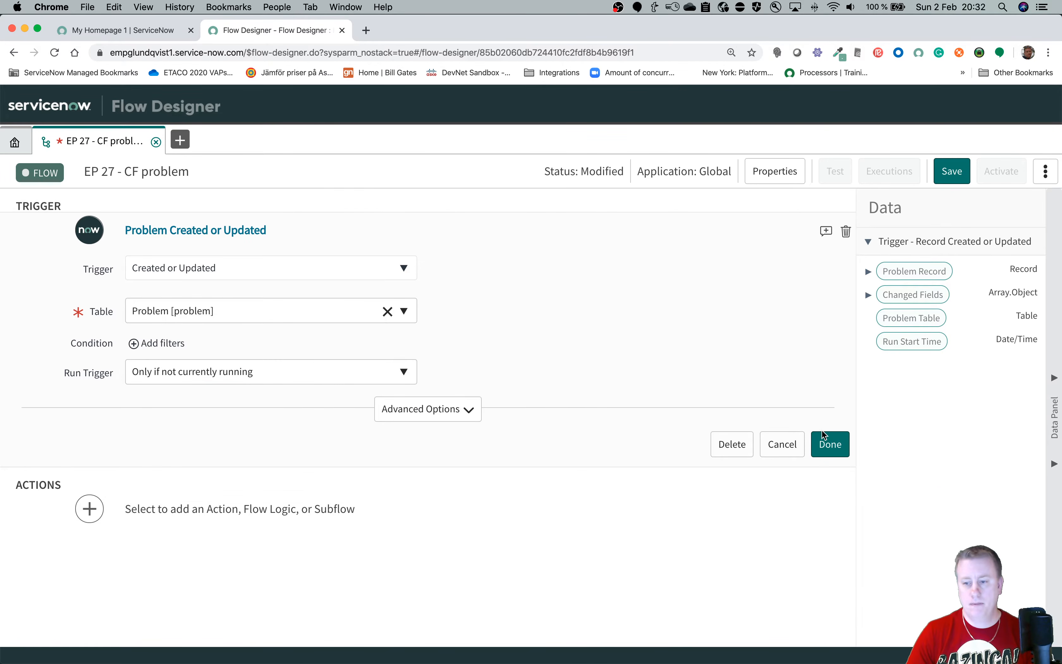
click(827, 442)
Add a For Each flow logic that iterates over the trigger's Changed Fields.
click(260, 293)
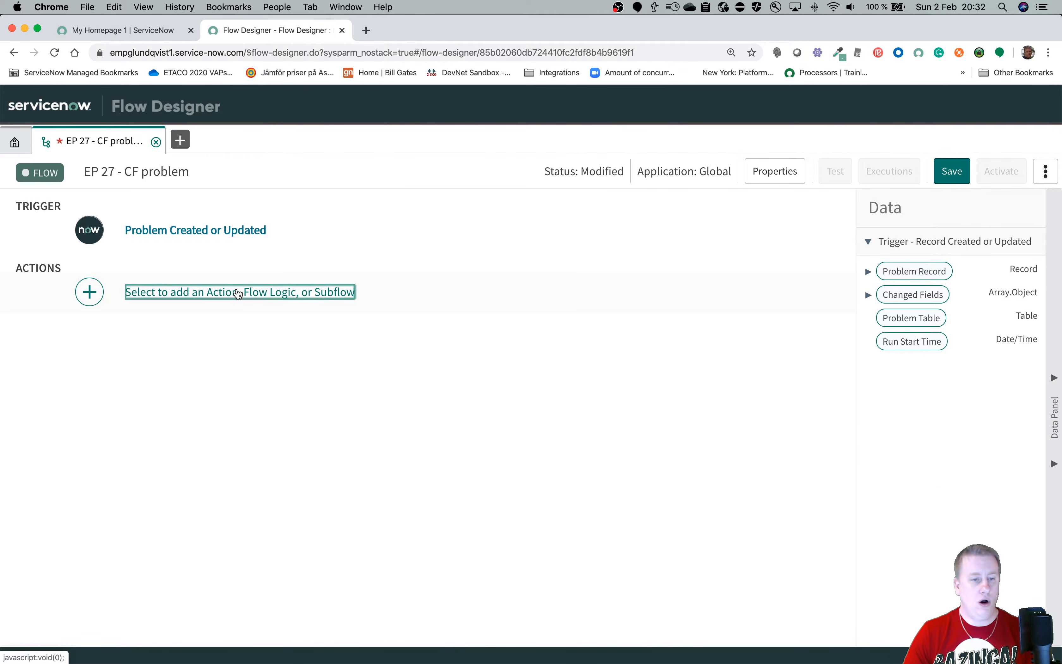
click(253, 301)
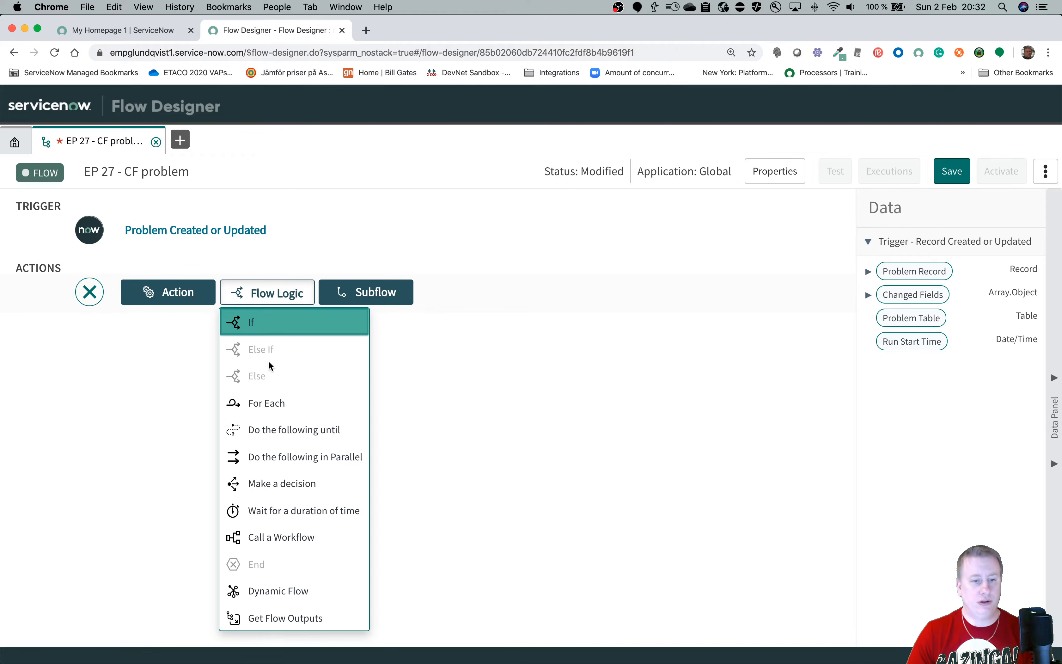
click(271, 404)
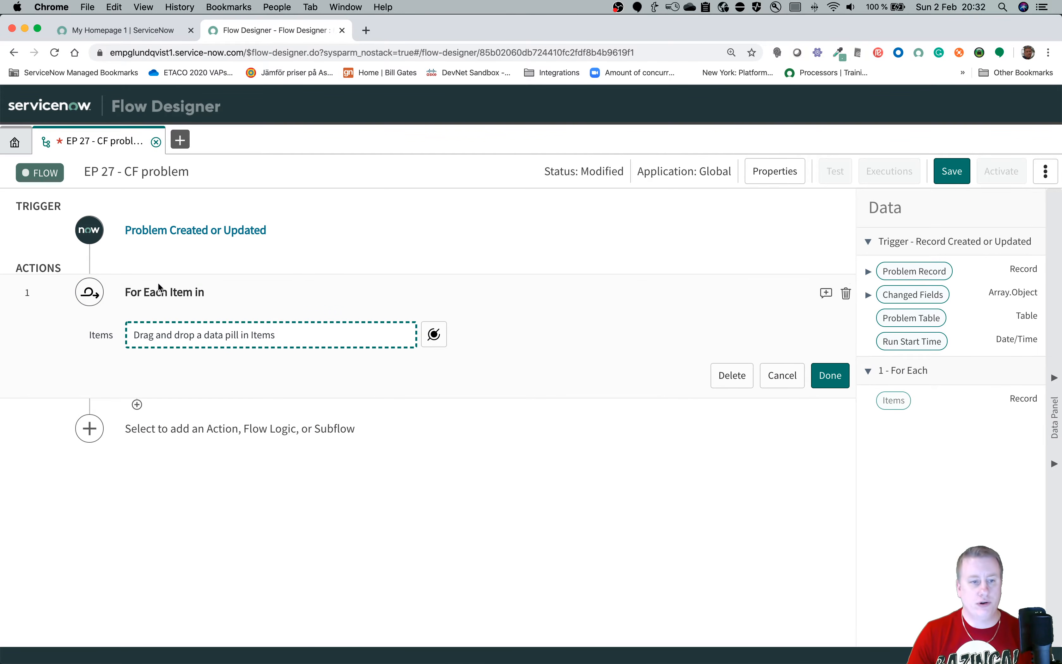
drag(894, 298, 324, 339)
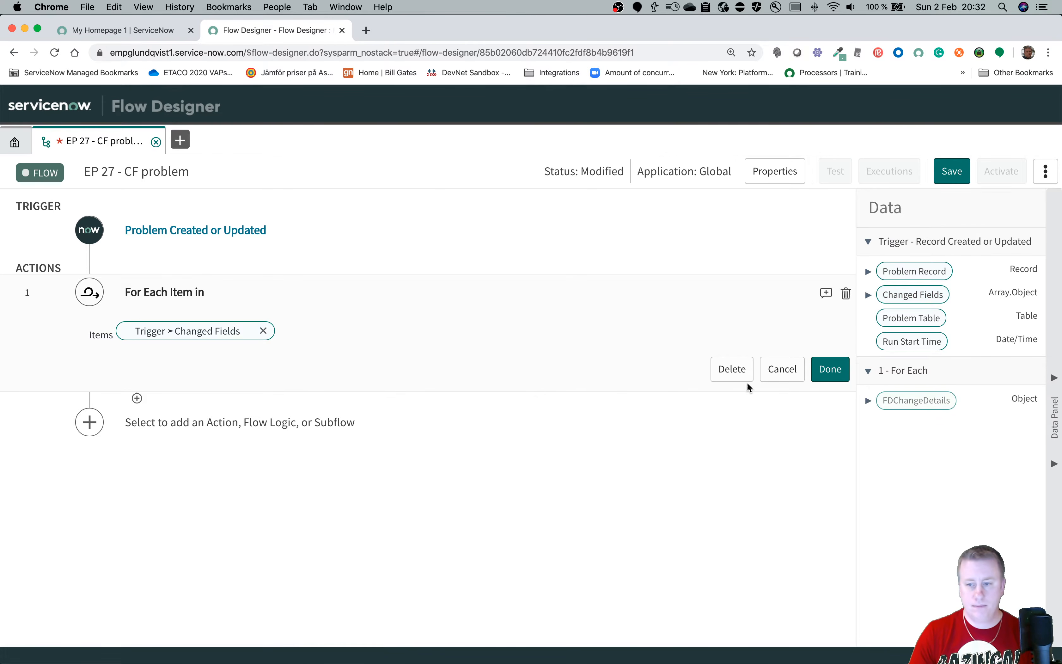
click(823, 369)
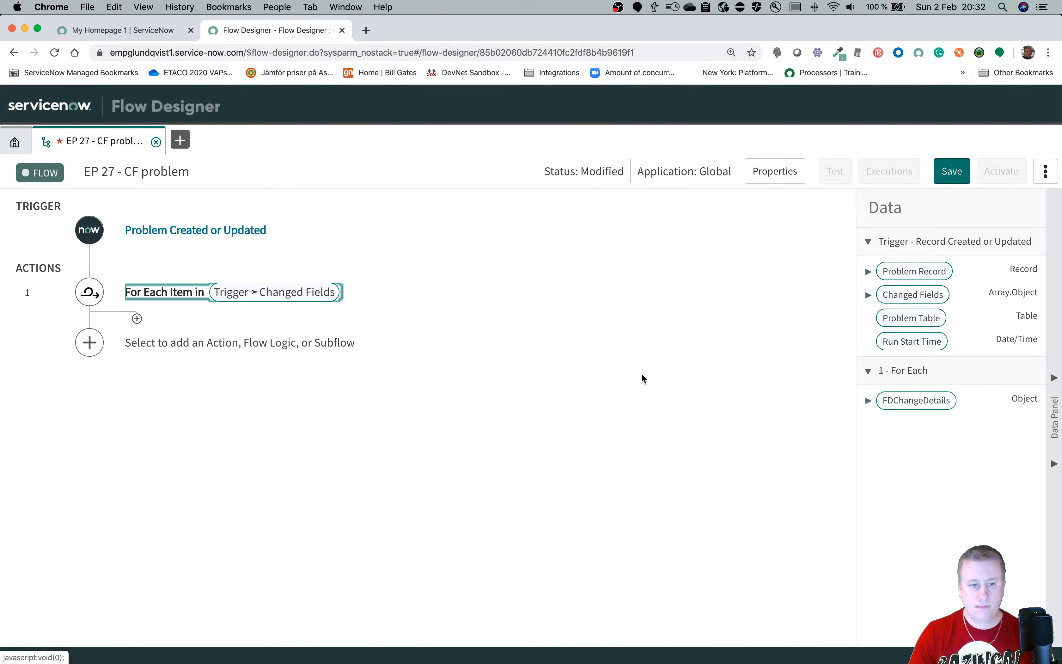
Add an If inside the For Each loop, labelling its condition "Short desc has" followed by the person's first name.
click(137, 323)
click(315, 331)
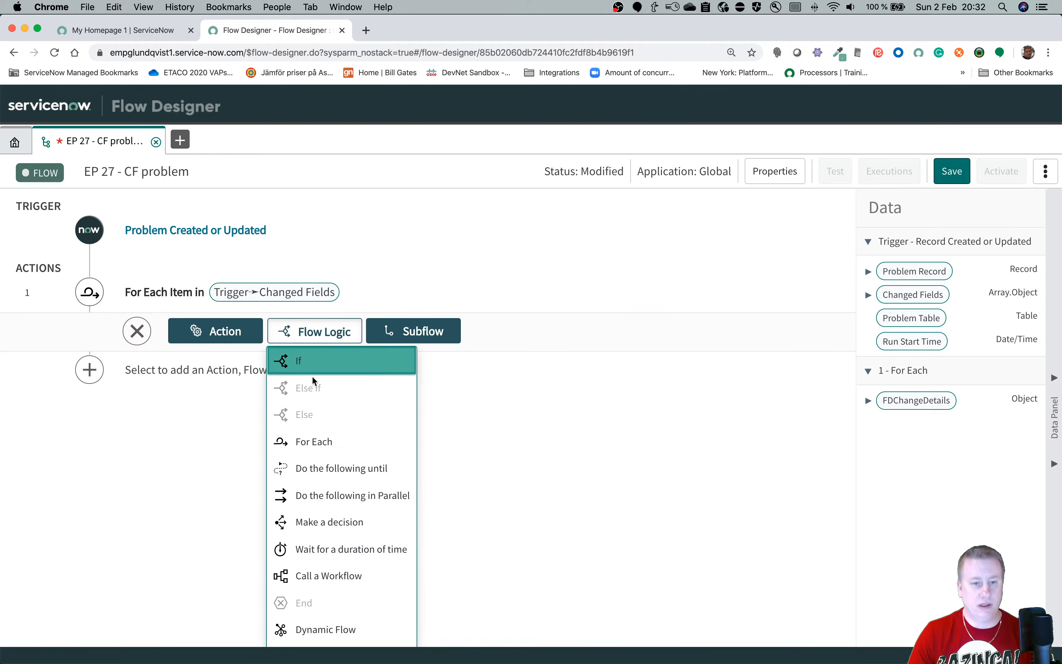
click(315, 363)
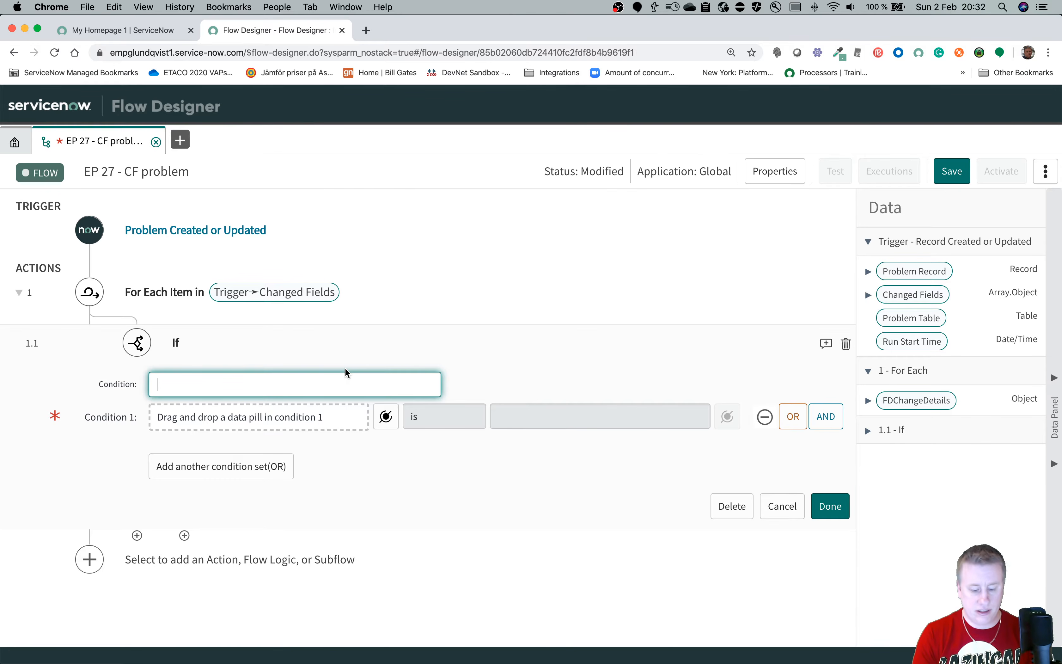
text(Sh)
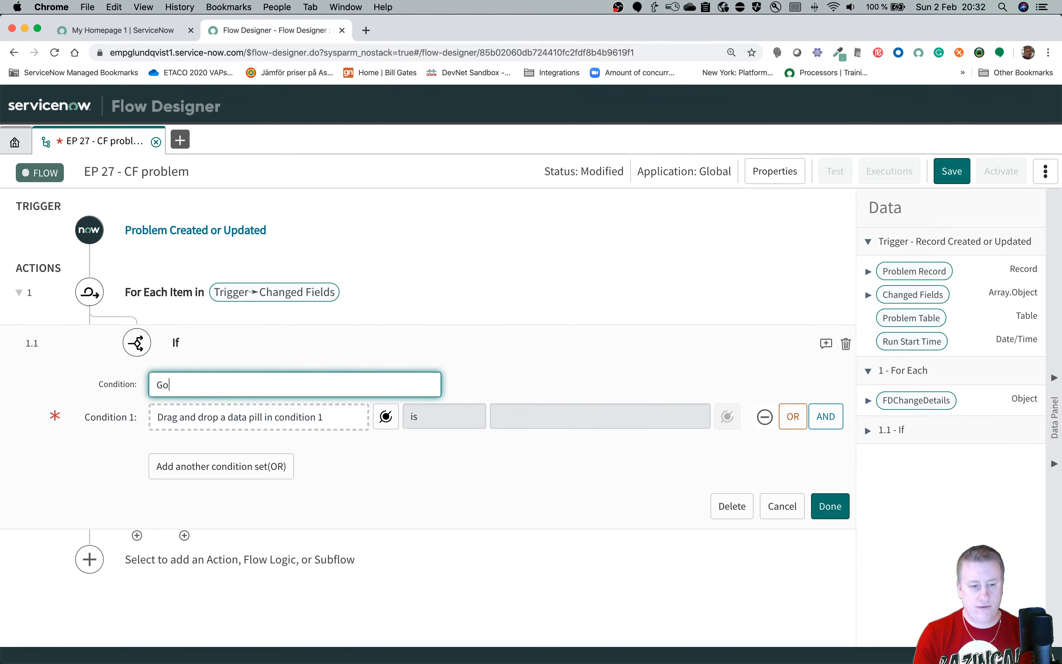
key(BackSpace)
key(BackSpace)
text(Short d)
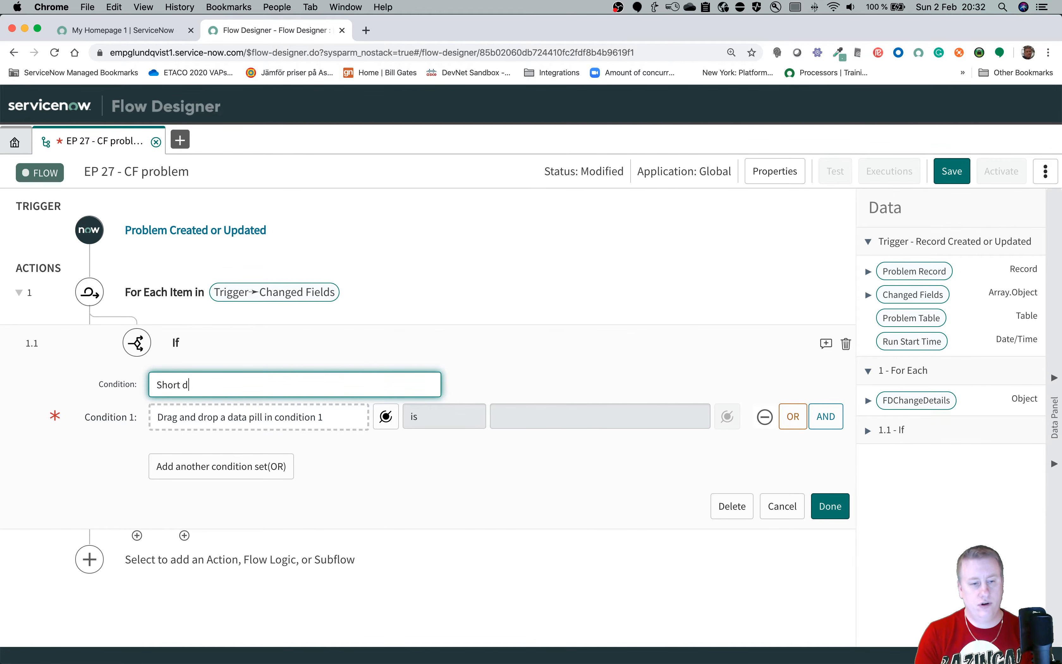
text(esc)
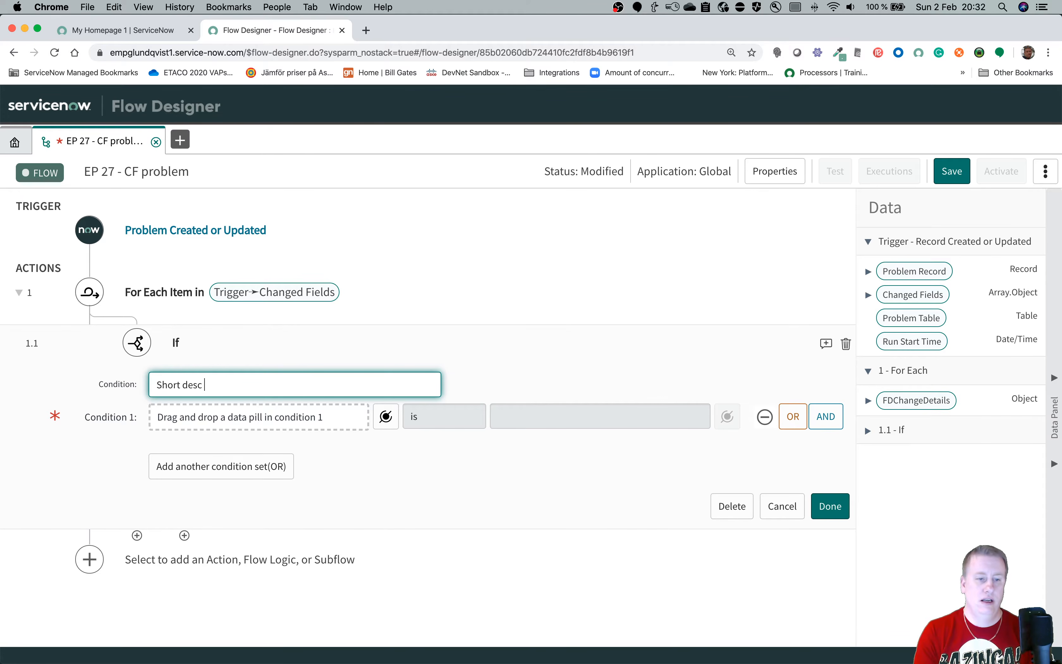
text( has Goran)
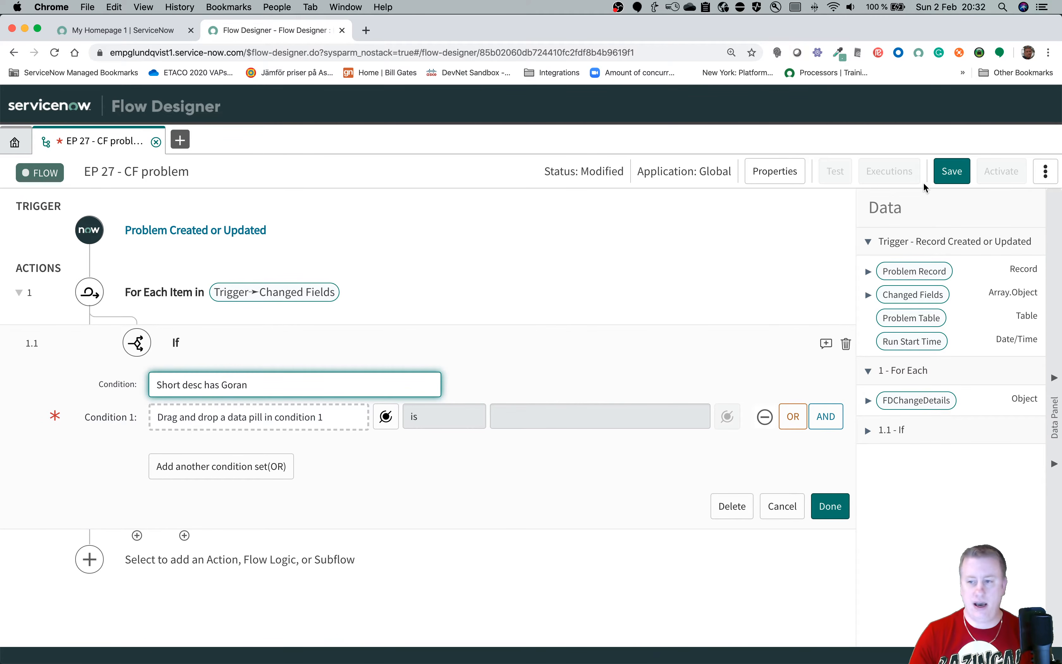
Insert "have" before the first name in the If condition's label.
click(871, 294)
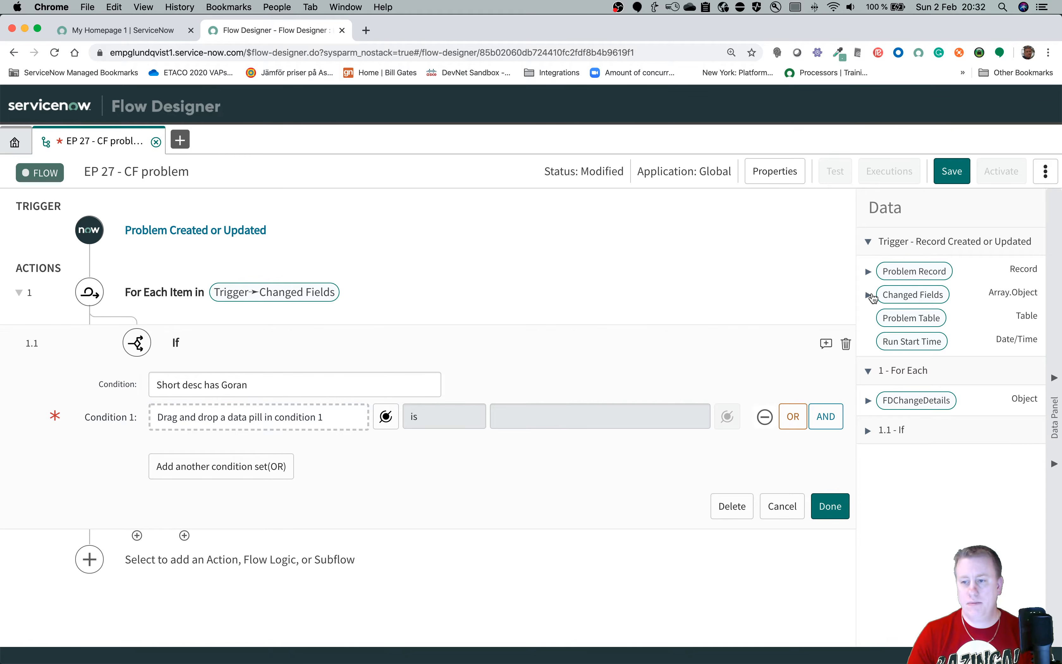
click(879, 316)
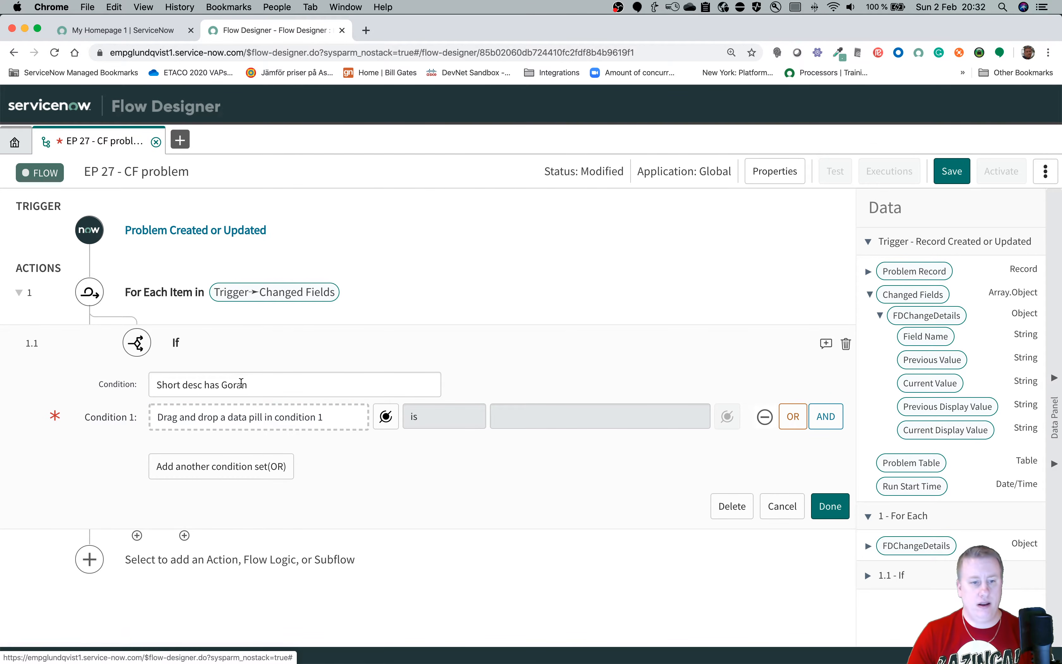
drag(221, 385, 241, 384)
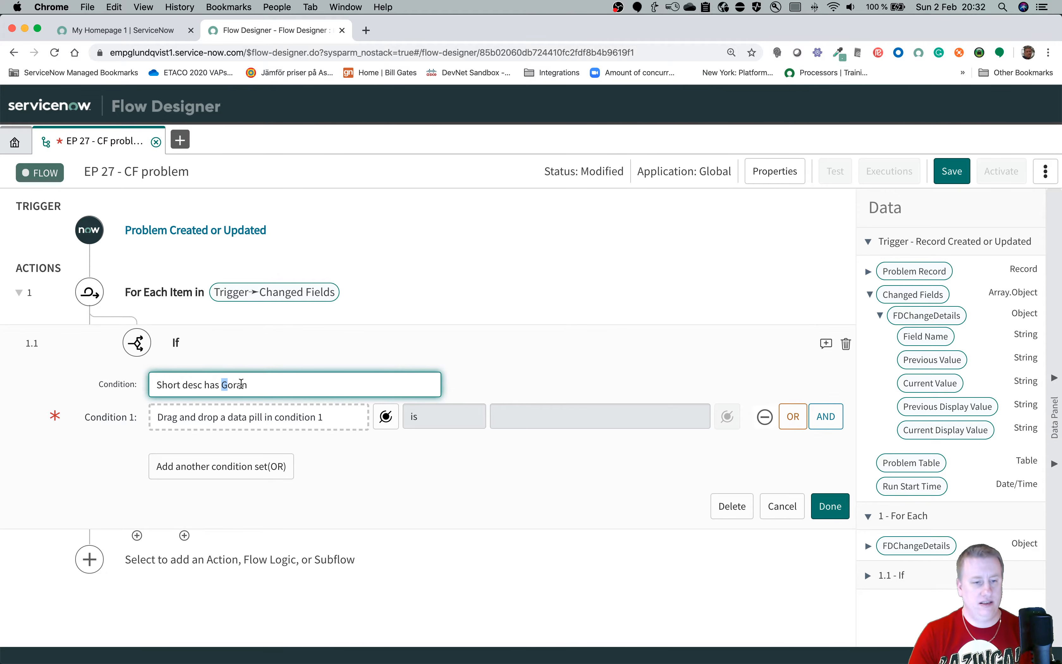
key(Left)
text(have)
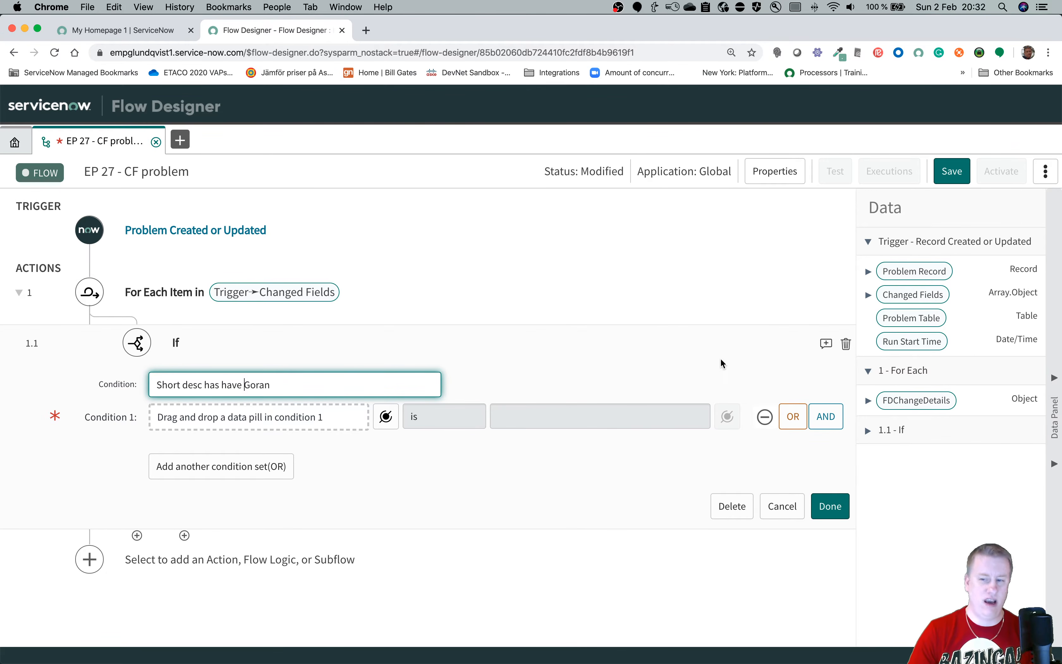
Set the If's first condition to the trigger's Changed Fields > FDChangeDetails > Previous Value contains the person's first name in lowercase.
click(867, 296)
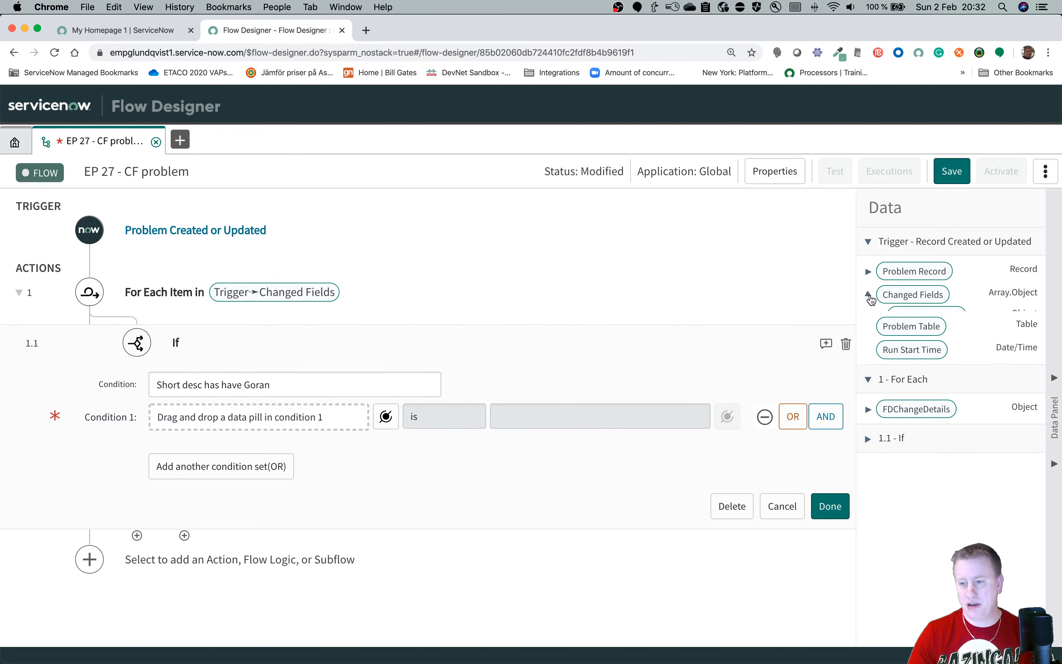
click(880, 318)
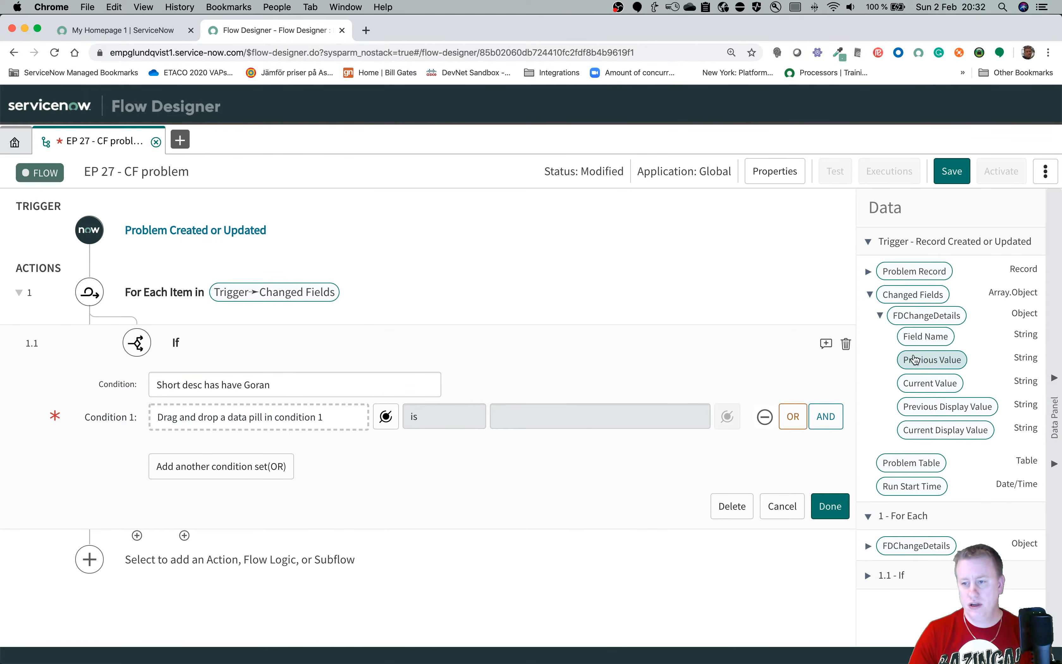
drag(915, 360, 294, 421)
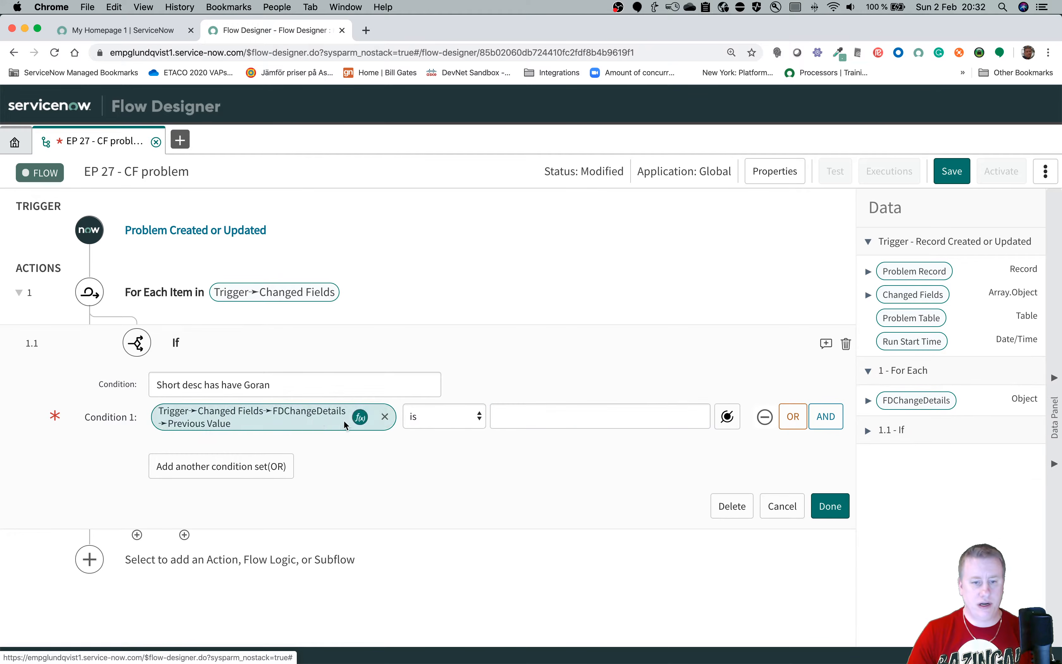
click(432, 417)
click(434, 445)
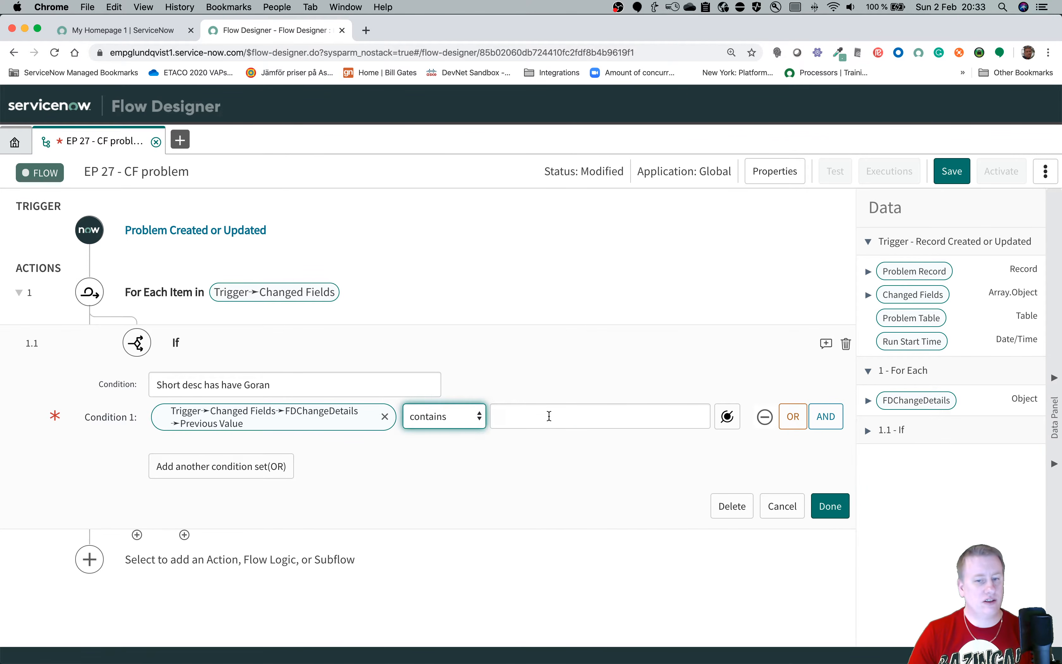
click(549, 416)
text(goran)
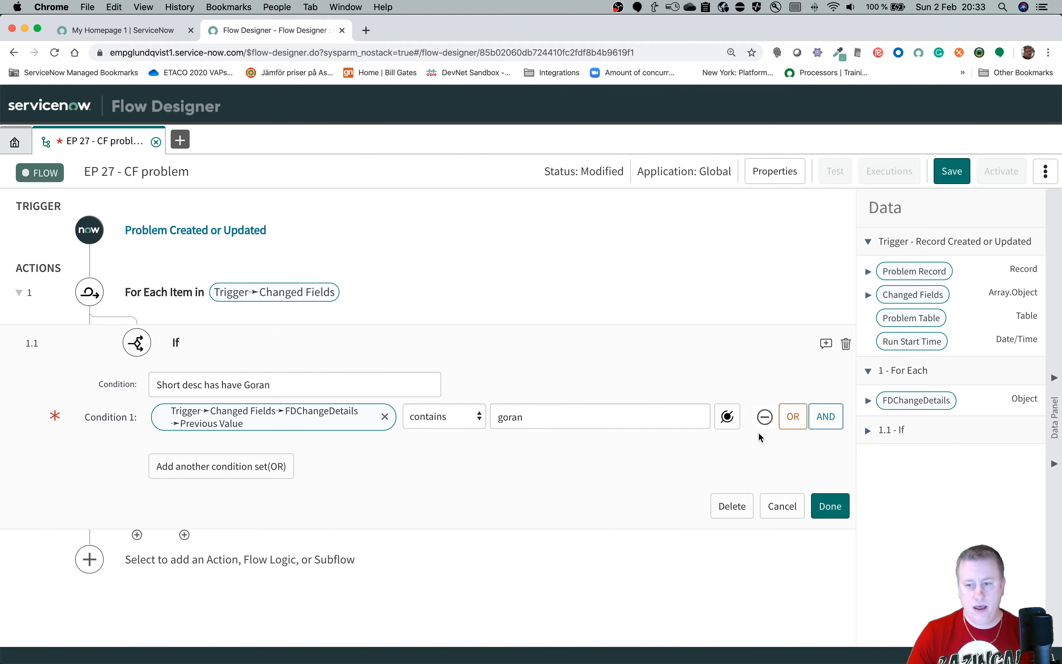
Add an AND condition requiring the trigger's FDChangeDetails Field Name to be short_description, and finish the If.
click(825, 416)
click(290, 454)
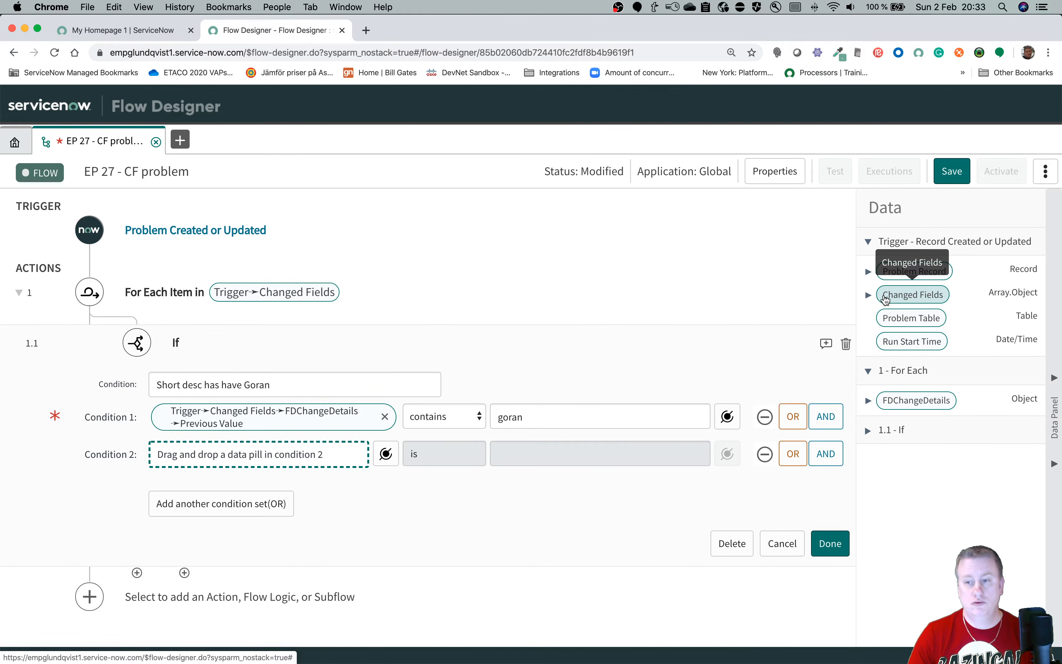
click(868, 294)
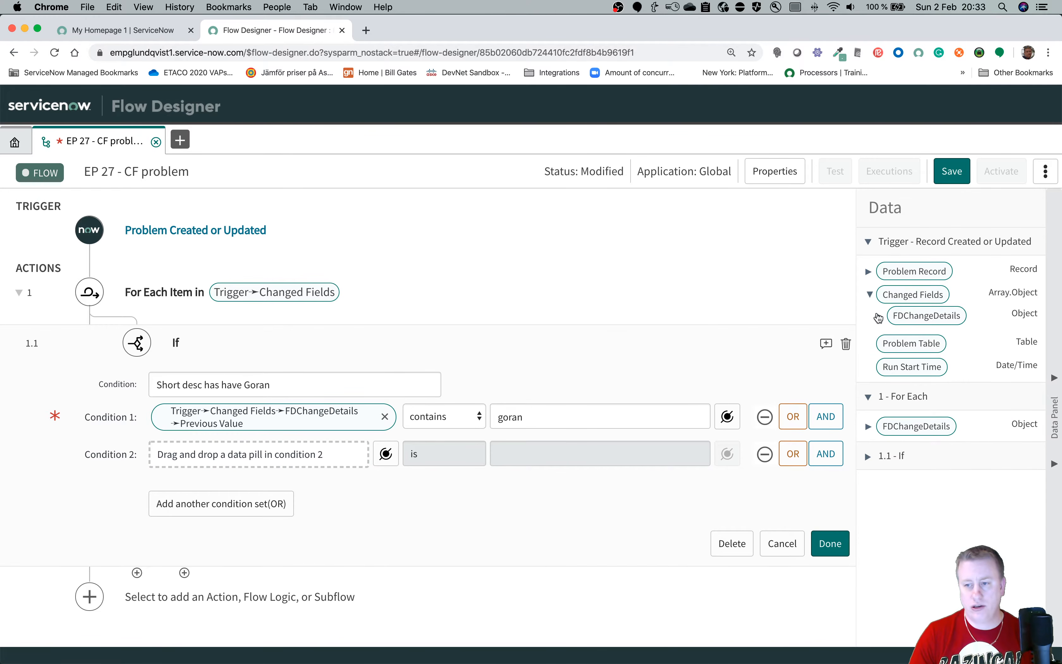
click(879, 317)
drag(904, 336, 305, 463)
click(531, 458)
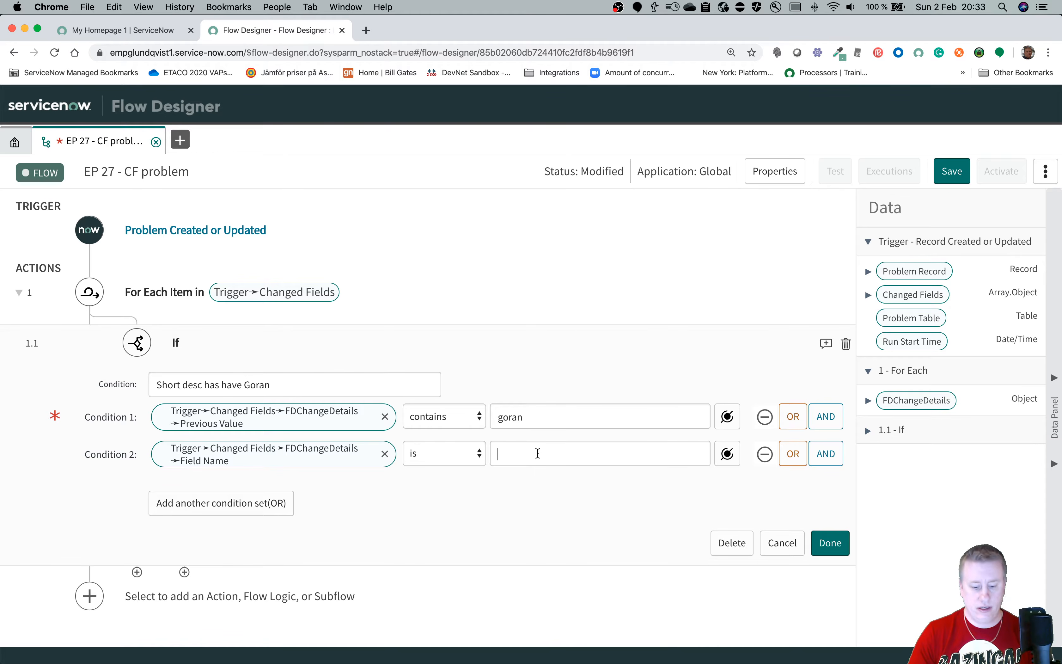
text(short_desc)
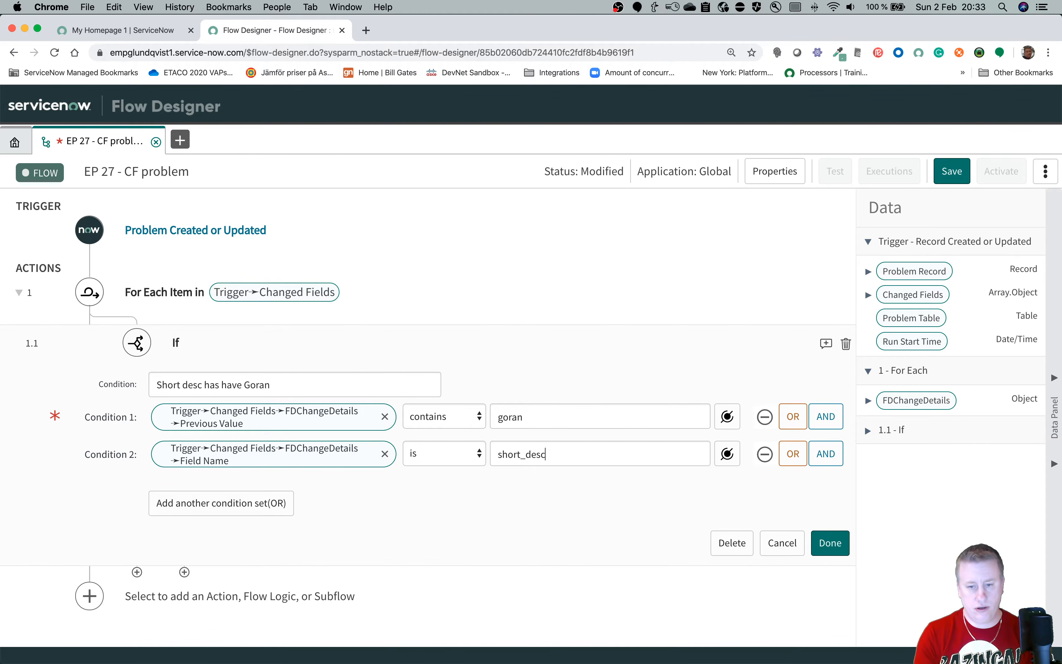
text(ription)
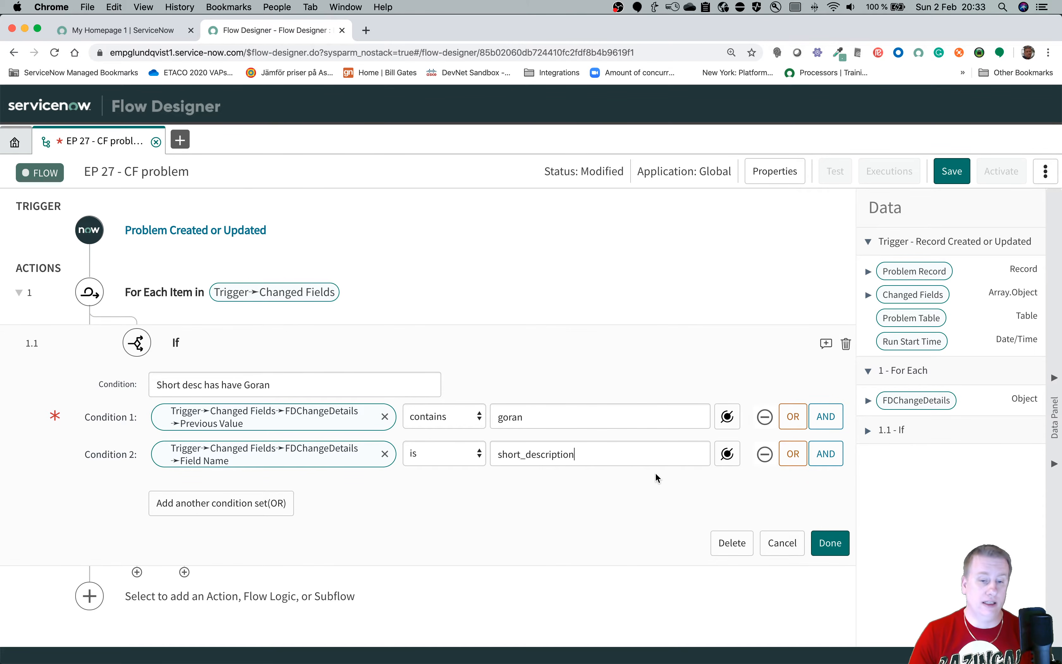
click(836, 545)
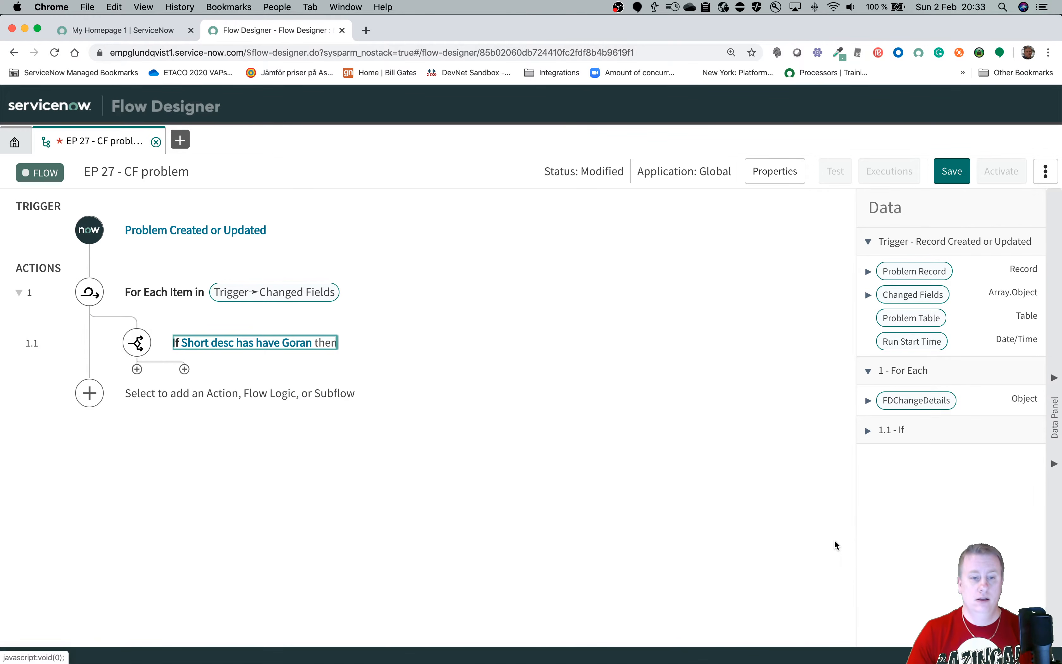
Add a Create Task action inside the If branch for the Problem Task [problem_task] table.
click(185, 368)
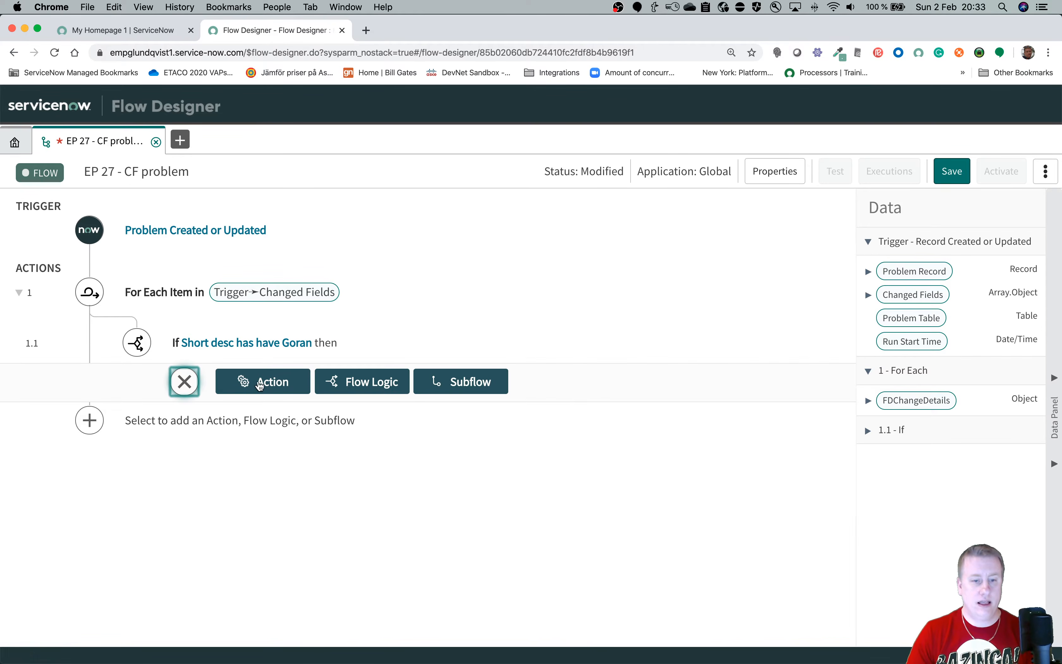
click(230, 385)
text(create)
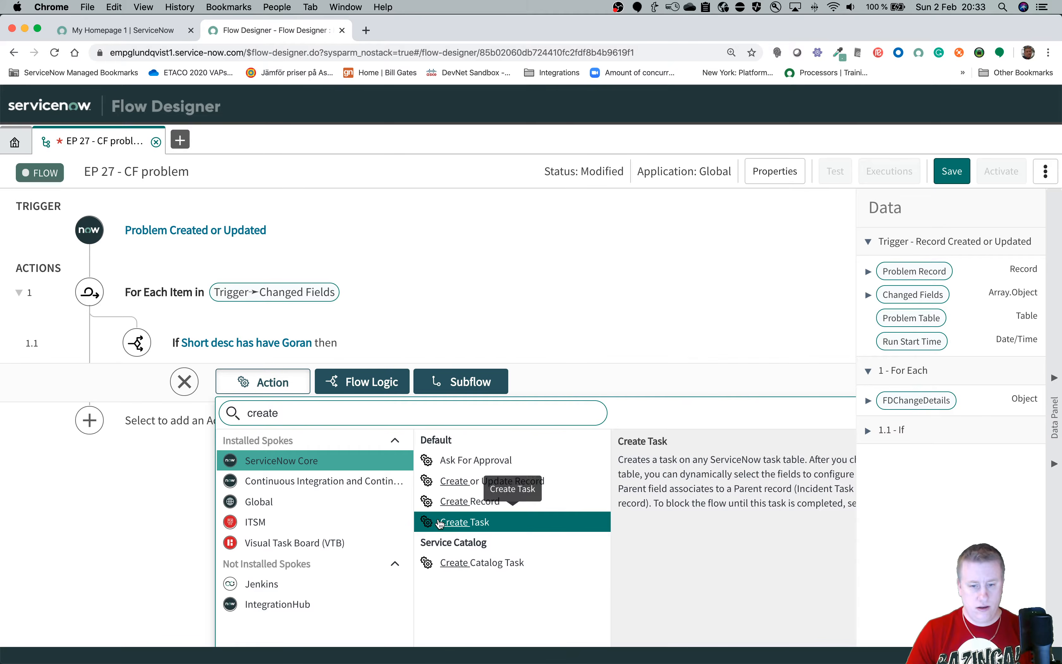
click(492, 522)
click(278, 471)
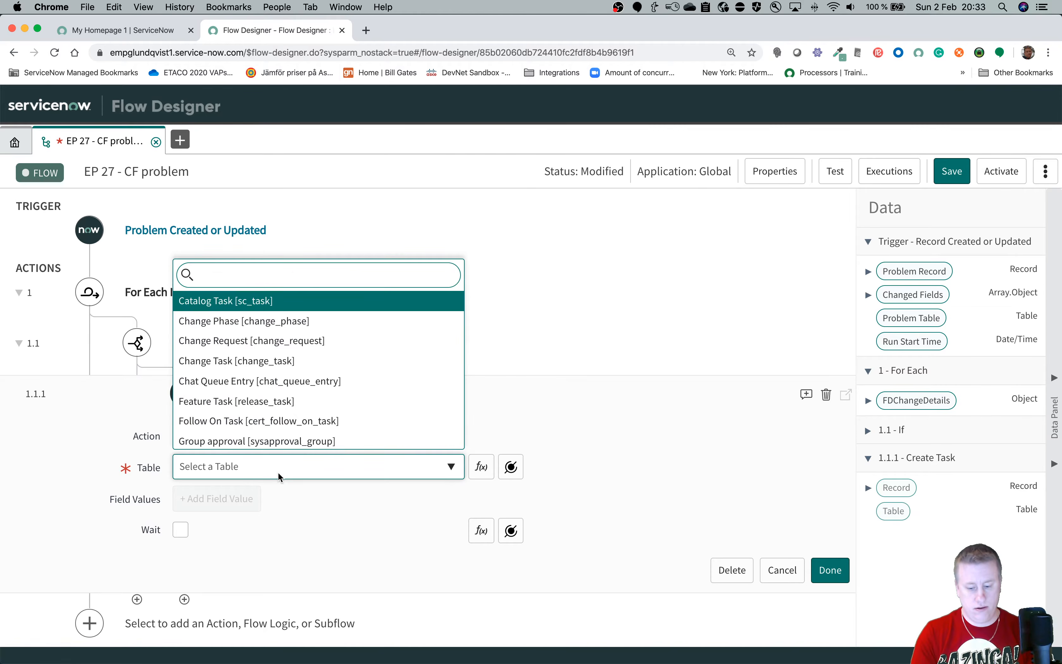
text(probl)
key(Down)
key(Return)
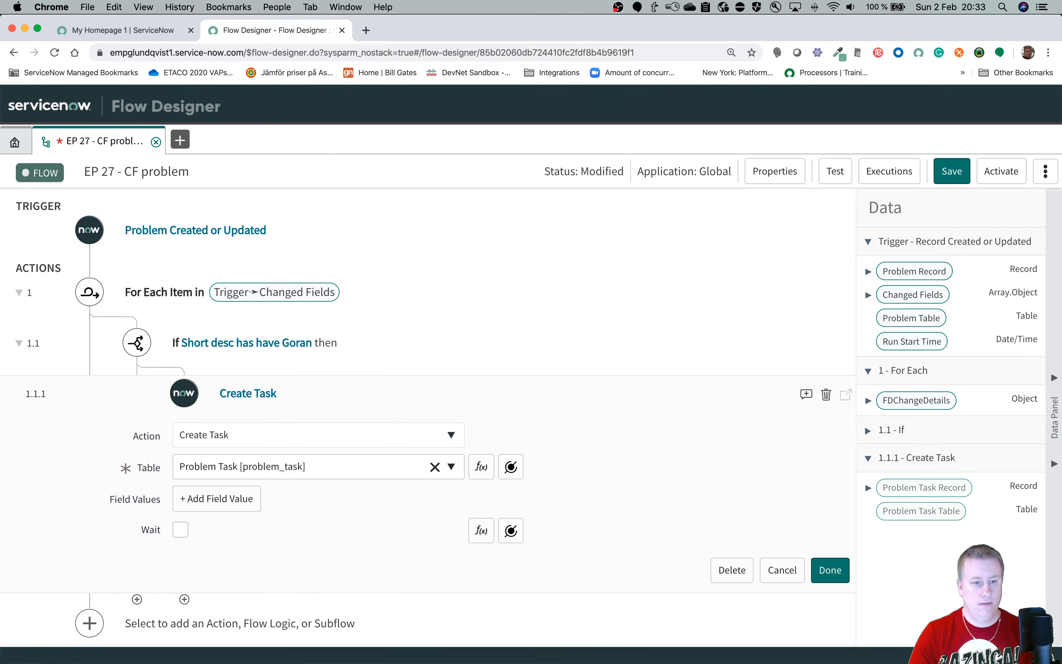
Set the new task's Problem field to the trigger's Problem Record, and finish the Create Task action.
click(233, 505)
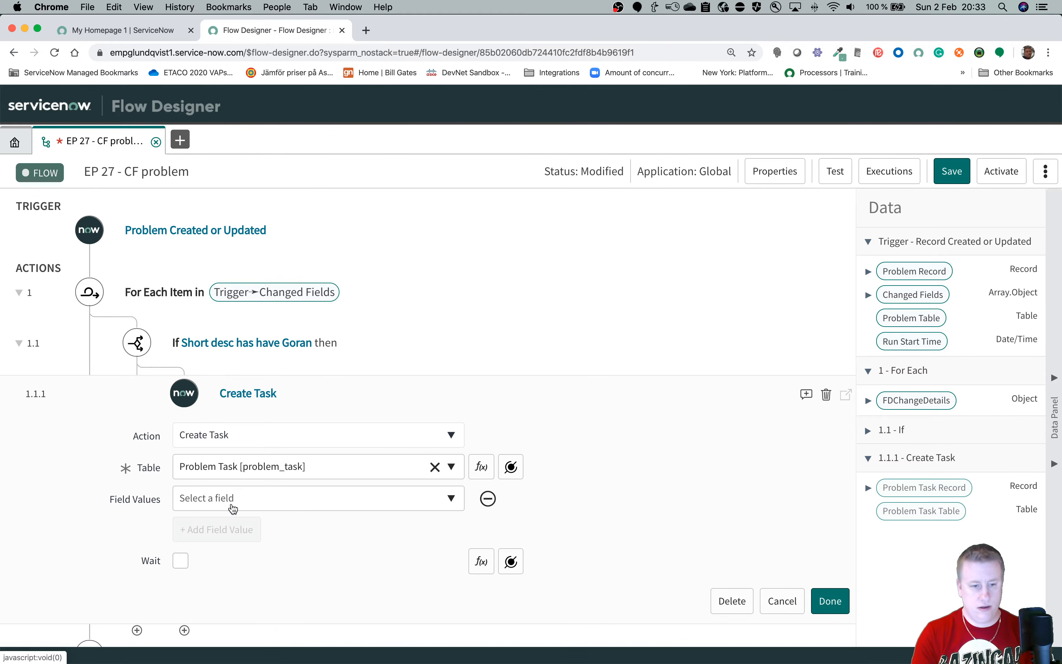
click(232, 505)
text(pro)
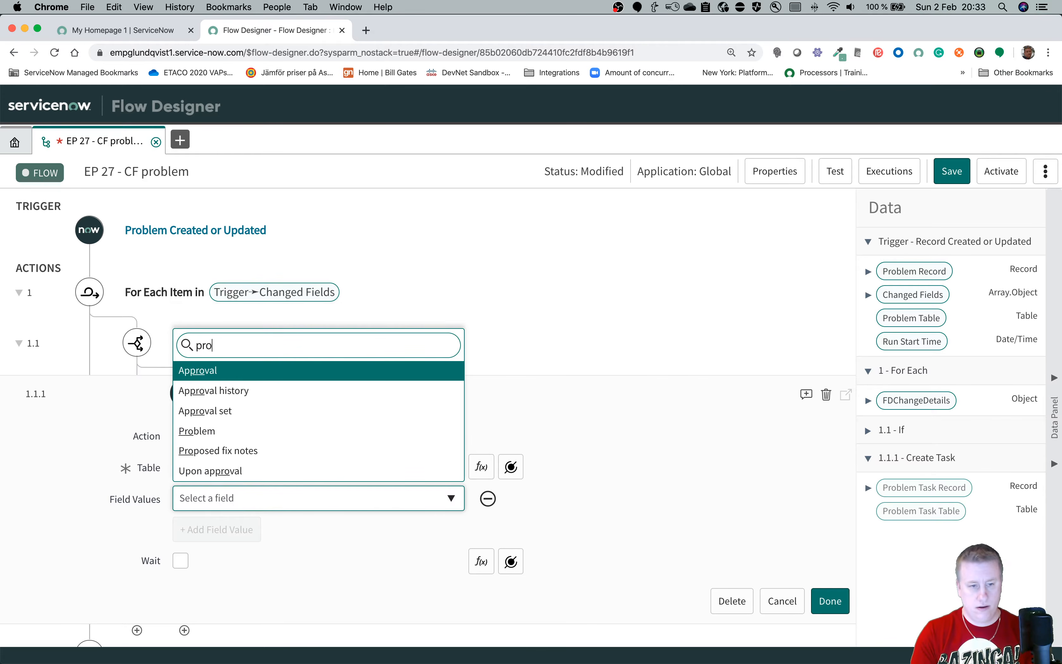
key(Down)
key(Down)
key(Down)
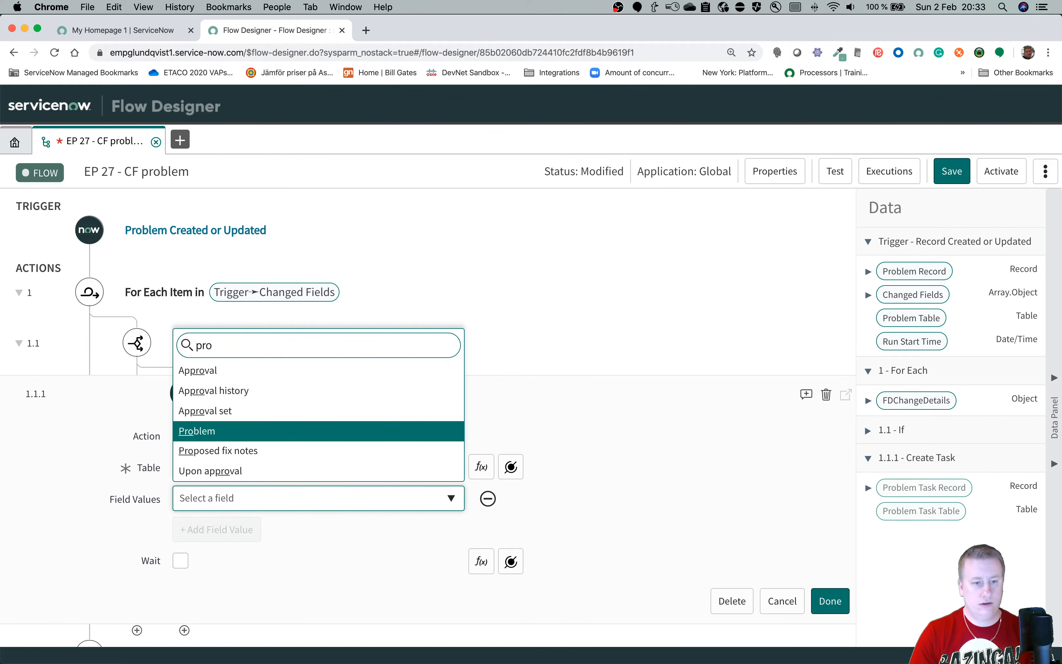
key(Return)
drag(913, 270, 568, 502)
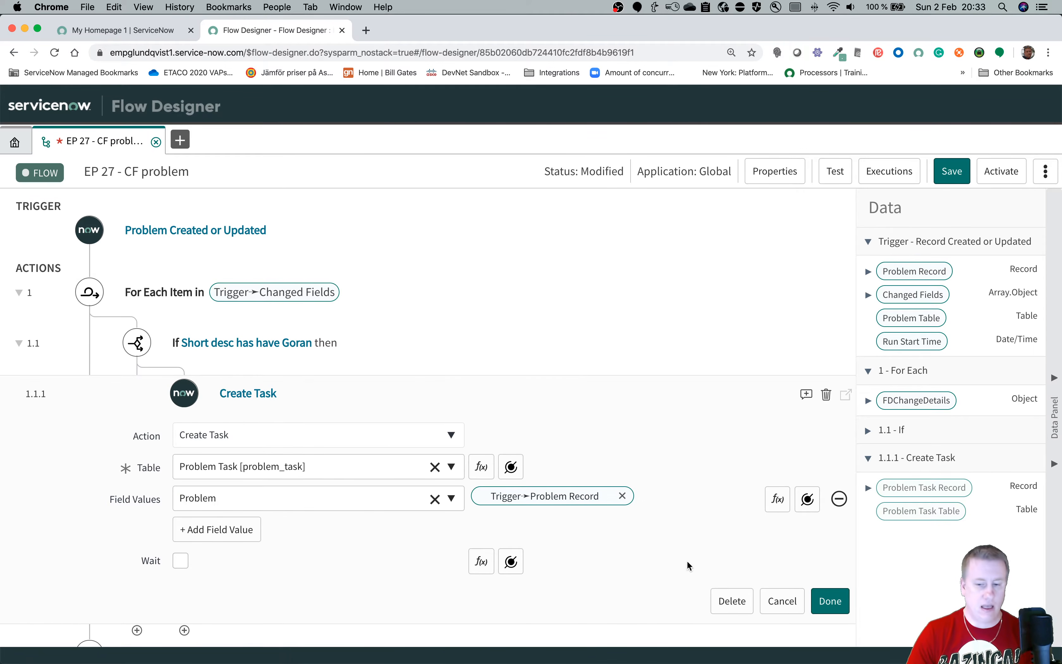
click(831, 602)
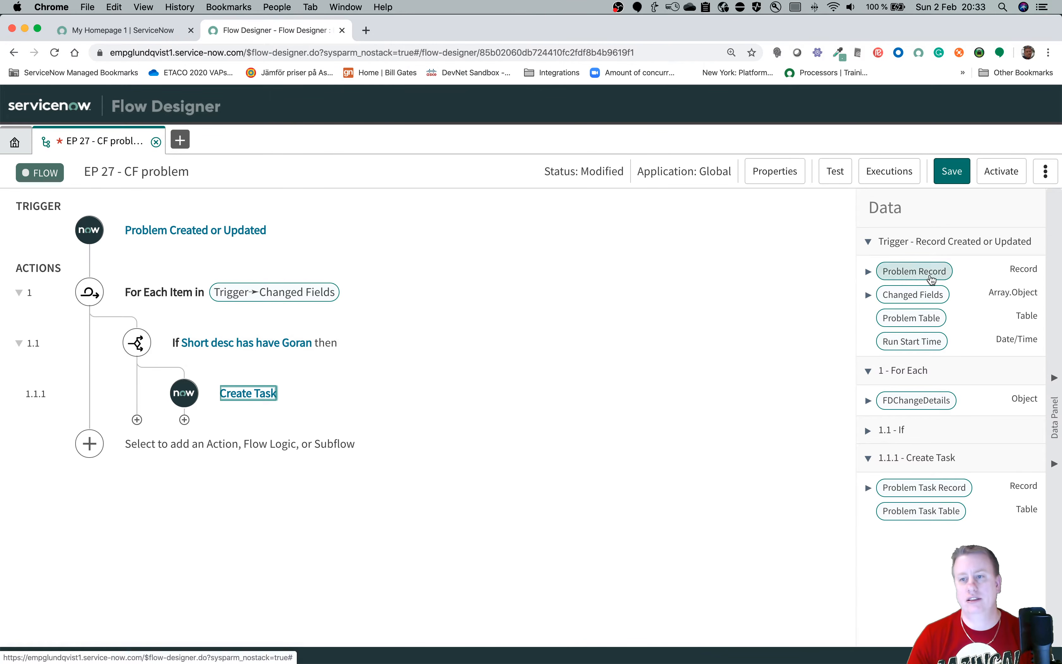
Save the flow and open a flow test with PRB0000029 as the problem record.
click(952, 171)
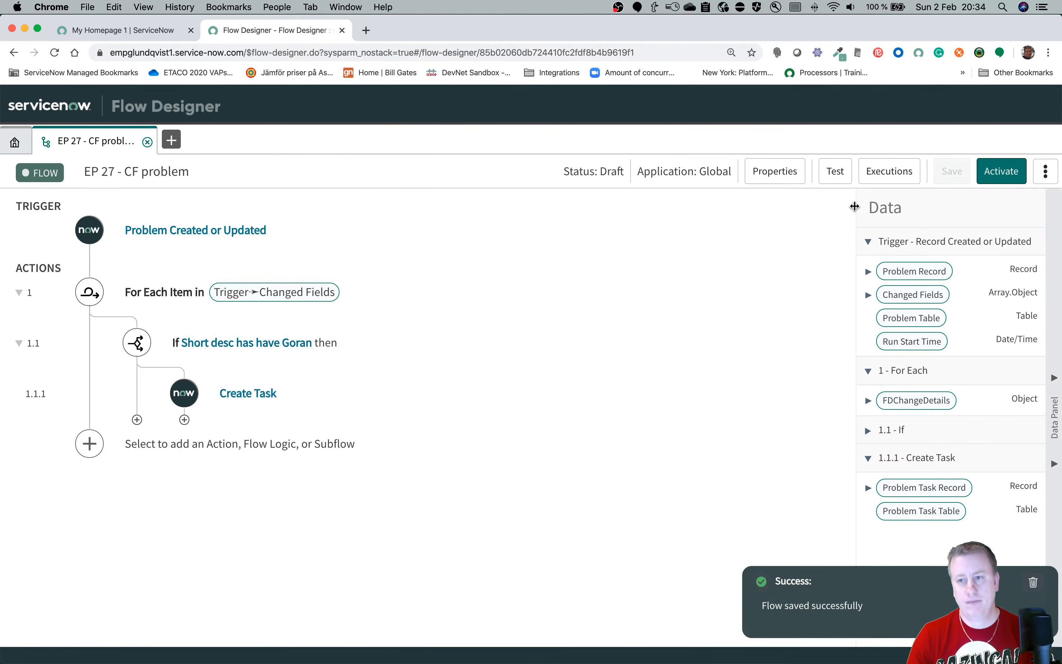
click(836, 172)
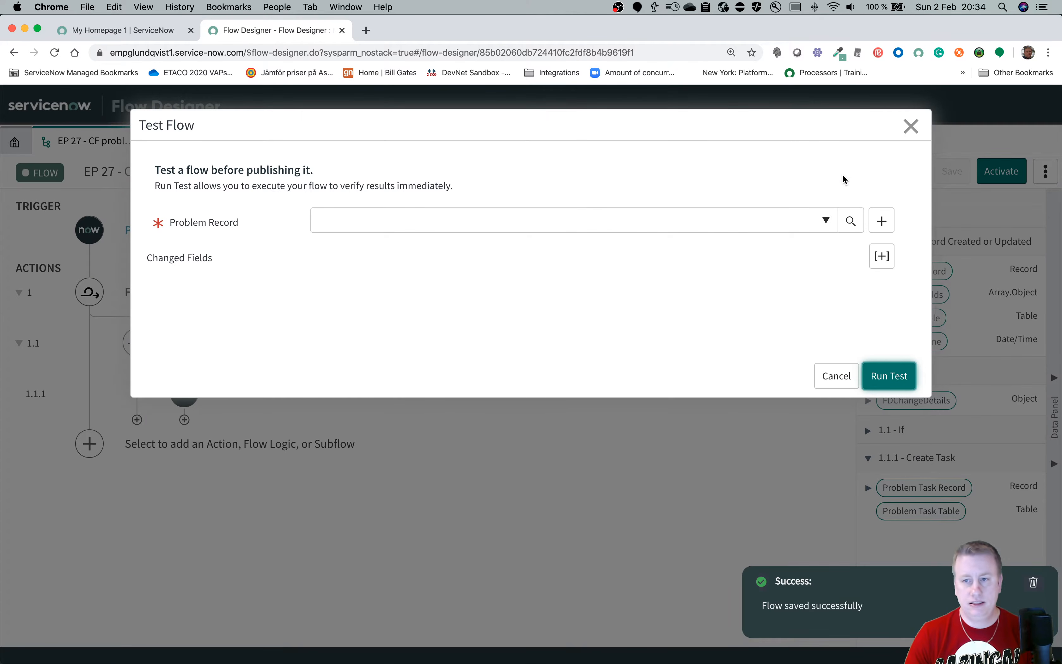
click(590, 219)
scroll(556, 373, down, 1)
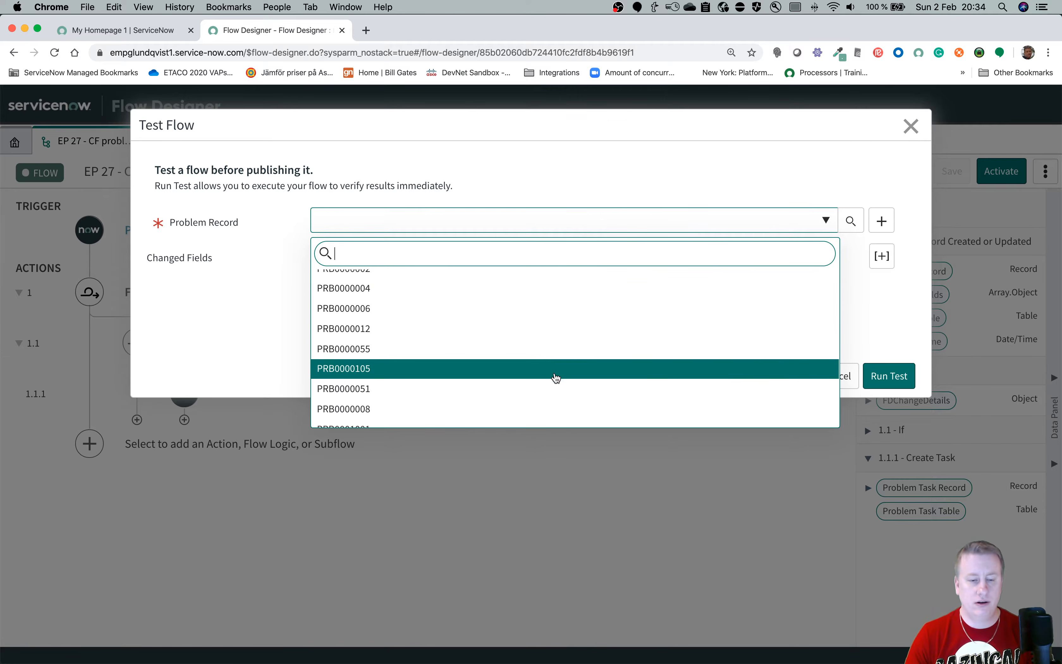
scroll(557, 377, up, 1)
click(525, 312)
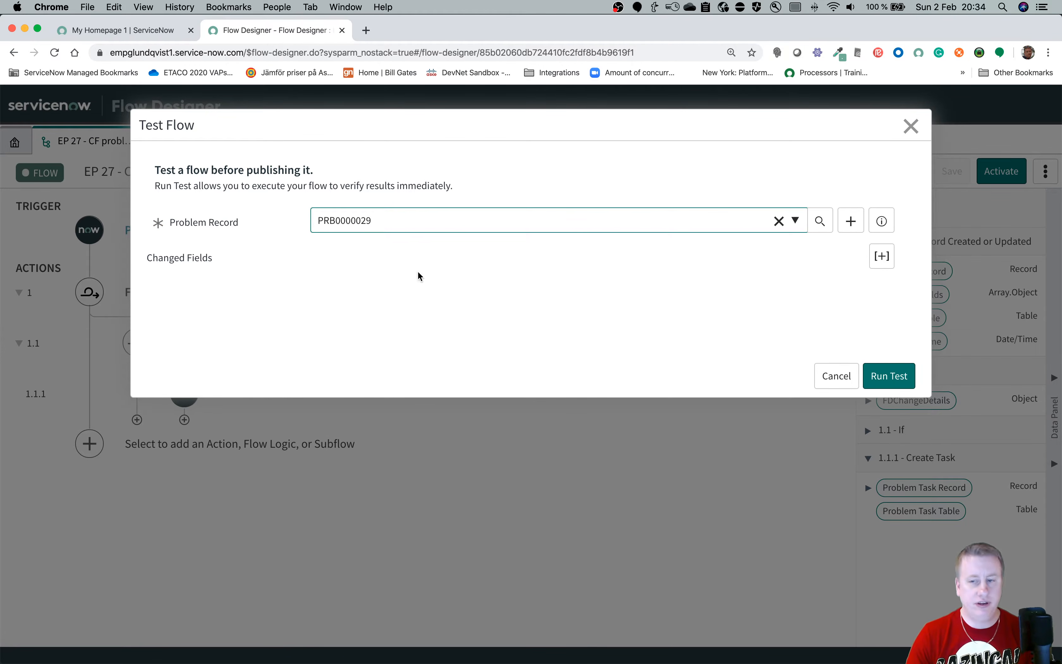
Add a changed field short_description to the test, with previous value "this is a test from" plus the first name and current value "not much".
click(881, 256)
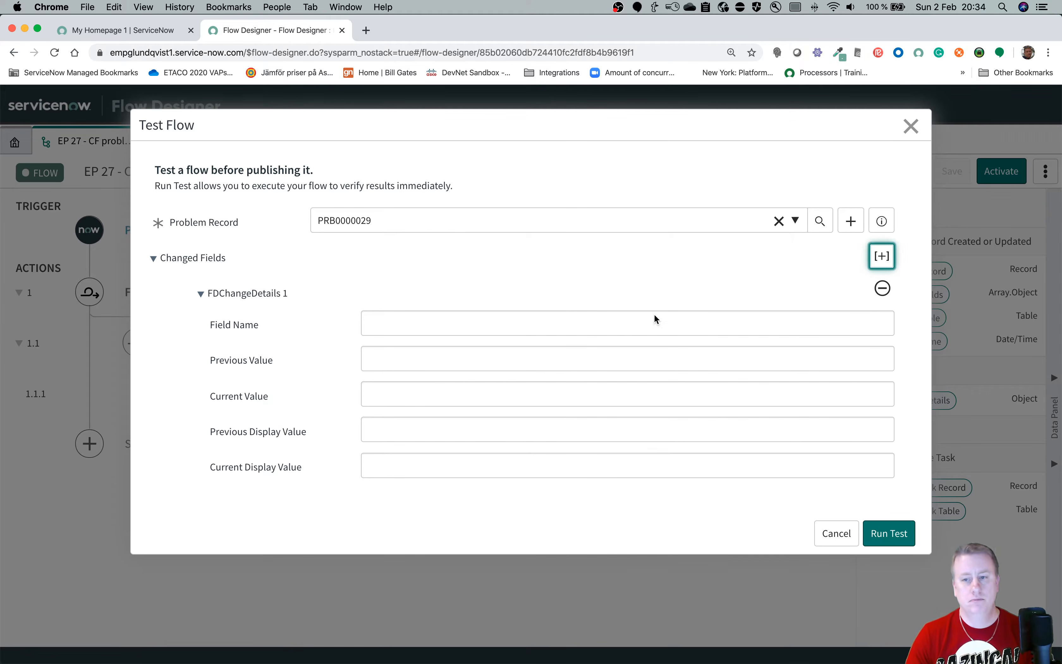
click(638, 326)
text(sho)
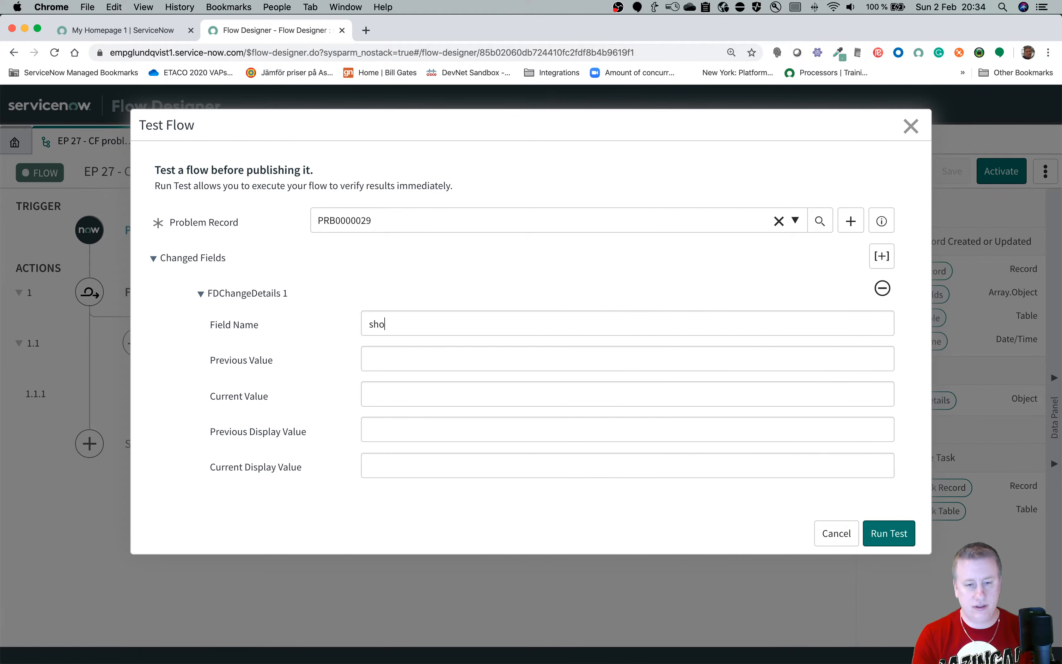
text(rt_description)
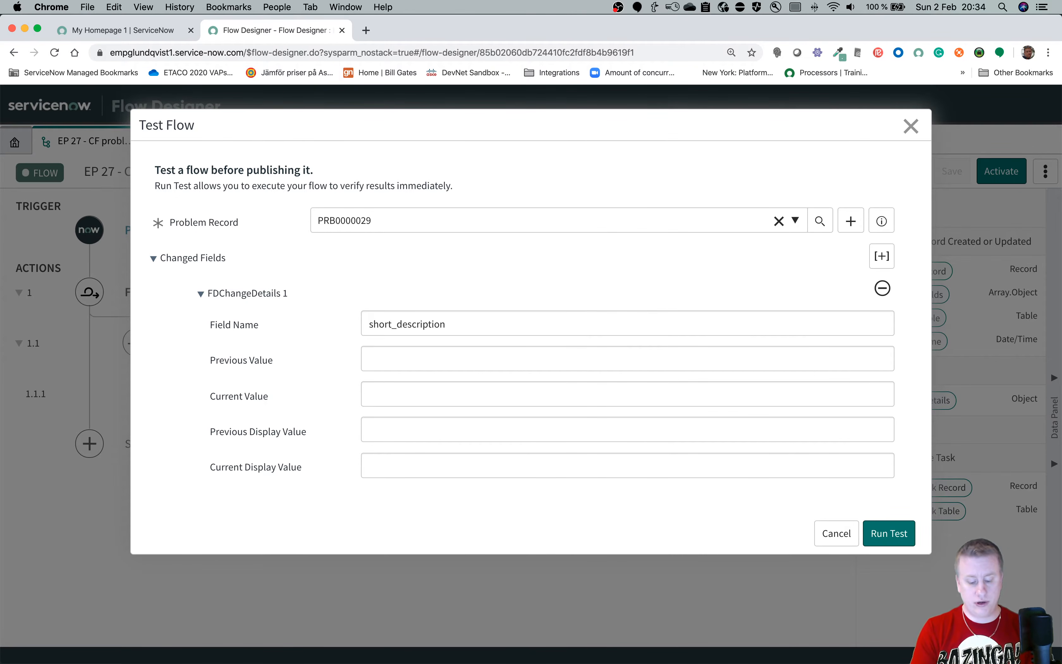
text(this is a te)
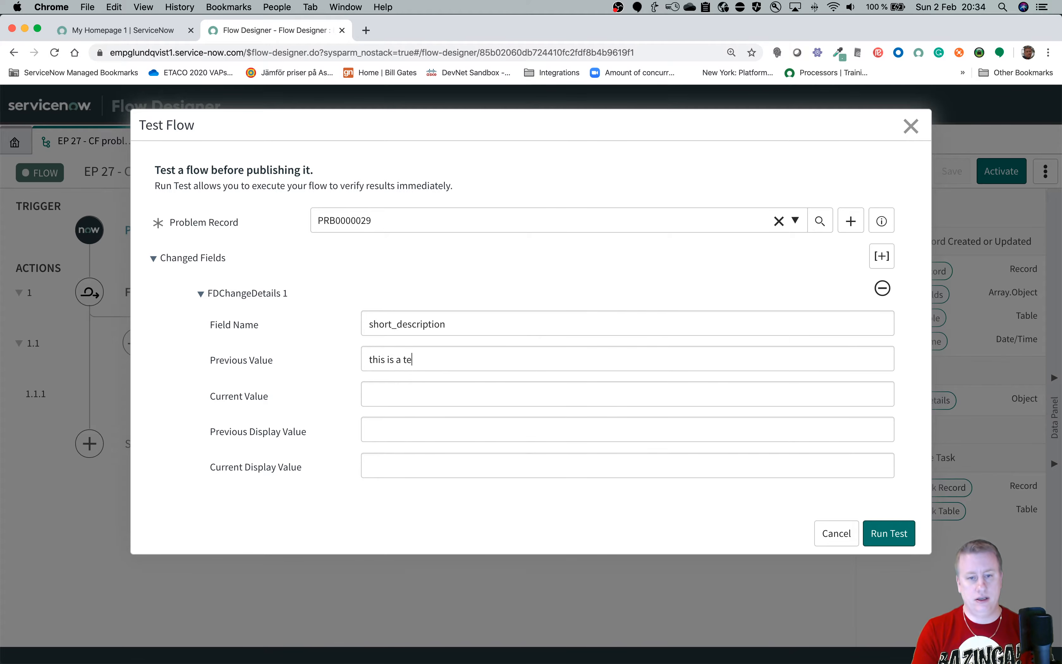
text(st from goran)
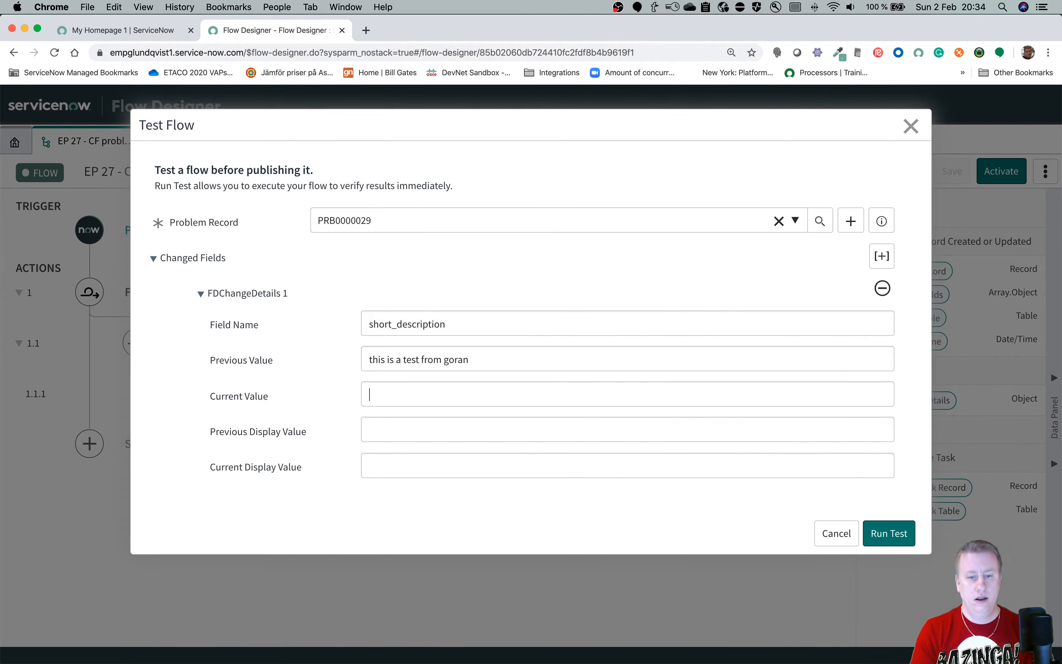
text(ot)
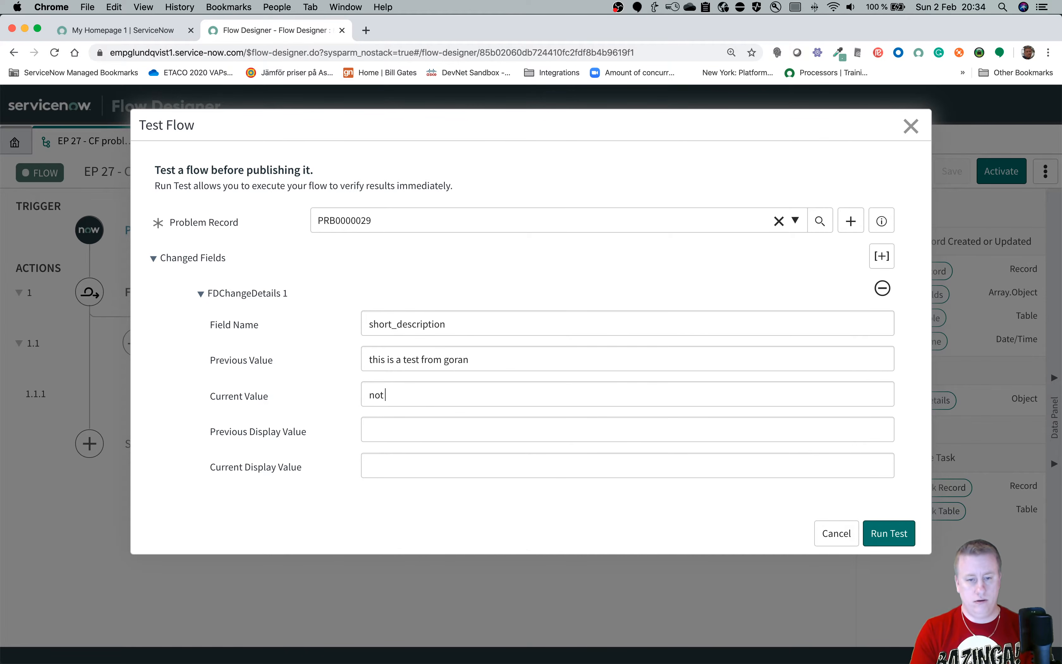
text( much)
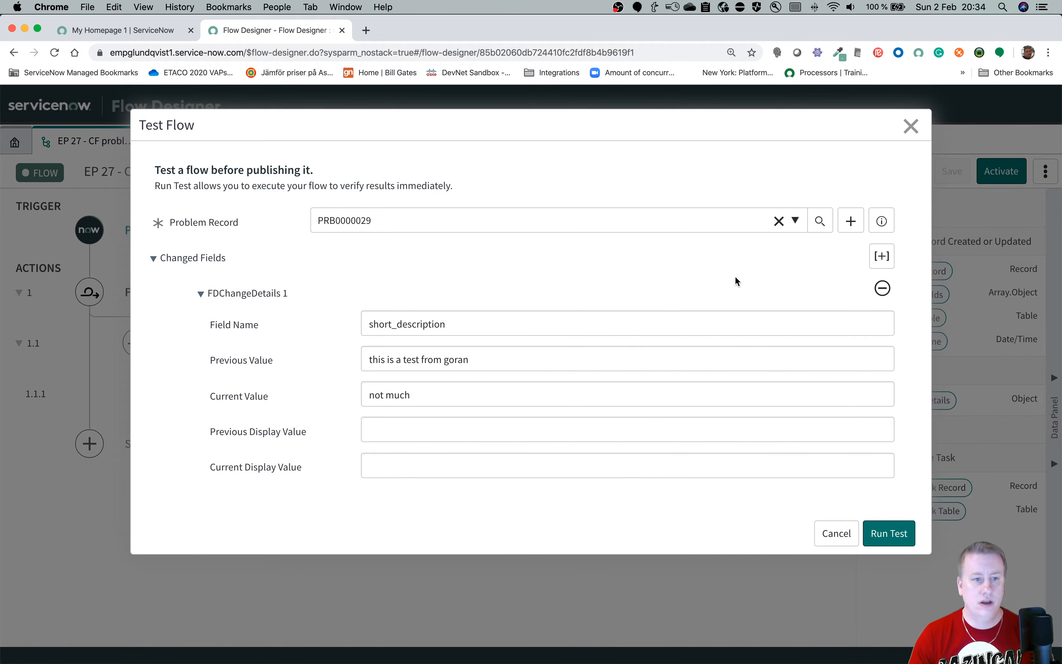
Add a second changed field description to the test, with previous value "öjognb" and current value "rgäpjiebtpäitehbdp".
click(882, 256)
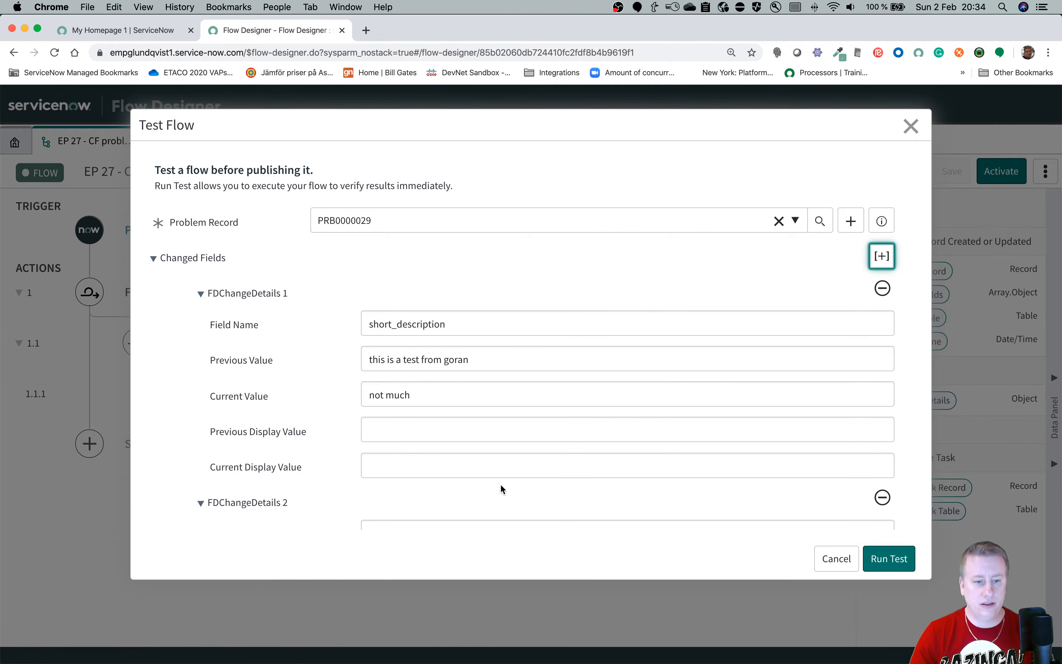
scroll(667, 387, down, 5)
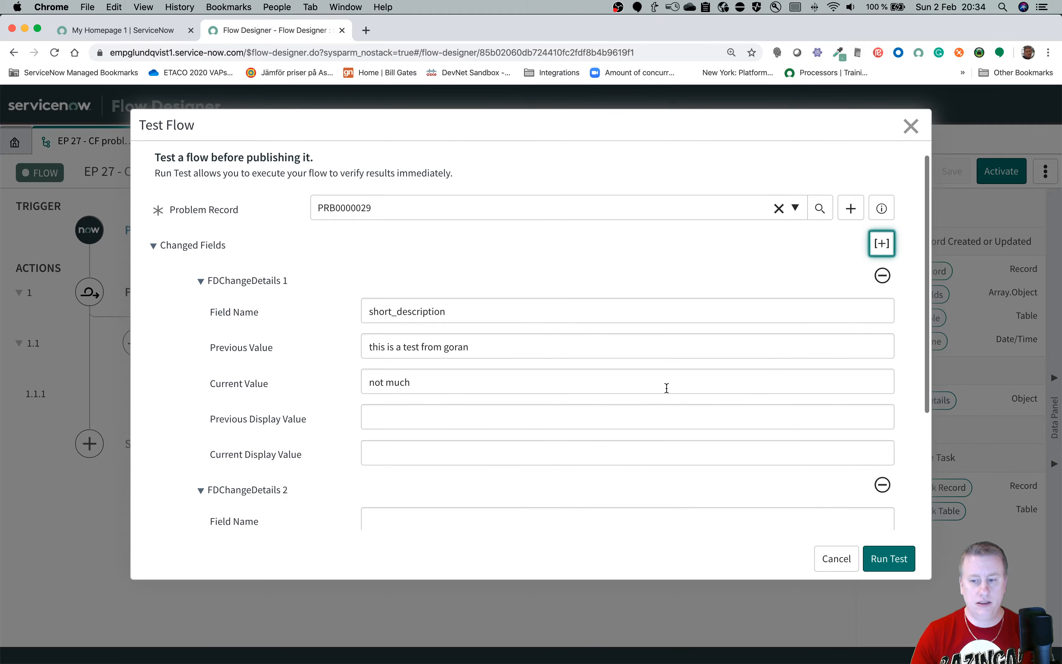
click(515, 345)
text(description)
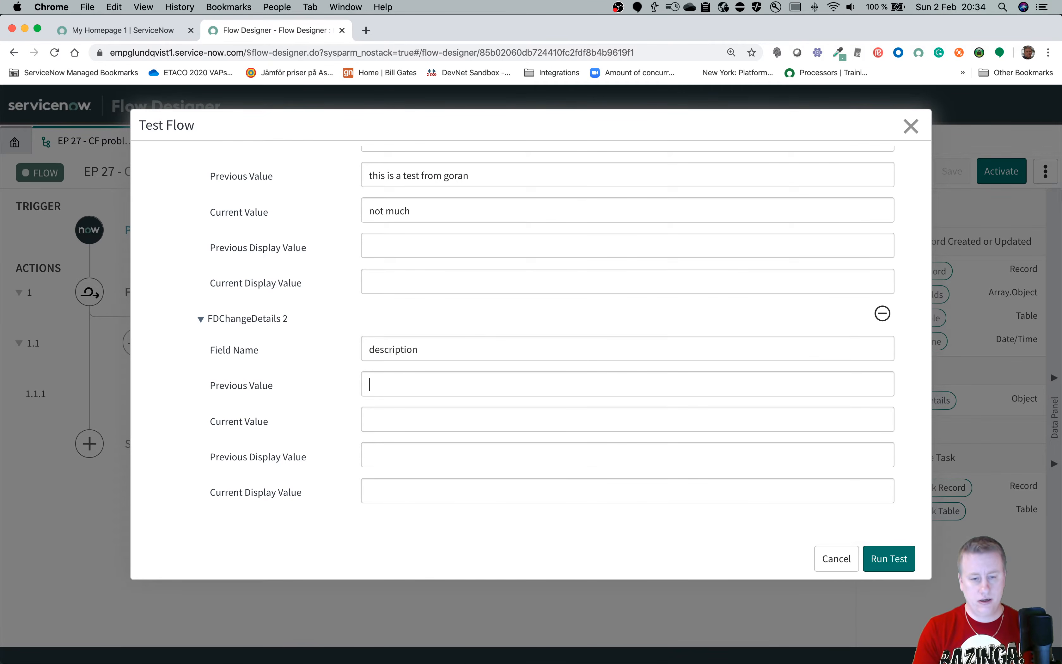
text(öjognb)
text(rgäpjiebtpäitehbdp)
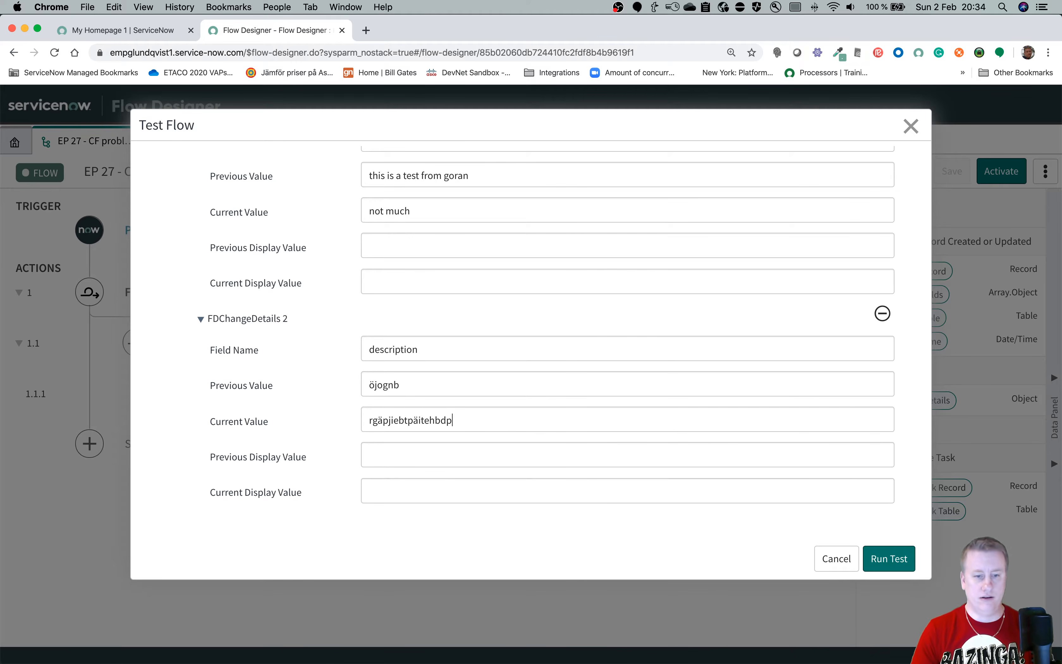
Run the flow test, open its execution details, and expand the For Each loop's configuration details.
click(875, 562)
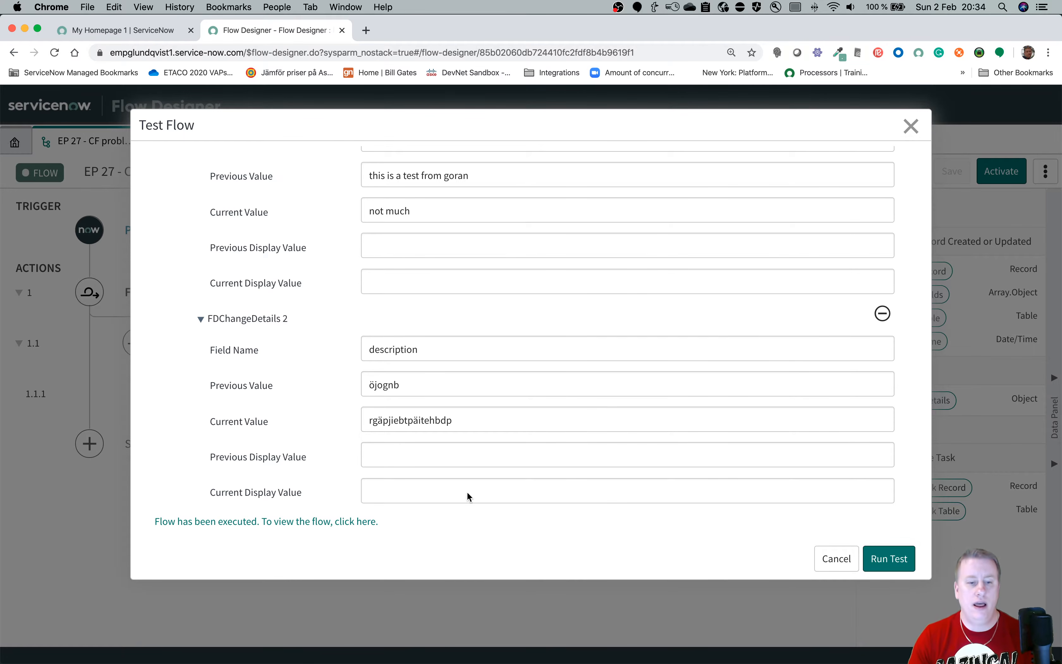
click(306, 521)
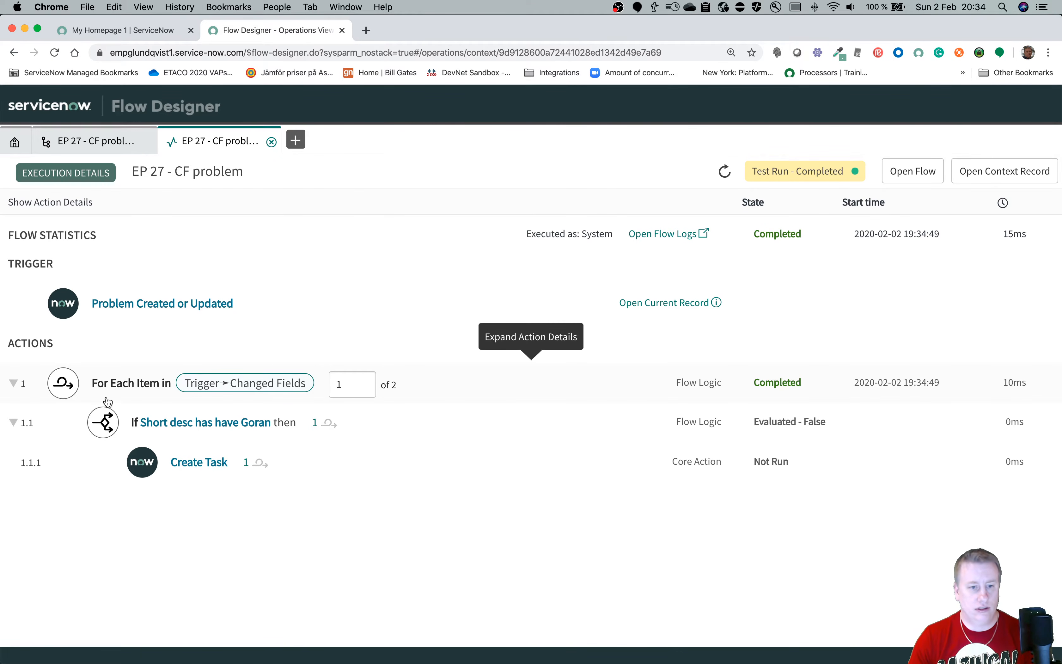
click(121, 390)
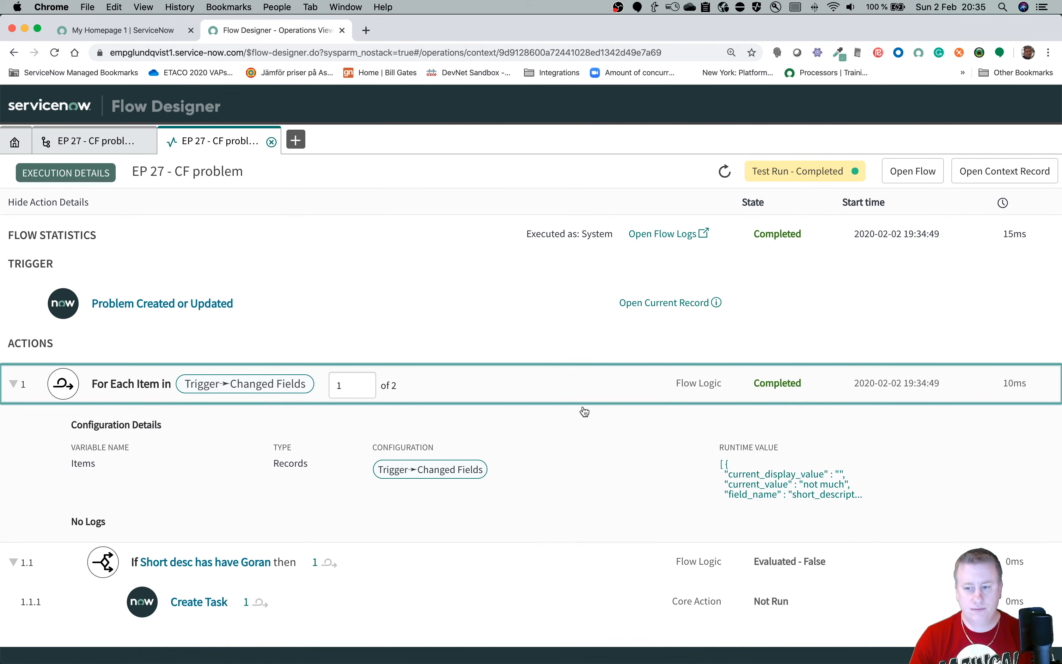
Examine the full runtime value of the loop's Items variable, including the previous short description, and close the viewer.
click(804, 483)
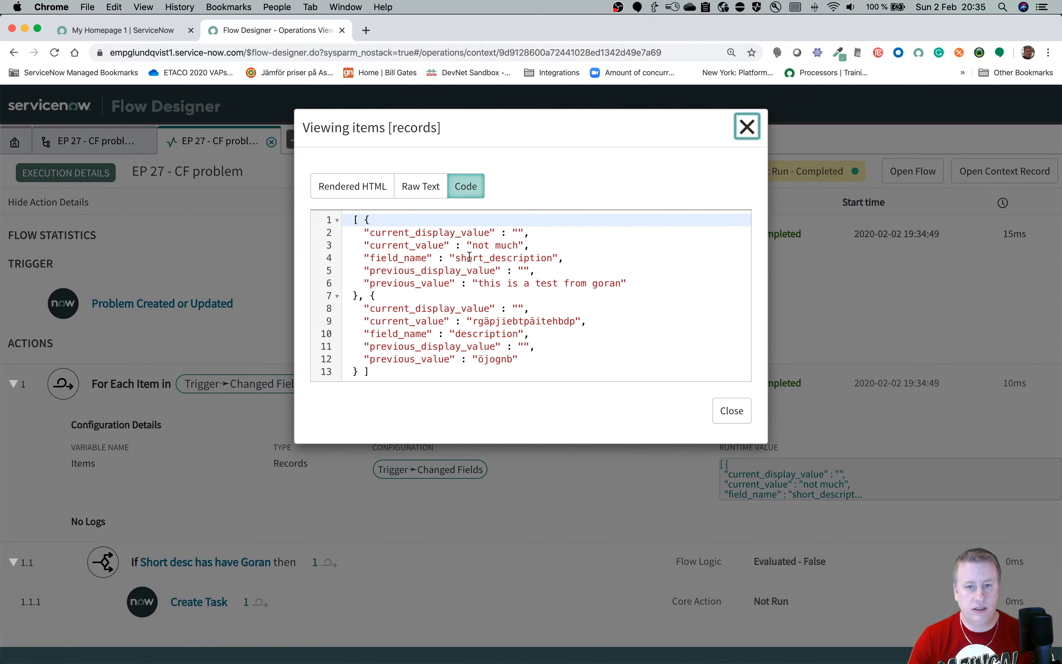
drag(369, 234, 537, 360)
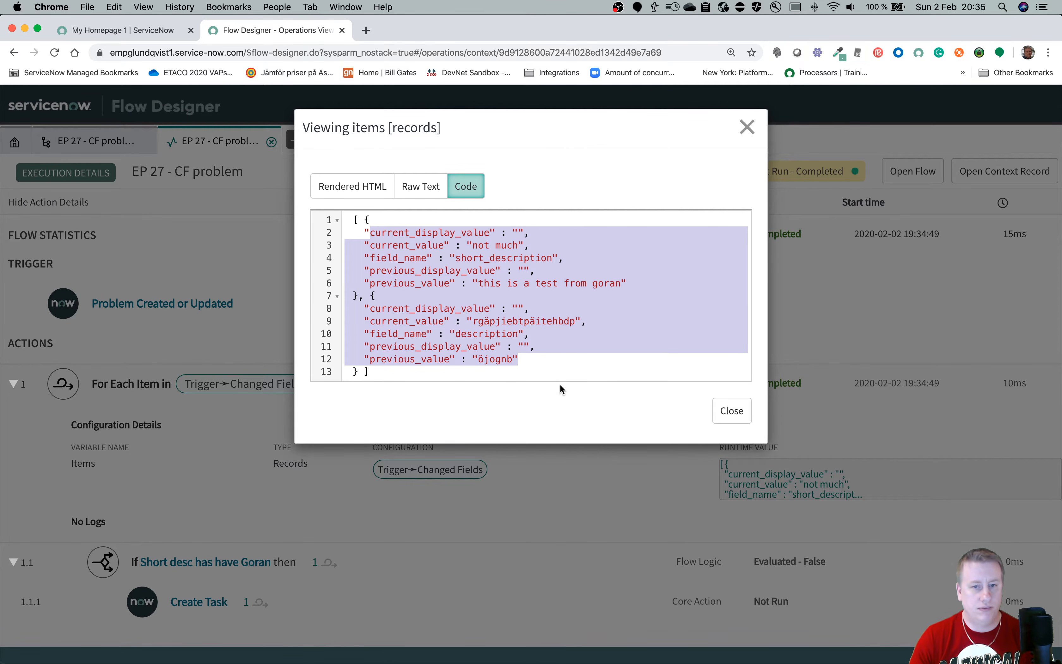
click(654, 270)
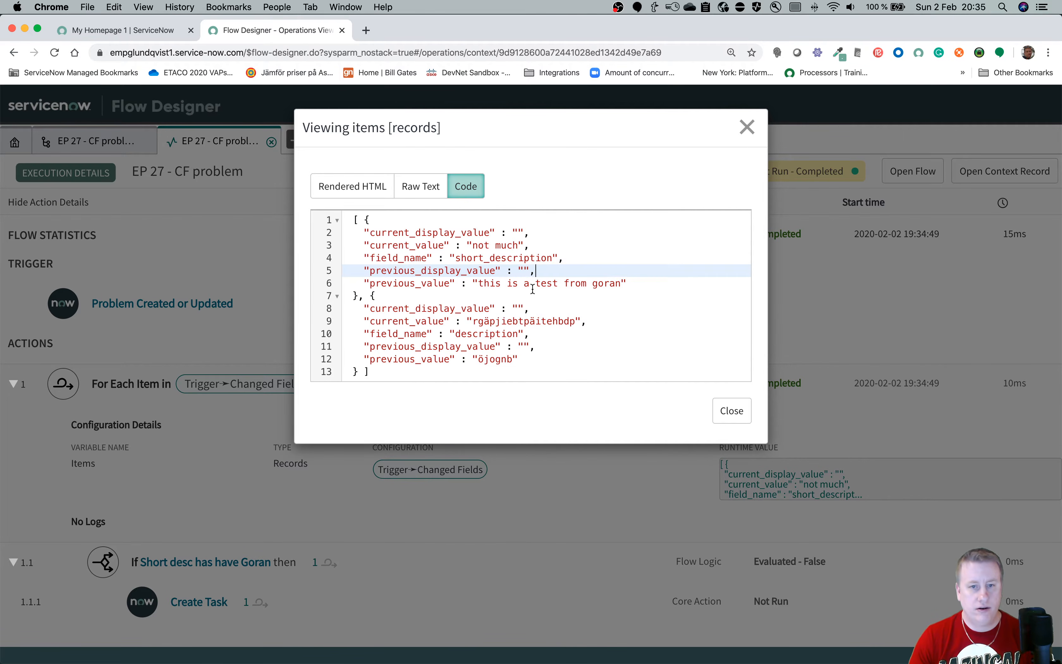
drag(475, 287, 623, 295)
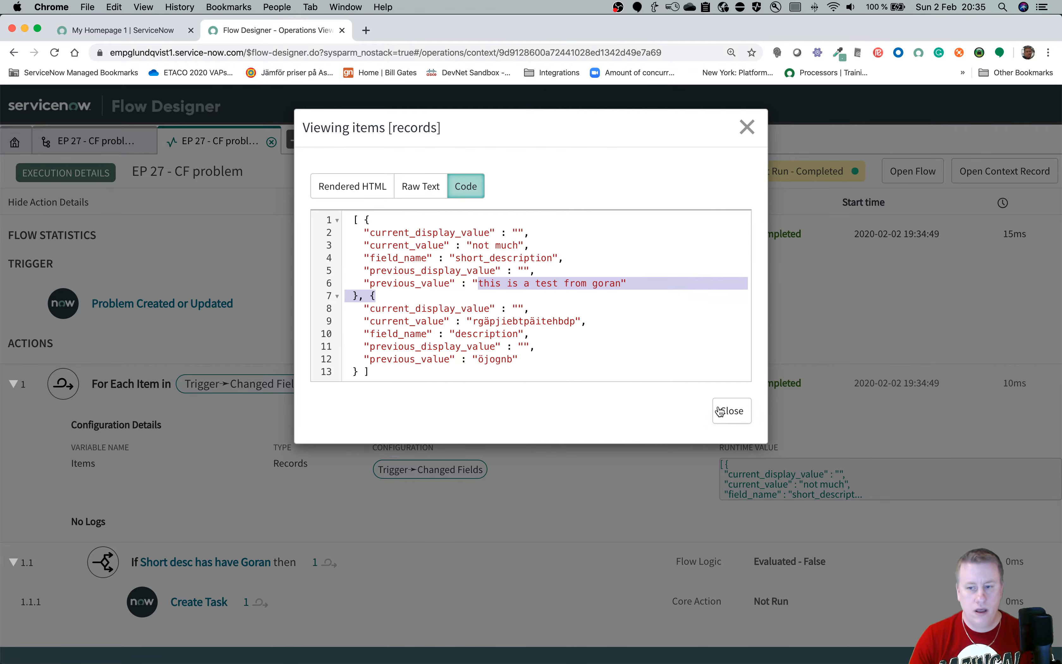
click(728, 411)
Expand the If step for loop iteration 1 and examine its condition configuration, runtime value and evaluation state.
scroll(698, 389, down, 2)
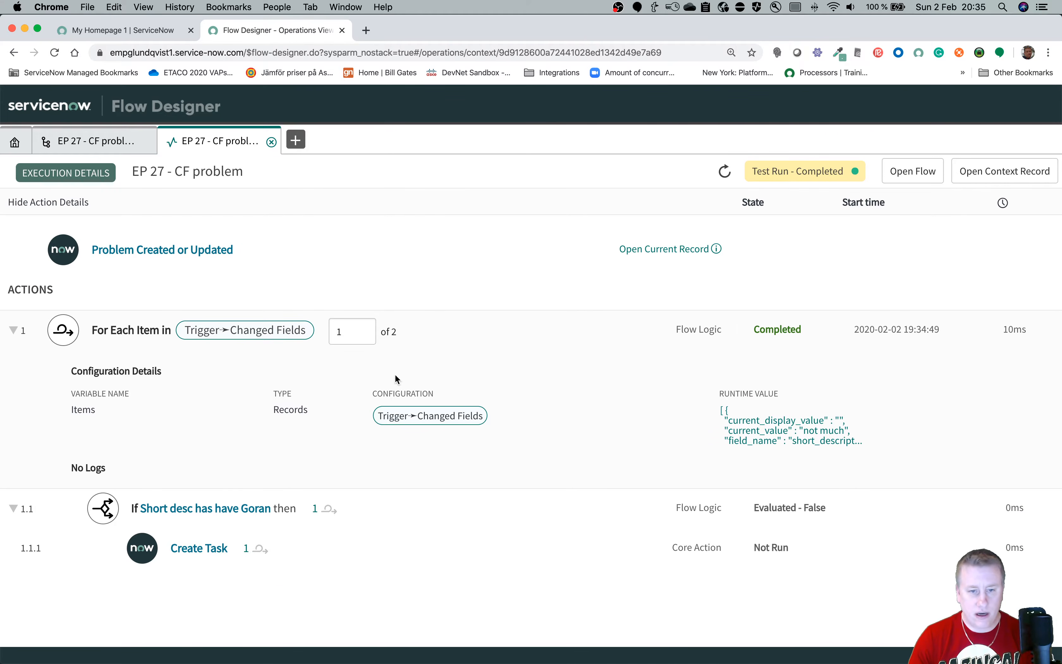
click(359, 336)
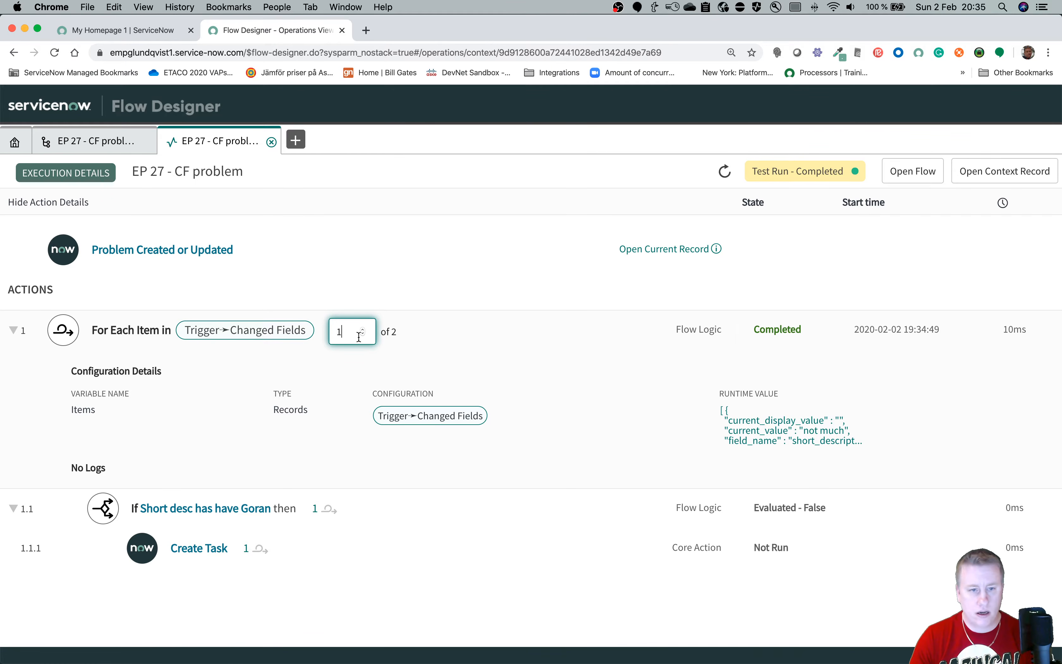
click(229, 509)
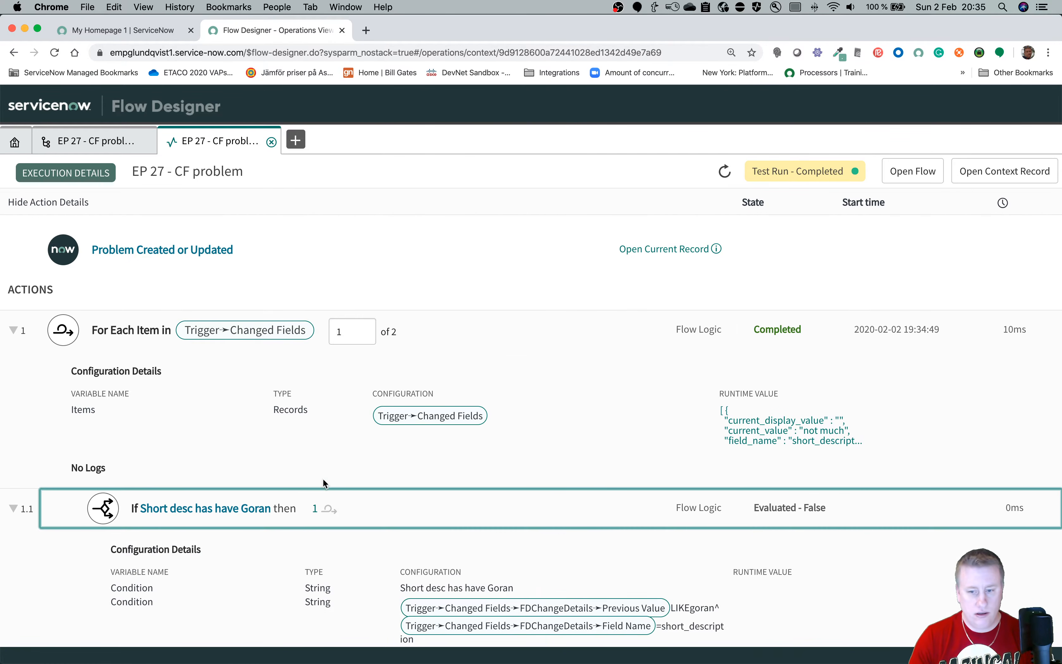
scroll(323, 482, down, 4)
scroll(441, 390, up, 3)
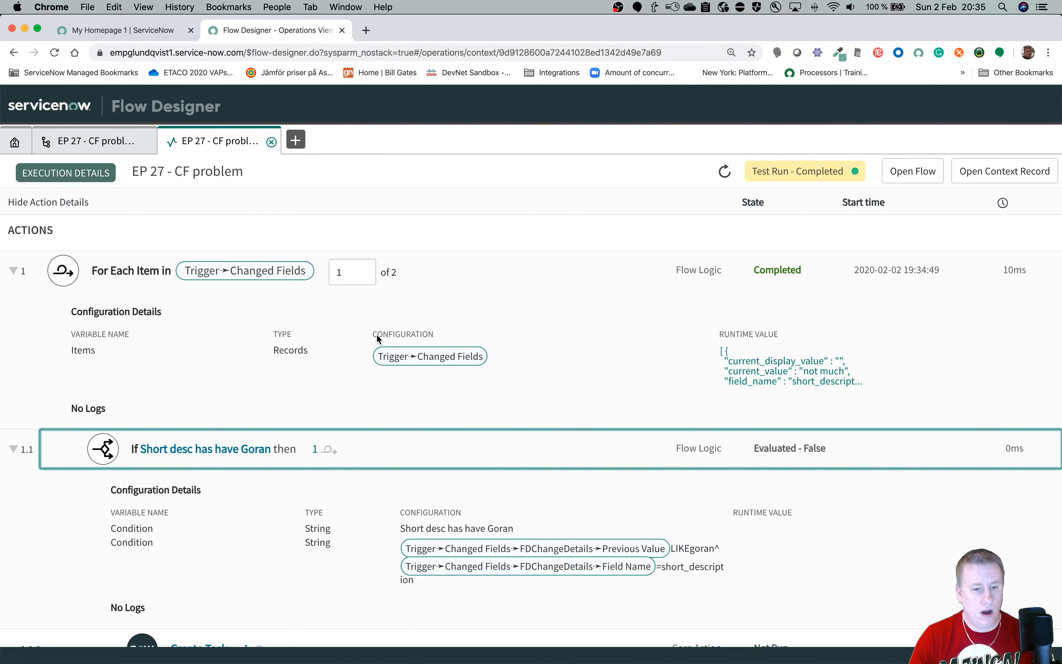
scroll(511, 445, down, 2)
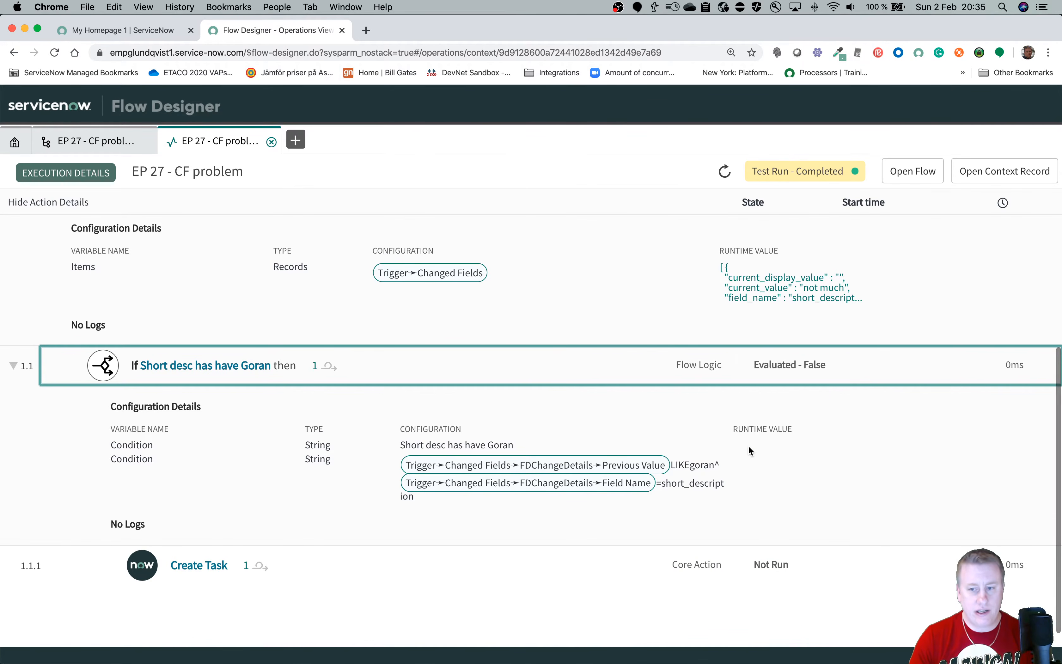
click(744, 445)
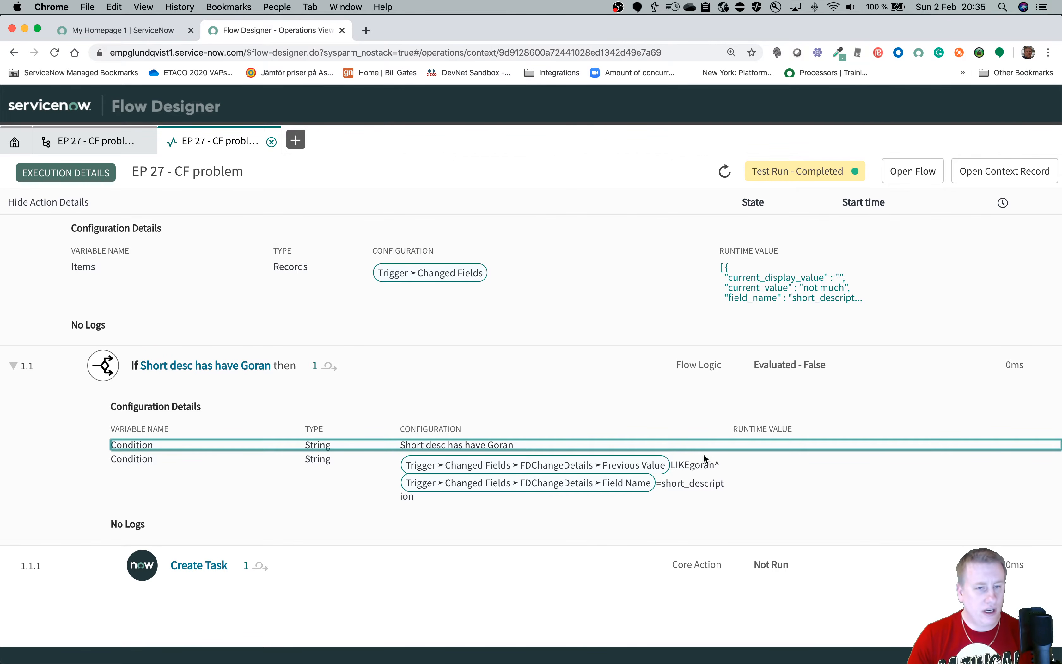
scroll(631, 364, up, 1)
scroll(629, 360, up, 3)
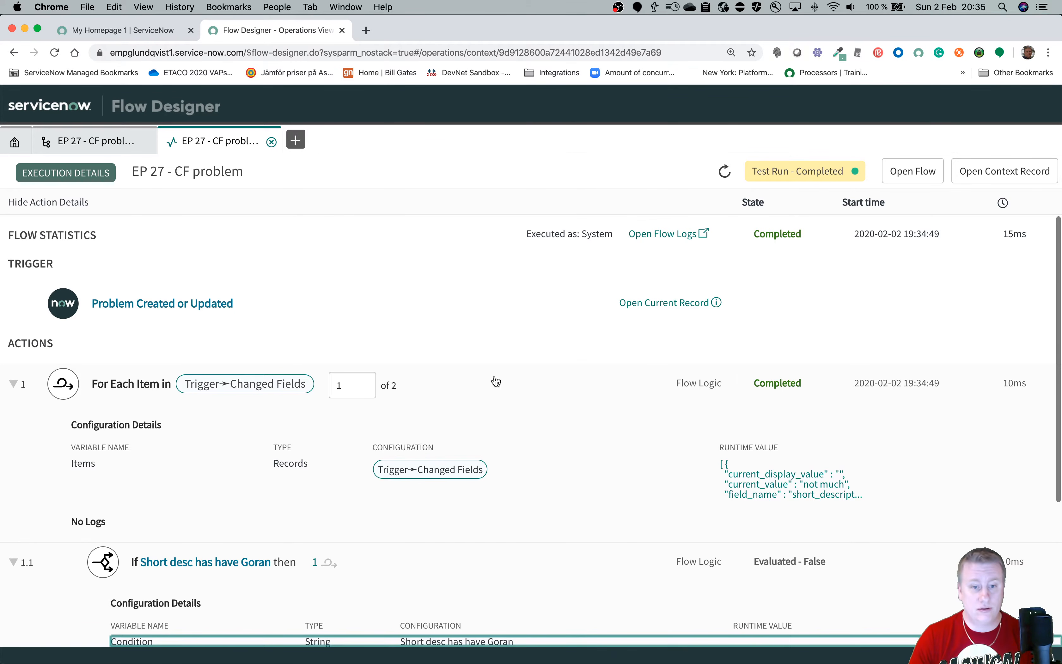
Switch the For Each loop to iteration 2, check the If and Create Task states, and collapse the loop's details.
click(364, 386)
text(2)
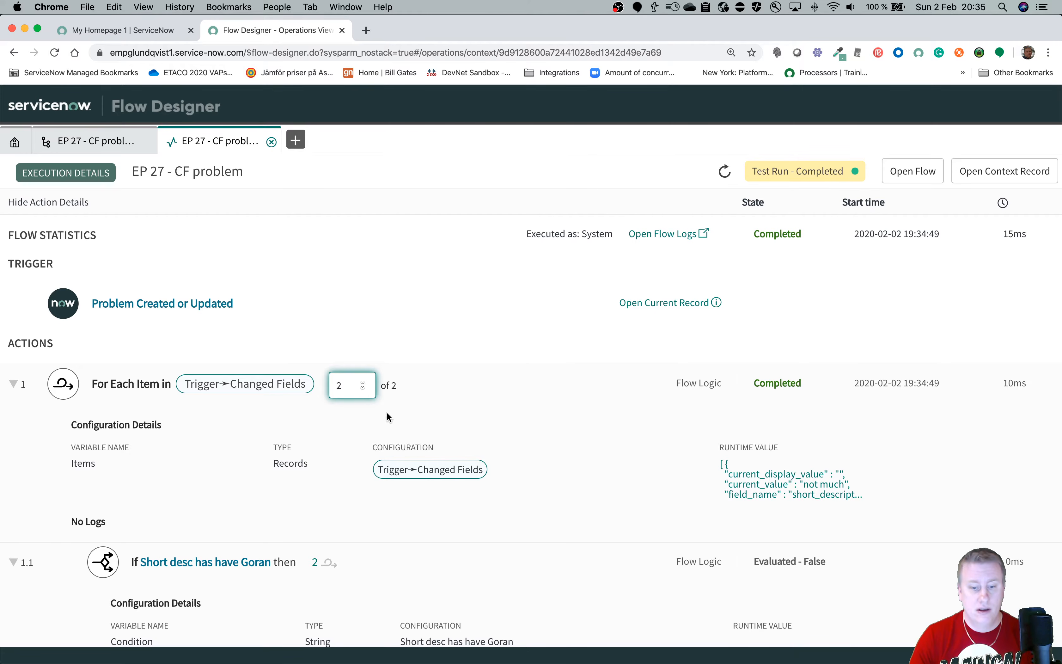
scroll(422, 441, down, 3)
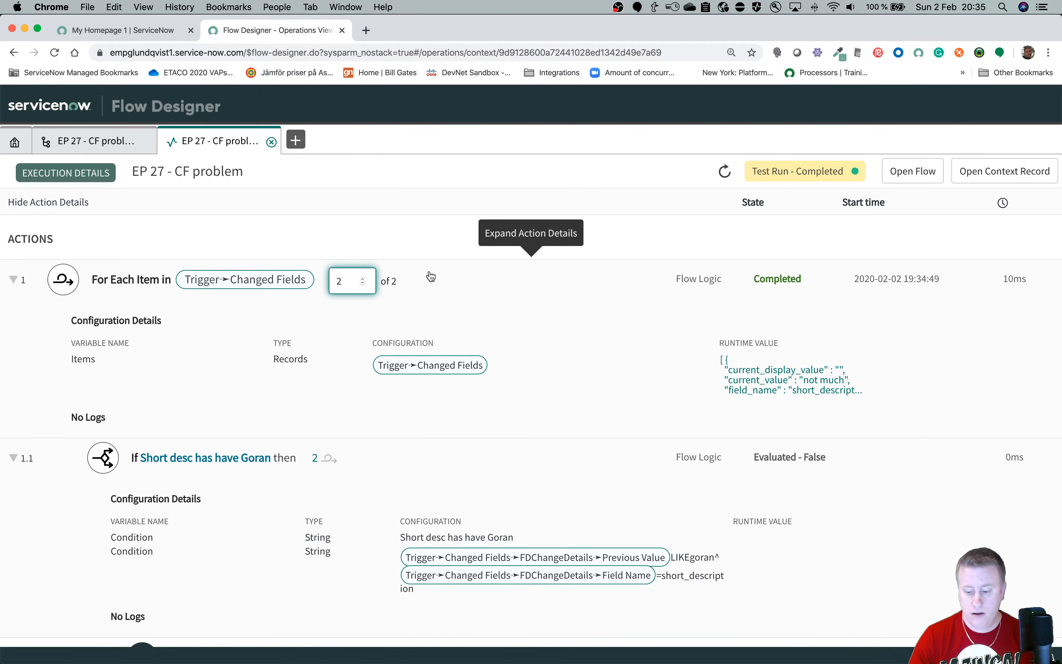
click(430, 276)
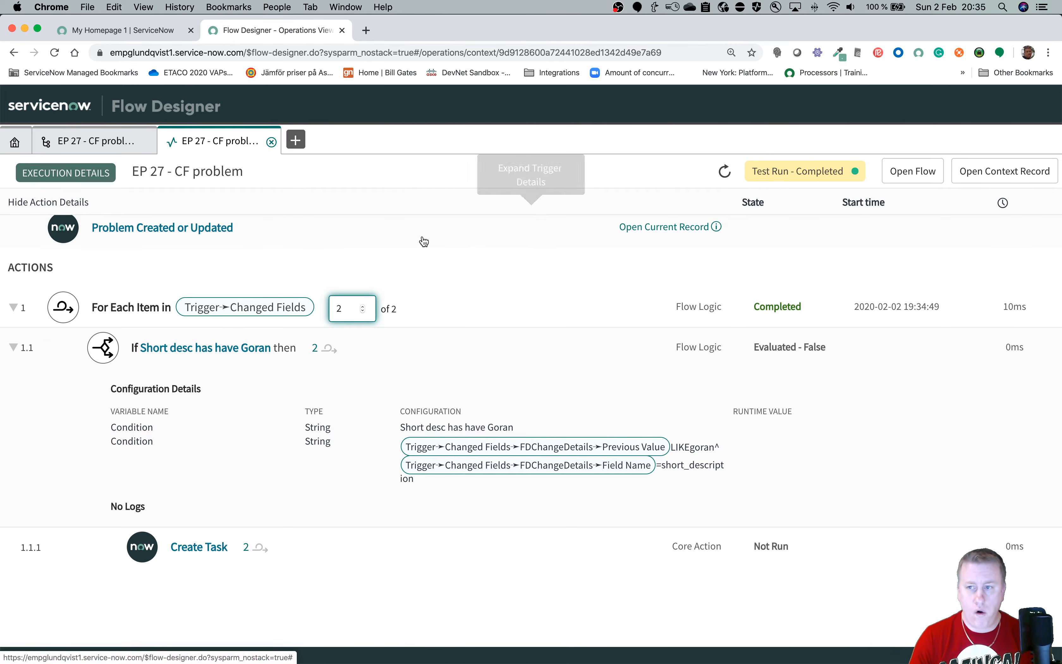
Close the execution details and the flow test dialog, and activate the EP 27 - CF problem flow.
click(271, 141)
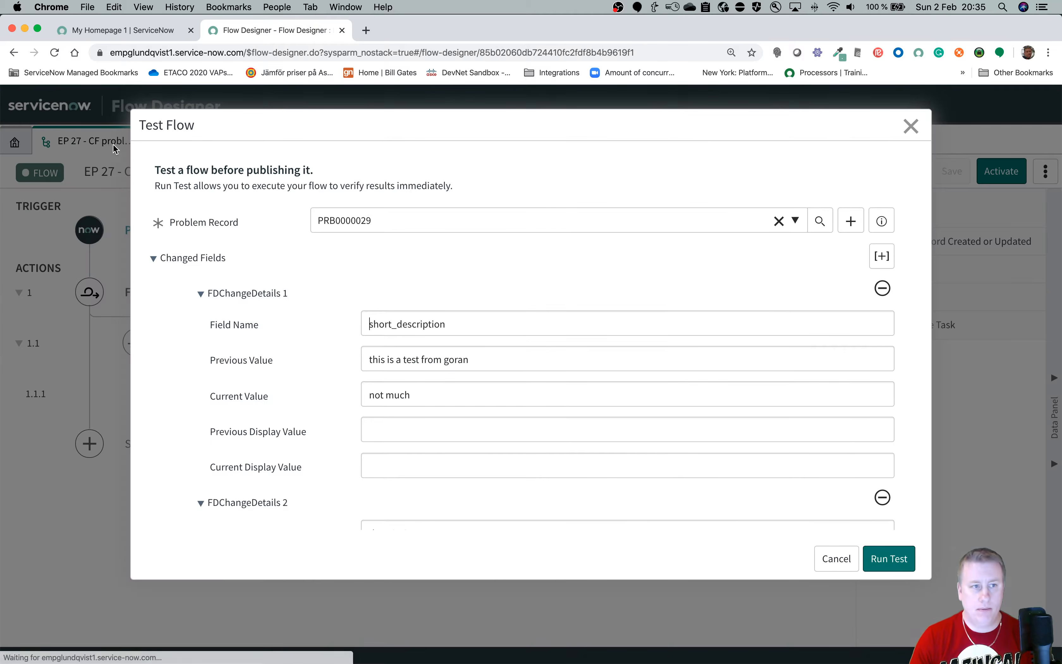
click(831, 558)
click(992, 175)
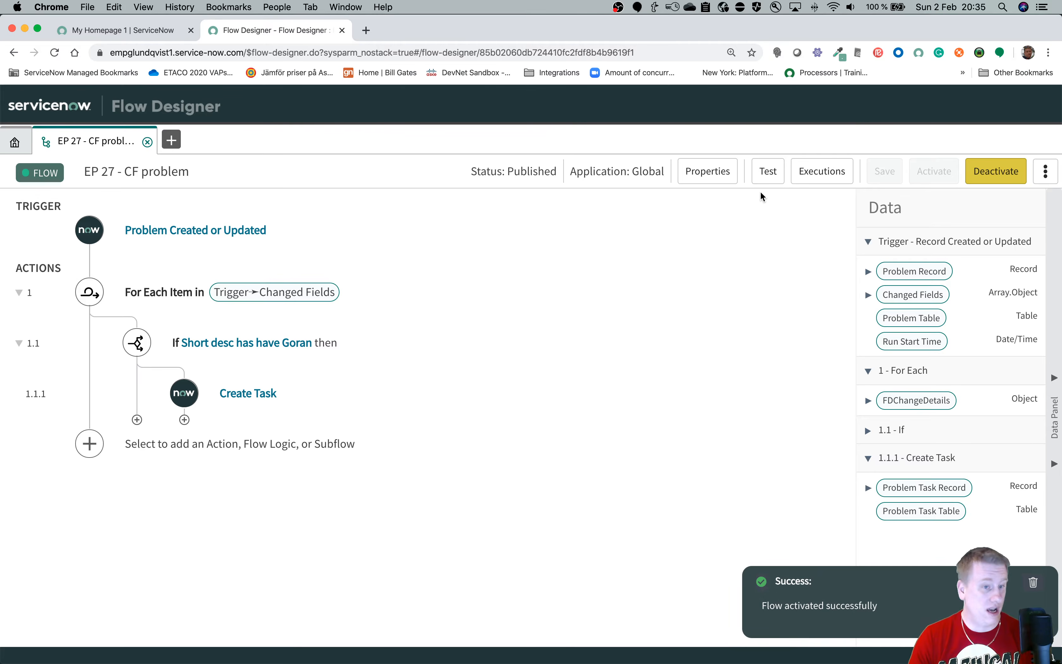
Switch to the ServiceNow homepage and open the problem table's list with problem.list in the navigator.
click(135, 33)
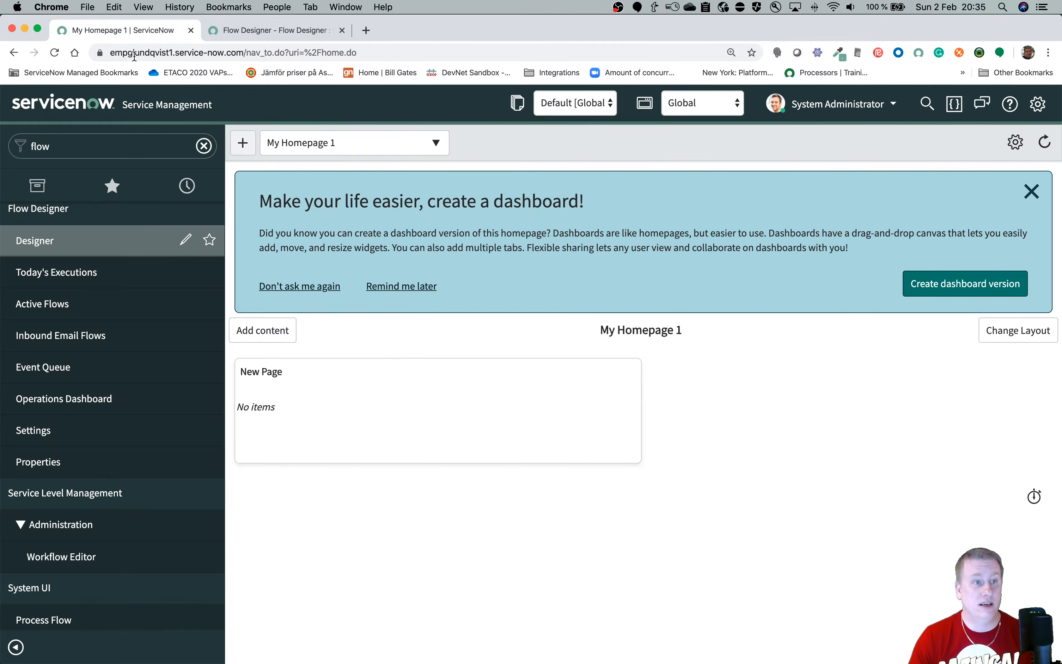
click(110, 149)
text(problem.list)
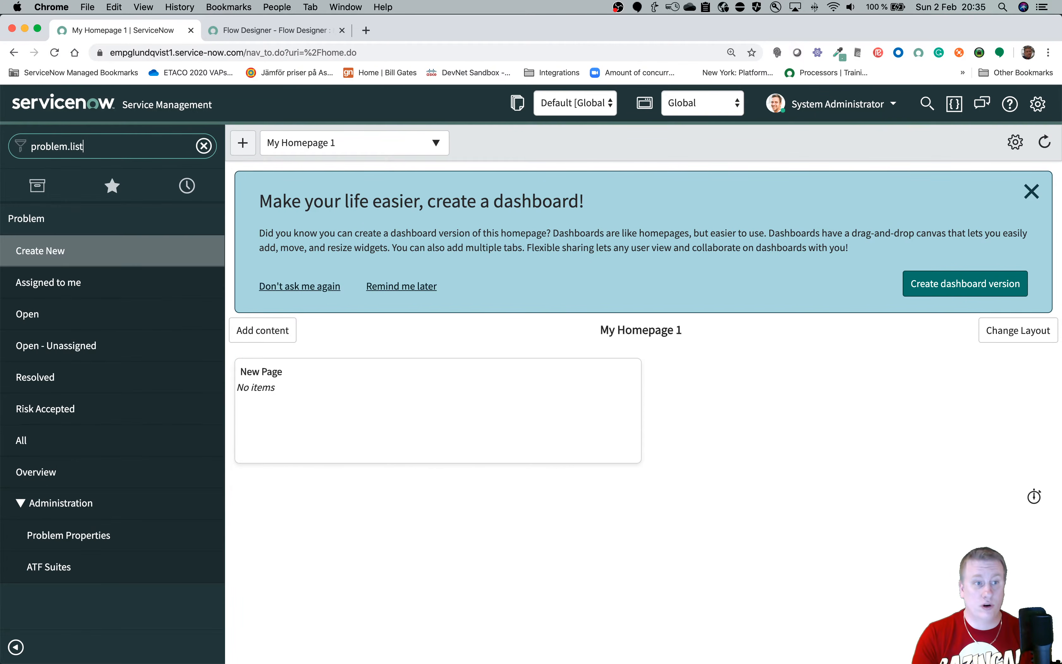
key(Return)
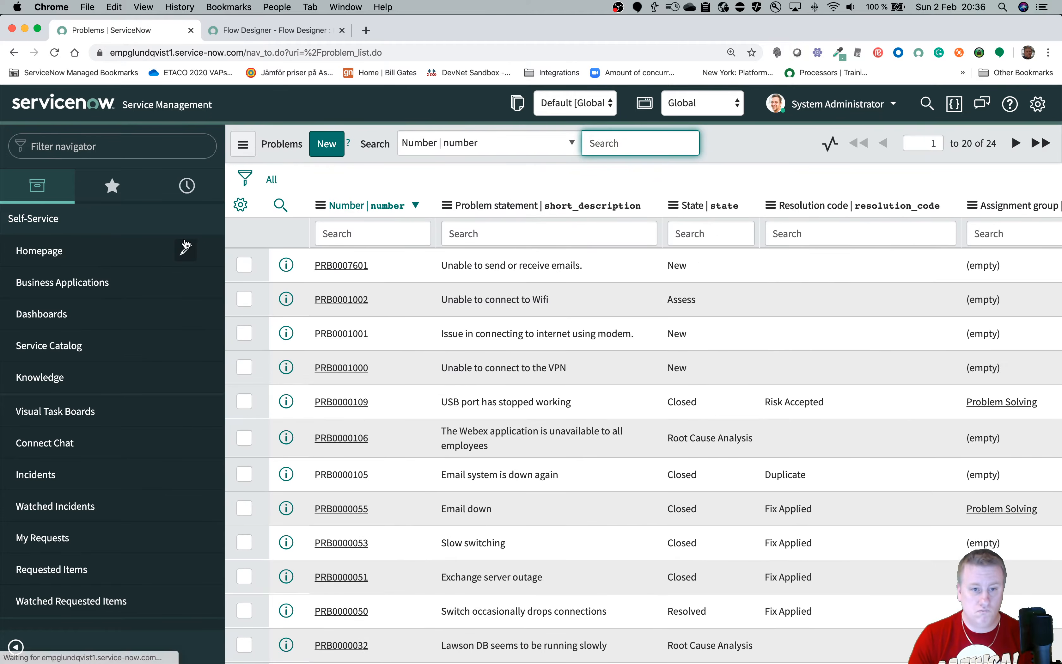
Open problem PRB0000008 from the list and check its related Problem Tasks.
scroll(432, 321, down, 5)
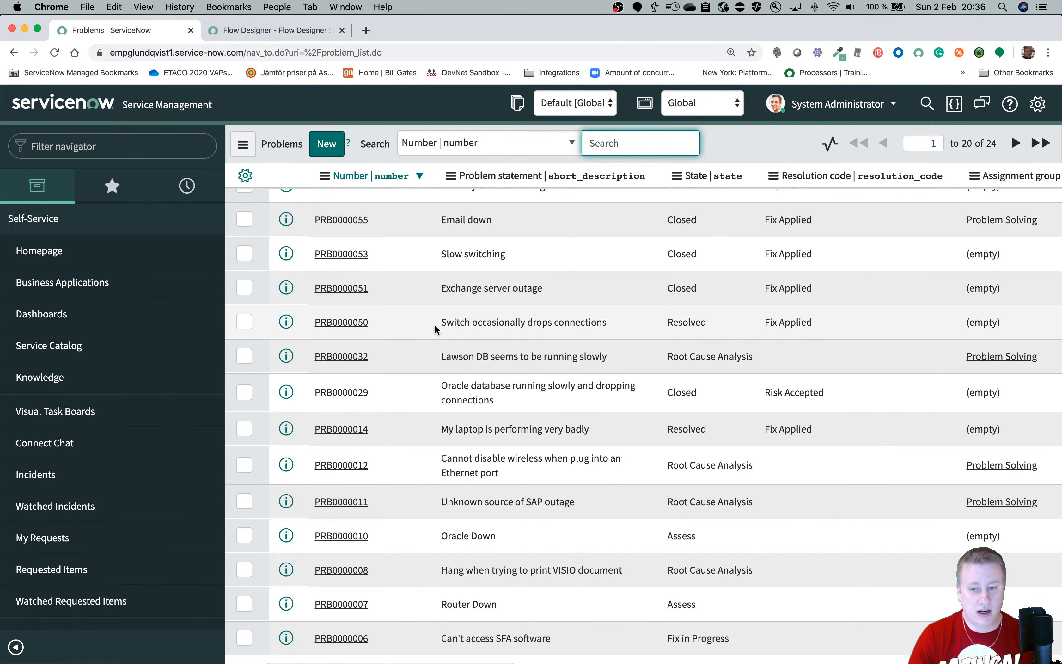
scroll(400, 459, down, 2)
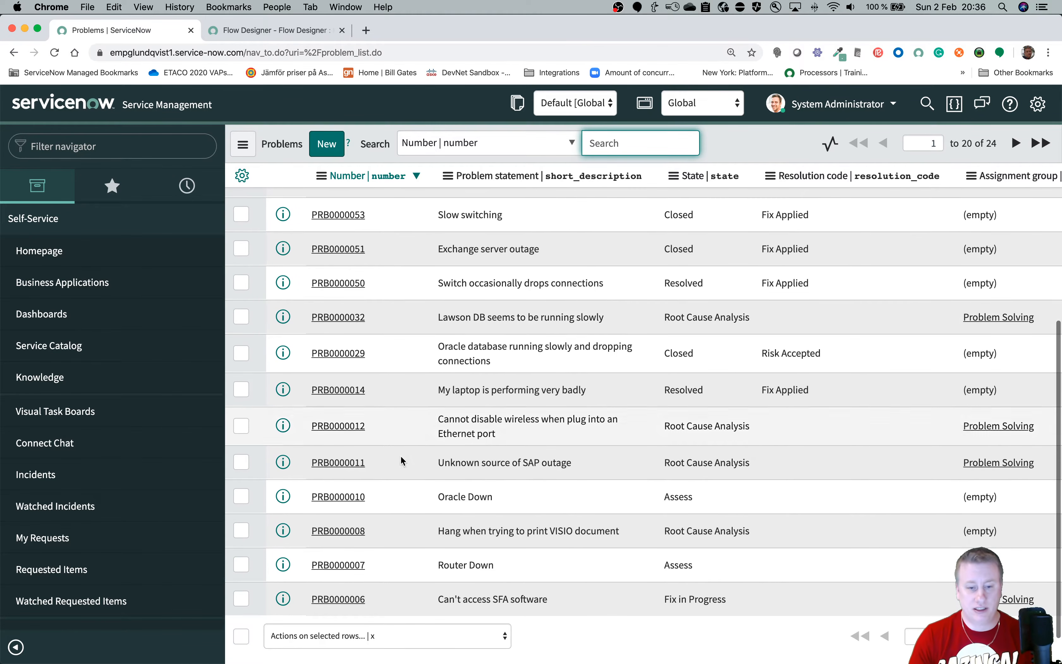
drag(345, 531, 346, 533)
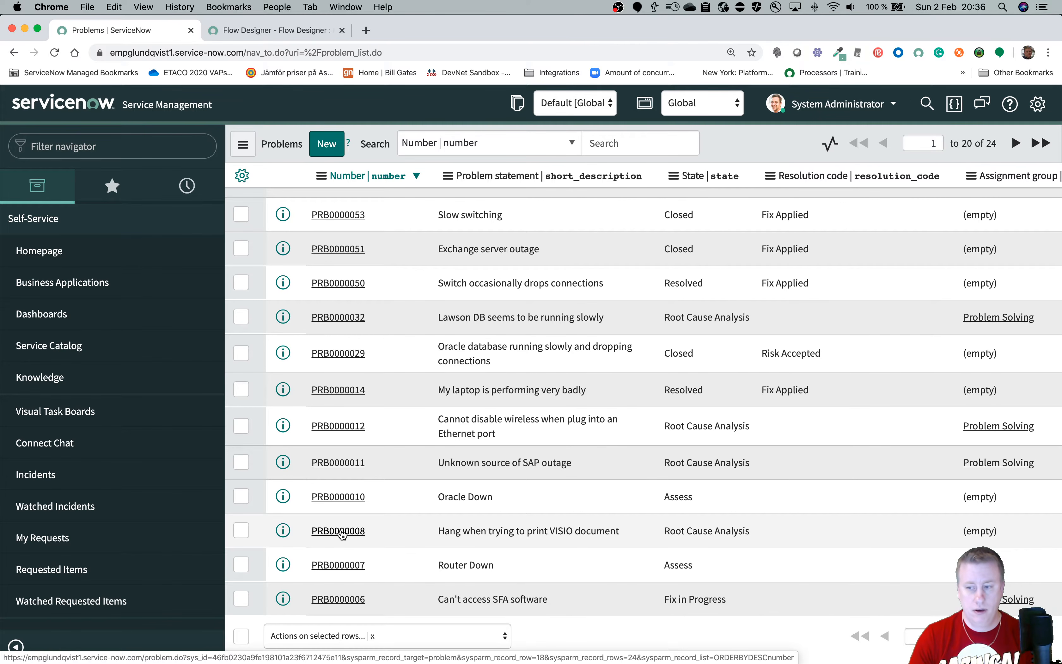
click(342, 533)
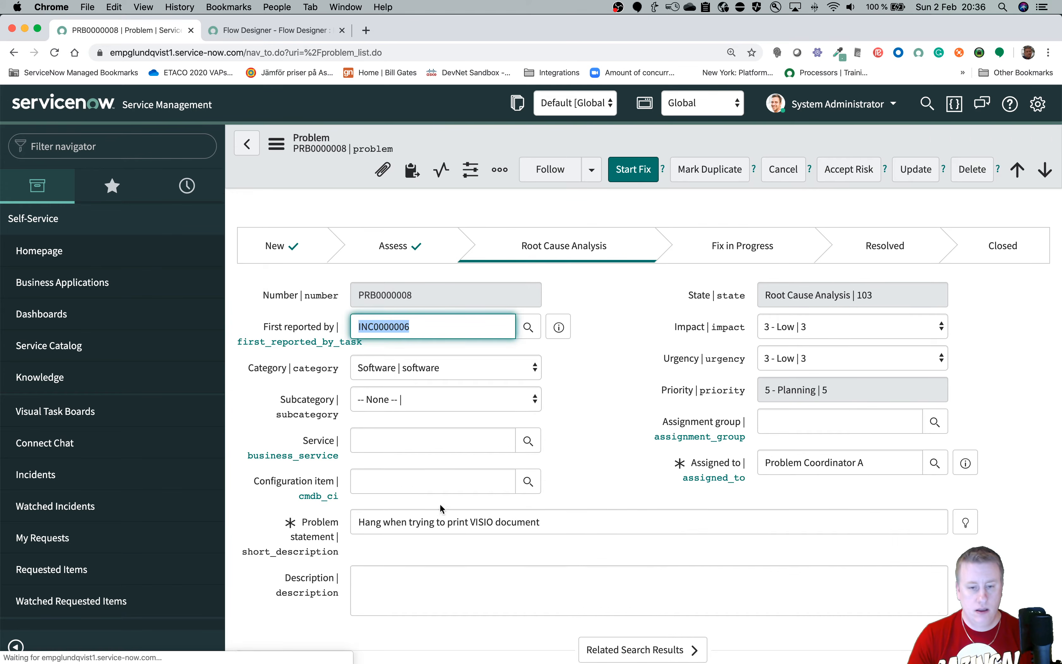
scroll(580, 487, down, 15)
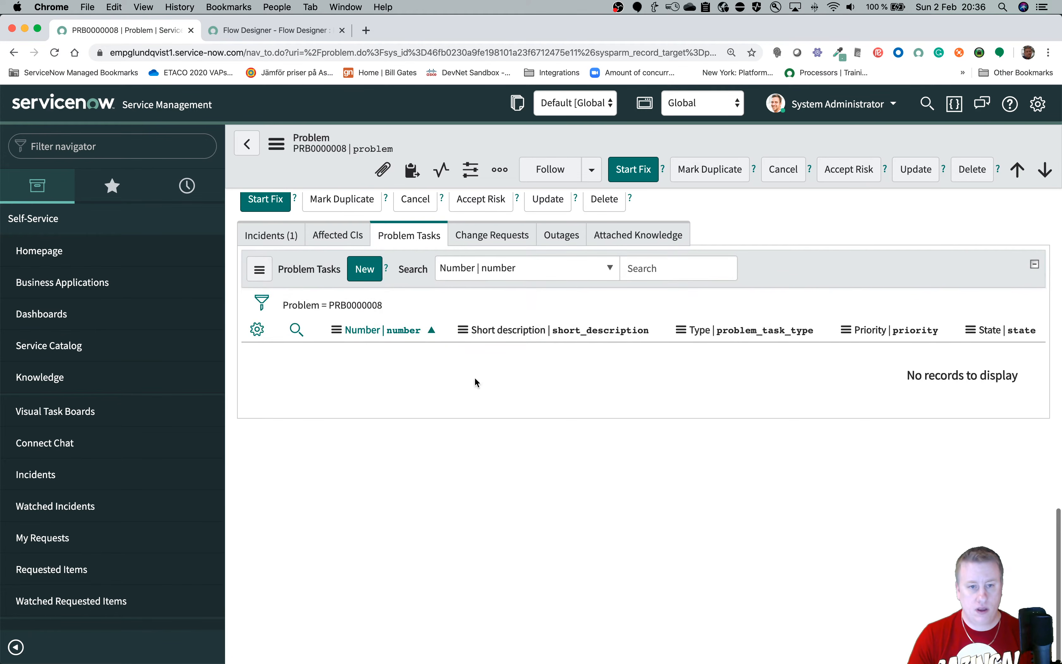
Append the first name from the flow's condition to the problem statement of PRB0000008 and save the record.
scroll(415, 352, up, 10)
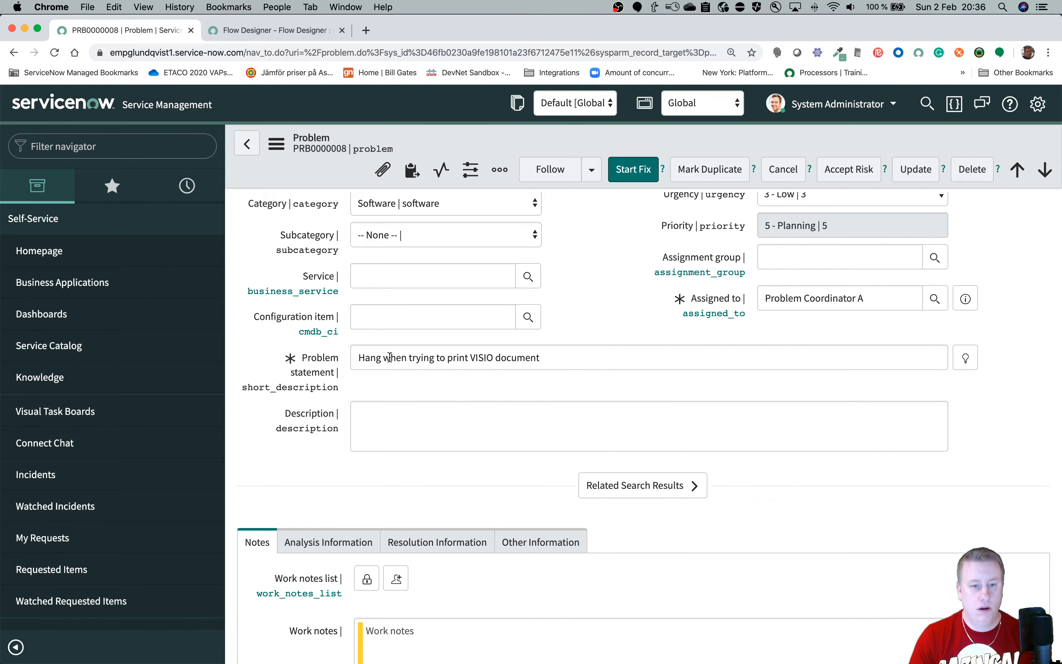
click(567, 356)
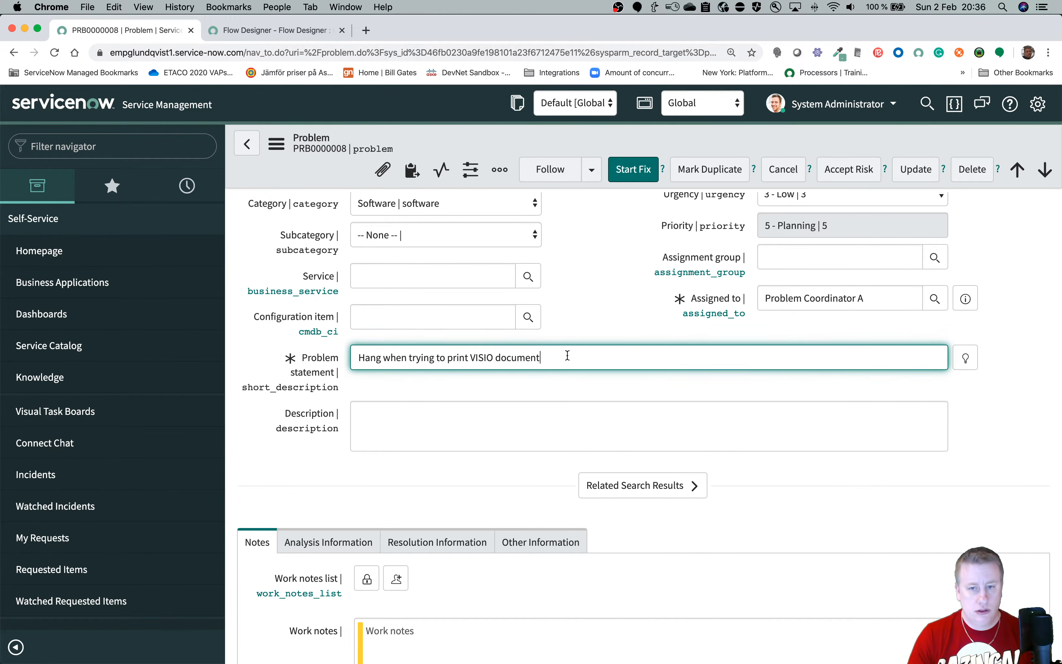
text(goran)
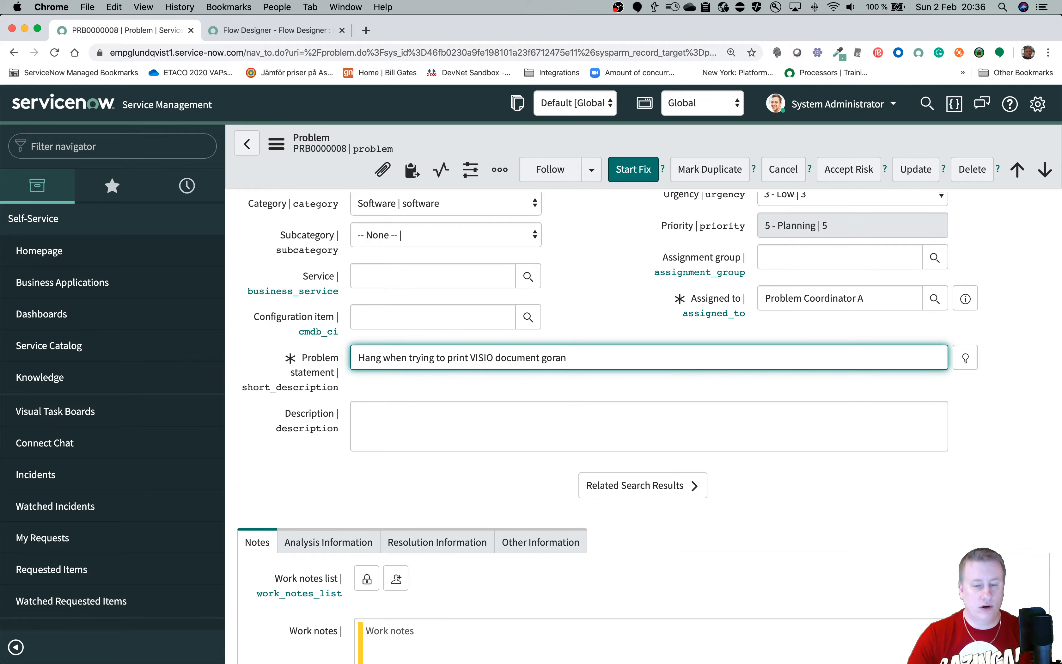
right_click(455, 141)
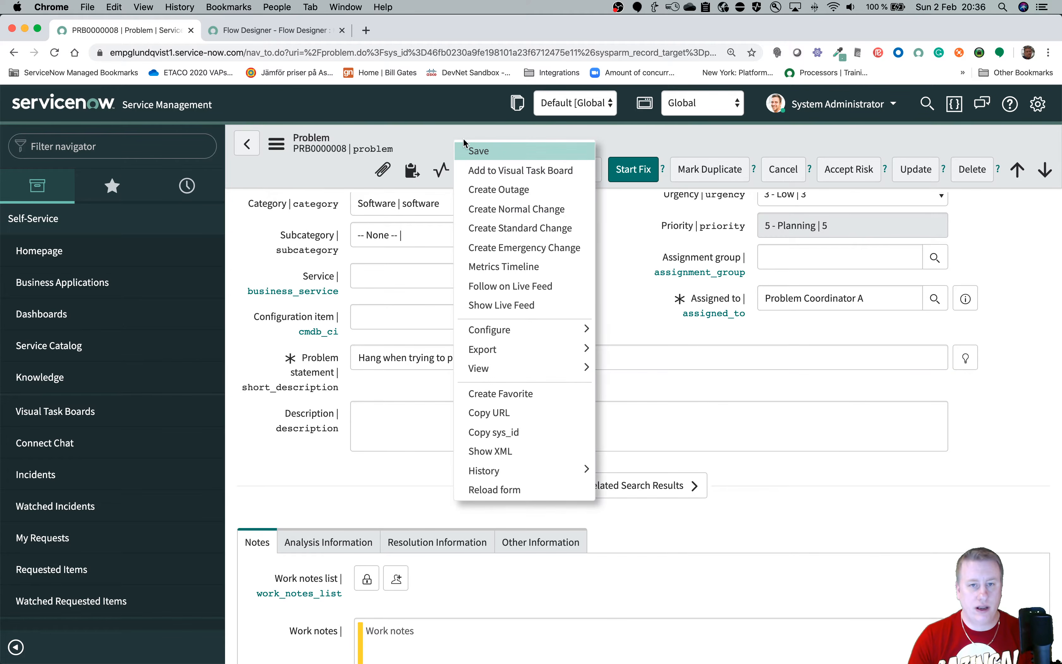
click(478, 151)
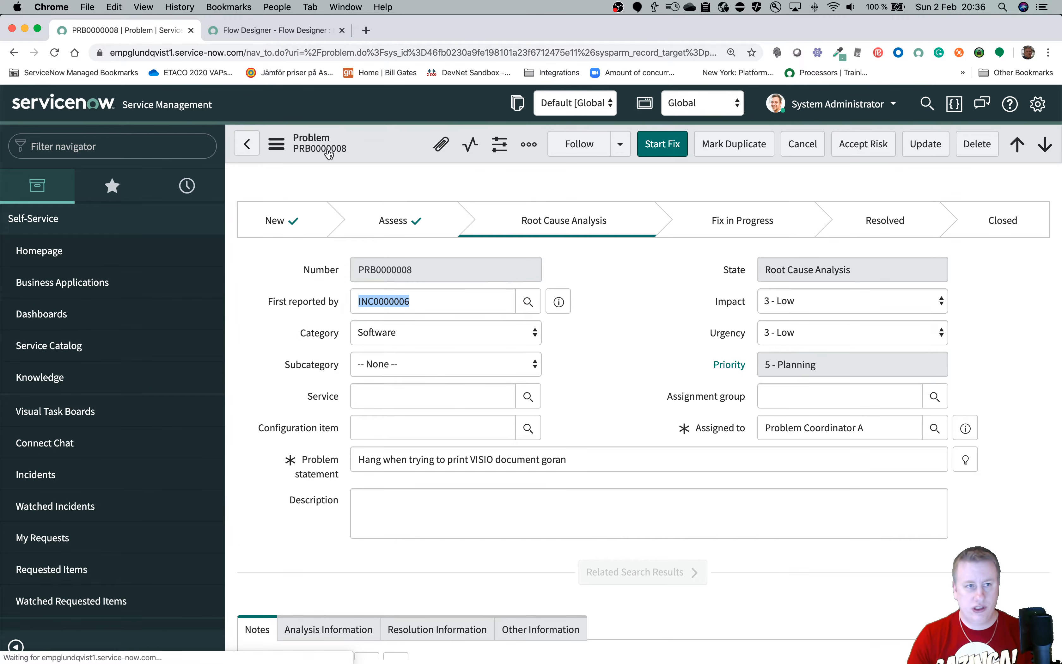
Filter the navigator by "flow" and open Today's Executions of Flow Designer.
click(125, 150)
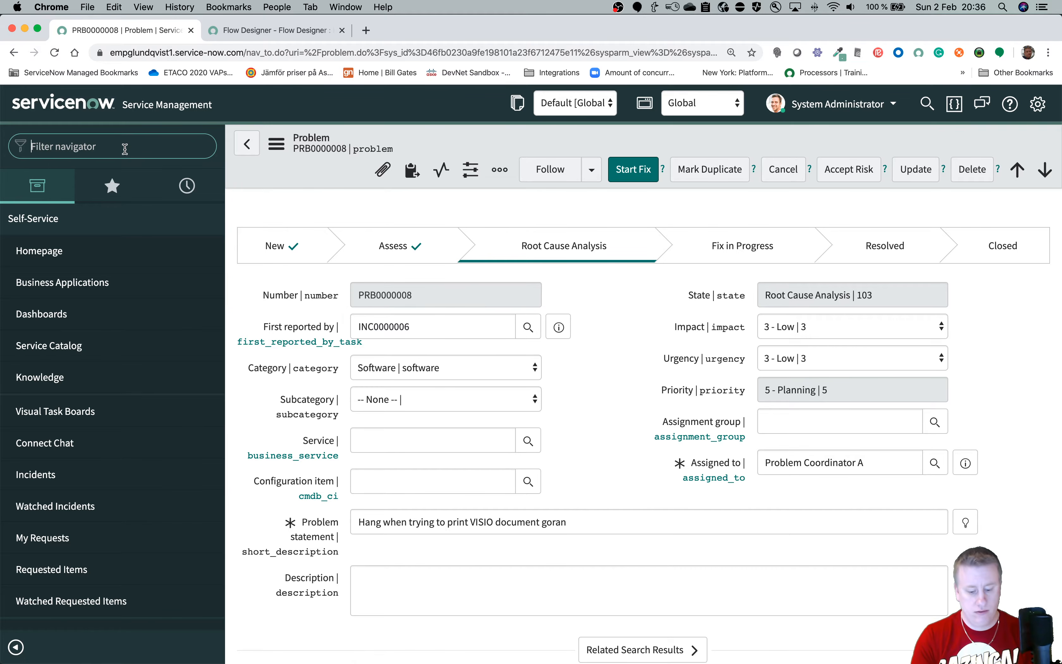
text(flow)
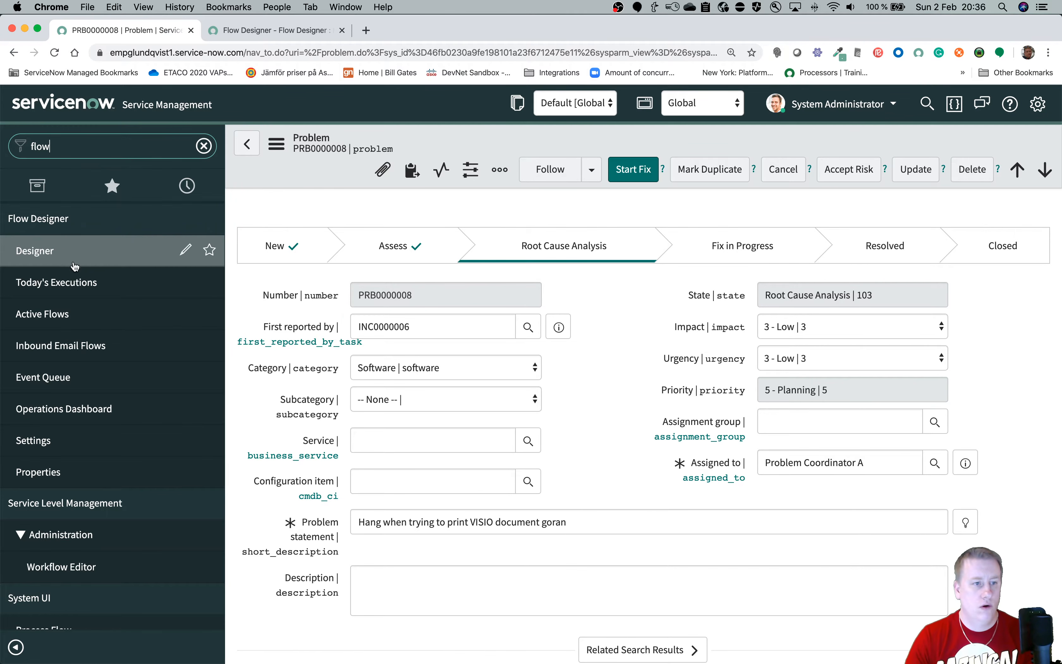
click(79, 283)
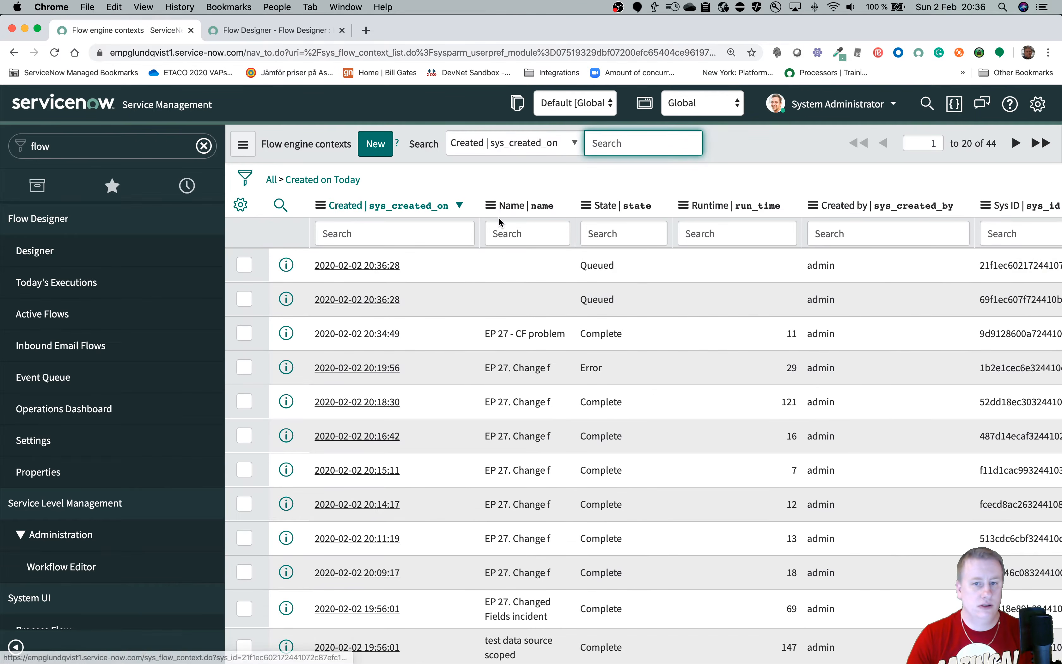
Refresh the list of flow executions created today and open the newest EP 27 - CF problem run in Operations View.
click(344, 183)
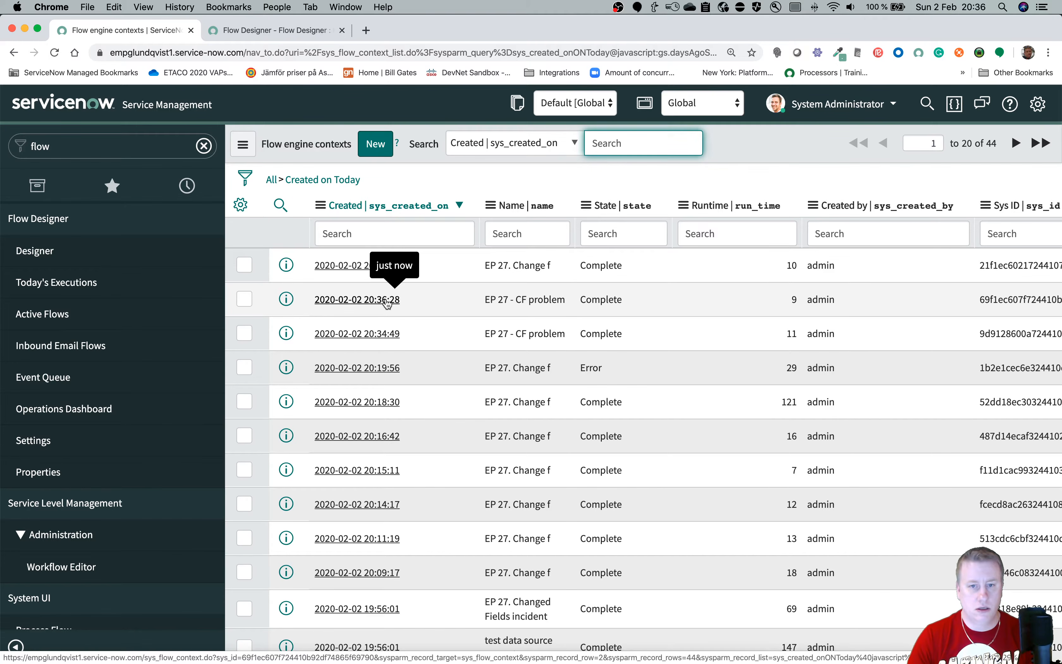
click(397, 303)
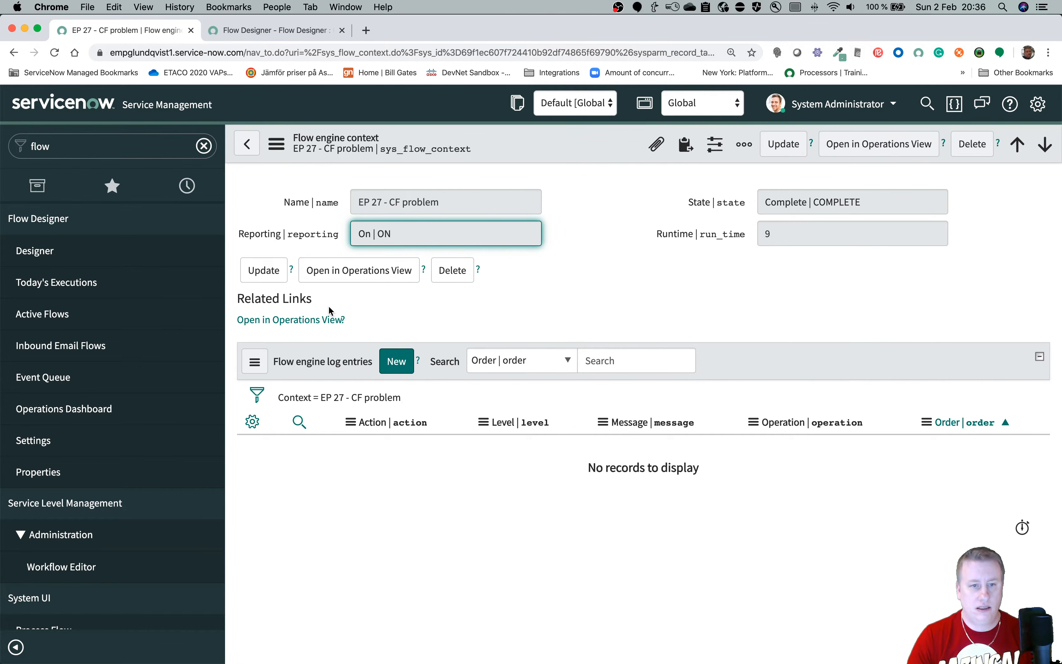
click(347, 271)
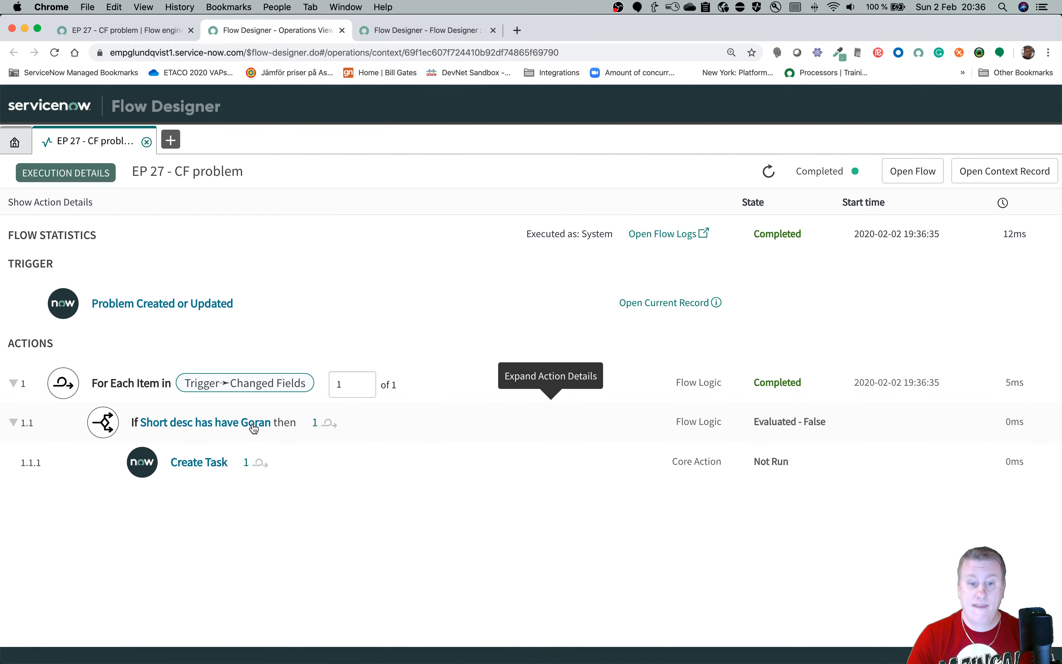
Inspect the full runtime value of the changed fields in the execution's For Each step.
click(148, 385)
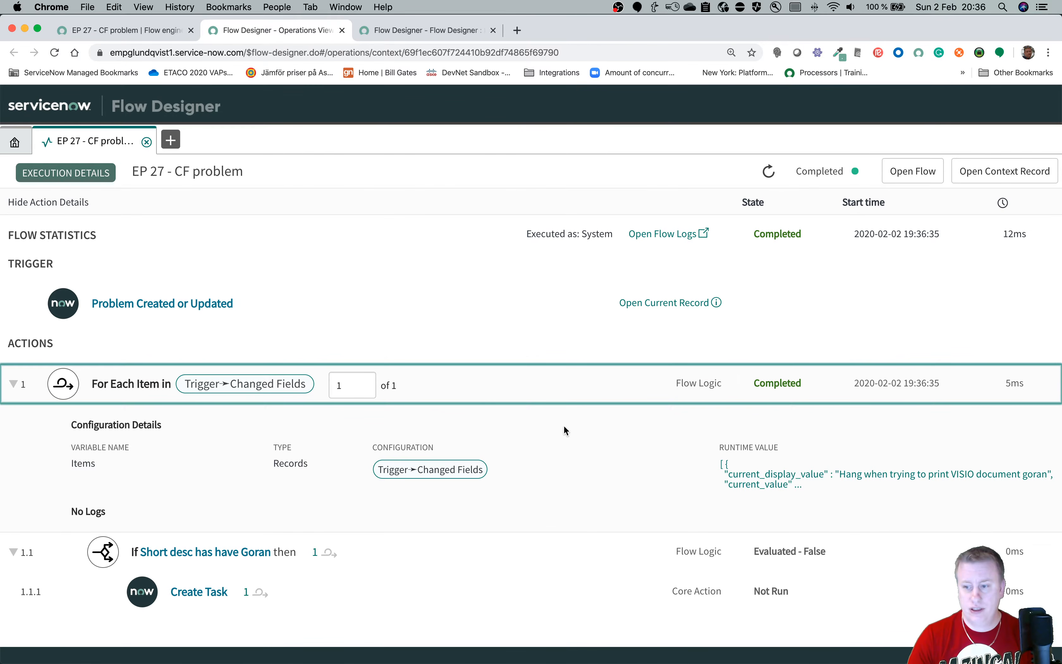
click(737, 474)
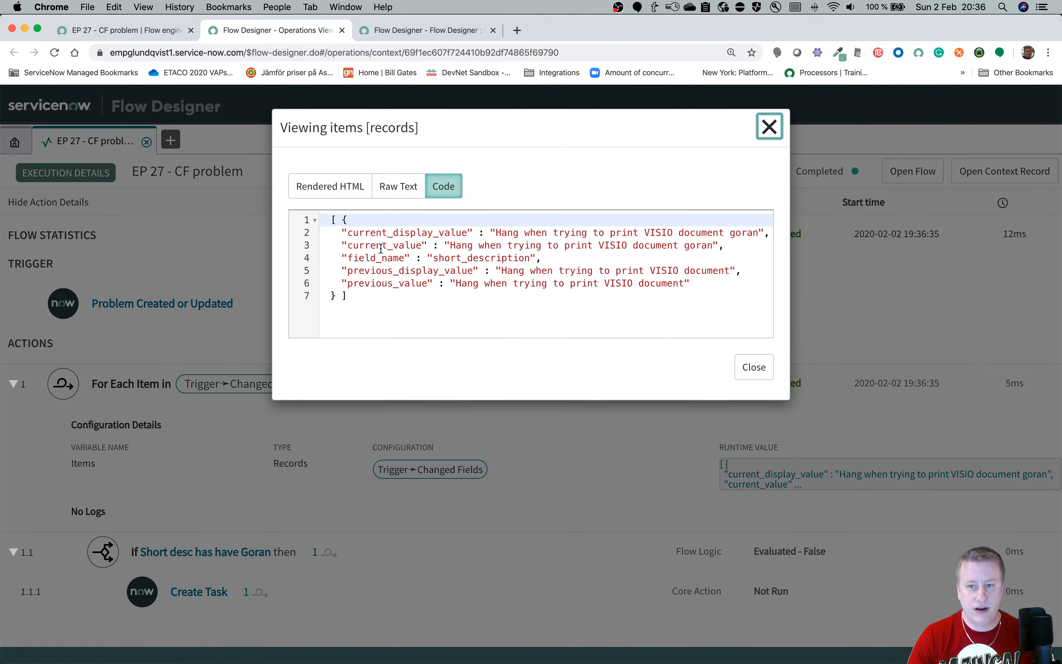
click(770, 127)
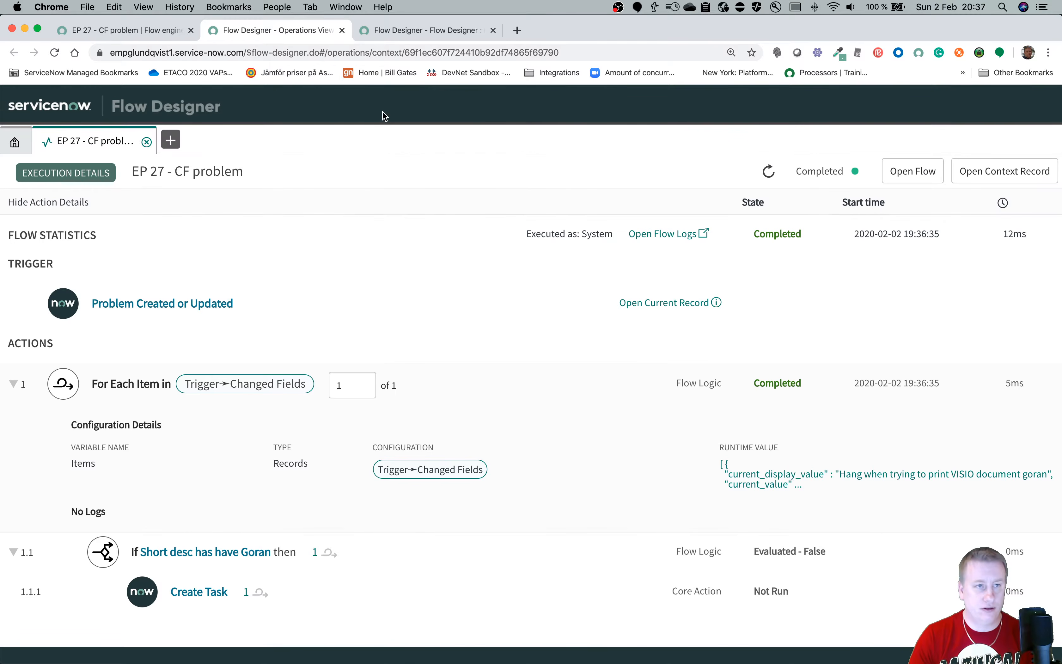
Reopen problem PRB0000008 from the history, remove the appended first name from its problem statement and save the record.
click(148, 30)
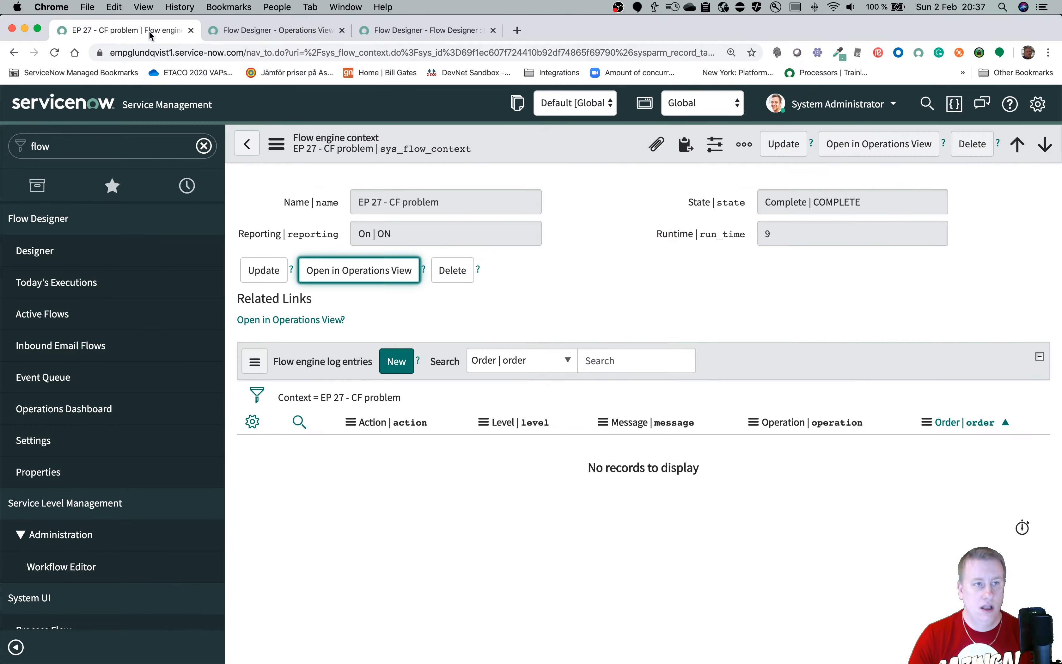
click(183, 196)
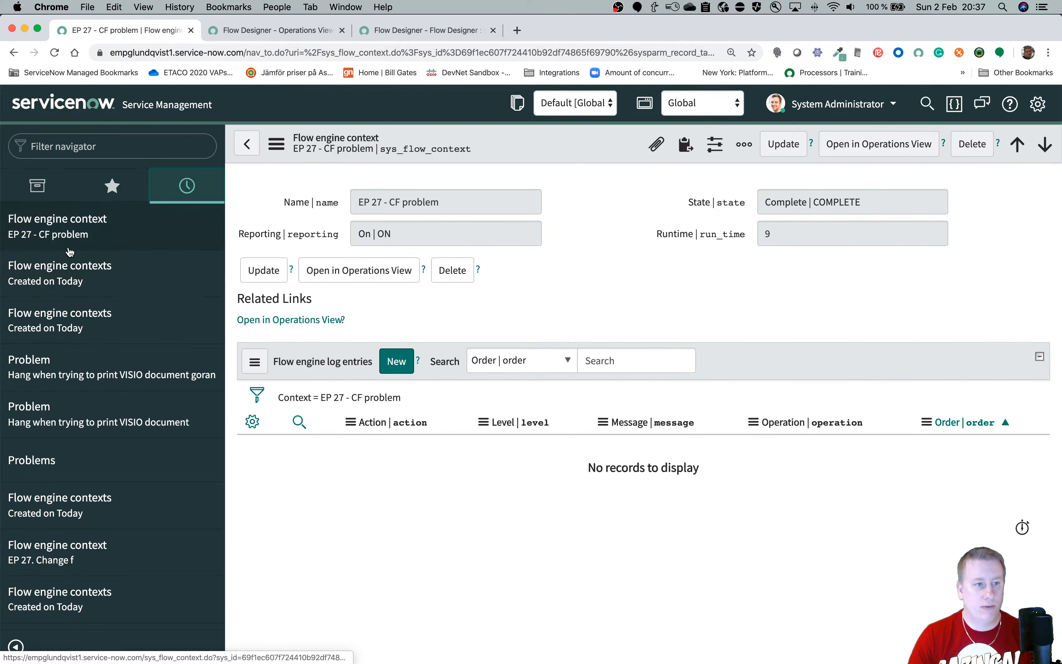
click(64, 351)
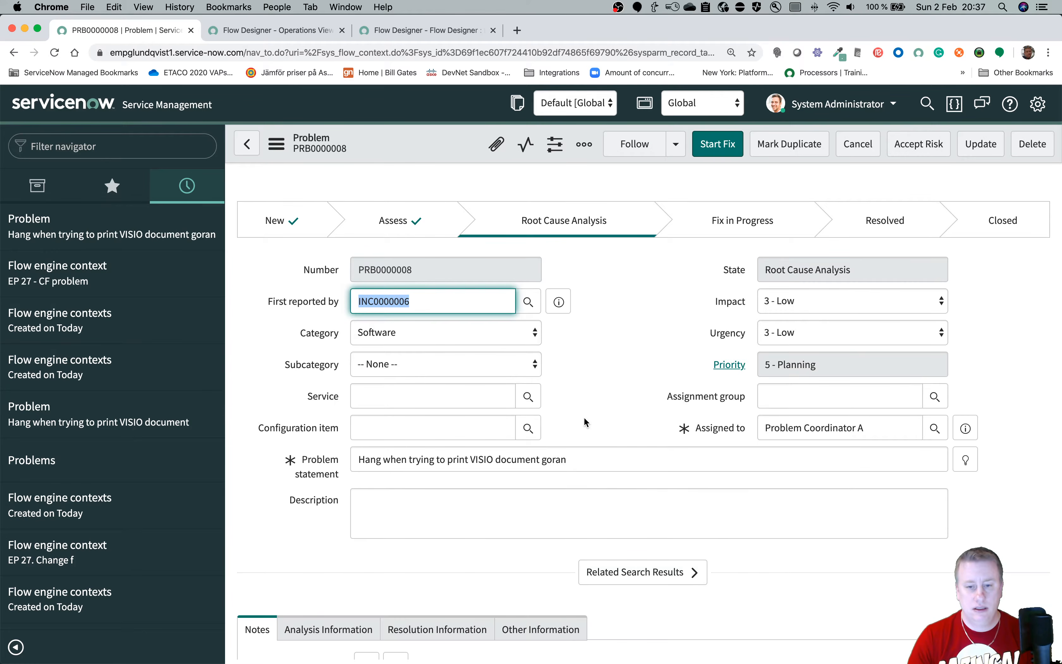
drag(540, 494, 638, 500)
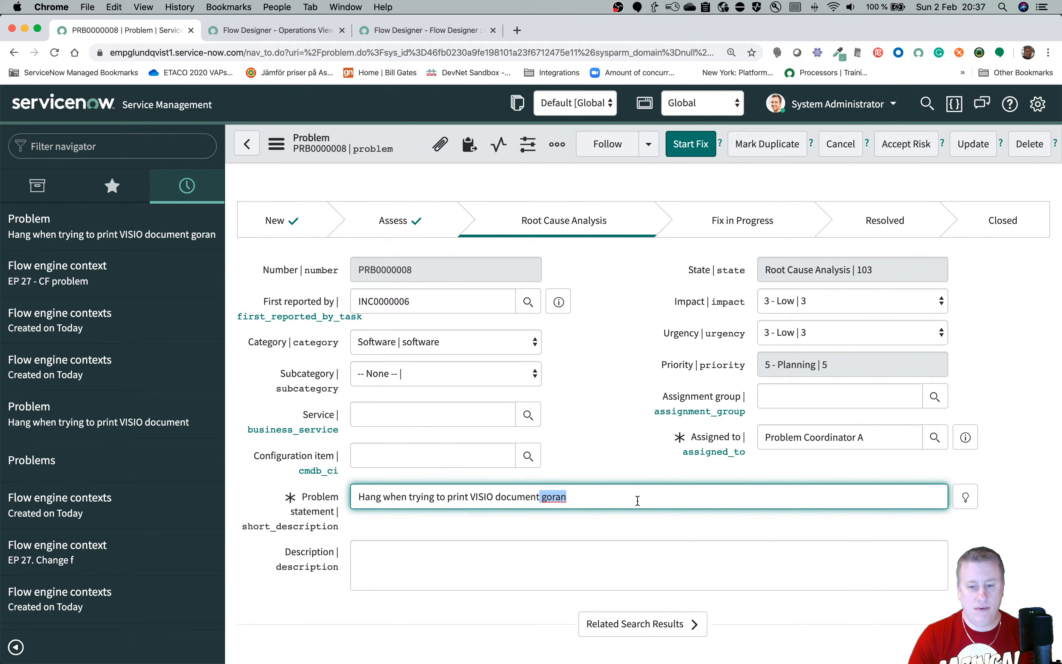
key(BackSpace)
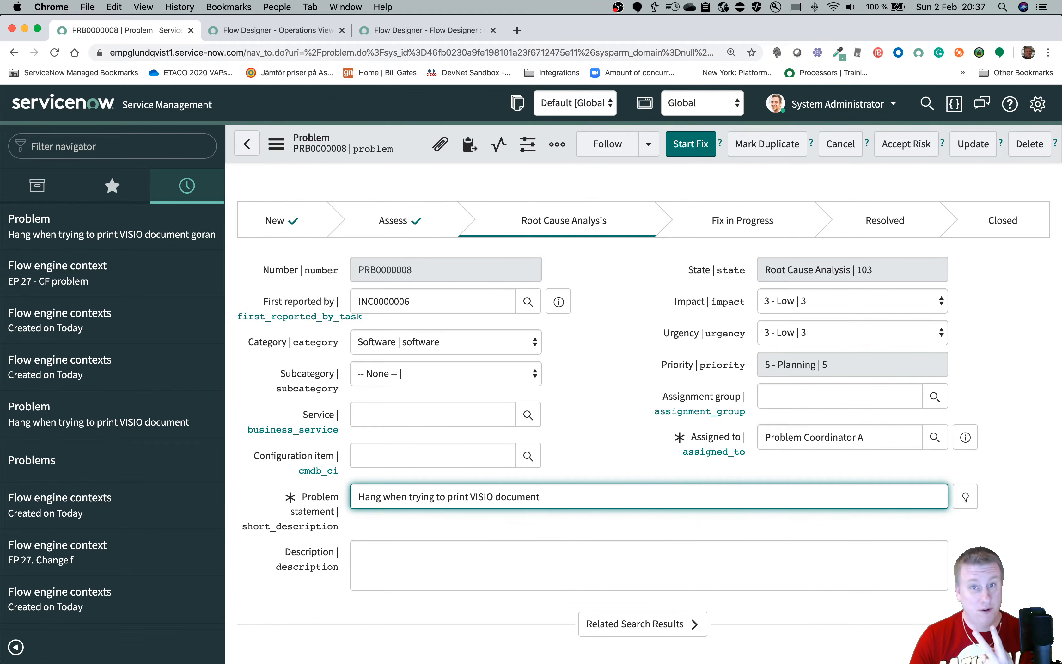
click(415, 152)
right_click(400, 146)
click(416, 157)
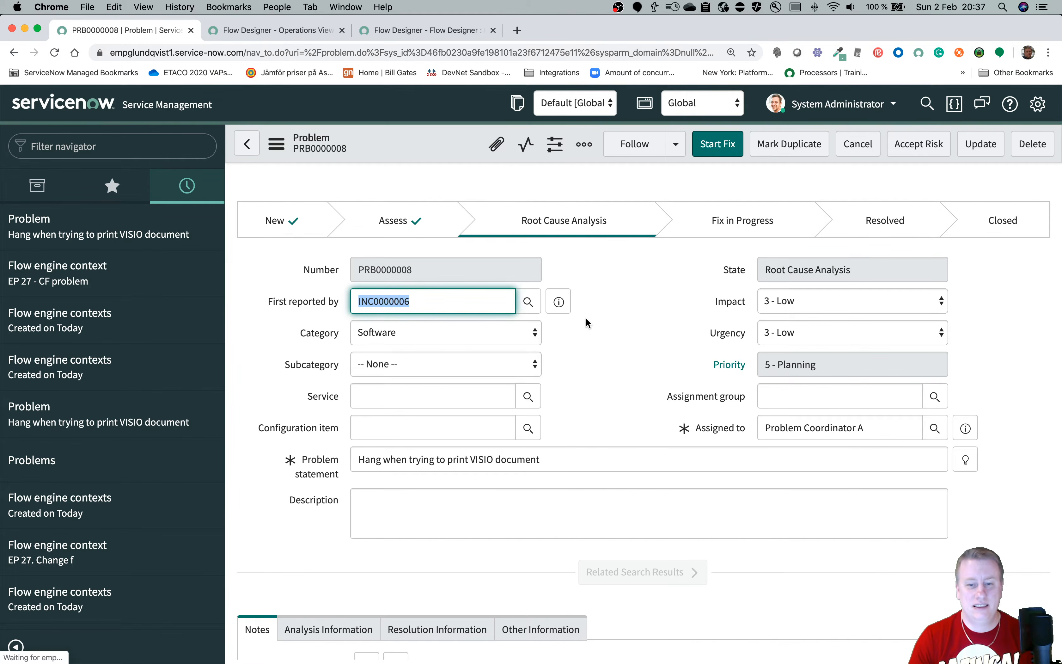
scroll(588, 323, down, 10)
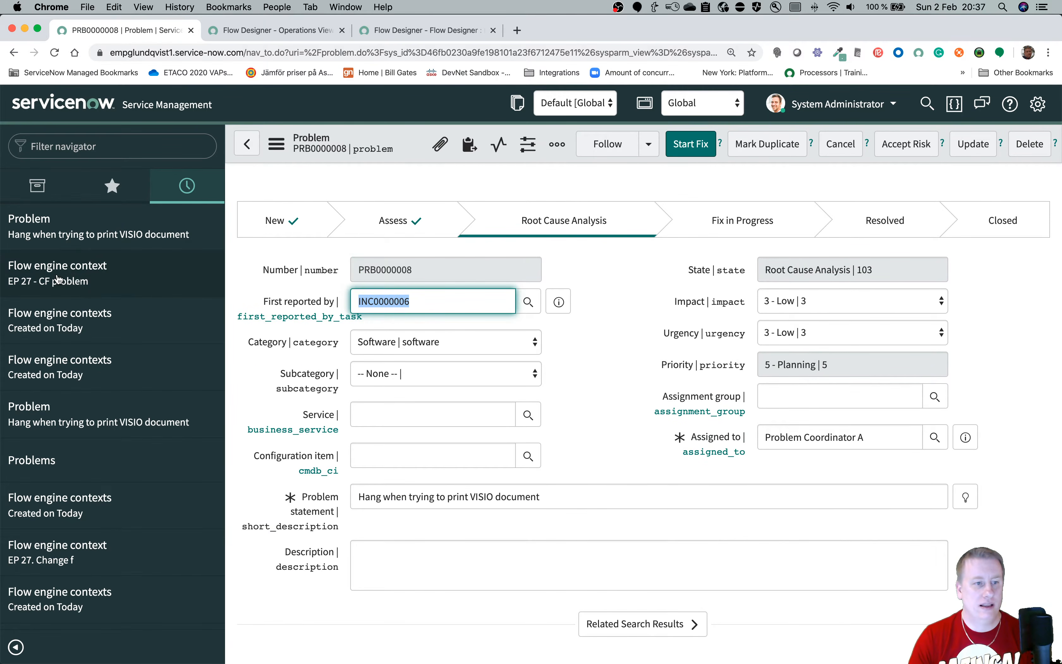
Return to today's flow executions from the history and open the latest EP 27 - CF problem run in Operations View.
click(65, 367)
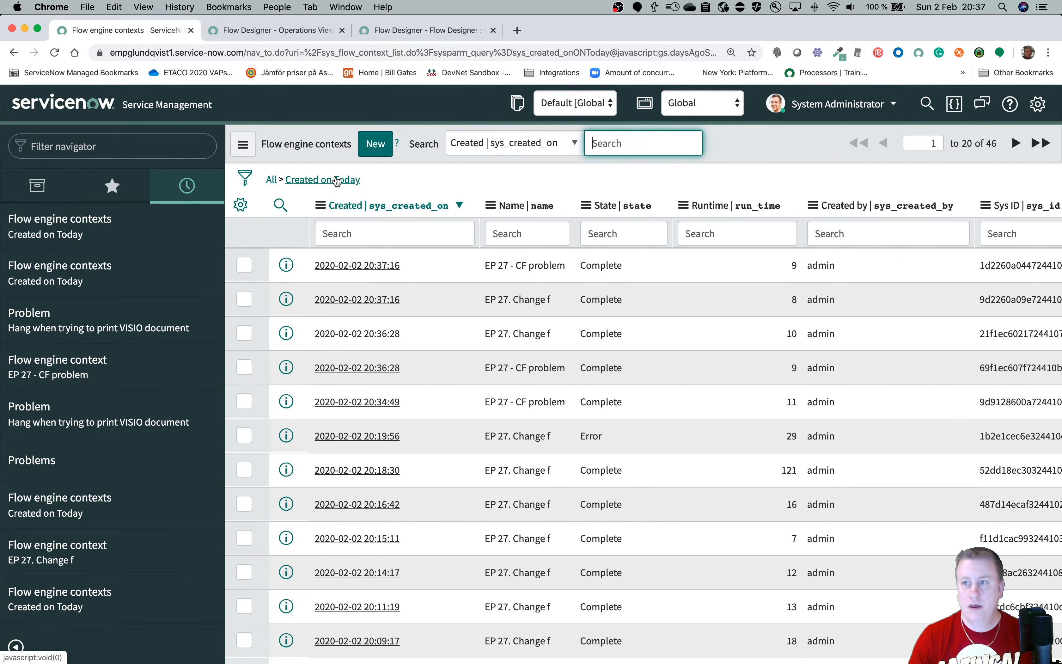
click(349, 266)
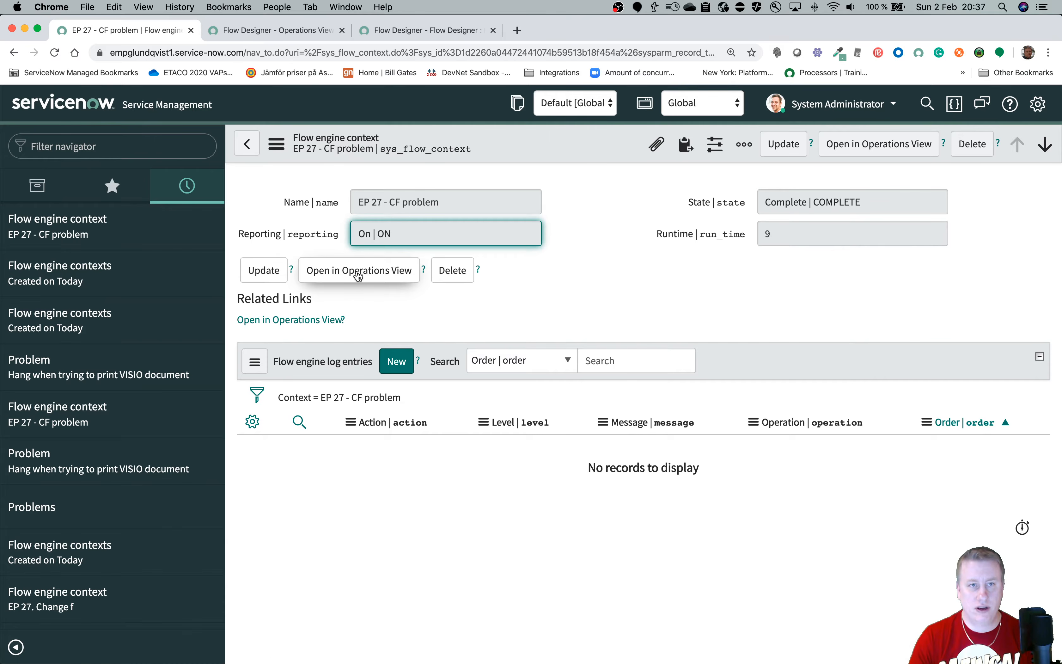
click(358, 275)
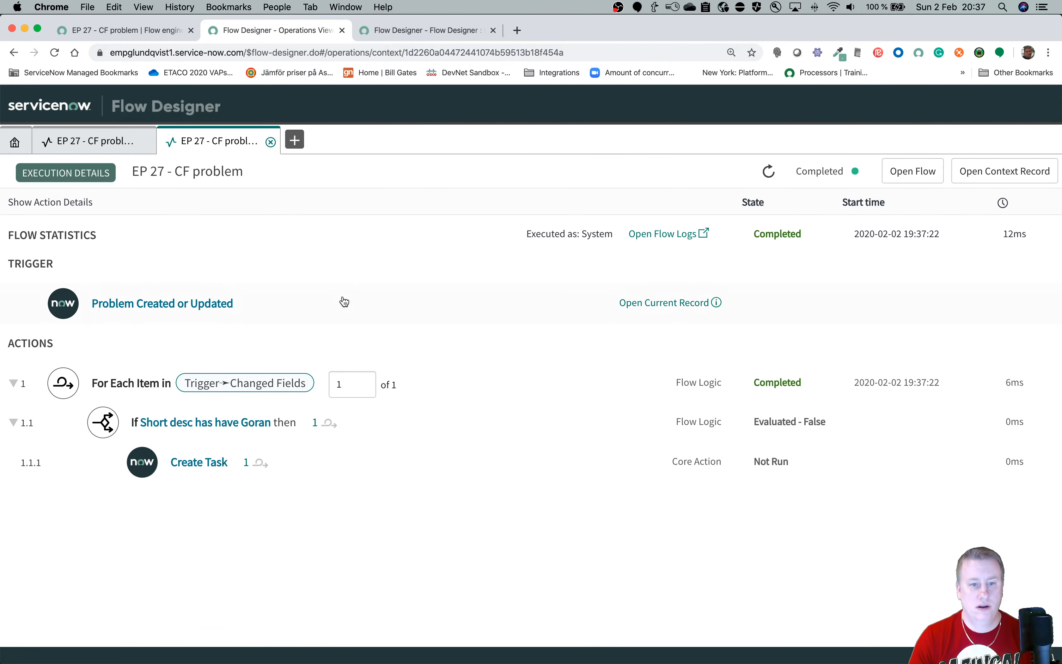
Expand the For Each and If steps of this execution to examine their configuration and runtime values.
click(181, 373)
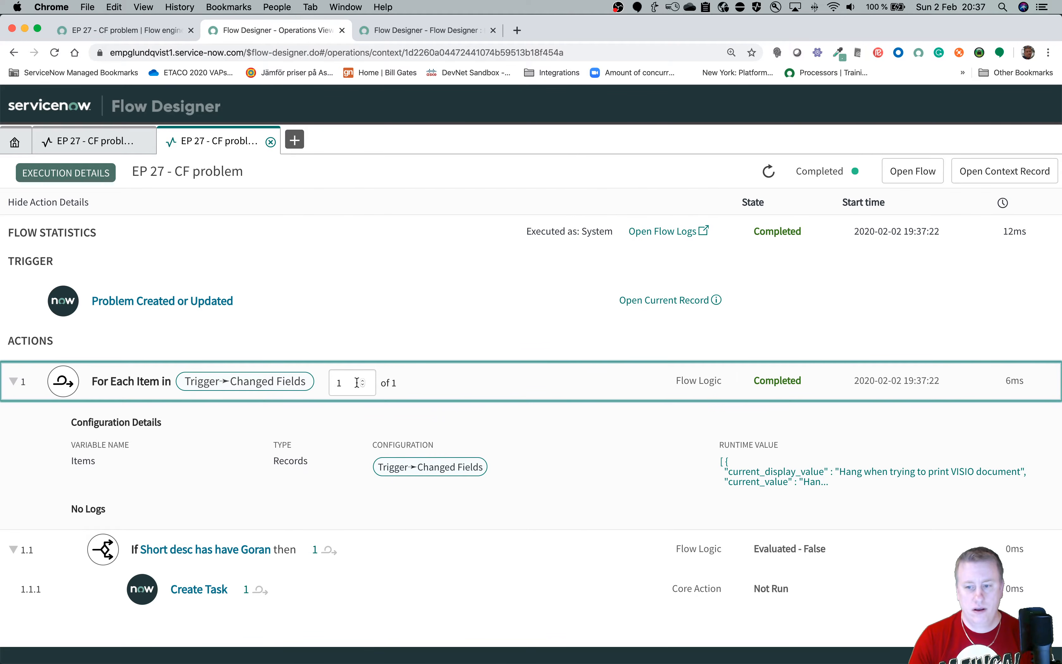
scroll(356, 380, down, 2)
scroll(408, 370, down, 1)
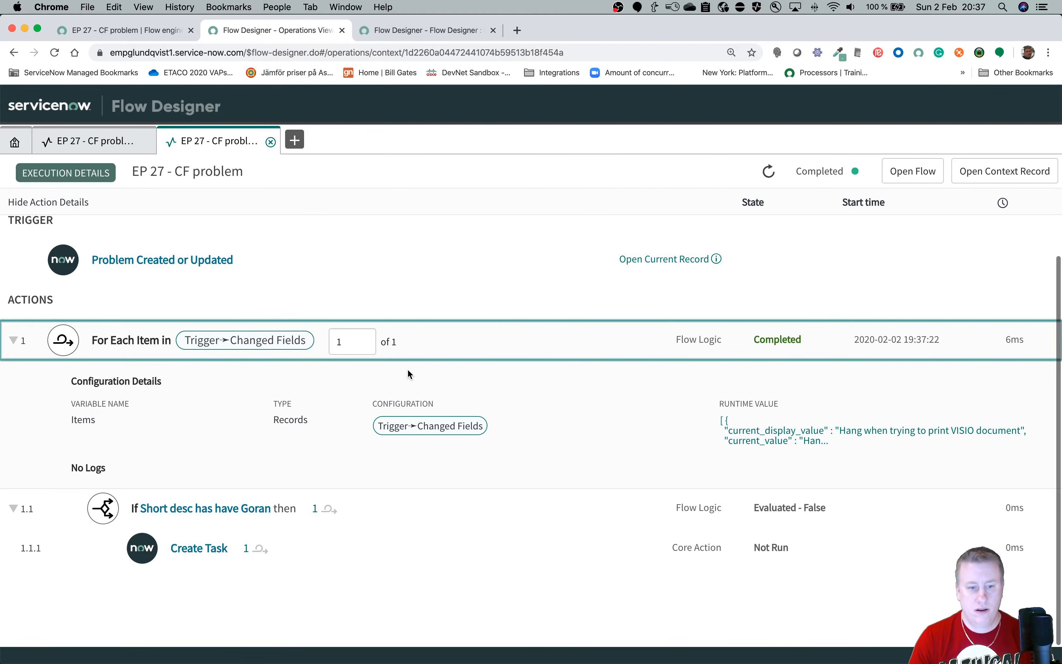
click(285, 511)
scroll(480, 500, down, 3)
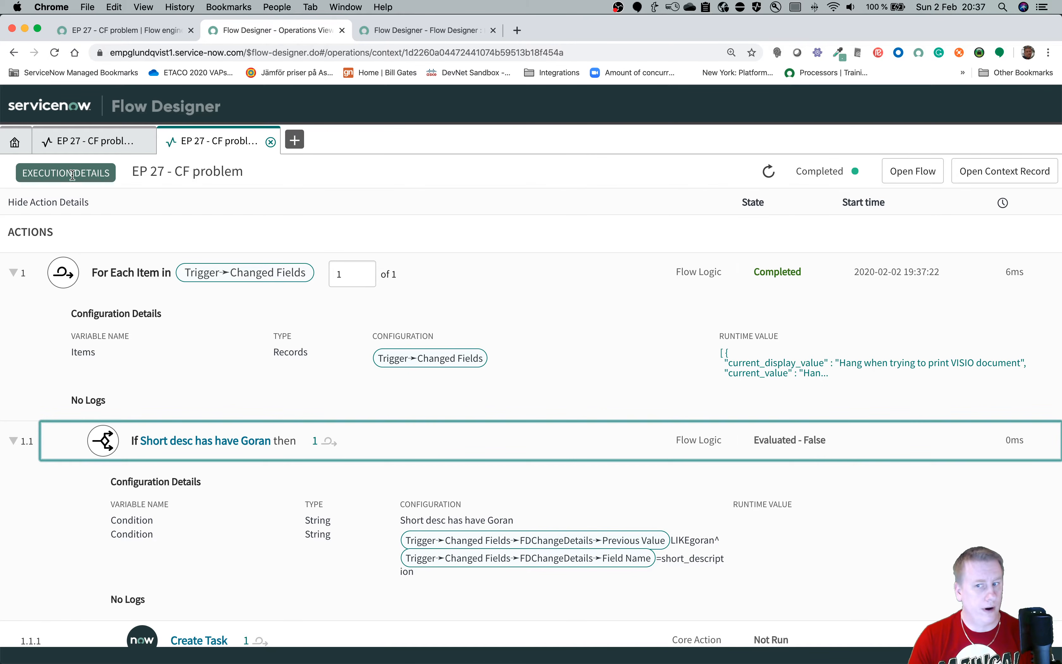
Go back to today's executions and open the latest EP 27. Change f run in Operations View.
click(16, 152)
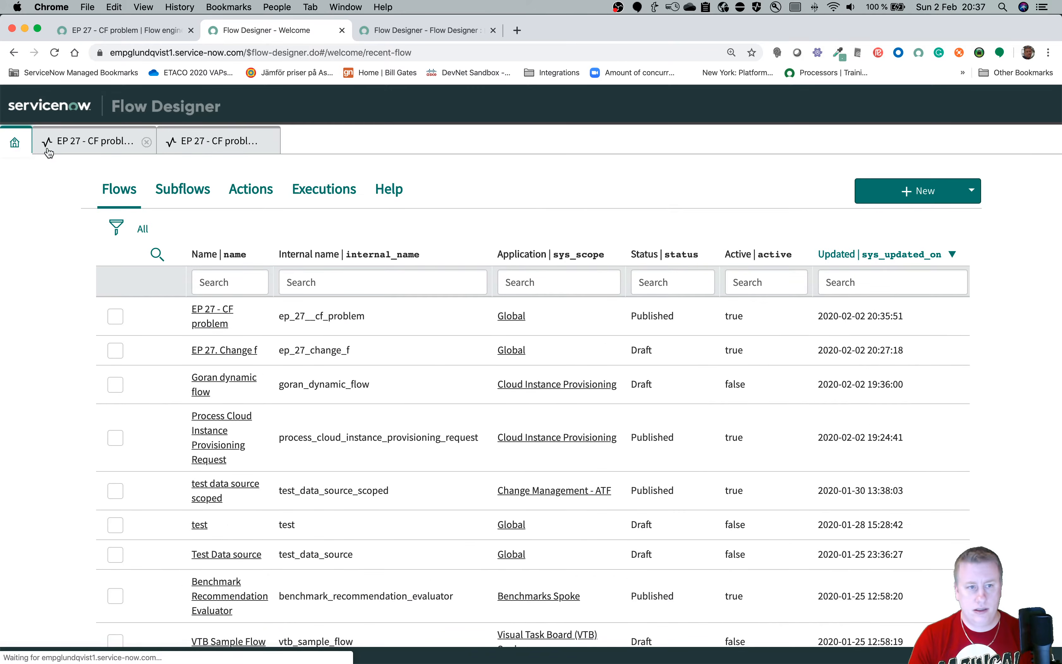
click(117, 36)
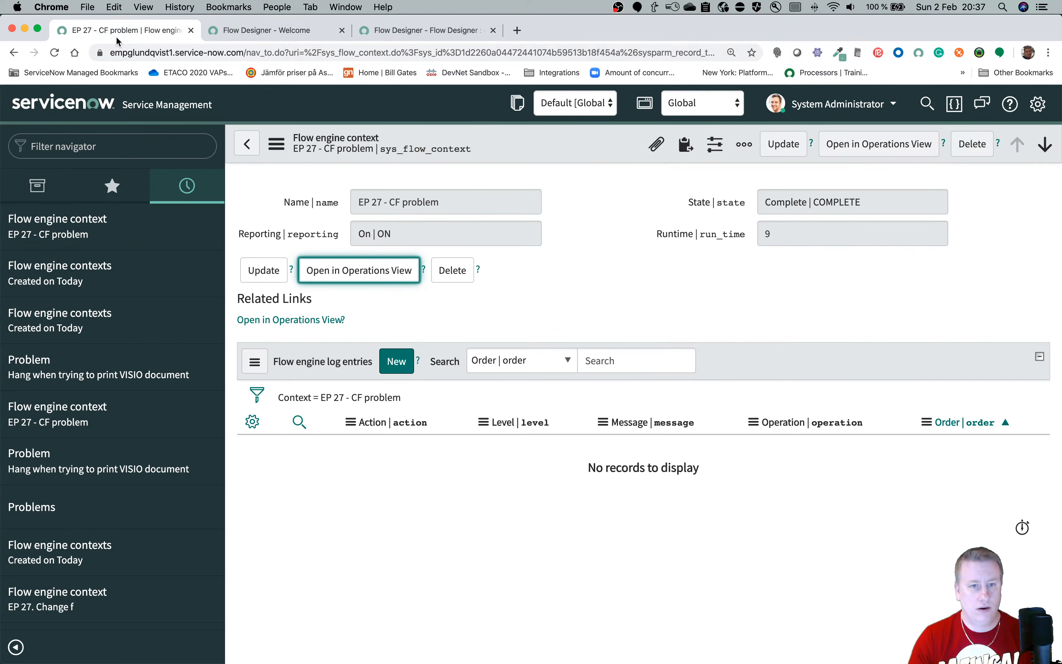
click(14, 52)
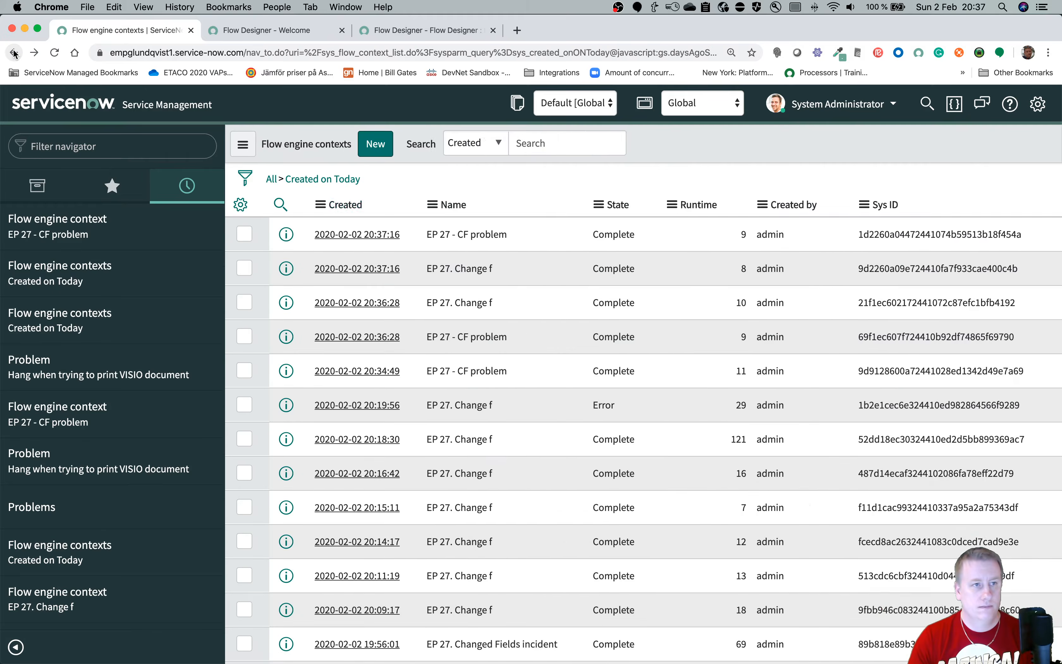
click(352, 300)
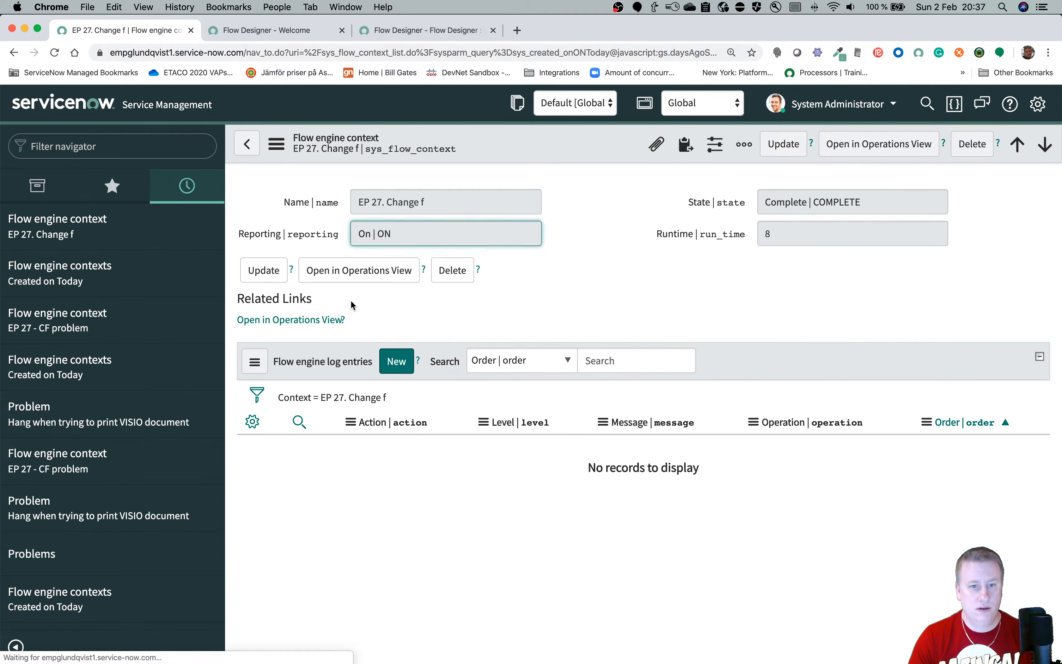
click(356, 270)
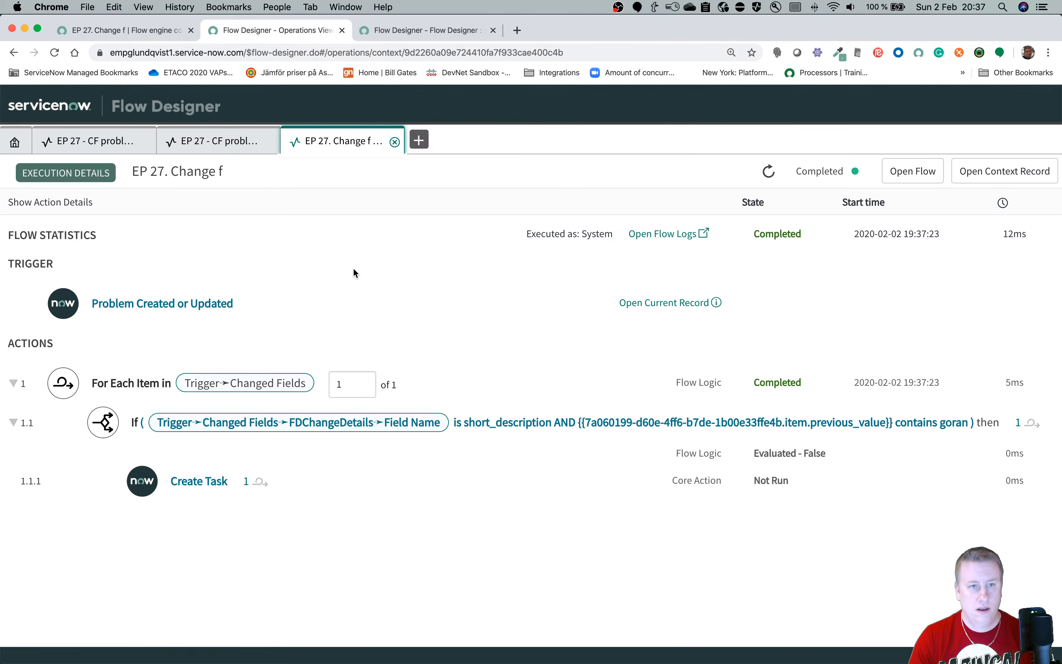
Examine the configuration of the If condition in the EP 27. Change f execution, and close that execution.
click(253, 422)
scroll(334, 395, down, 2)
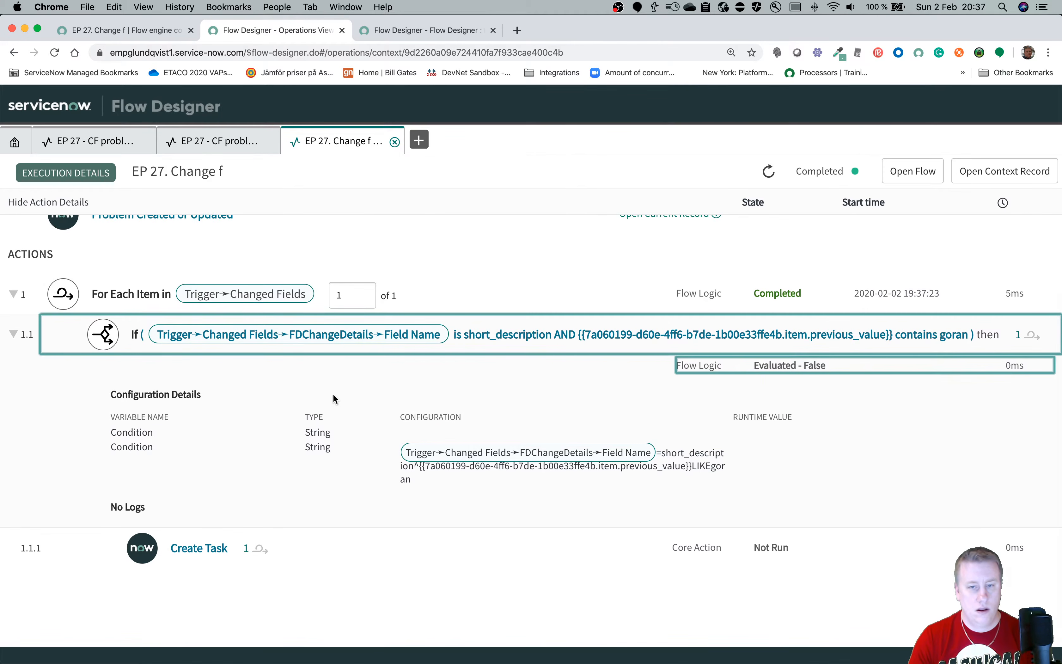
scroll(332, 393, up, 3)
click(395, 142)
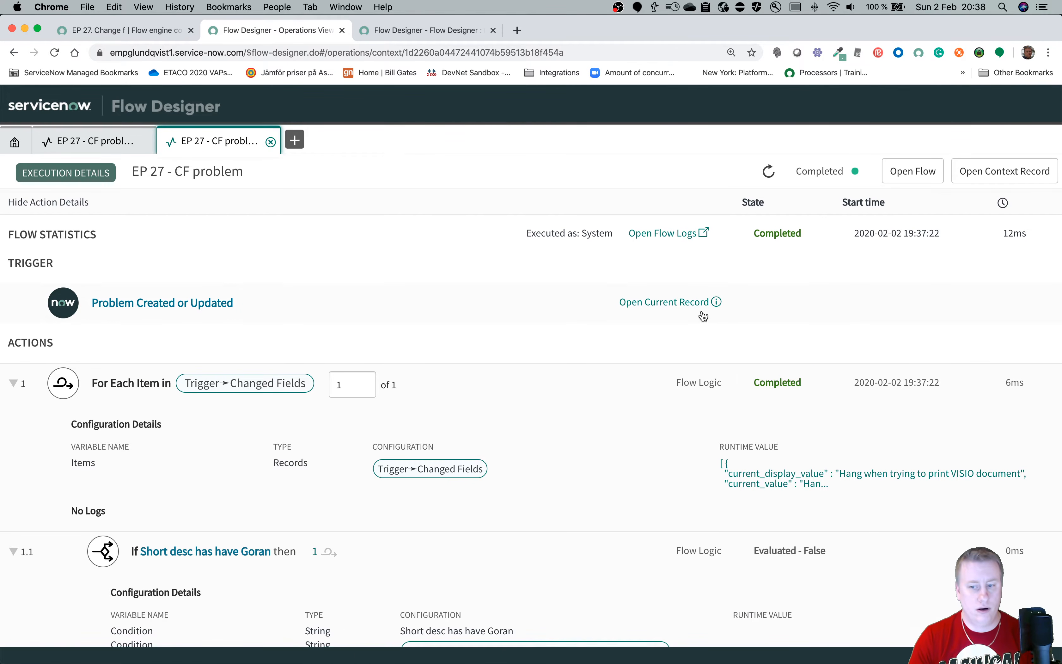
Recheck the If condition in the latest EP 27 - CF problem execution and close both remaining execution views.
scroll(702, 309, down, 5)
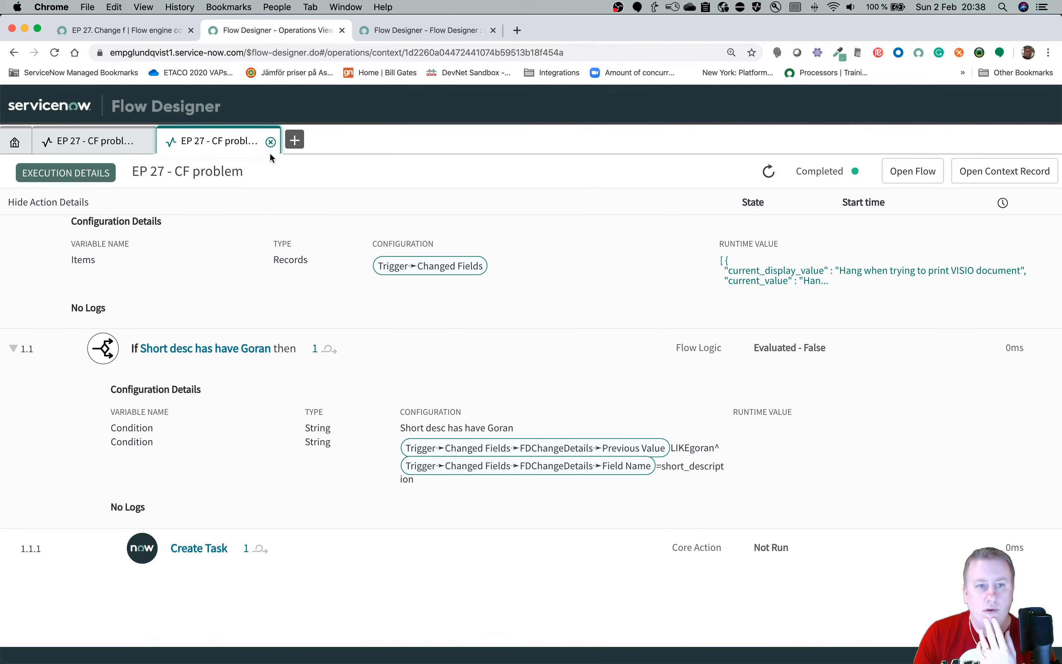
click(271, 142)
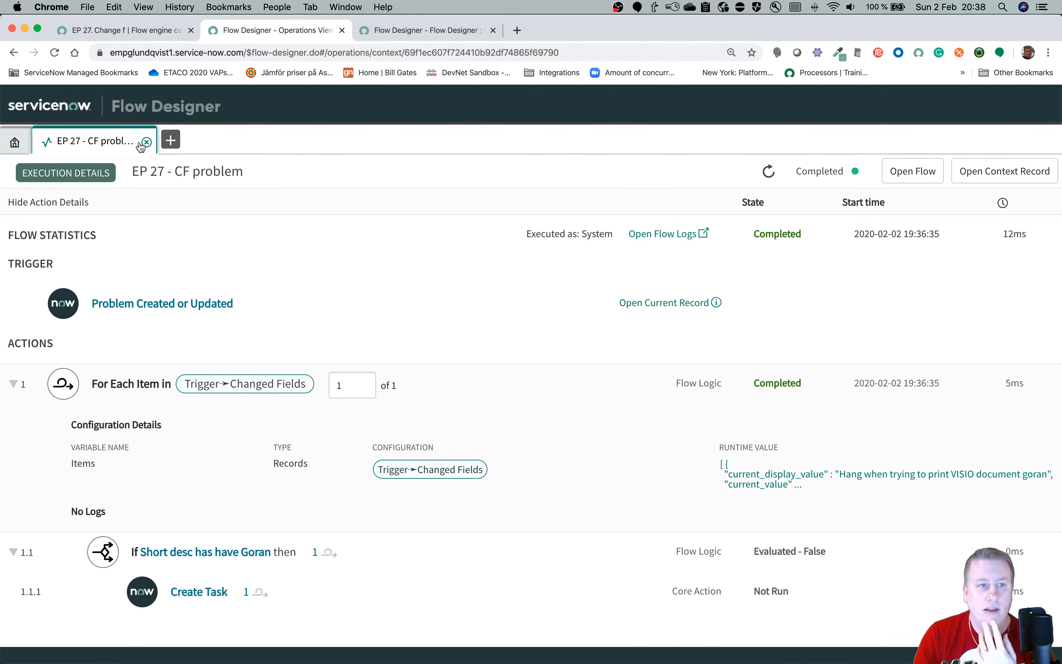
click(144, 143)
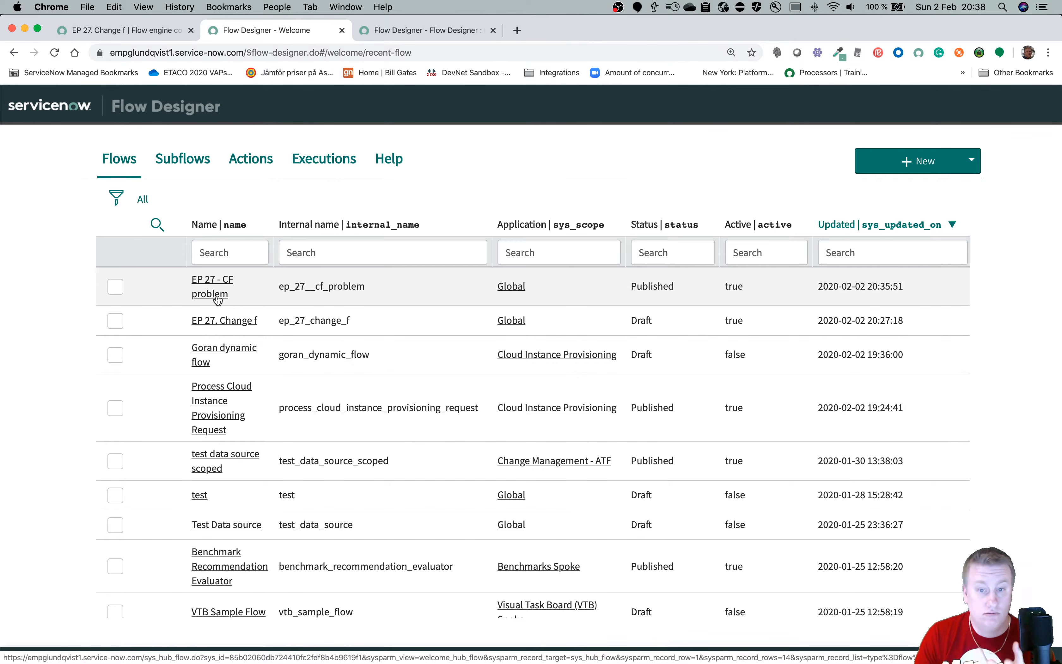
Open the EP 27 - CF problem flow in the designer and check its Created or Updated trigger settings.
click(218, 294)
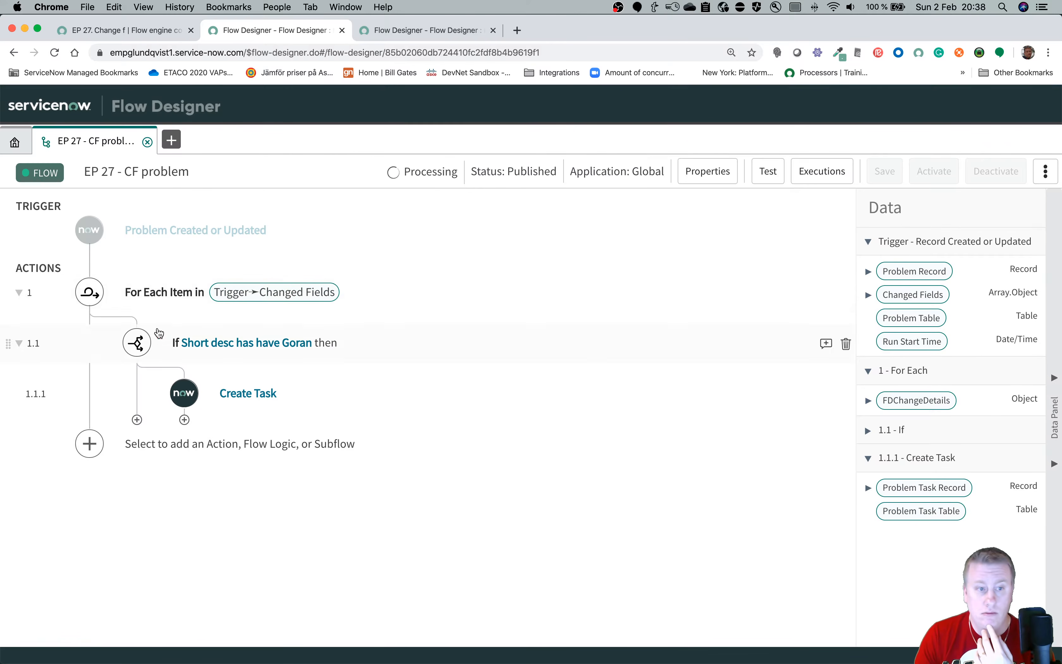
click(149, 231)
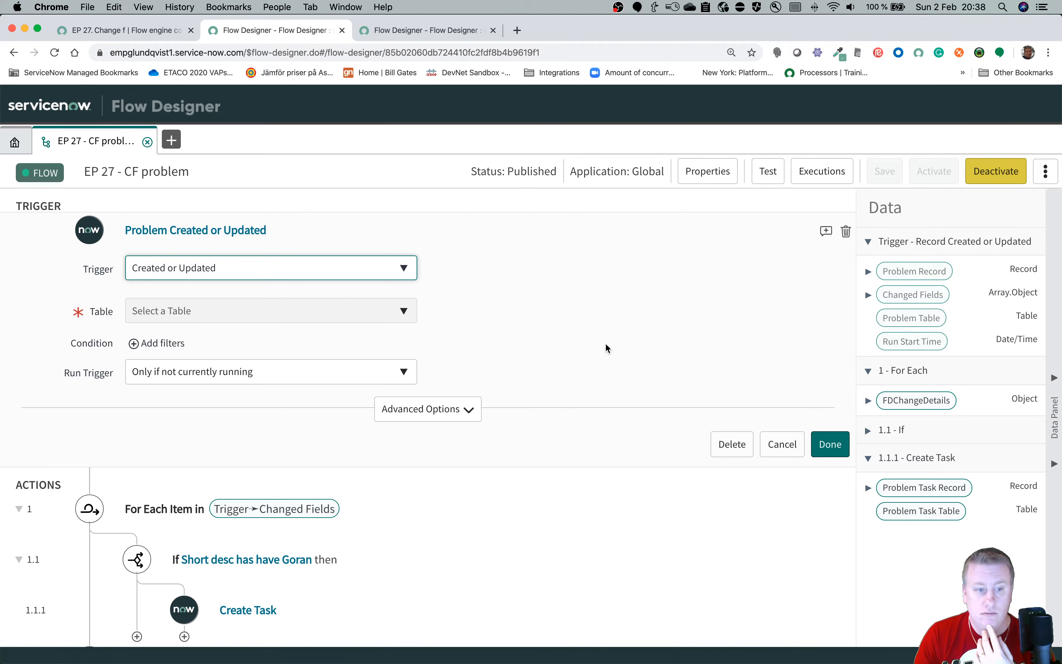
scroll(606, 342, down, 4)
scroll(605, 347, down, 1)
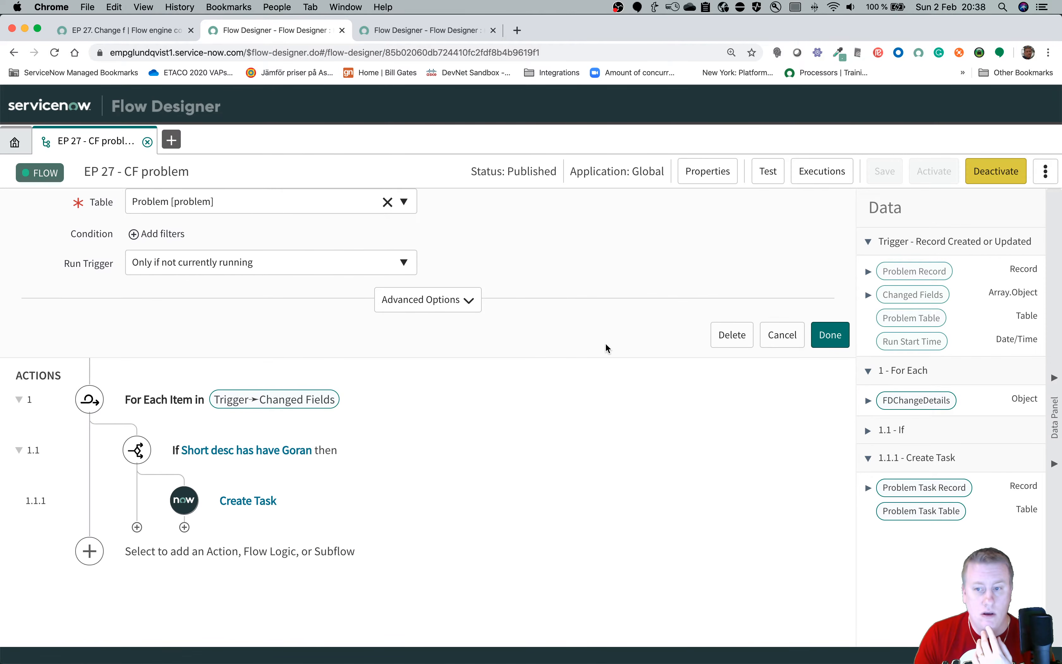
Remove both existing conditions from the flow's "Short desc has have Goran" If logic.
click(300, 451)
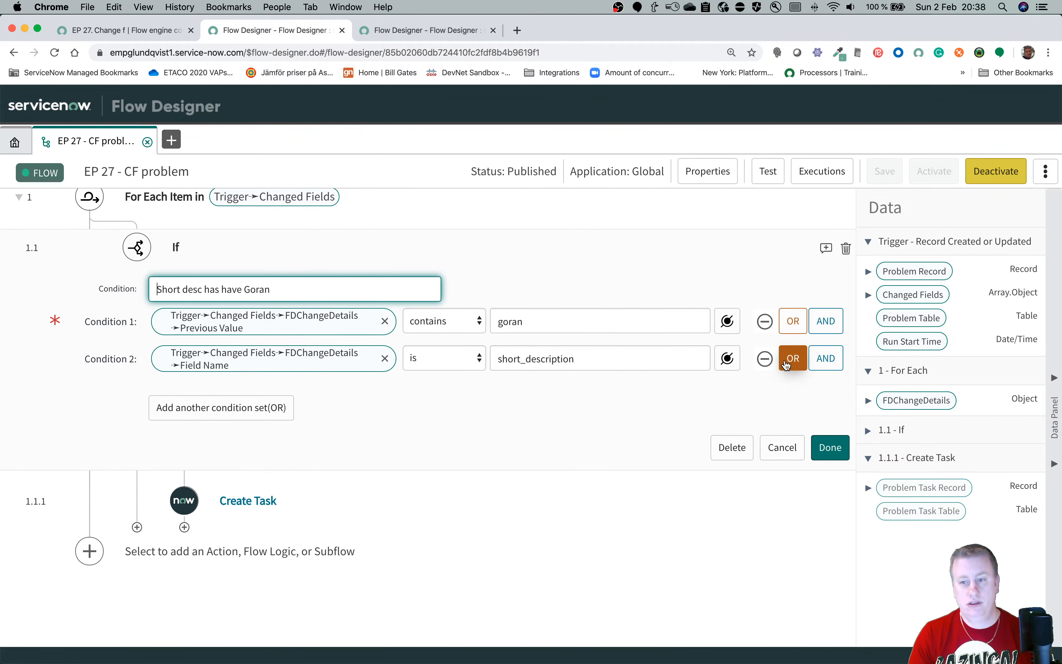
click(765, 358)
click(764, 358)
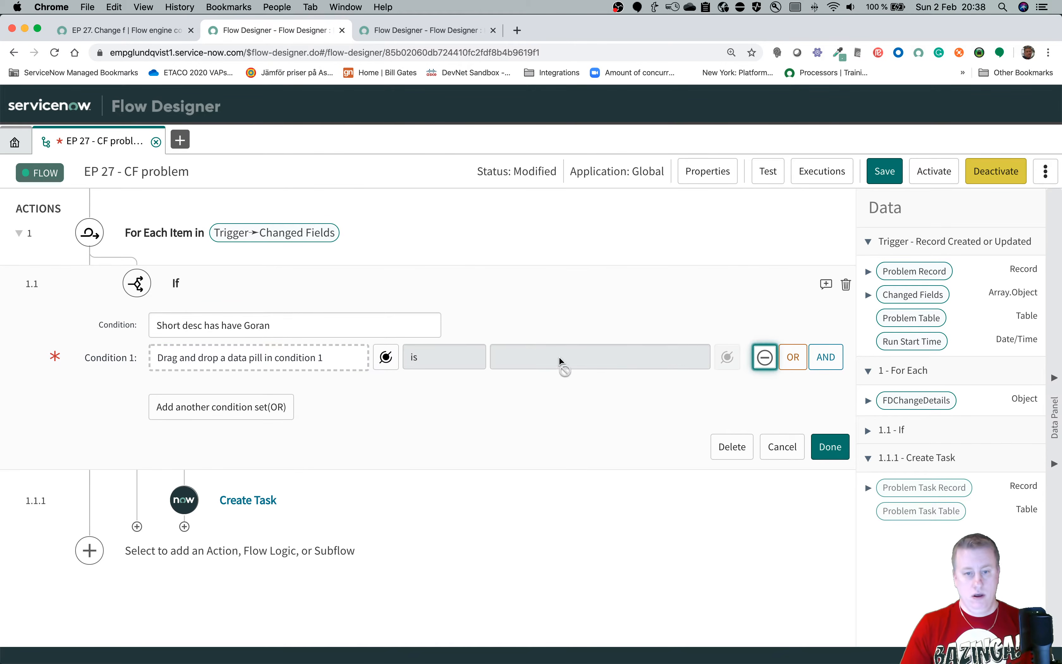
Set the If condition to the For Each FDChangeDetails Field Name is short_description, and save and activate the flow.
click(868, 400)
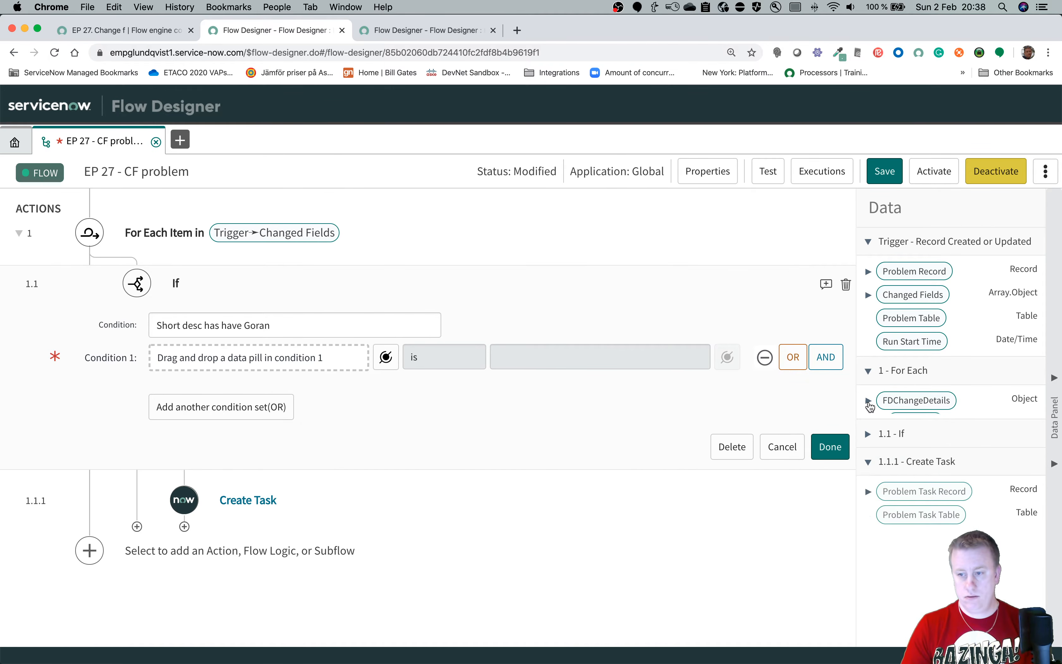
drag(909, 421, 327, 371)
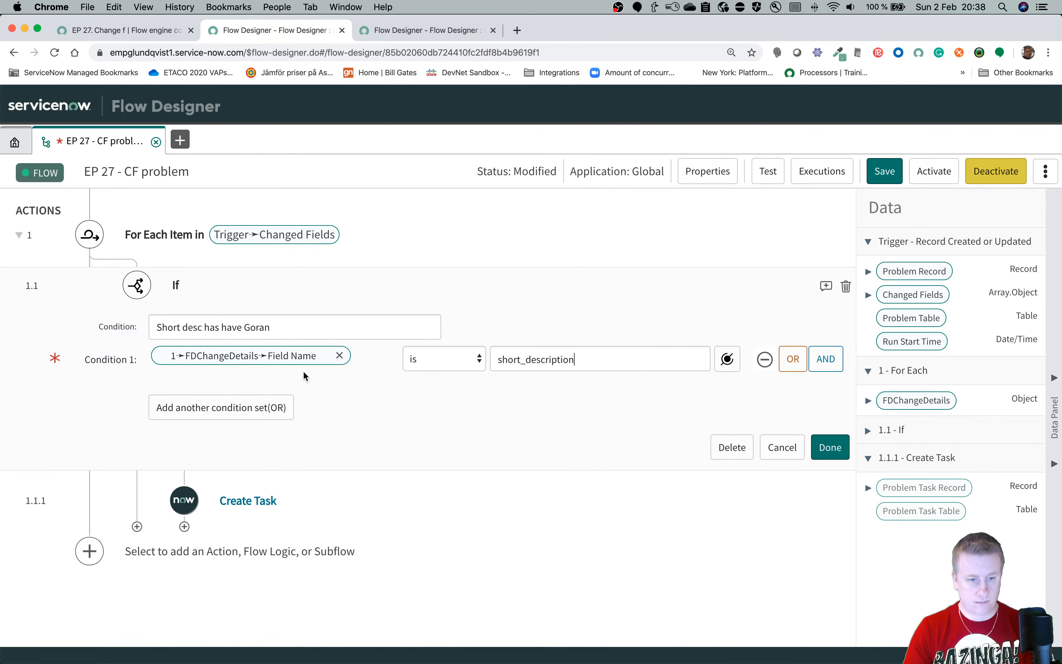
click(830, 449)
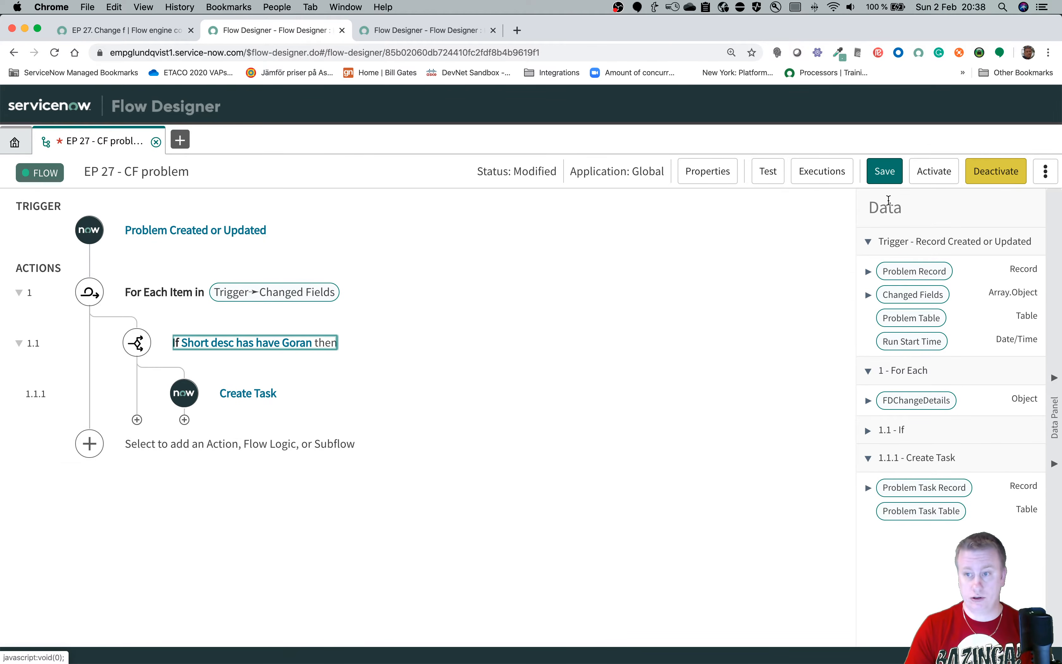
click(884, 172)
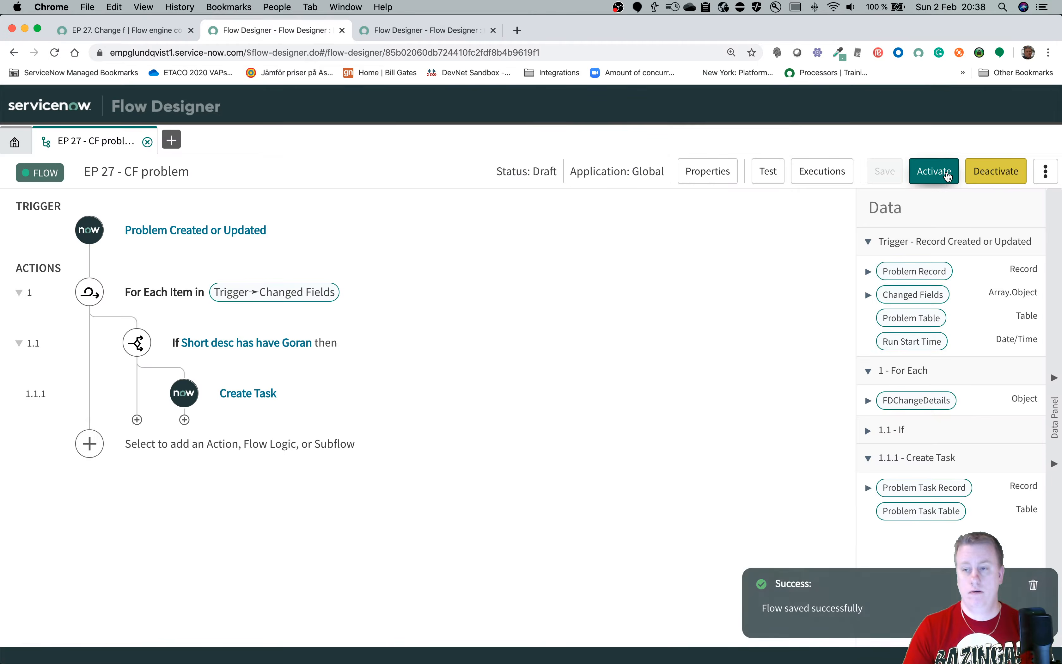
click(947, 175)
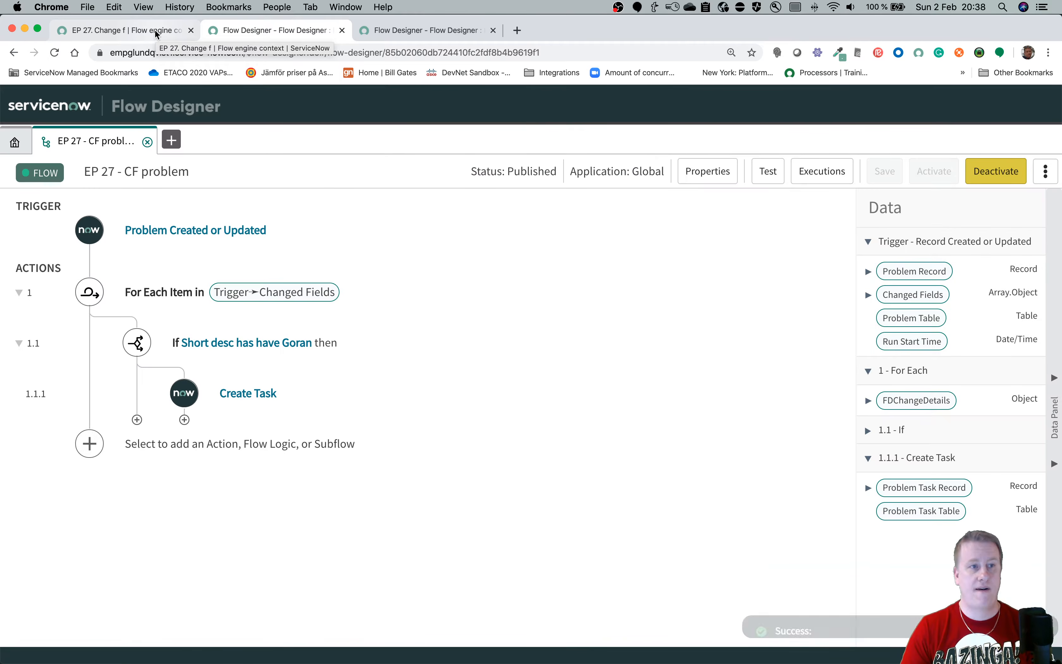
Open the recent "Hang when trying to print VISIO document" problem and append "efdsgfdg" to its problem statement.
click(155, 29)
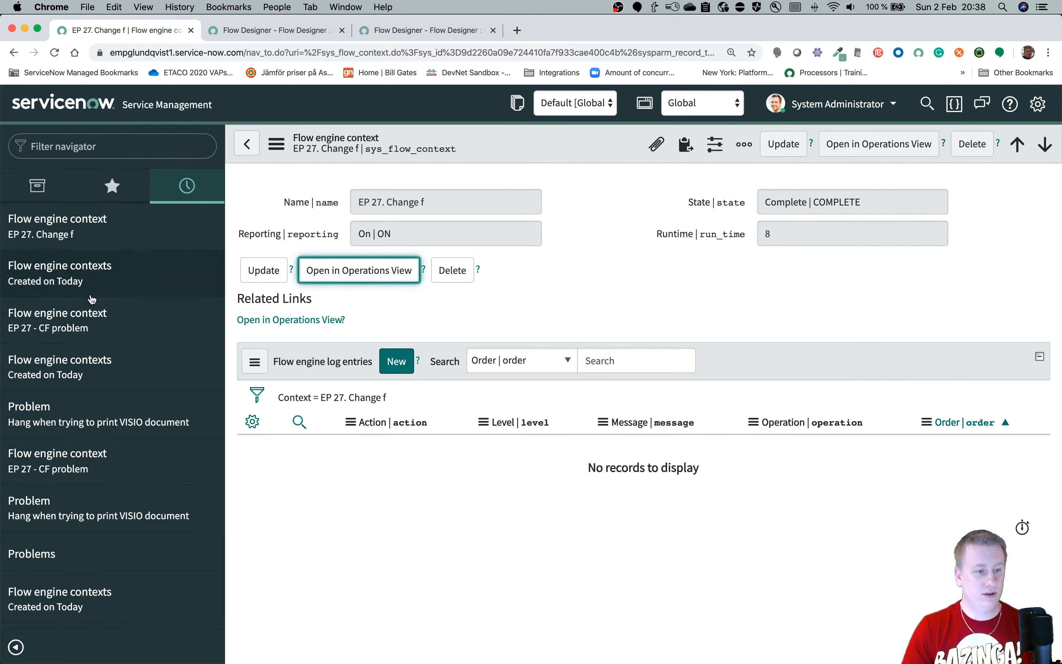
click(92, 417)
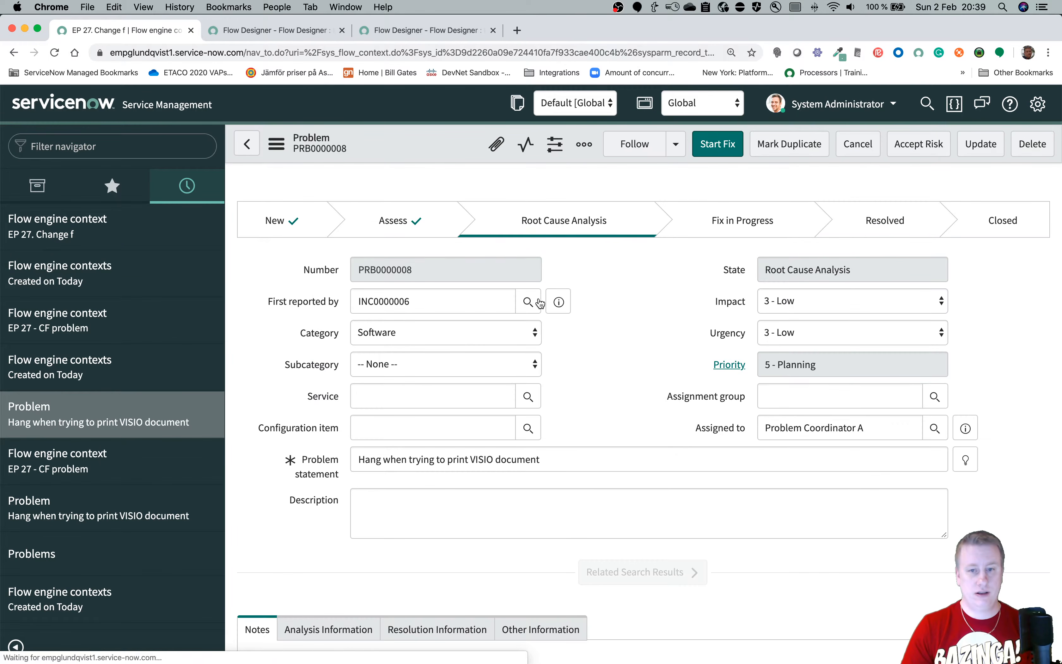
click(573, 497)
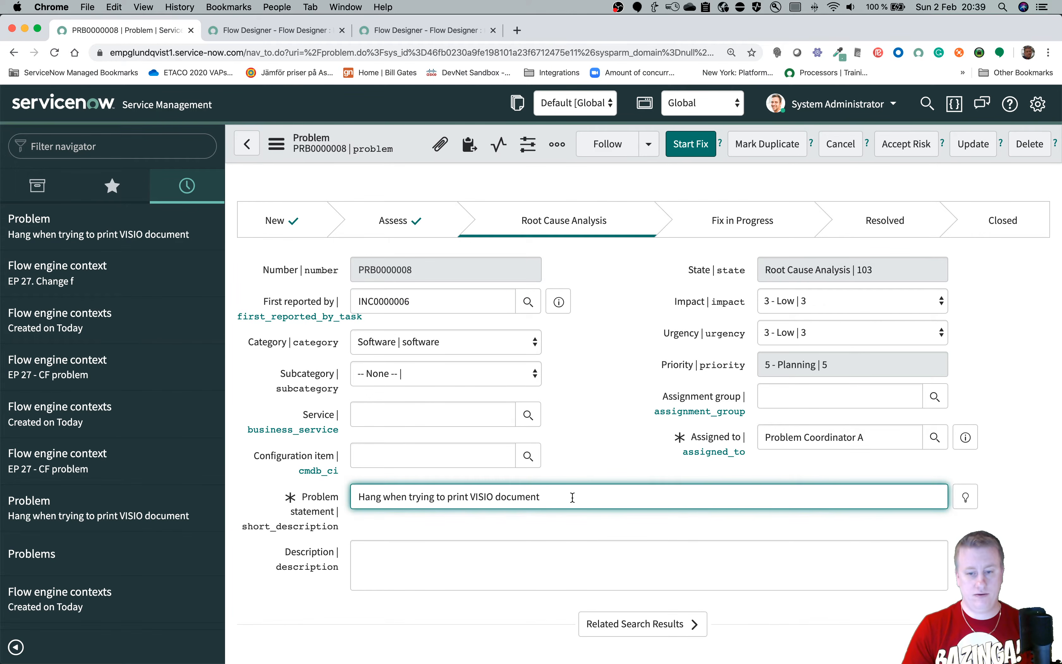
text(fdsgfdg)
right_click(410, 152)
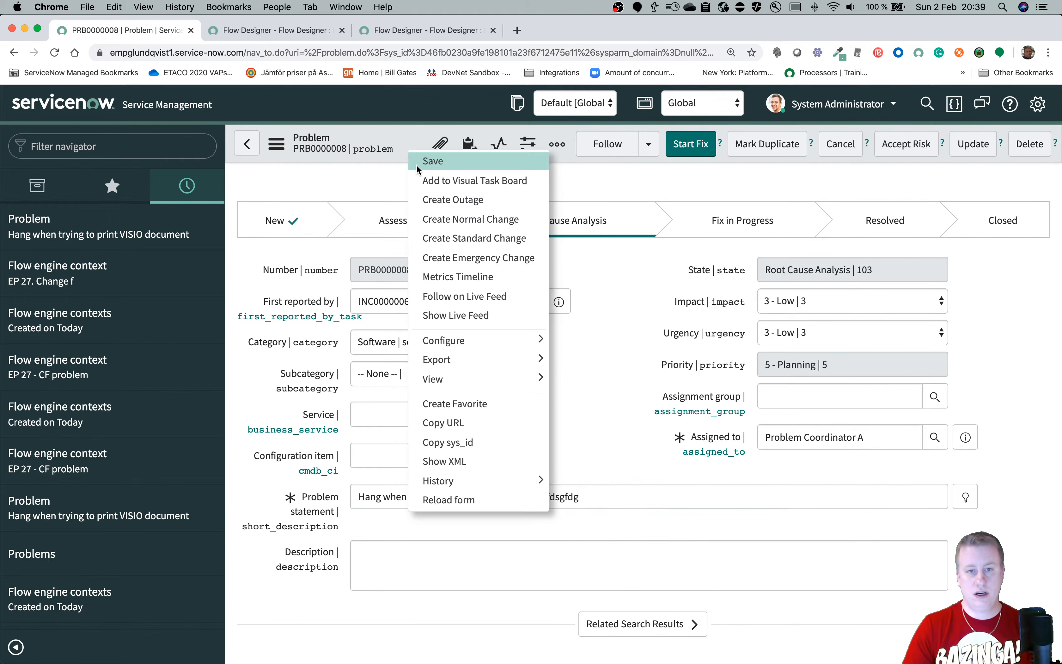
Enter "saddsafc" as the problem's description and save the record.
click(439, 564)
text(saddsa)
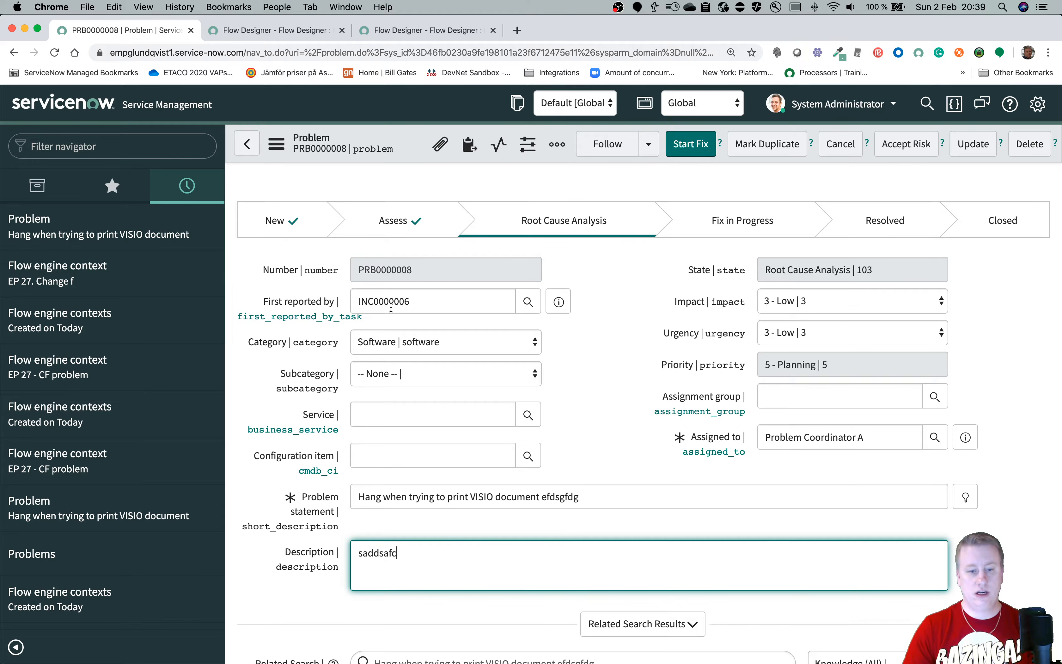
text(fc)
right_click(412, 152)
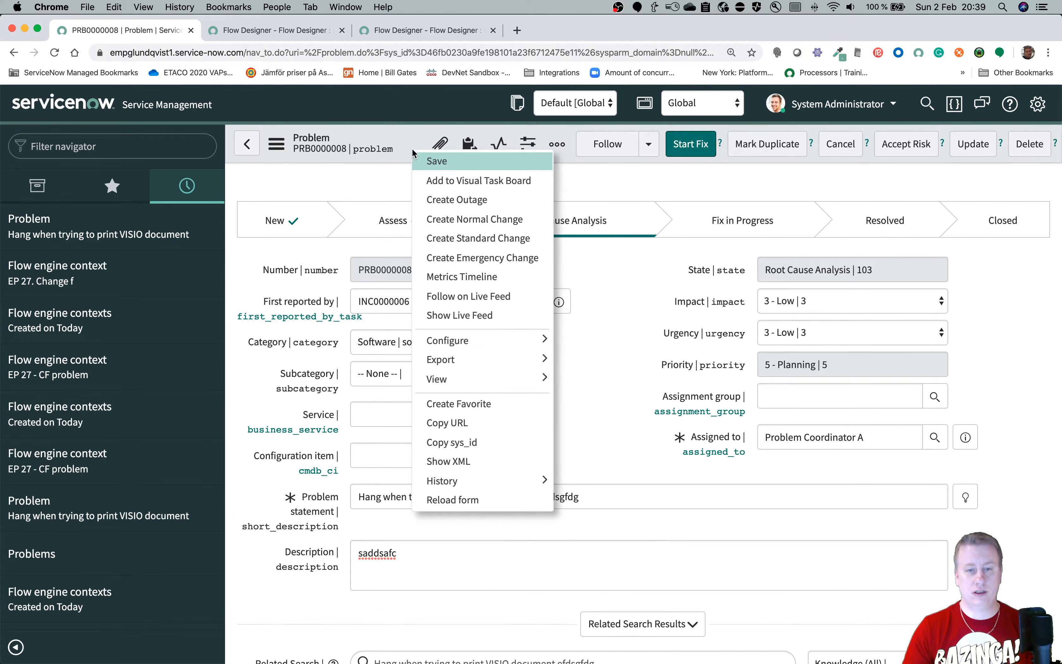
click(431, 162)
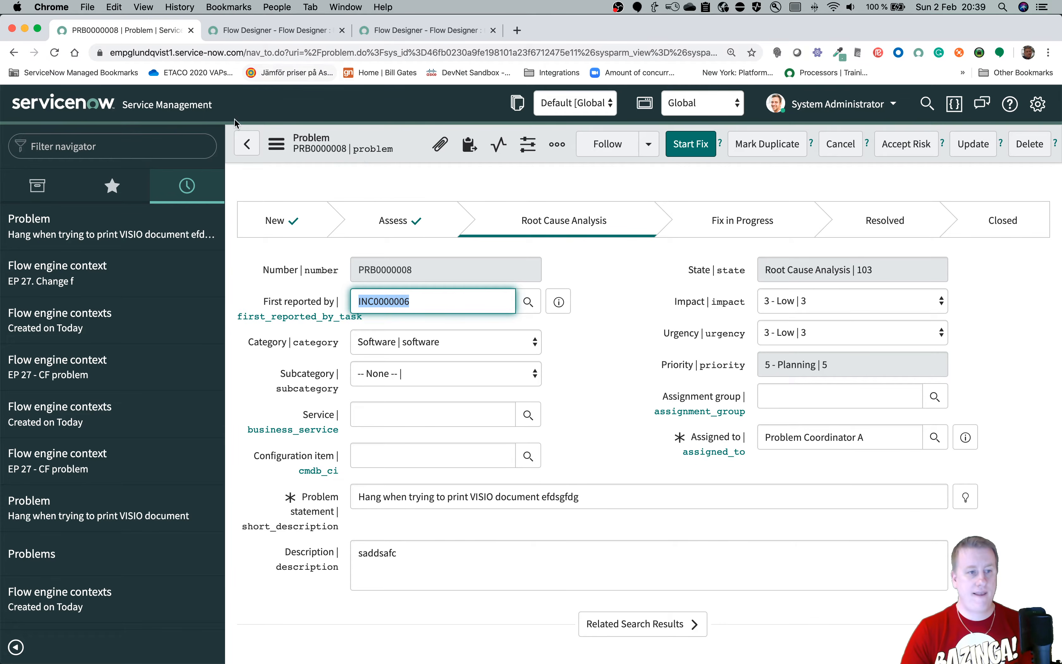
Refresh the problem's related Problem Tasks list to check whether the flow created a task.
scroll(384, 325, down, 4)
scroll(467, 484, down, 10)
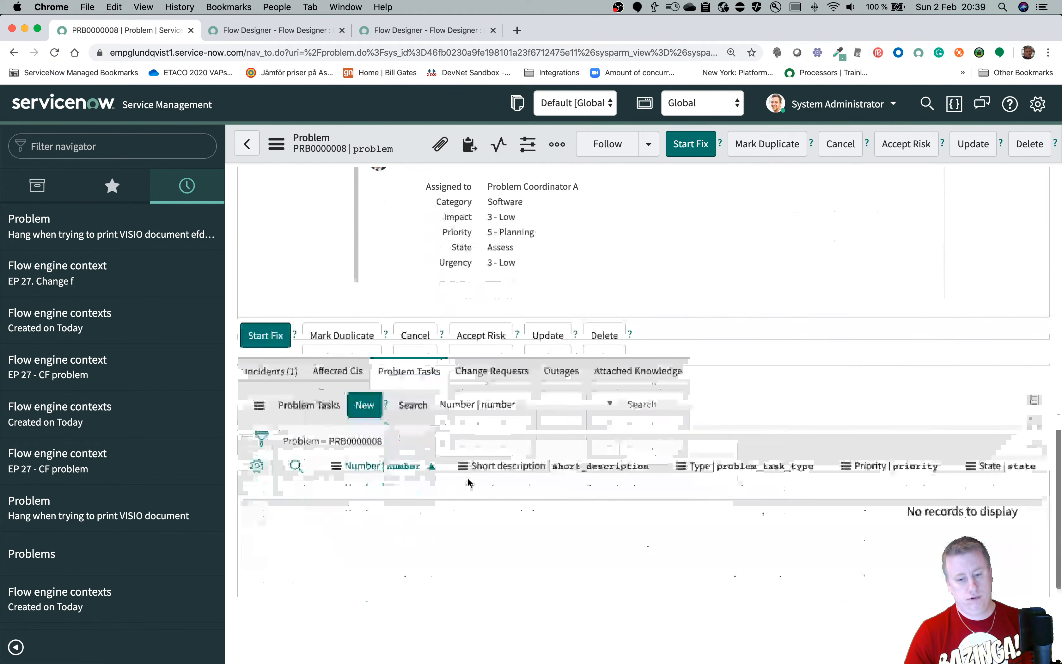
click(370, 333)
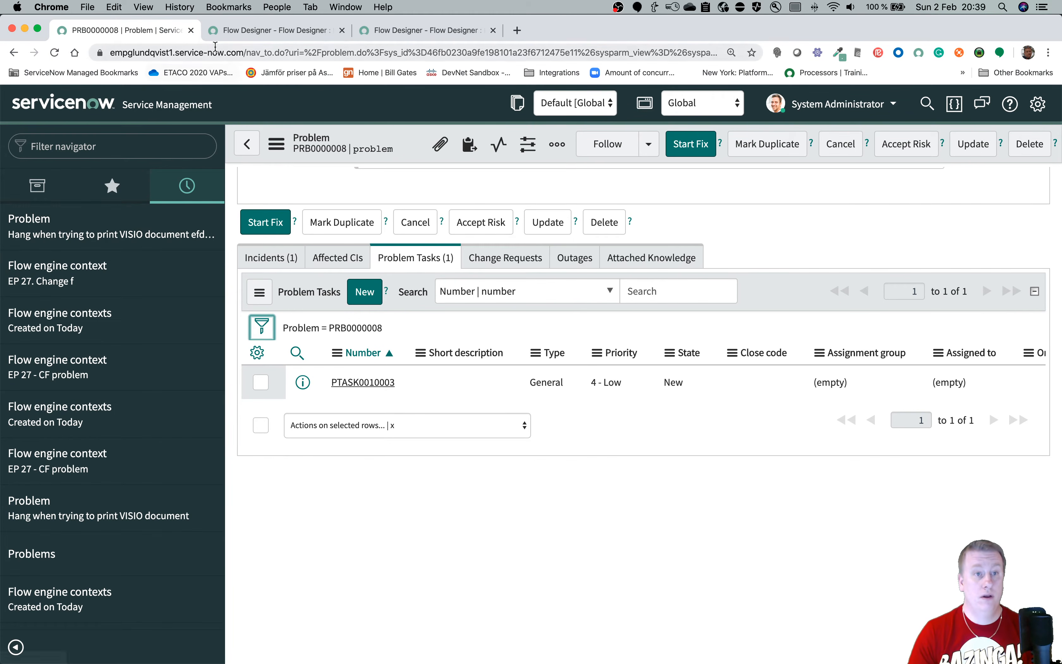
Return to the EP 27 - CF problem flow, check its If condition and open its latest execution.
click(226, 34)
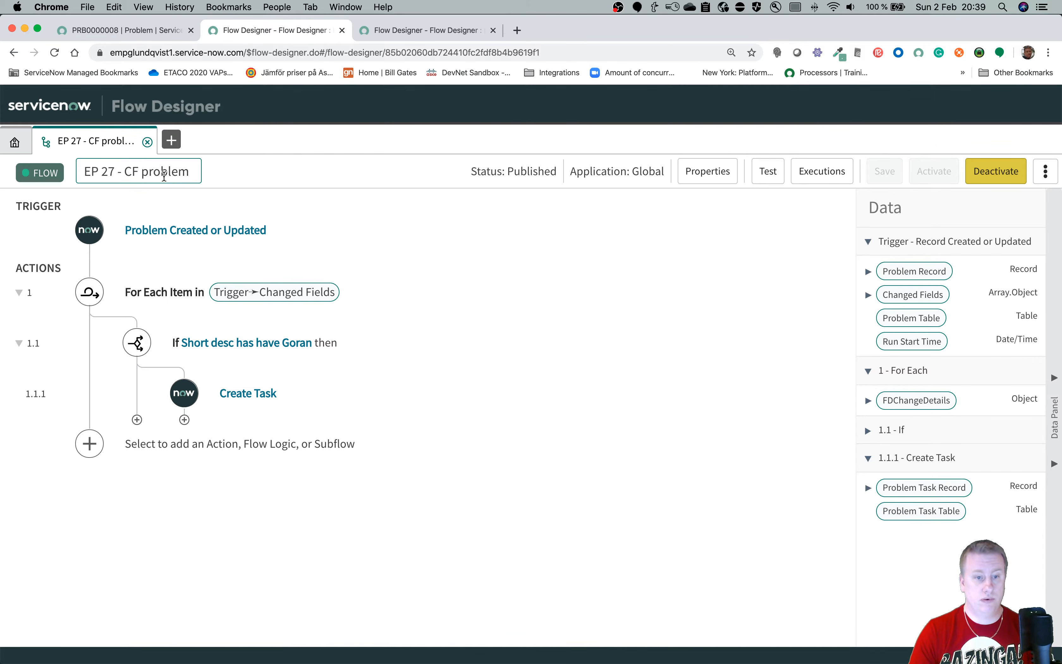
click(208, 342)
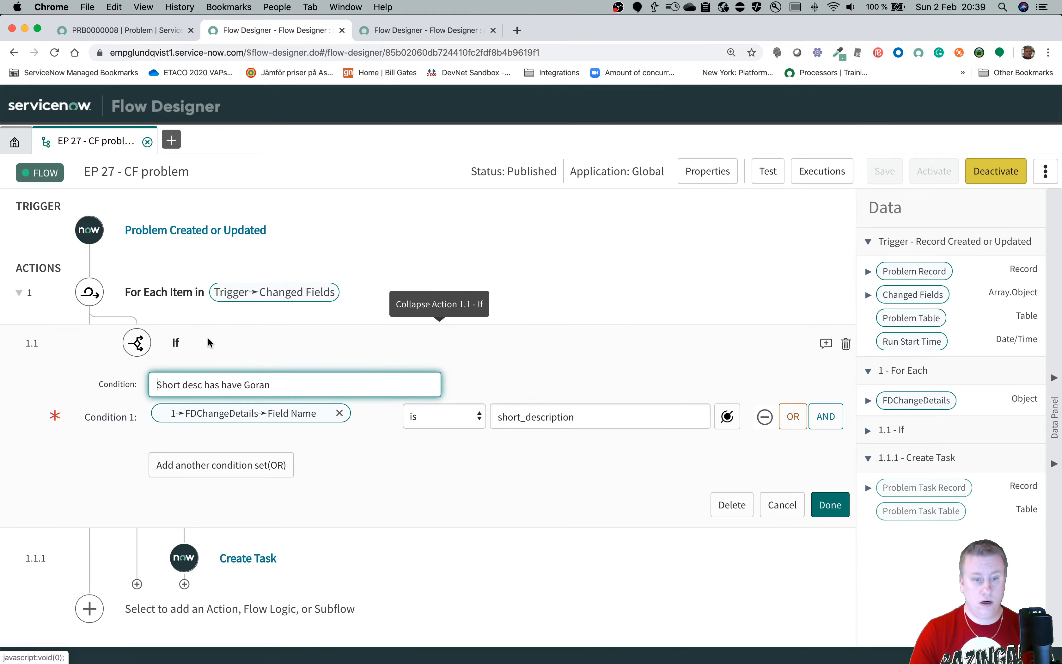
click(820, 171)
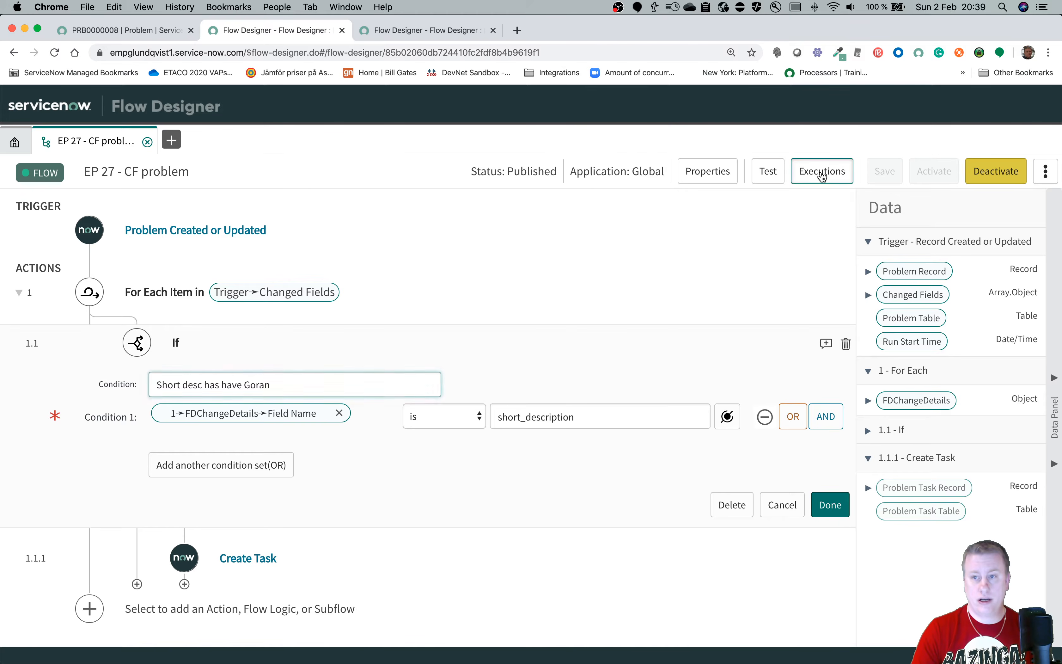
click(150, 253)
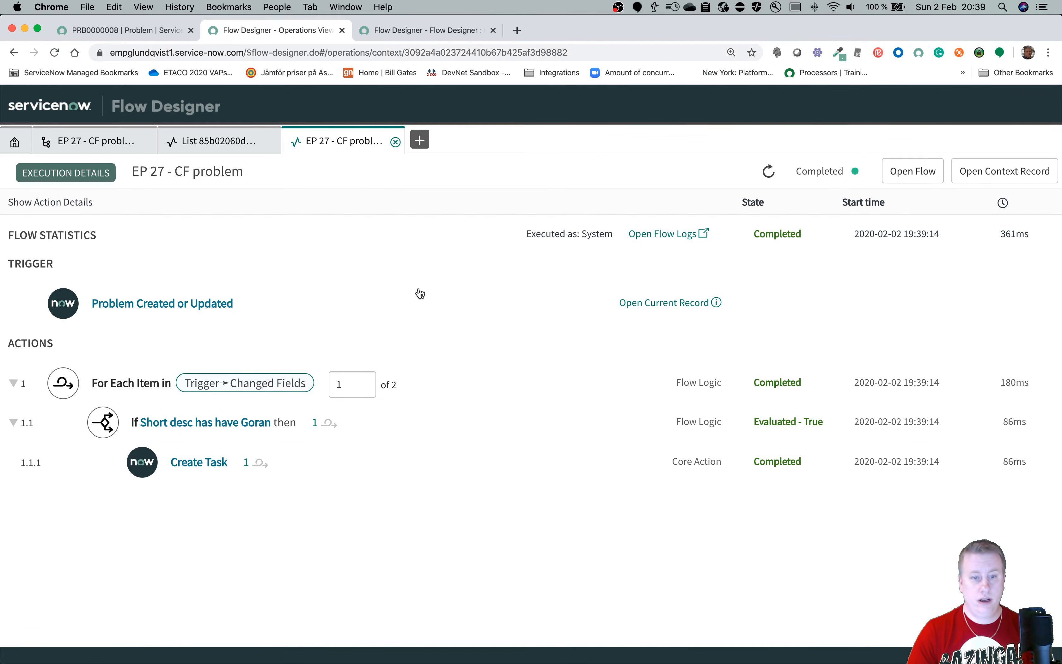
Examine the configuration details and runtime values of the For Each and If logic in the execution.
click(140, 390)
scroll(566, 436, down, 2)
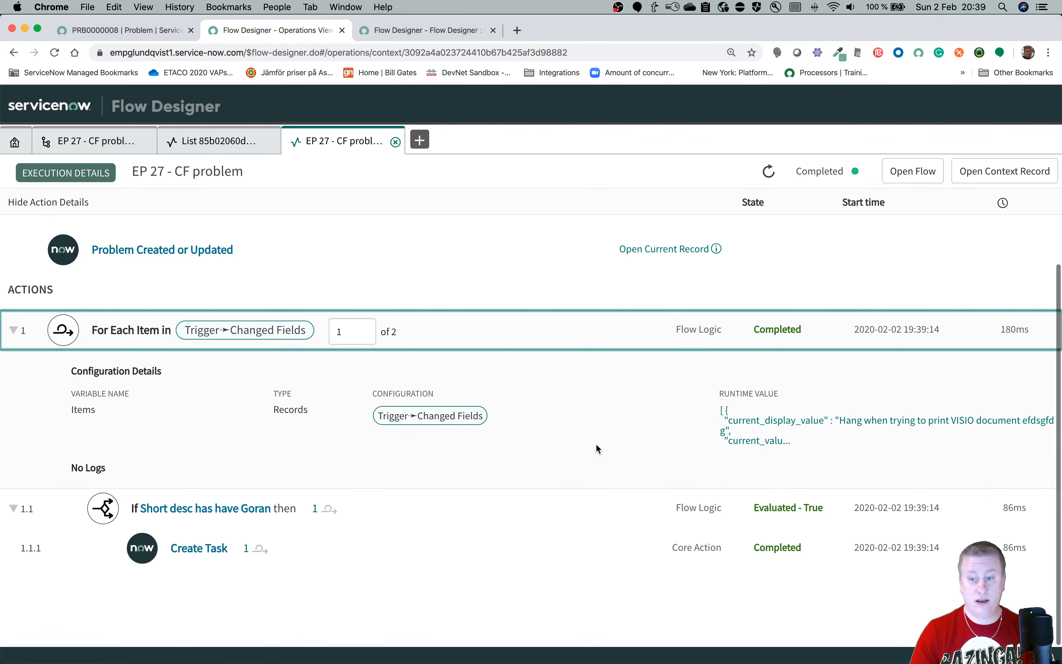
click(218, 511)
scroll(581, 432, down, 3)
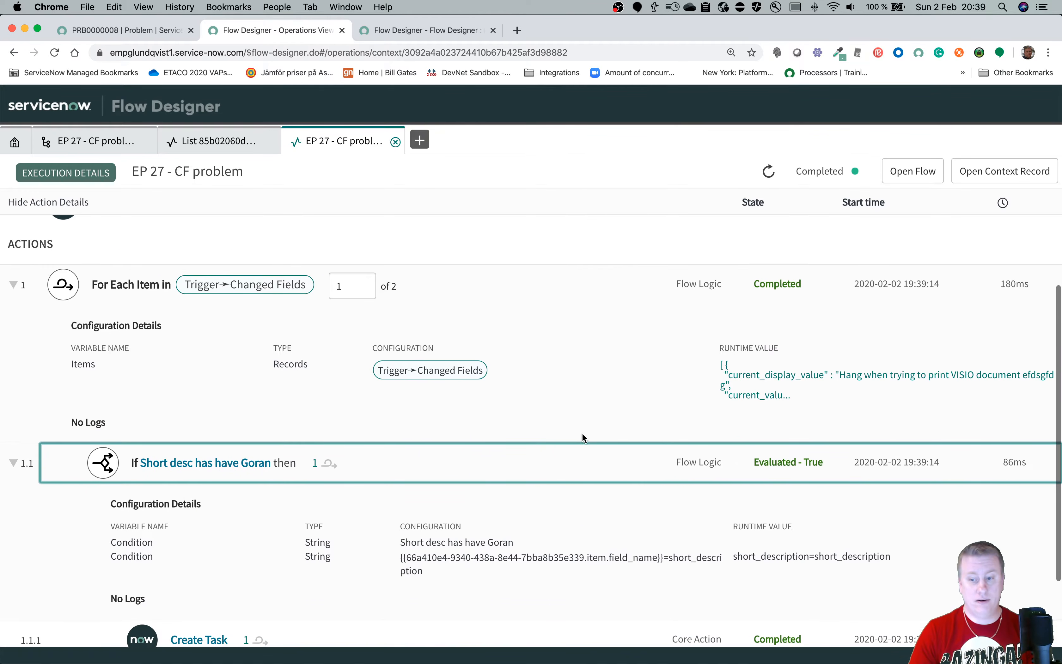
drag(916, 520, 730, 521)
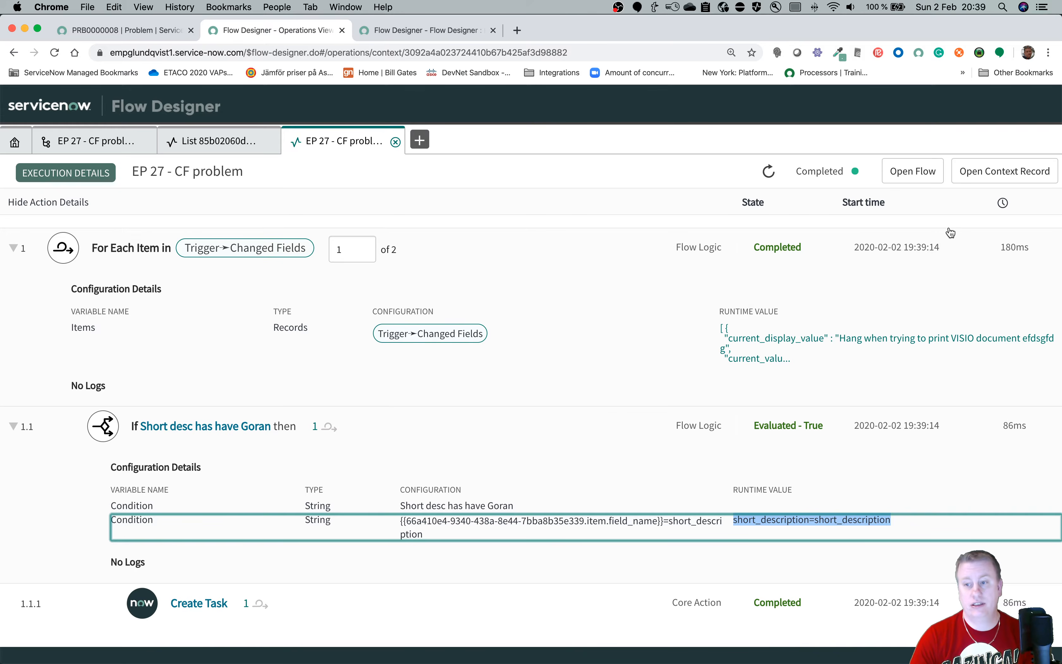
View the full runtime value of the For Each changed fields, and close the execution details.
click(820, 339)
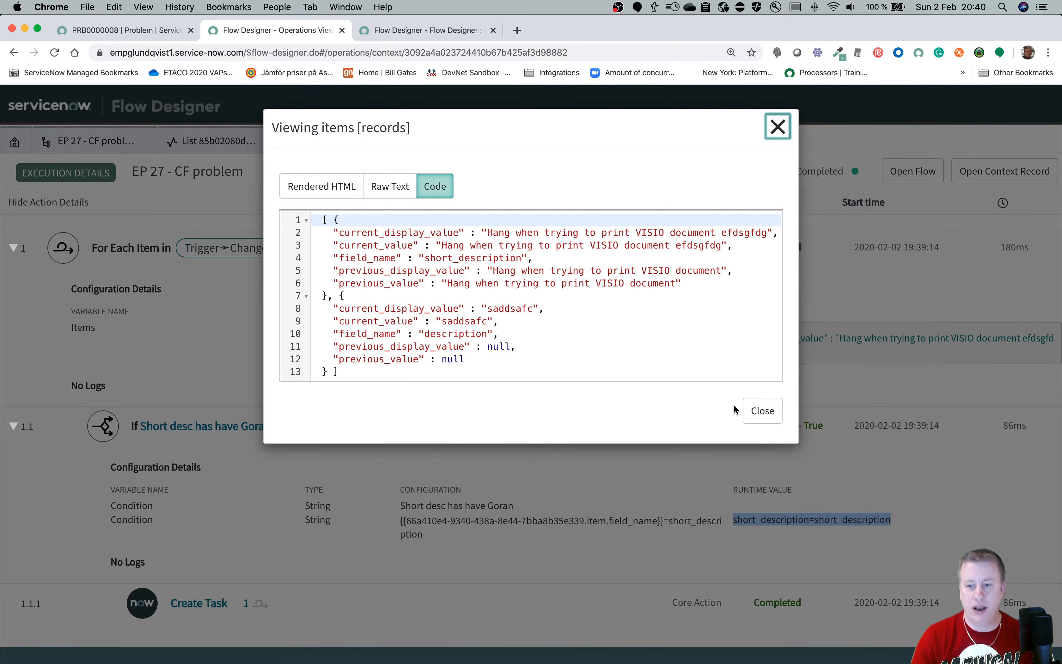
click(759, 410)
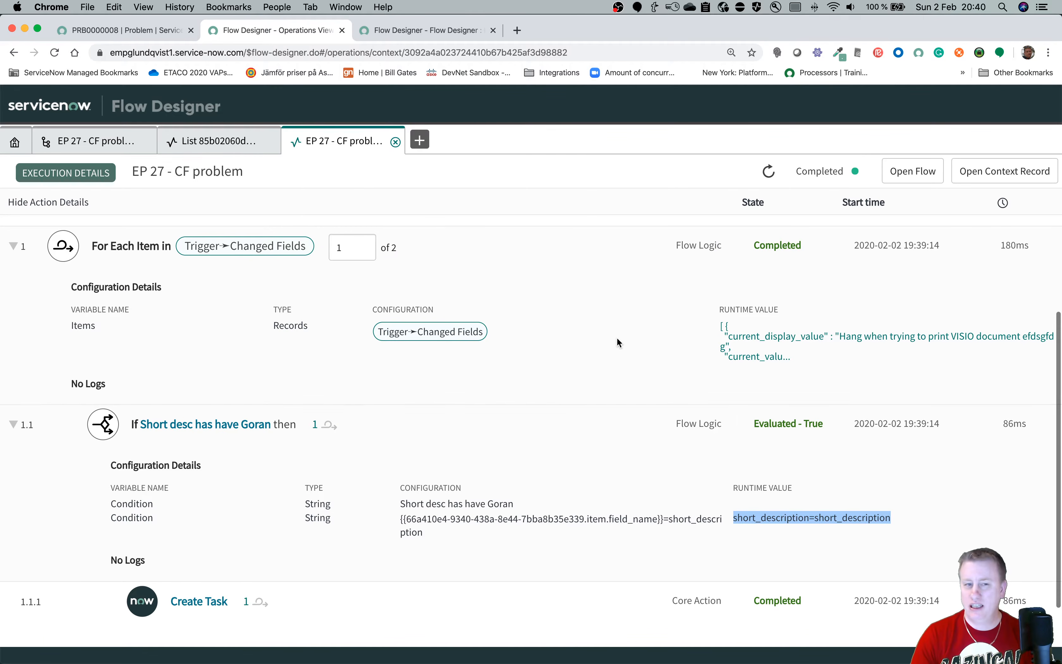
click(395, 142)
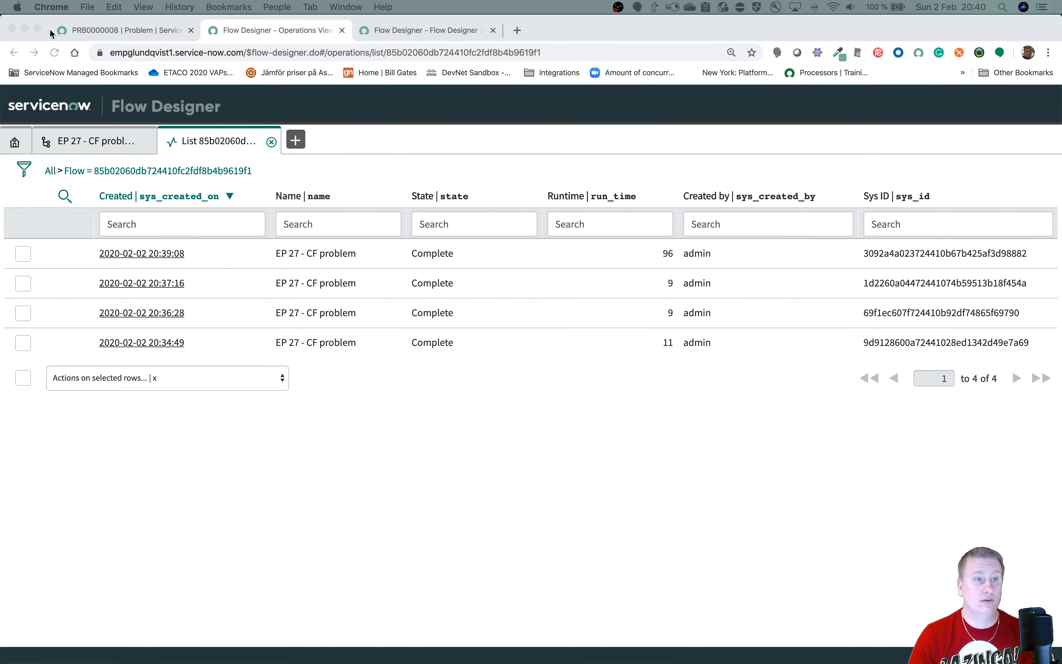
Find SLA Definitions through the navigator filter "sla" and open the Priority 1 resolution (1 hour) definition.
click(97, 34)
click(97, 146)
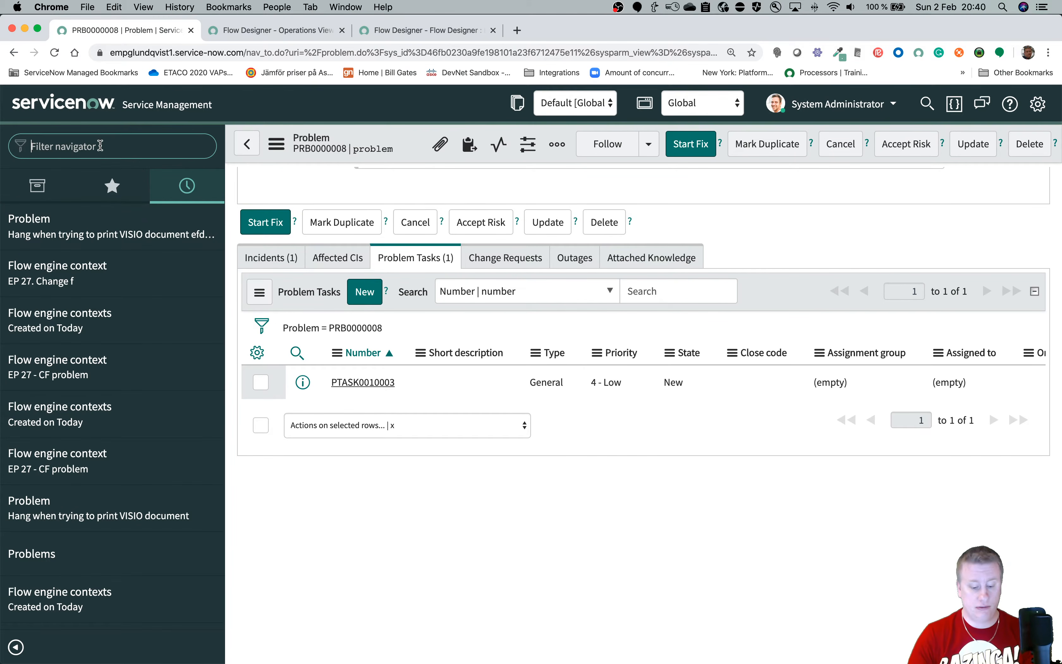
text(sla)
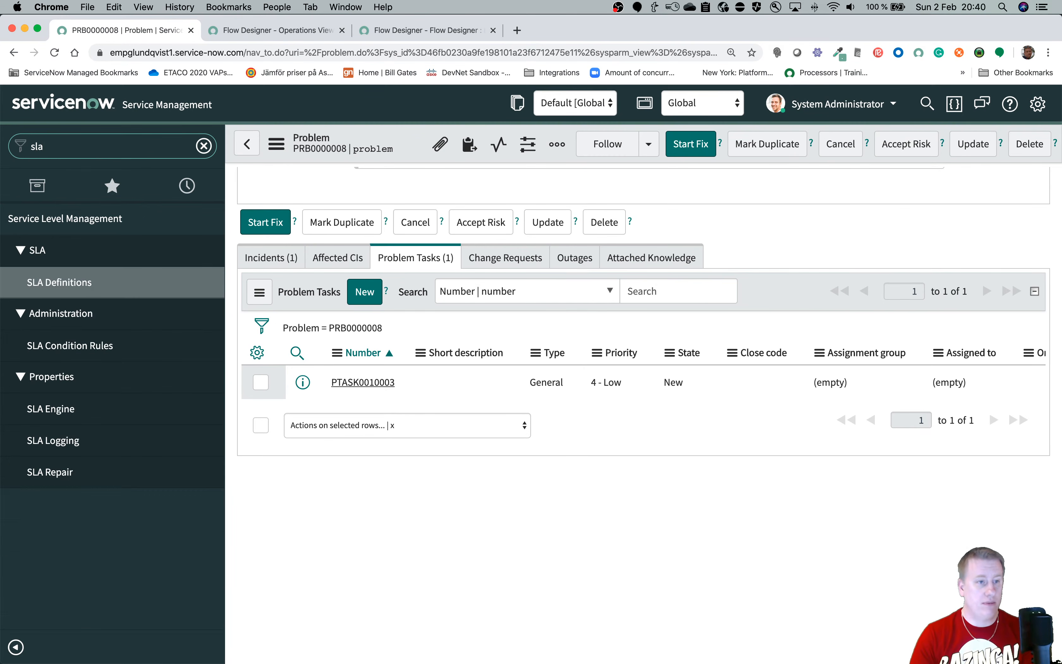
click(66, 282)
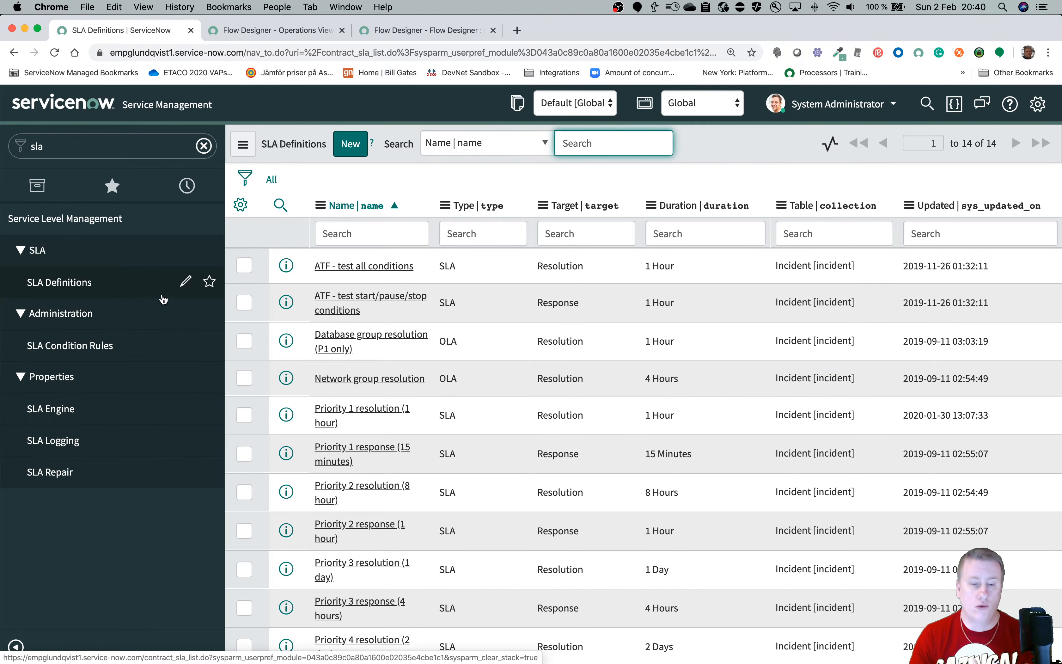
scroll(366, 237, down, 3)
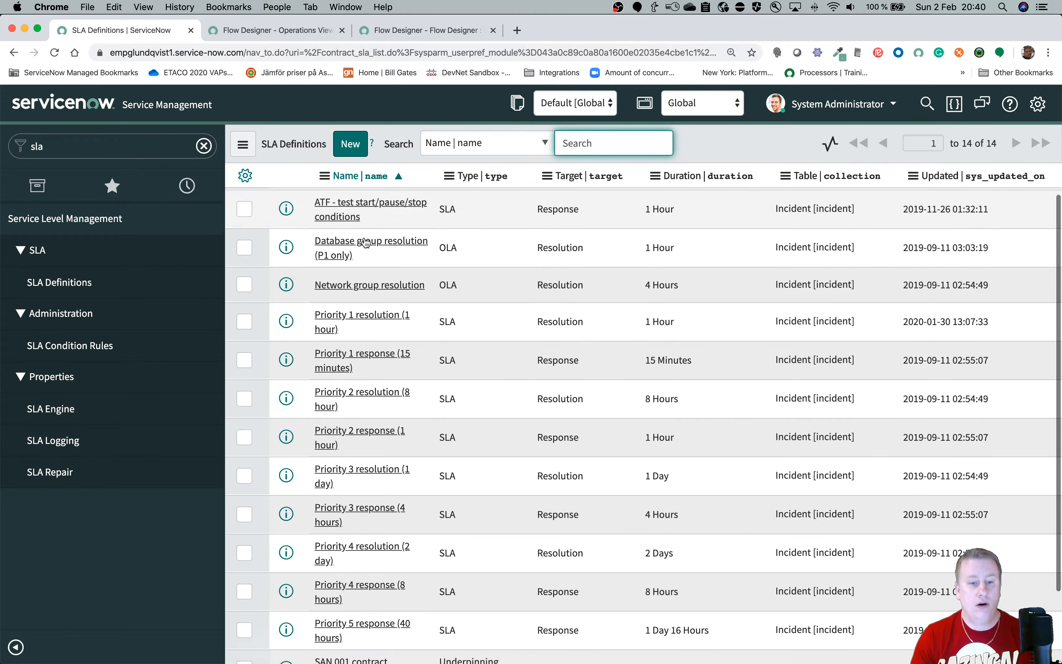
scroll(365, 242, down, 2)
click(363, 272)
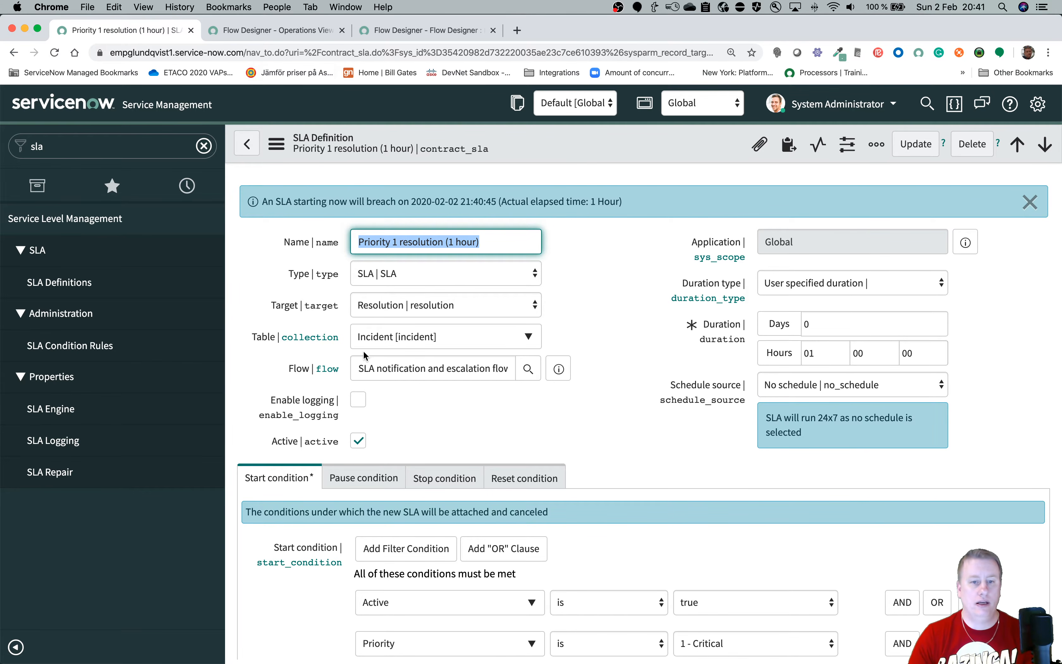
Switch back to Flow Designer and close the execution list and the EP 27 - CF problem flow.
click(248, 31)
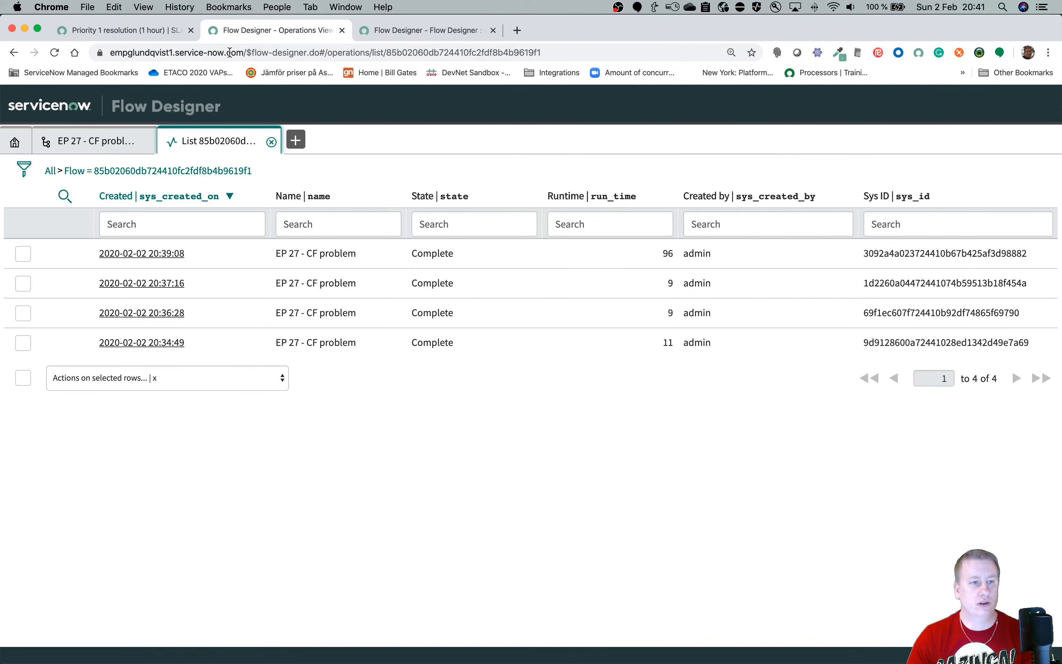
click(271, 142)
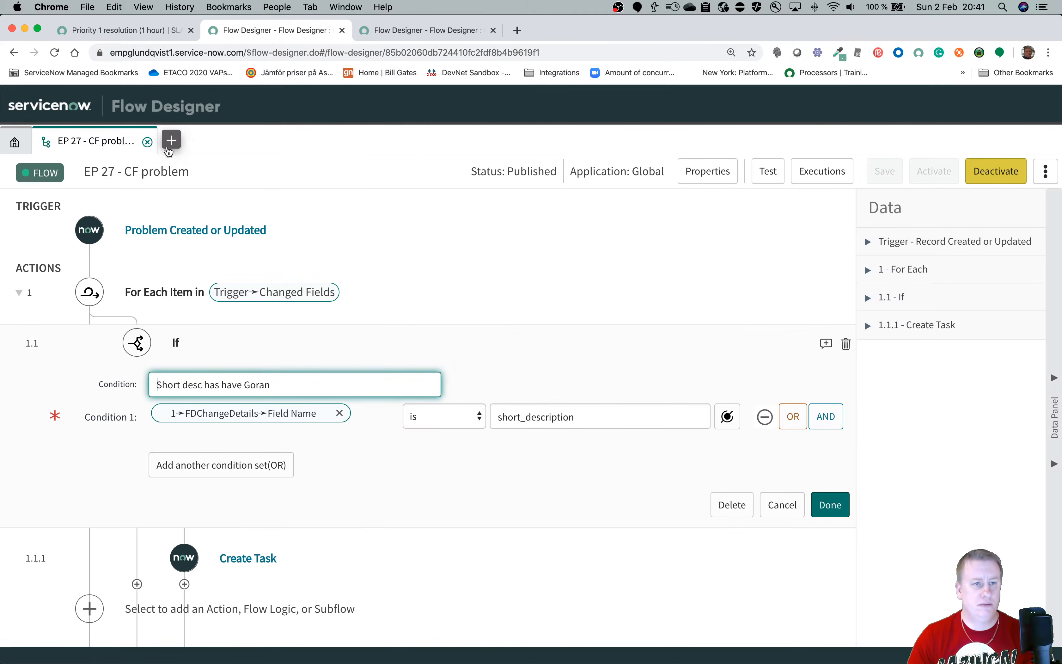
click(147, 142)
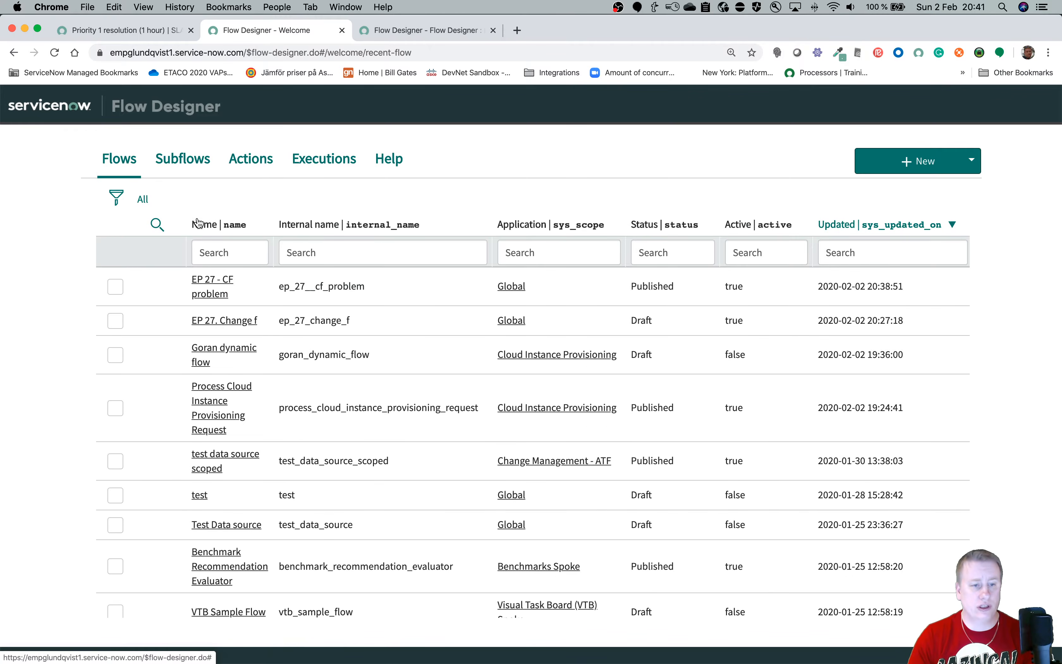
Filter the flows by names starting with "sla" and open the SLA notification and escalation flow.
click(219, 248)
text(sl)
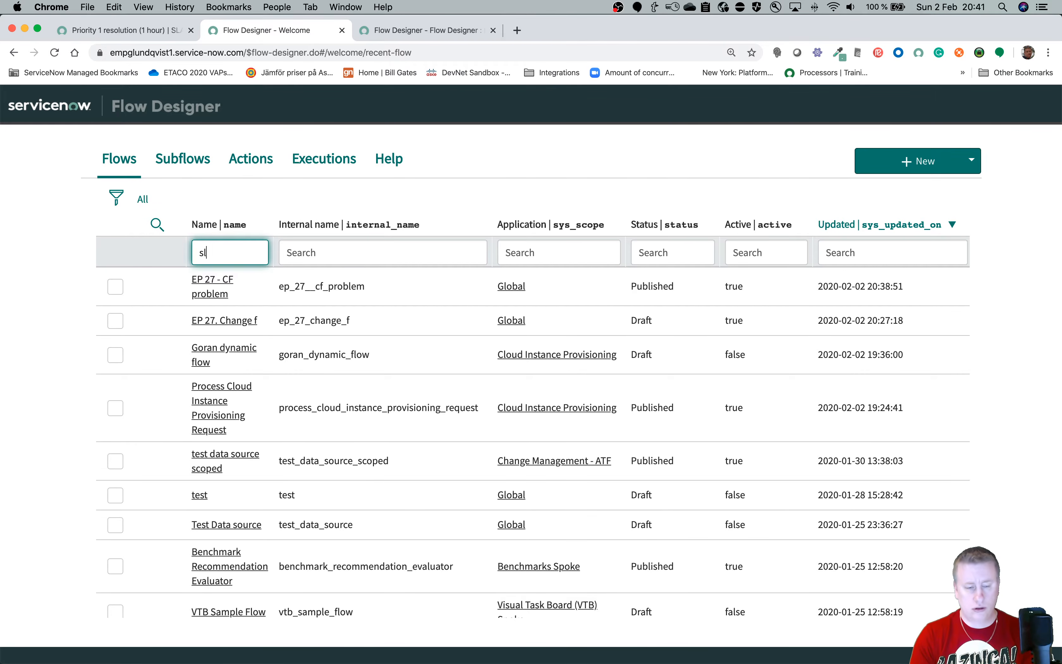
text(a)
key(Return)
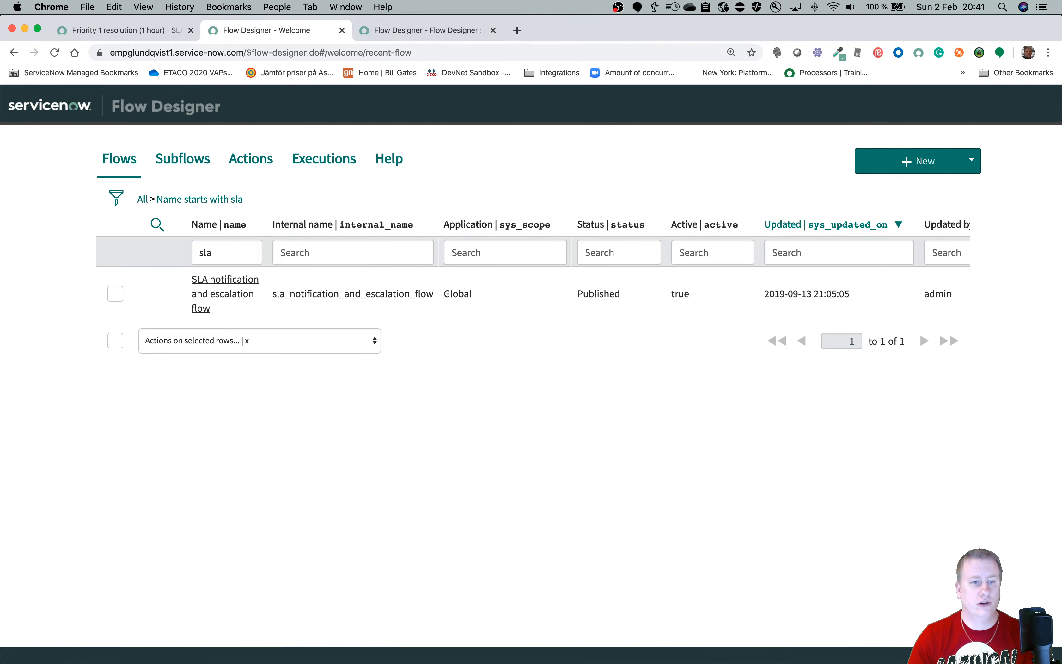
click(205, 287)
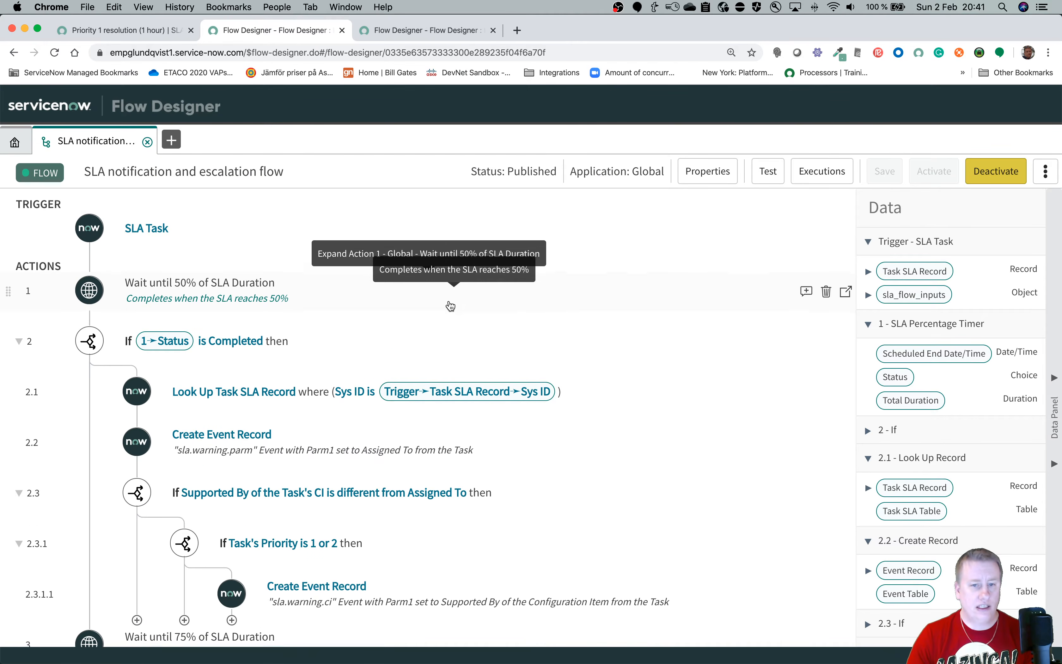
Inspect the settings of the flow's first action, Wait until 50% of SLA Duration, and close them.
scroll(451, 306, down, 2)
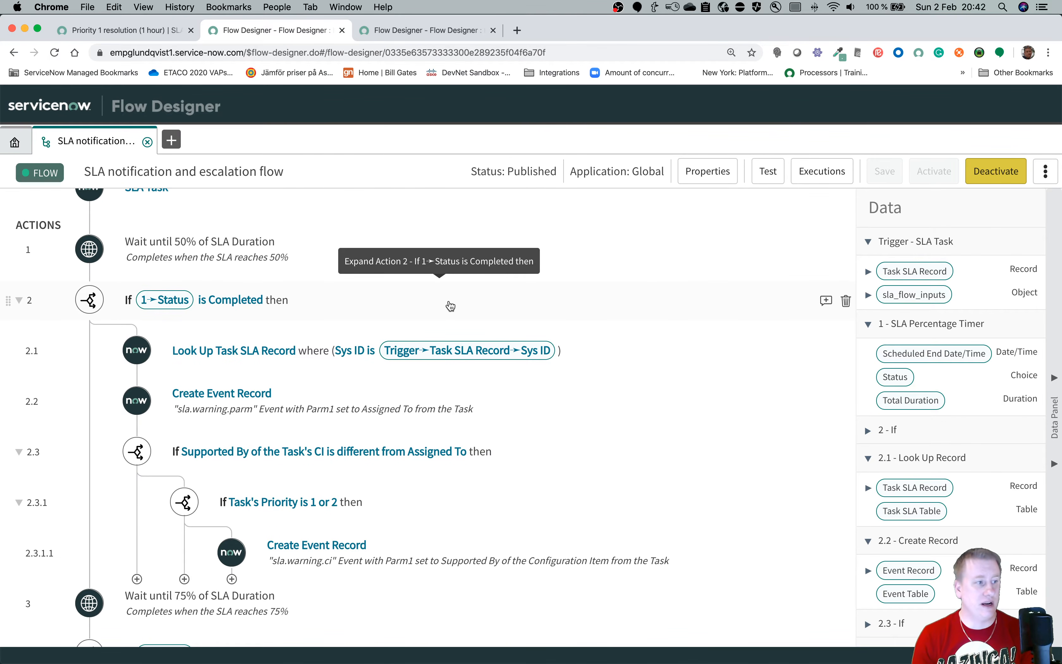
scroll(448, 306, up, 2)
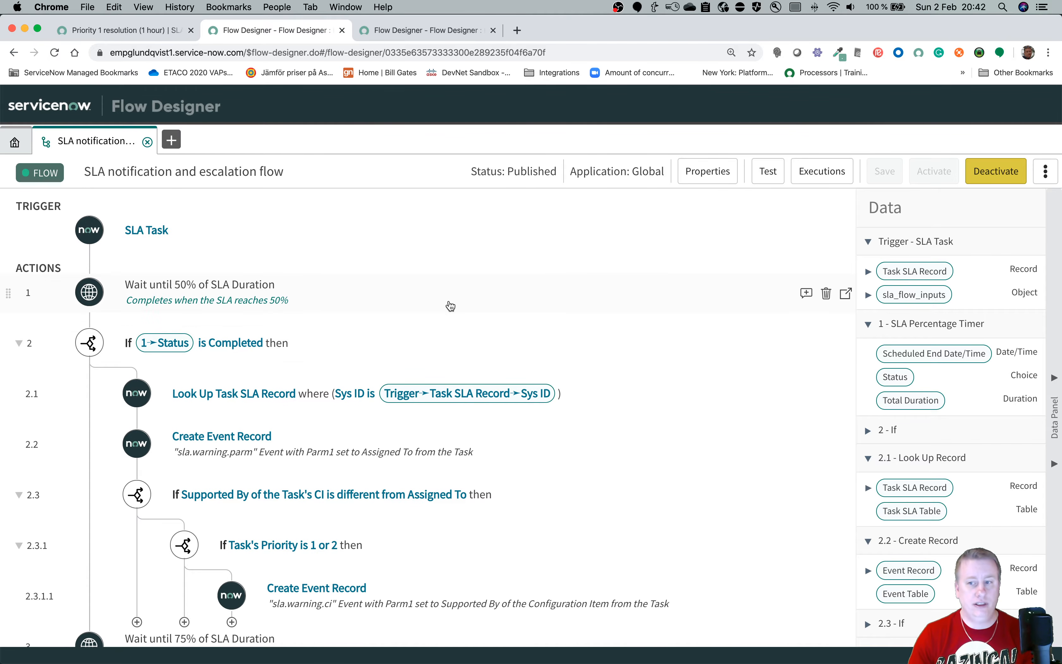
click(198, 295)
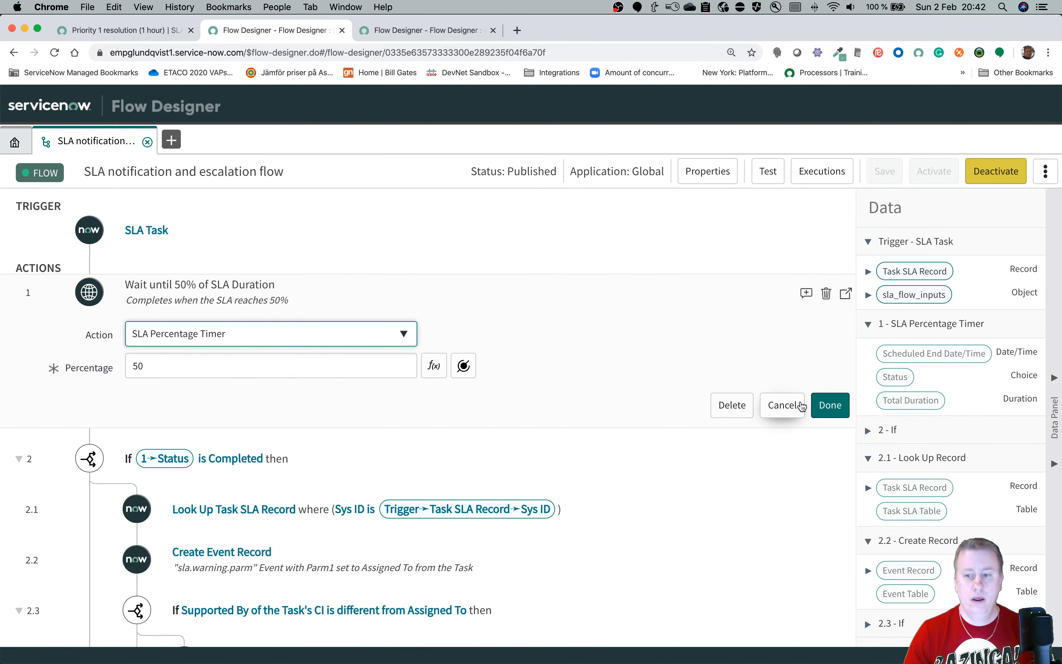
click(827, 407)
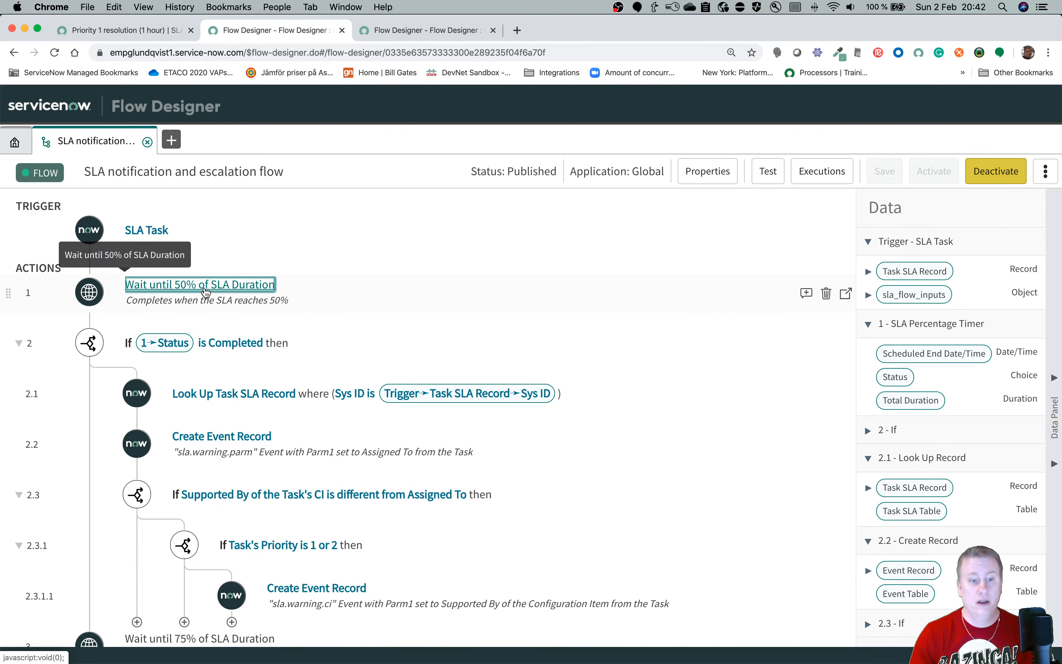
Review the SLA flow's remaining actions, including the 75% wait, the breach condition and the warning events.
scroll(275, 414, down, 5)
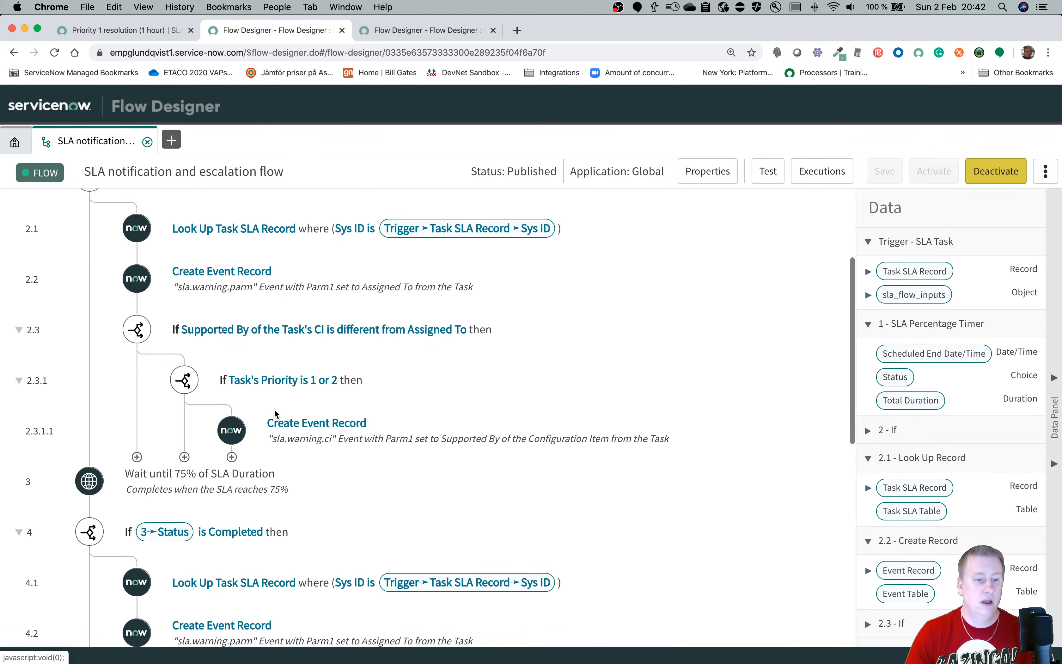
scroll(275, 414, down, 1)
scroll(167, 469, down, 1)
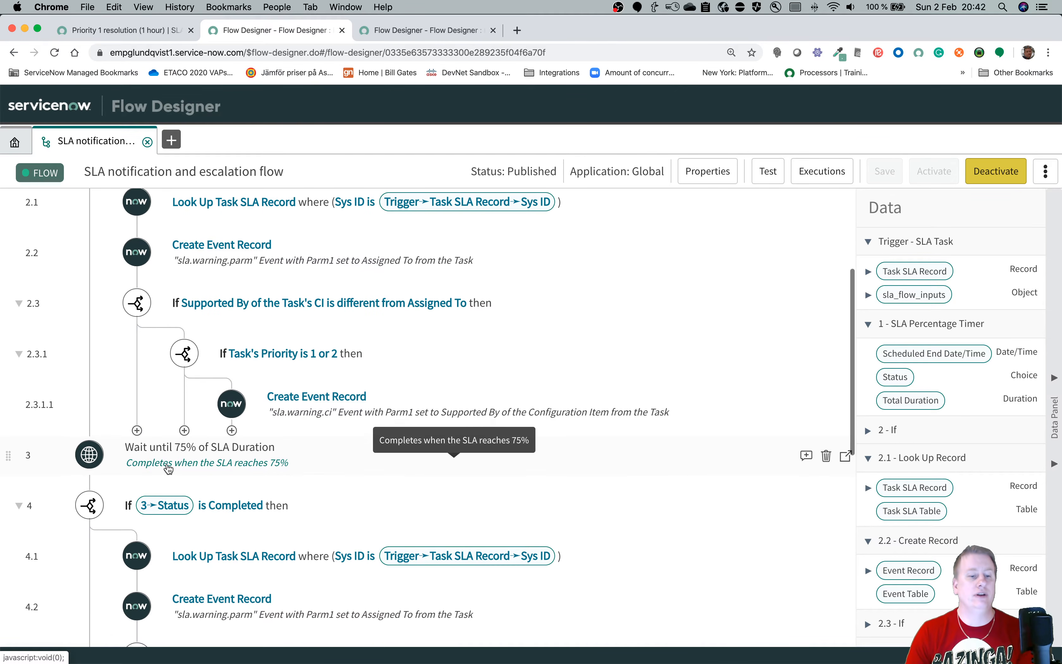
scroll(167, 470, down, 9)
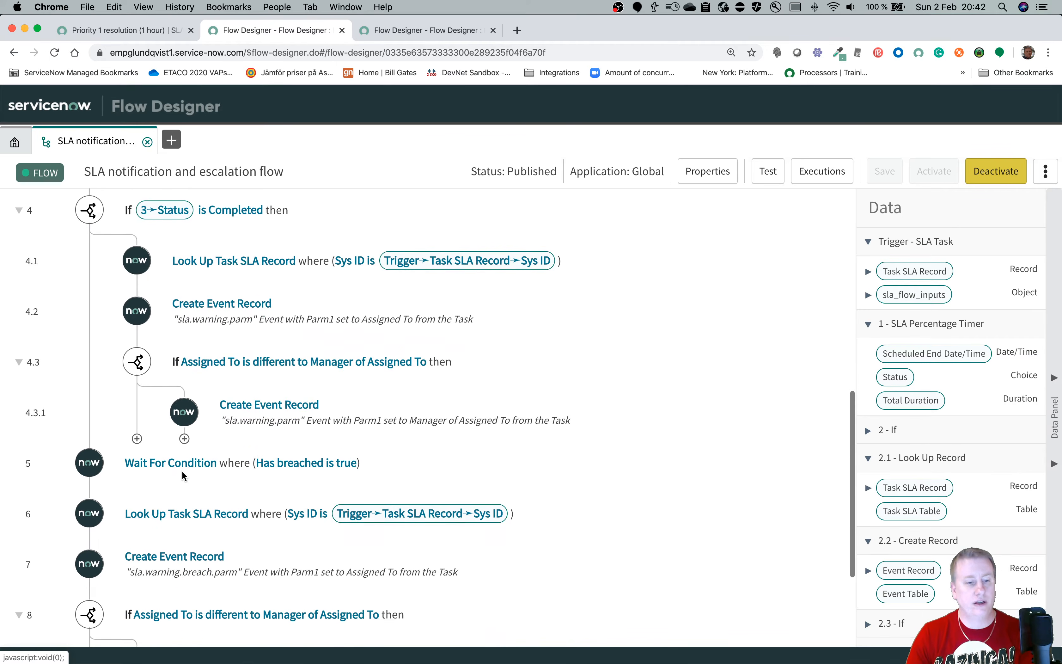
scroll(184, 475, down, 1)
scroll(185, 474, down, 2)
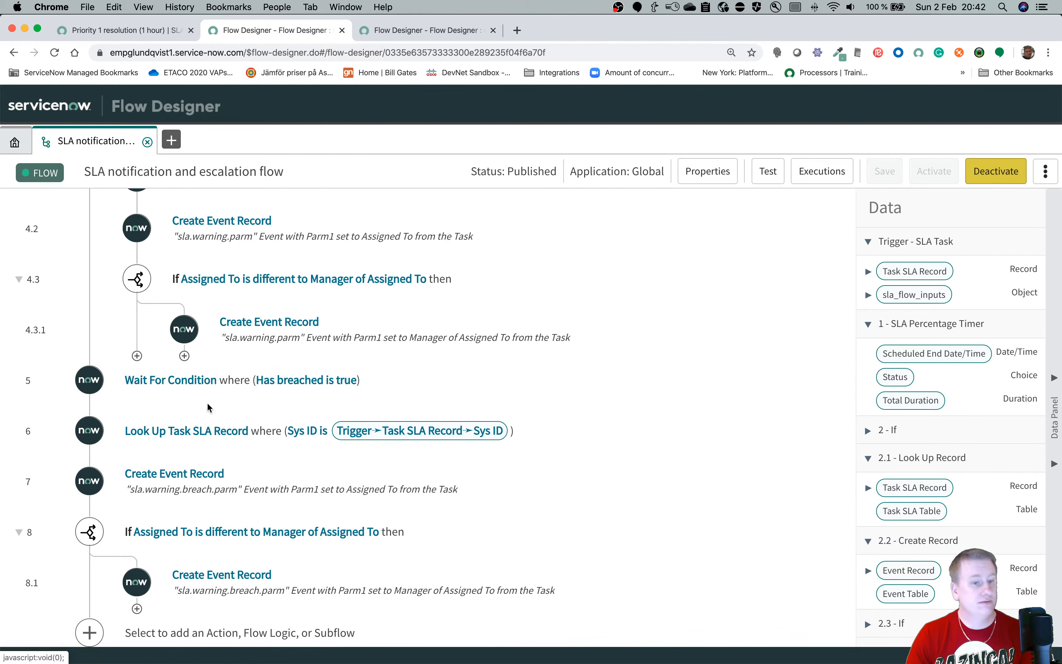
scroll(211, 409, down, 3)
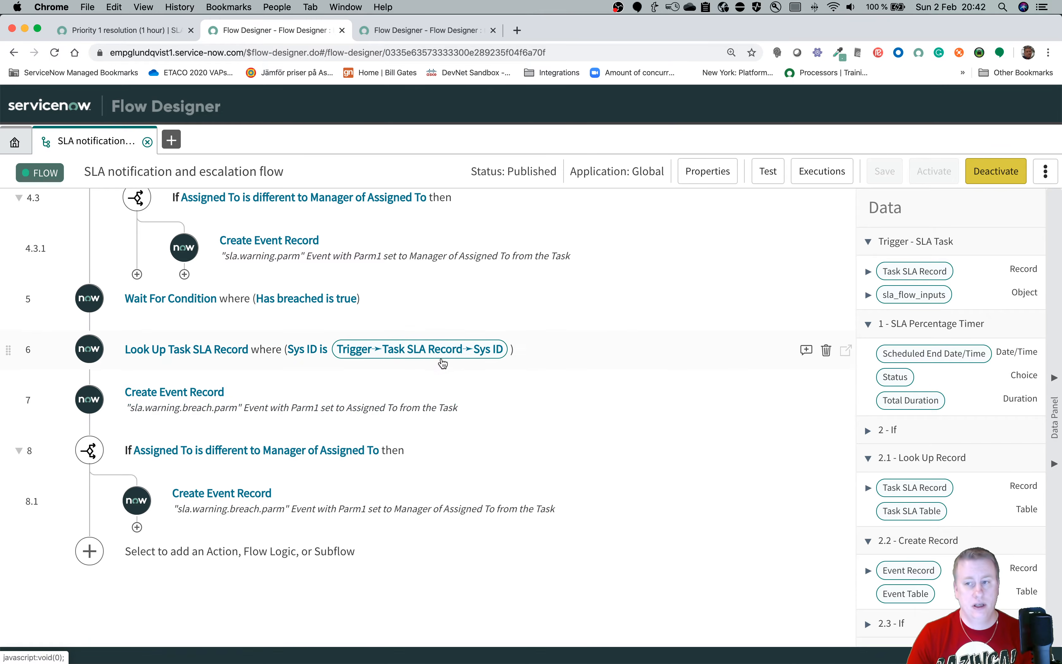
scroll(465, 369, up, 10)
scroll(468, 371, up, 4)
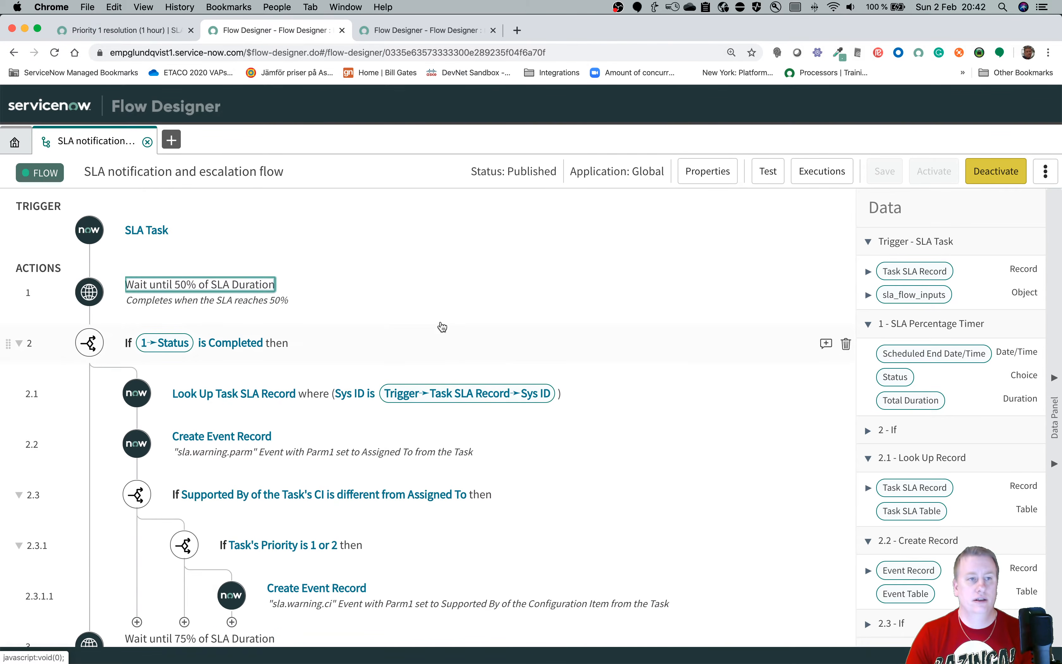
Return to the Priority 1 resolution (1 hour) SLA definition and review its start conditions and flow.
click(127, 30)
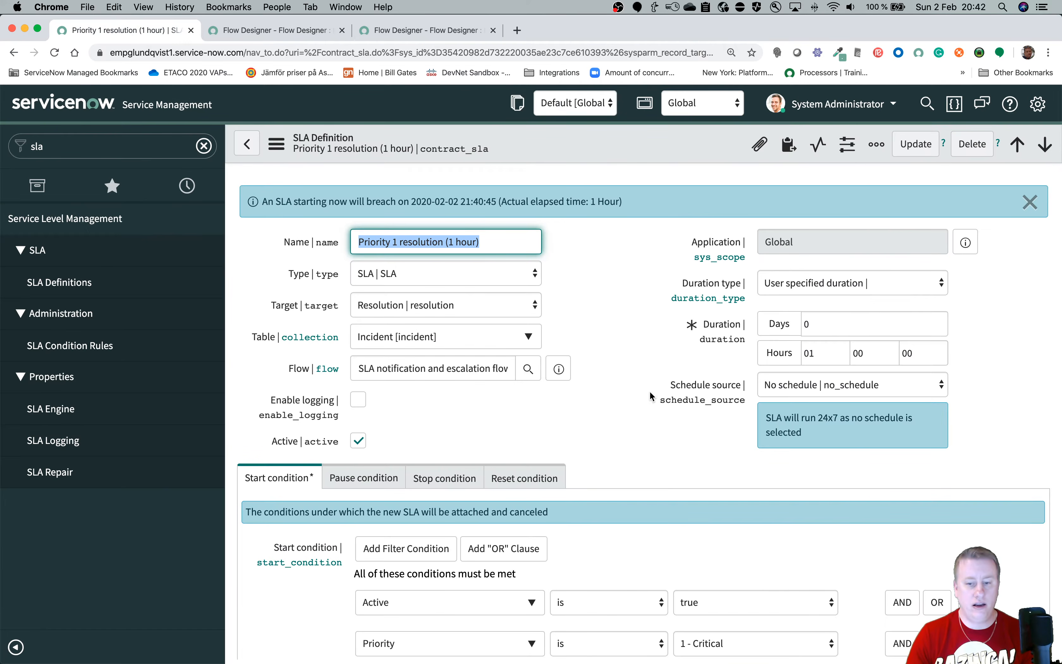
scroll(656, 375, down, 5)
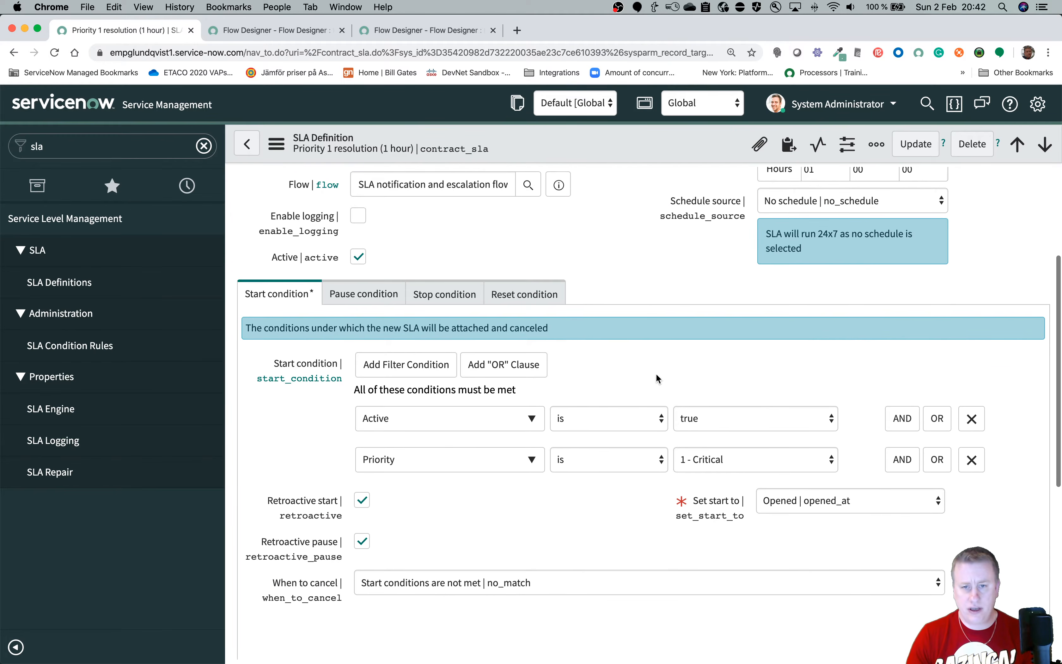
scroll(655, 373, up, 3)
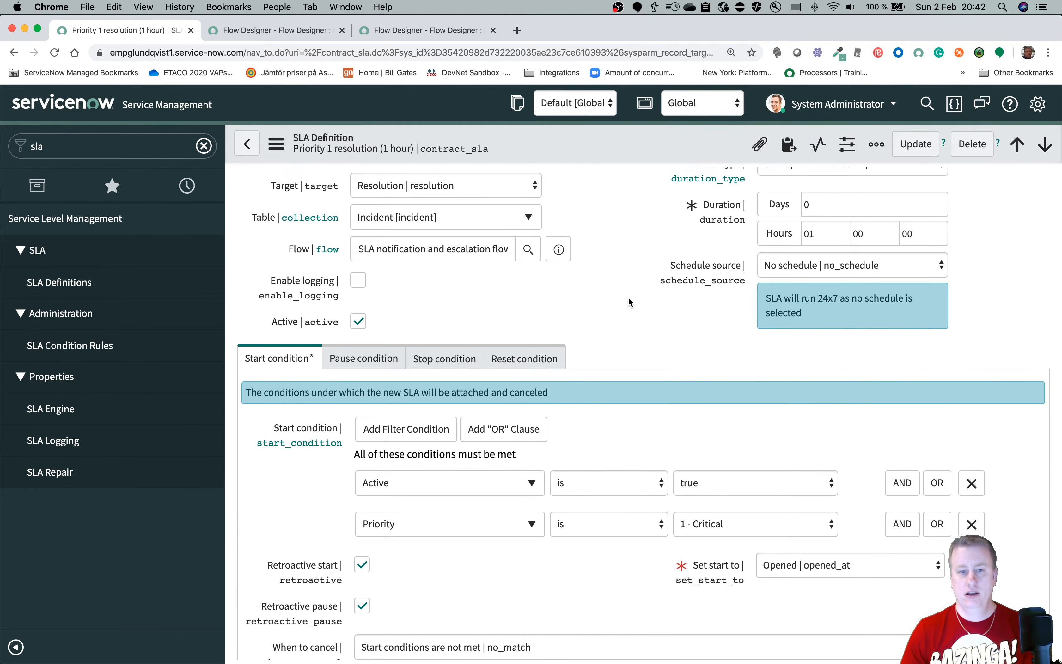
scroll(482, 228, up, 3)
Filter the navigator by "incident" and start a new incident record.
click(145, 148)
text(incident)
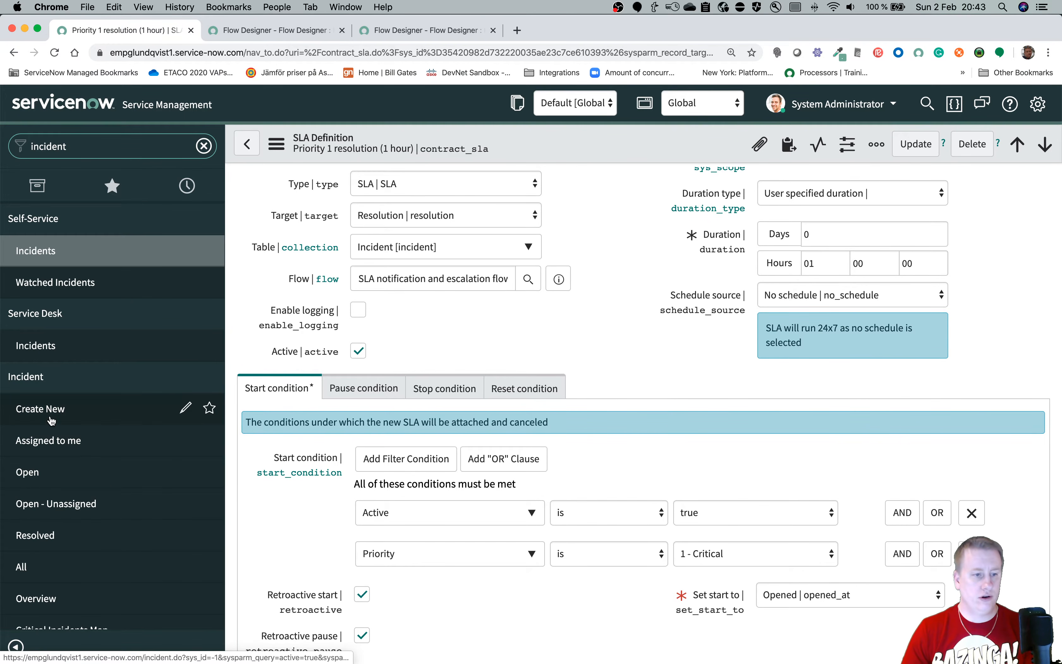
click(63, 415)
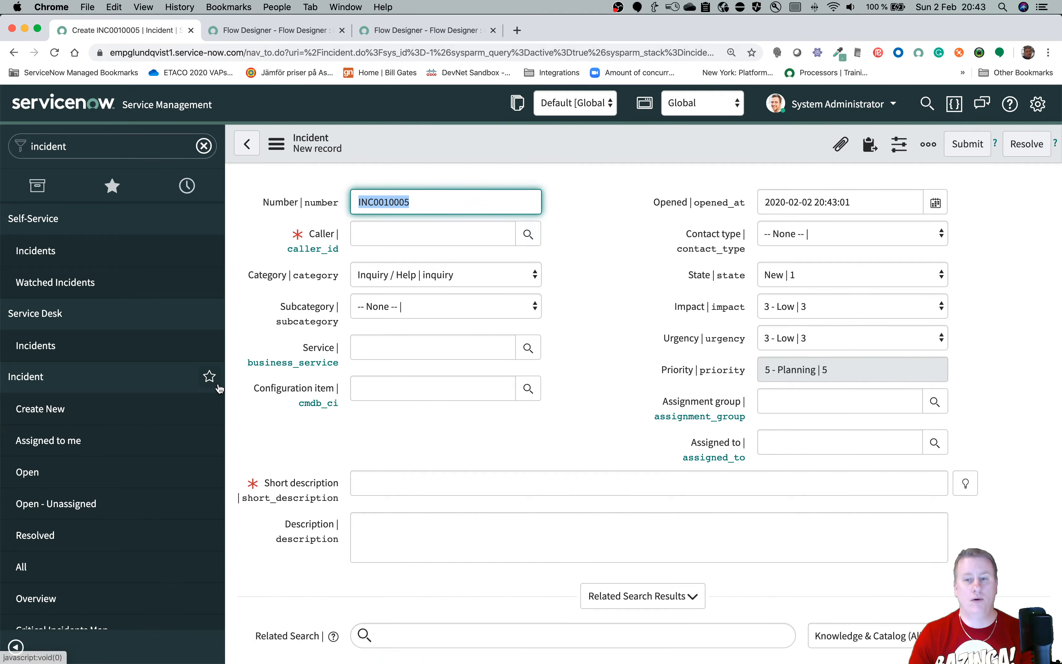
Fill in the incident's caller and set both impact and urgency to 1 - High.
click(444, 240)
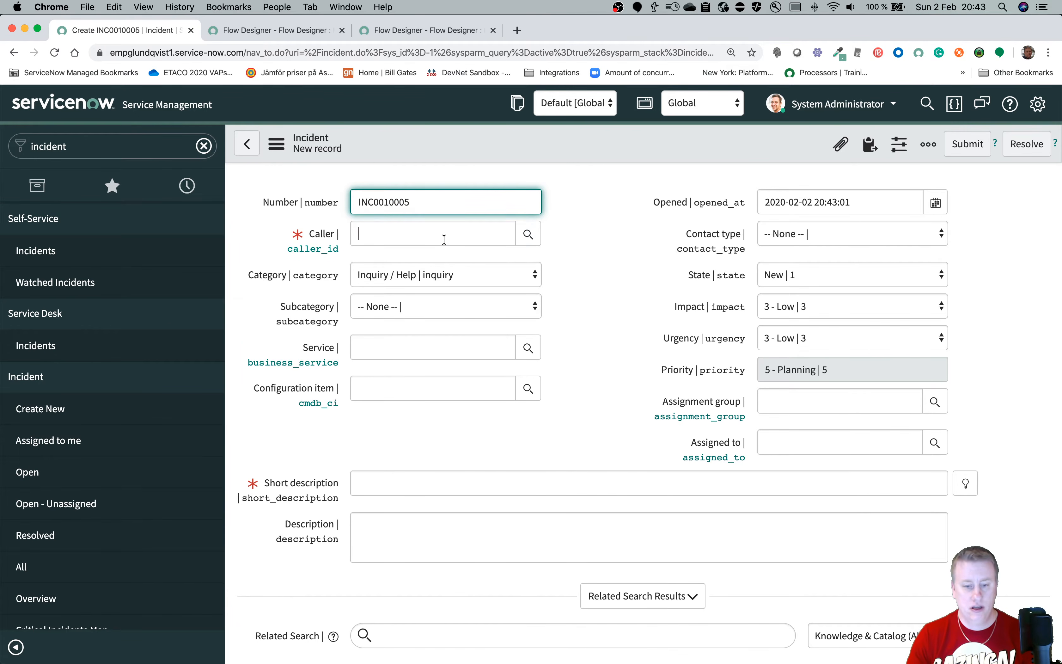
text(joe)
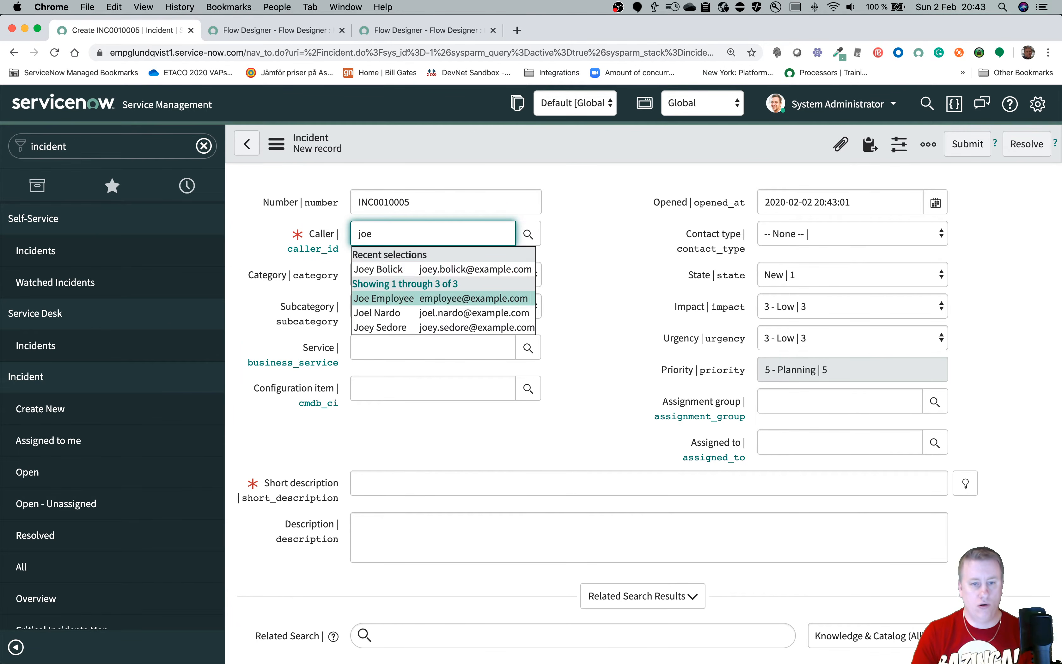
key(Return)
click(836, 312)
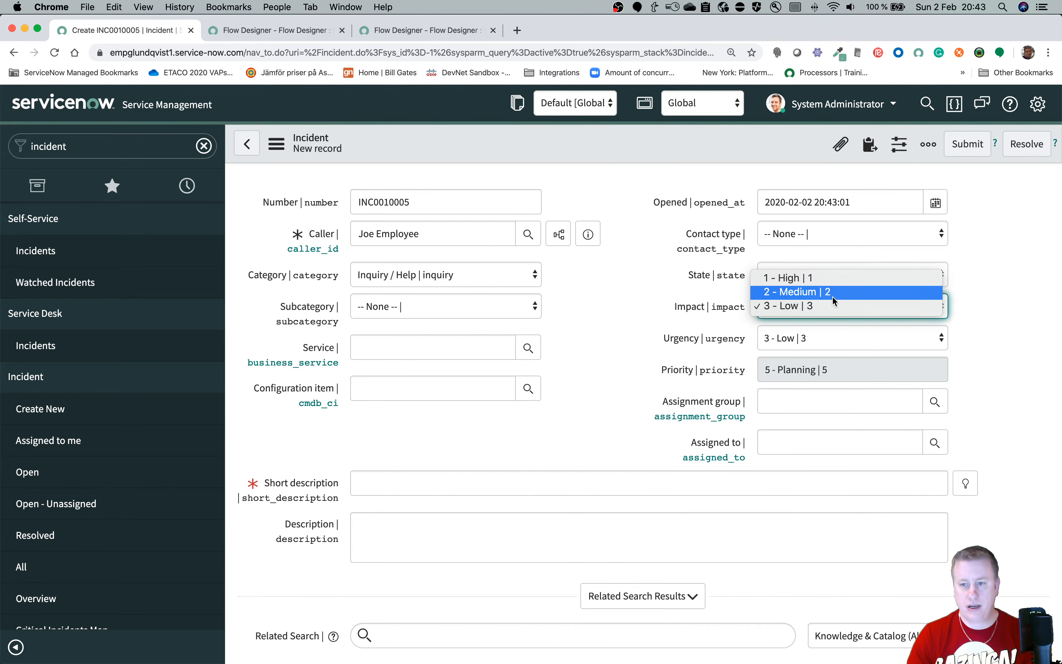
click(828, 280)
click(807, 338)
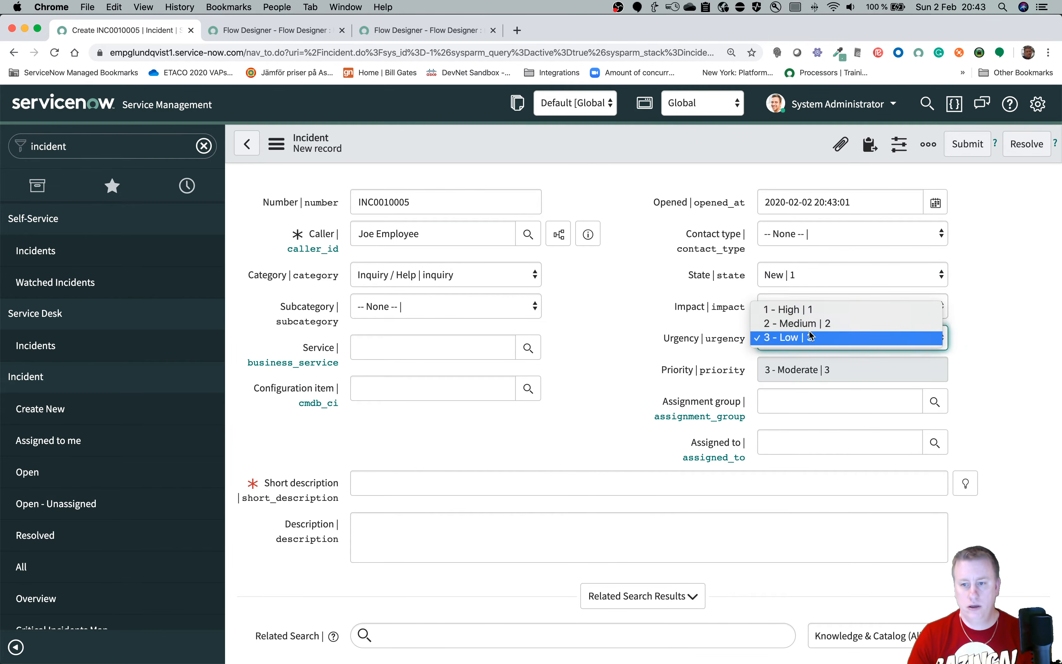
click(809, 311)
click(832, 203)
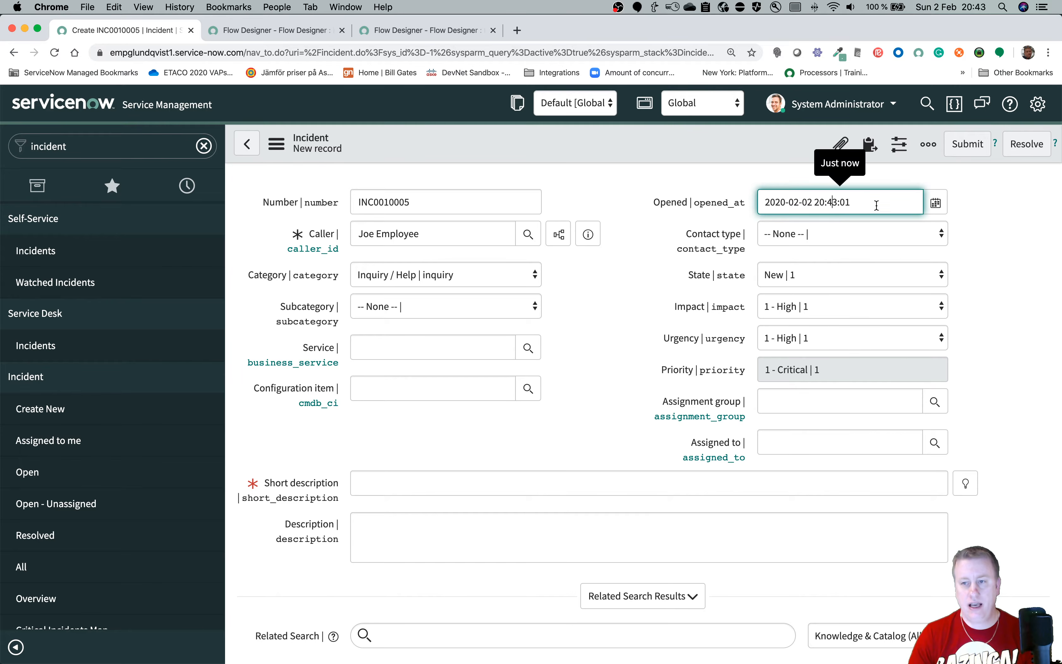
key(Right)
key(BackSpace)
key(BackSpace)
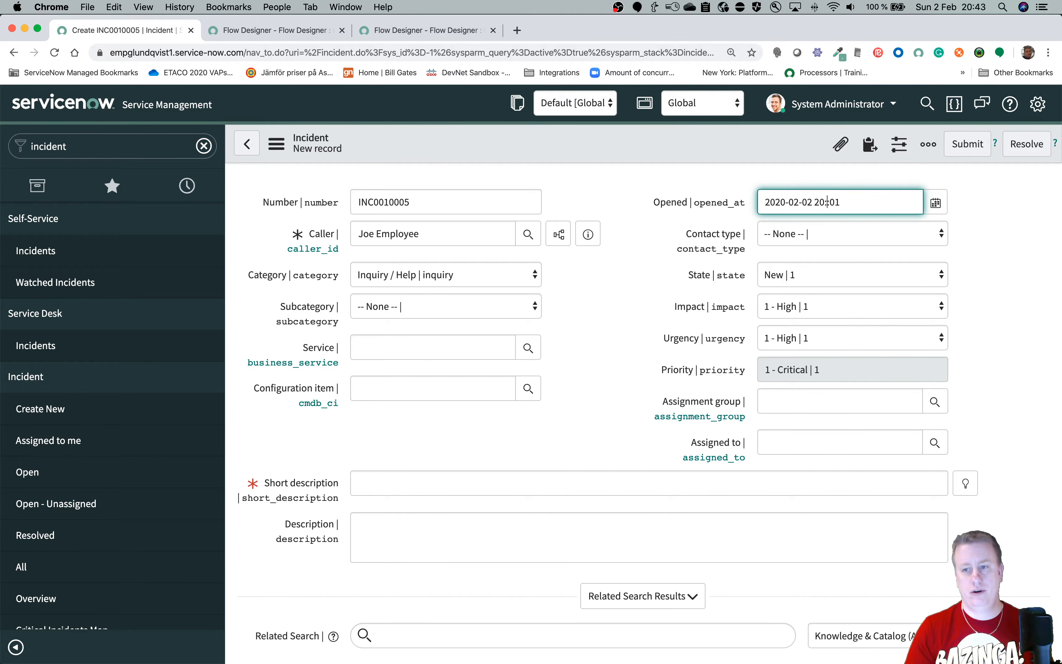
text(00:0)
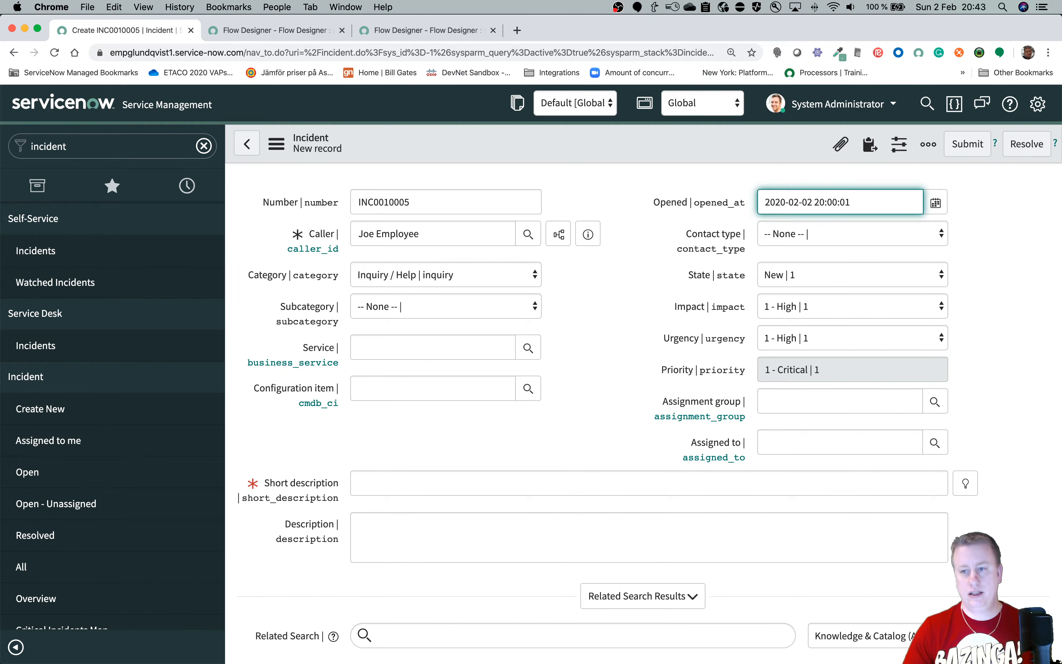
Enter "tsg" as the incident's short description and save the record while staying on the form.
right_click(707, 143)
click(435, 483)
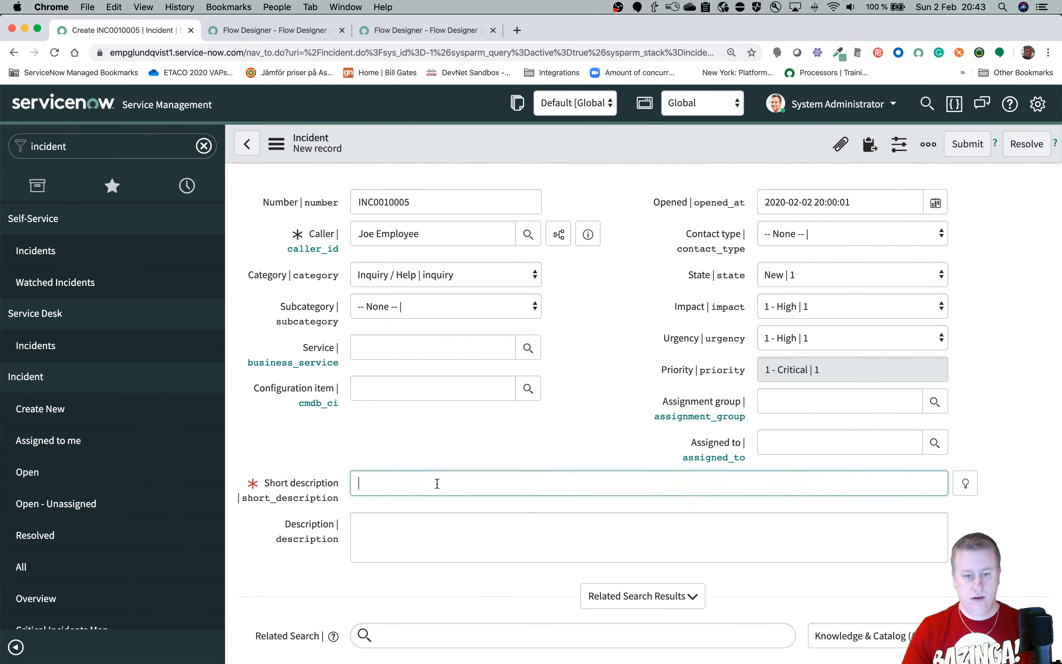
text(tsg)
right_click(558, 144)
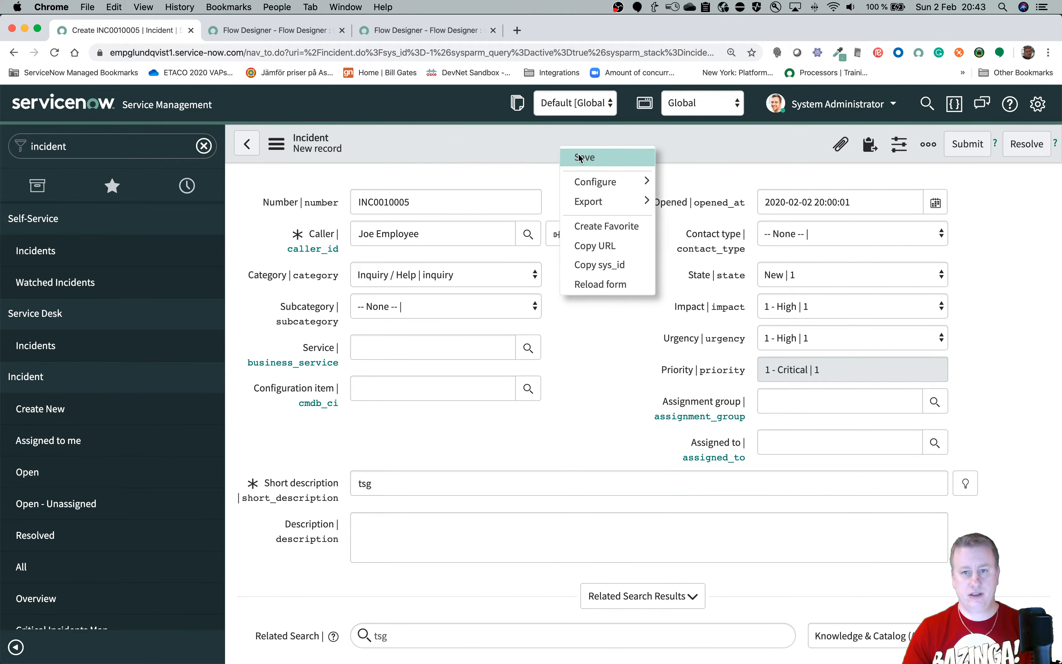
click(578, 154)
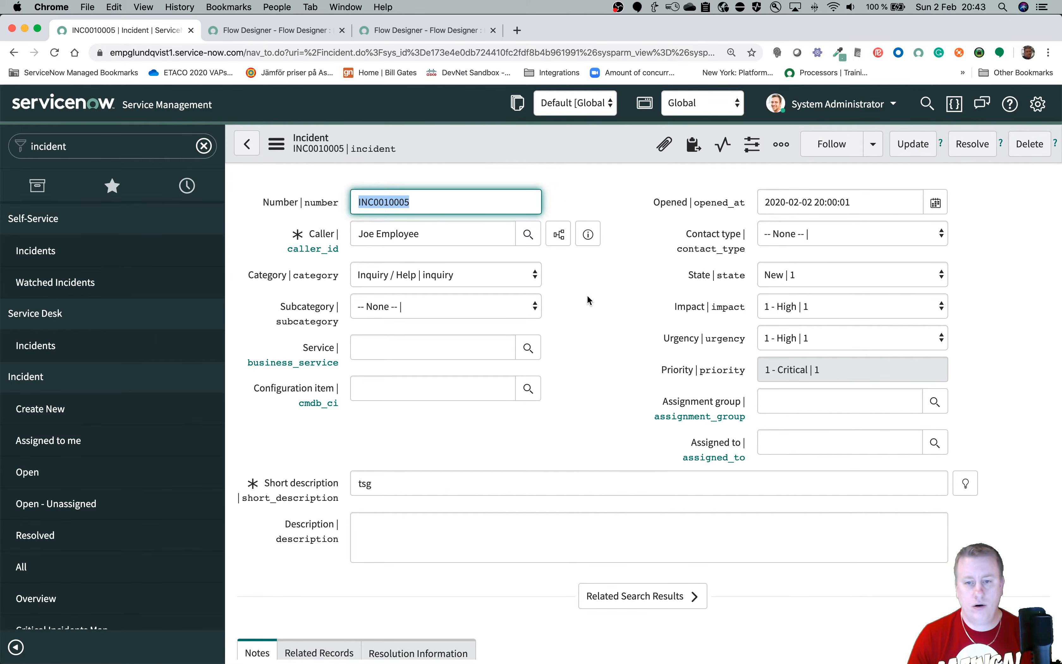
Check the incident's attached Task SLA and preview its timing and elapsed percentage details.
scroll(588, 300, down, 15)
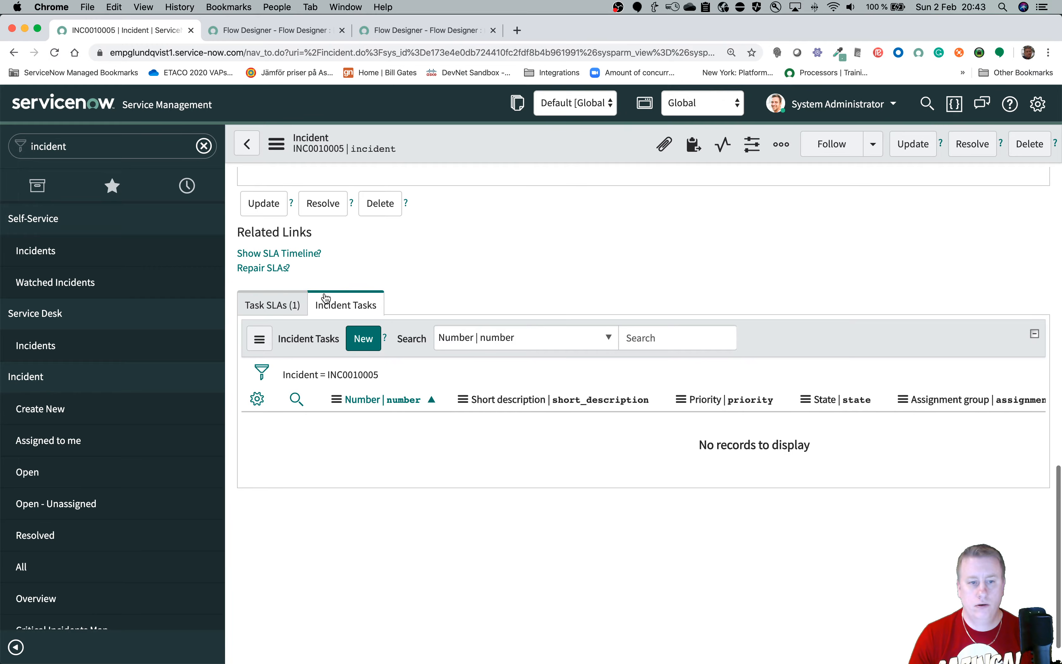
click(259, 304)
scroll(583, 441, right, 5)
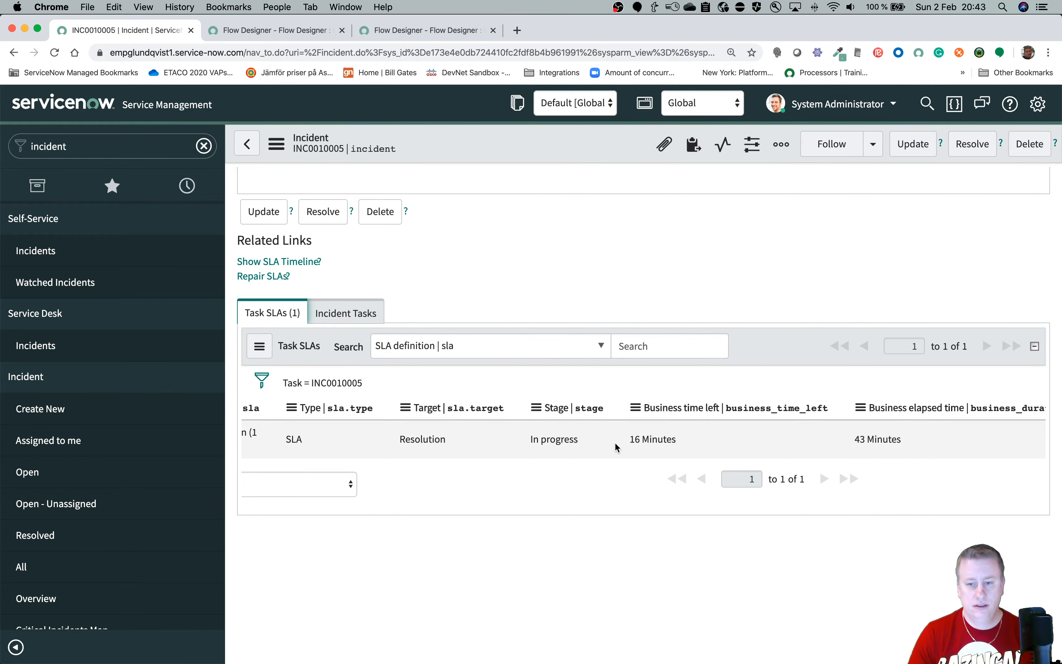
scroll(395, 415, left, 3)
scroll(395, 416, left, 2)
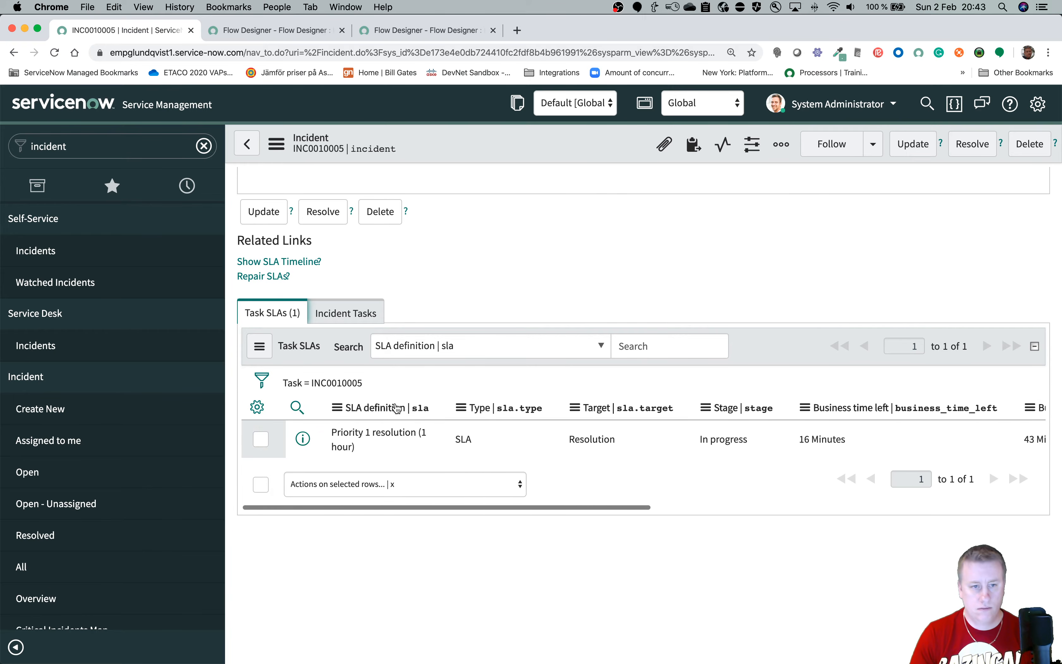
click(302, 439)
scroll(411, 483, down, 5)
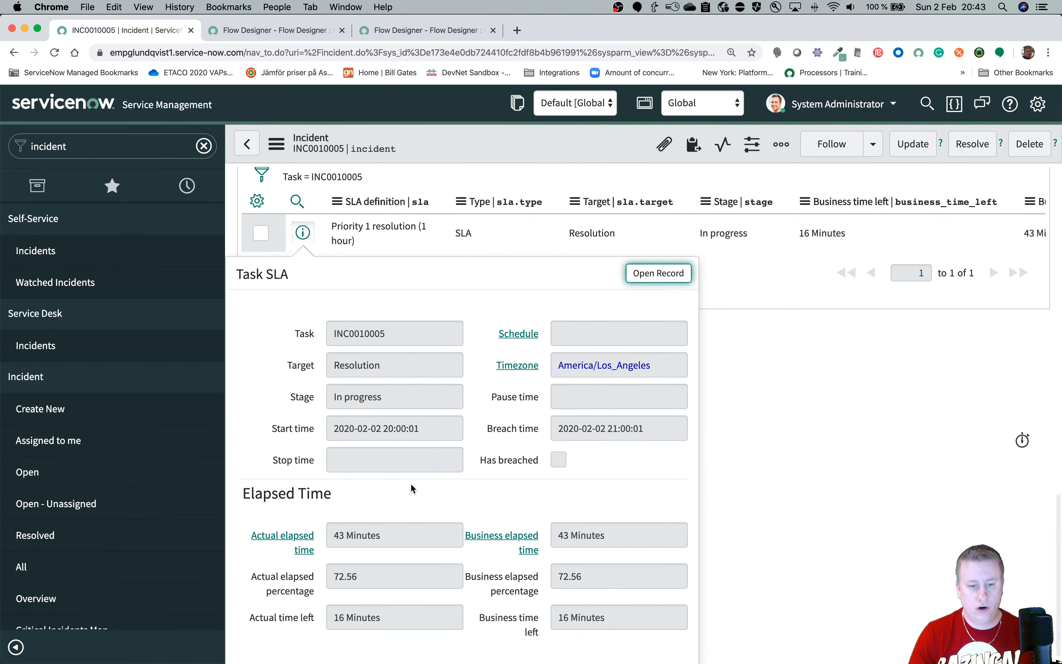
Open the full Task SLA record for Priority 1 resolution (1 hour) and show its related flow execution.
click(642, 277)
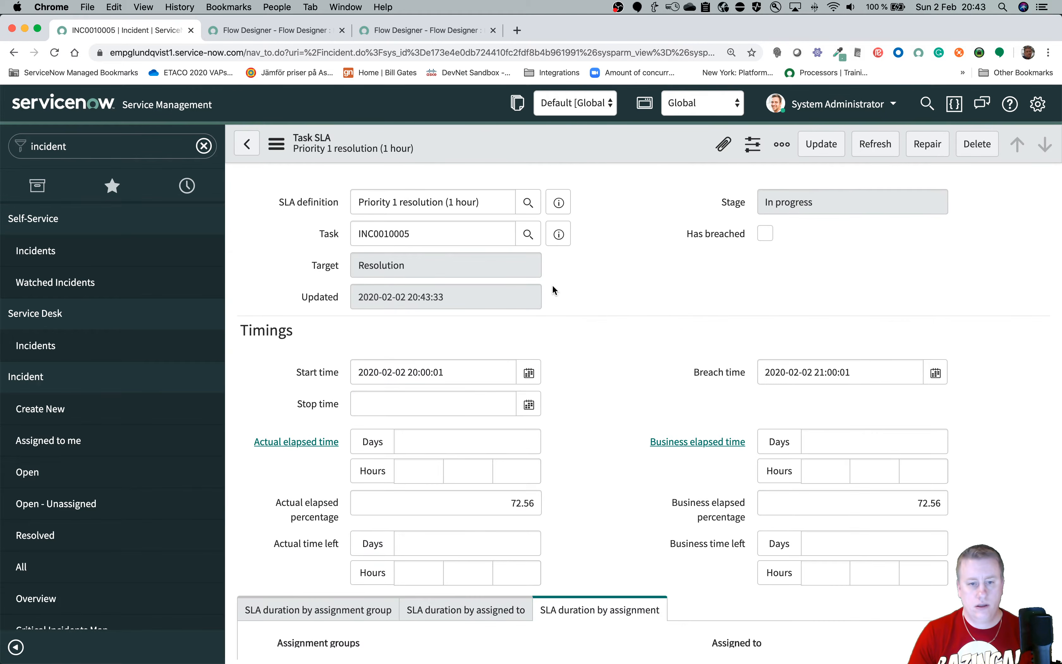
scroll(568, 355, down, 10)
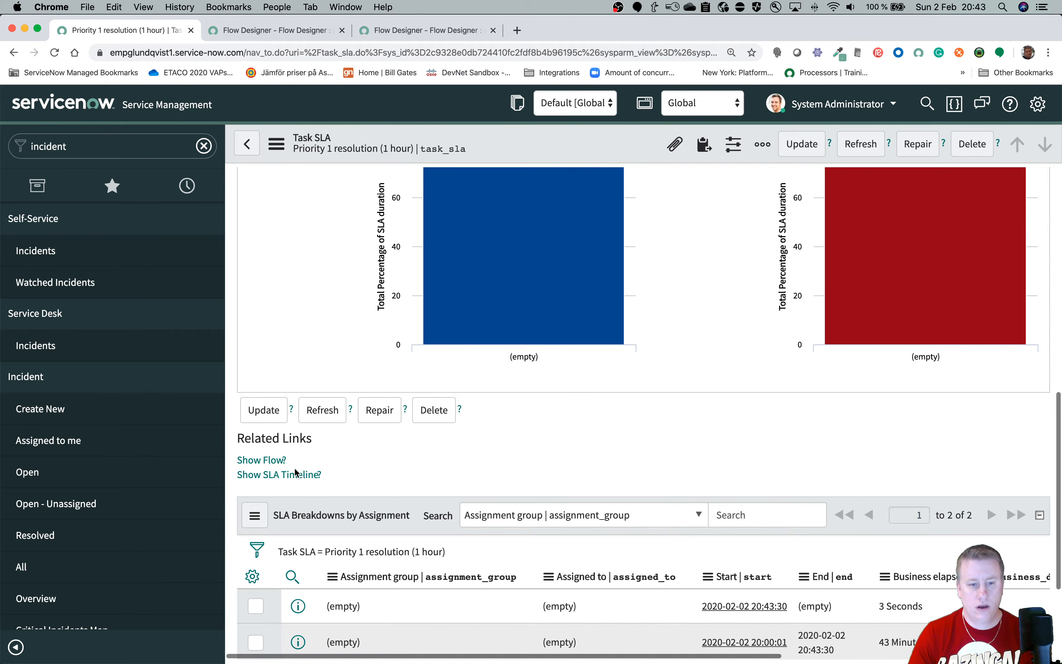
click(253, 462)
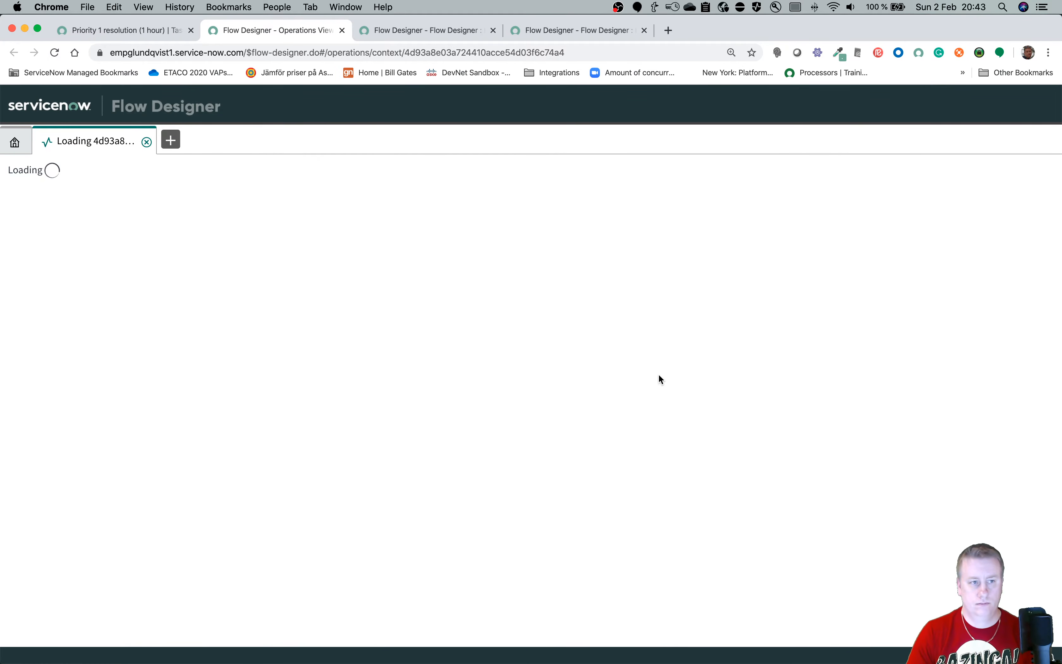
Expand action 1, the first SLA Percentage Timer, in the flow execution and examine its output status.
scroll(473, 332, down, 2)
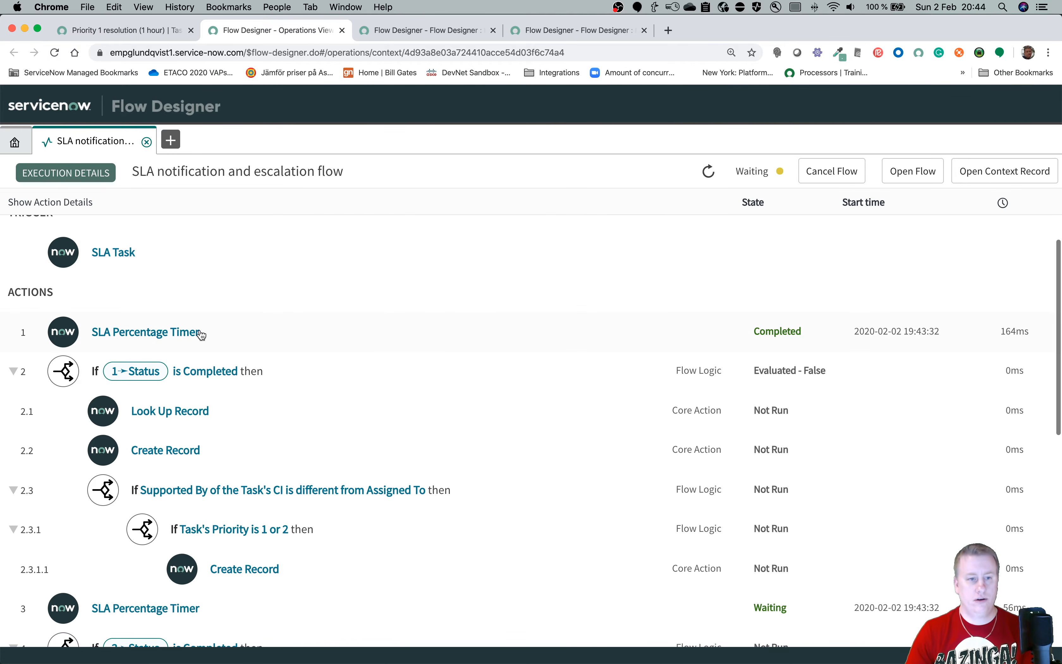
click(177, 334)
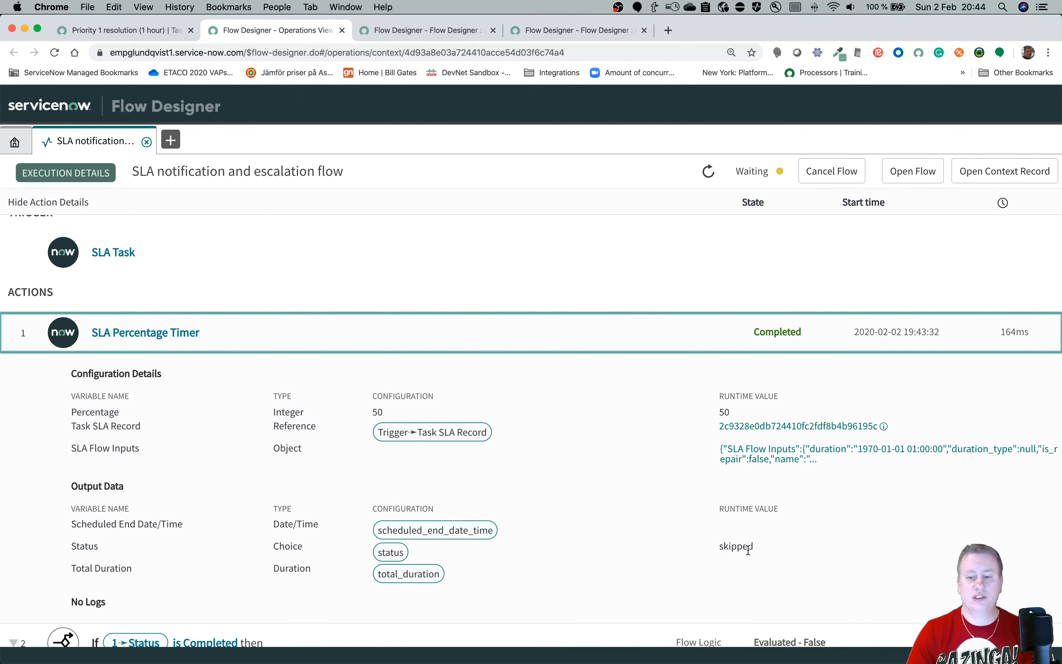
drag(751, 547, 732, 548)
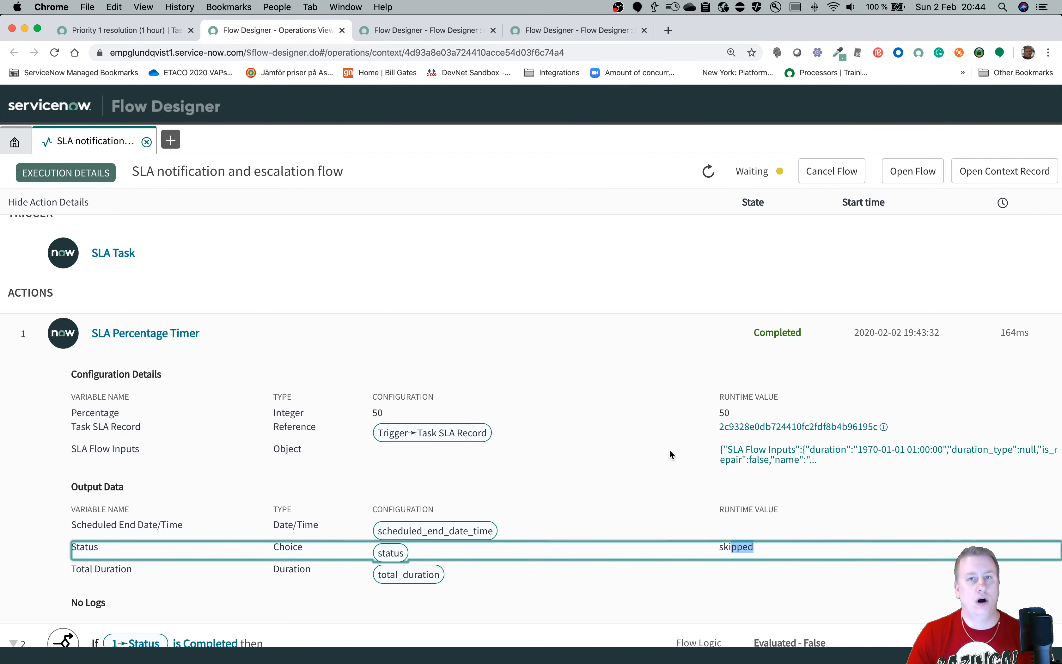
scroll(668, 457, down, 5)
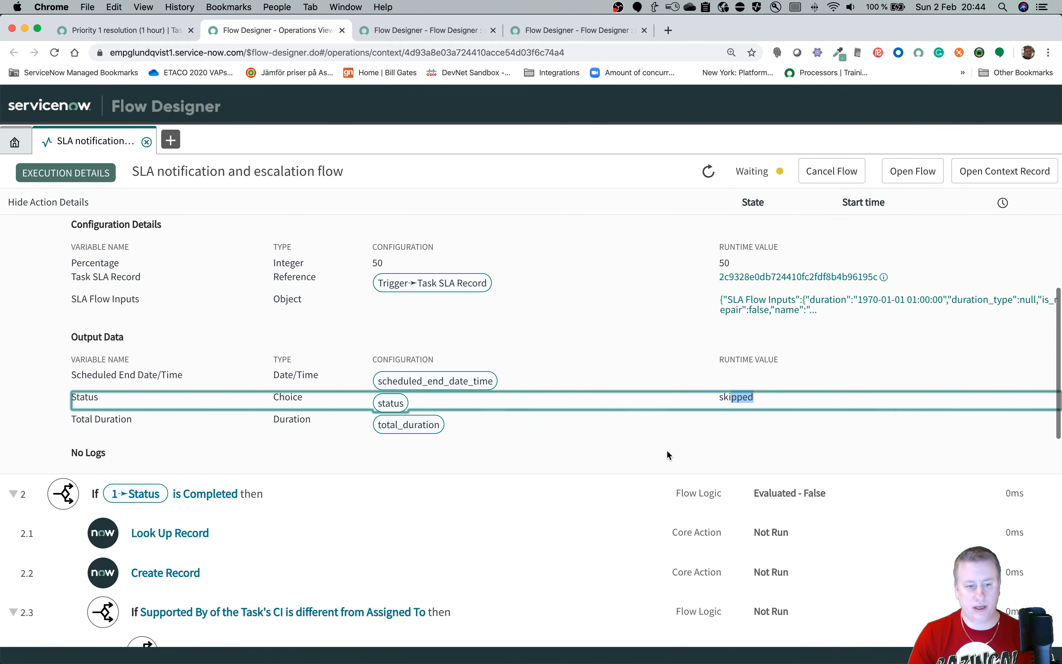
Expand action 3, the second SLA Percentage Timer, and examine its scheduled end date/time and status.
scroll(666, 457, down, 5)
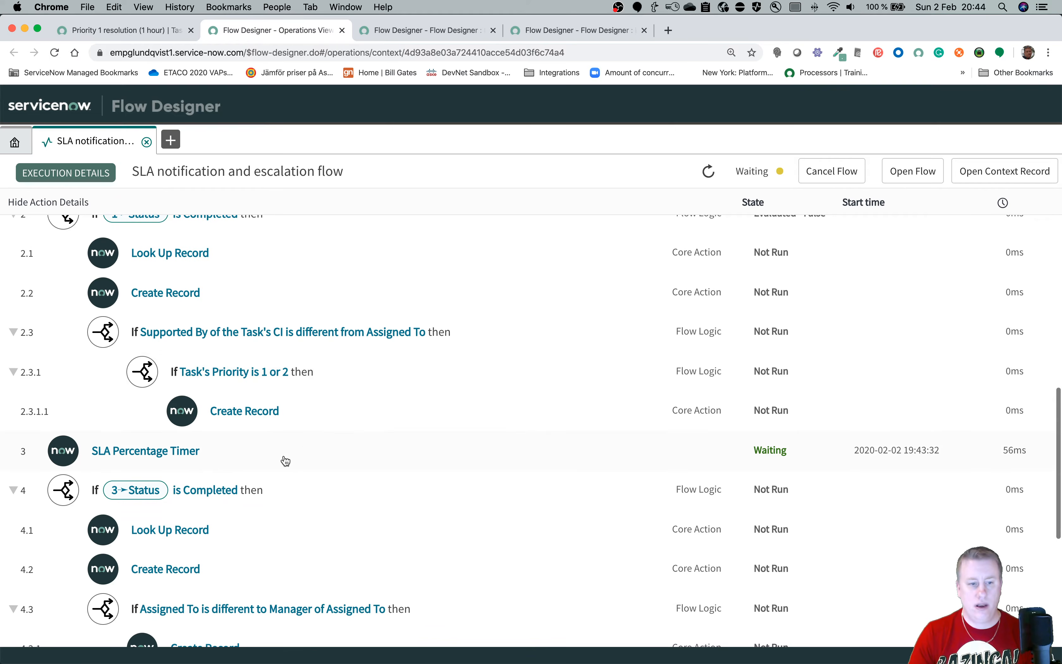
click(196, 460)
scroll(706, 467, down, 4)
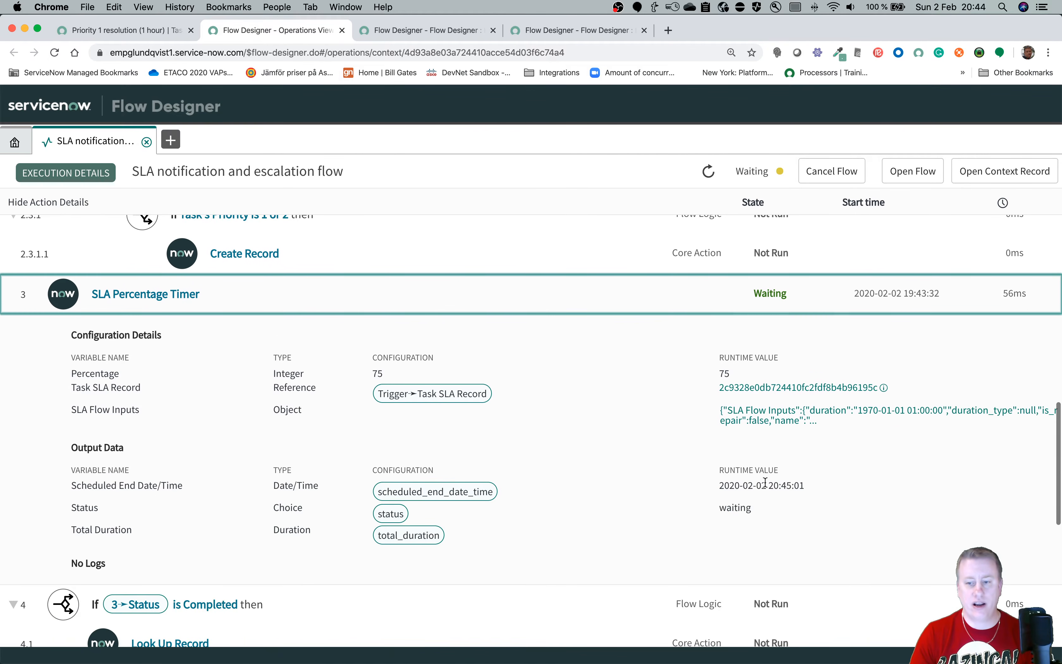
drag(805, 485, 720, 484)
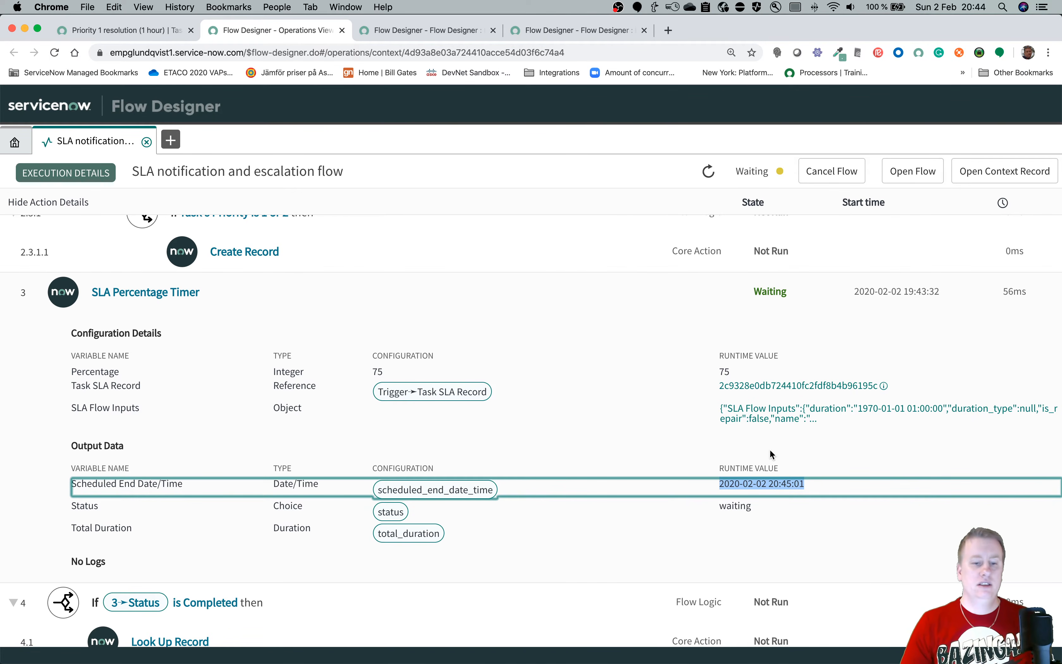
scroll(787, 437, down, 3)
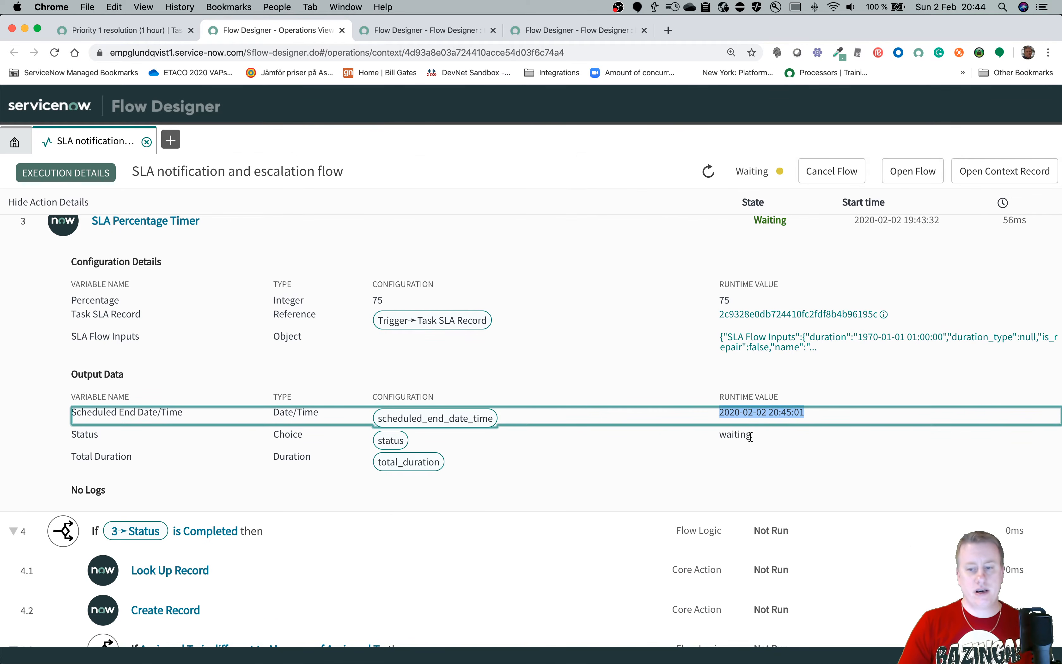
drag(751, 436, 717, 435)
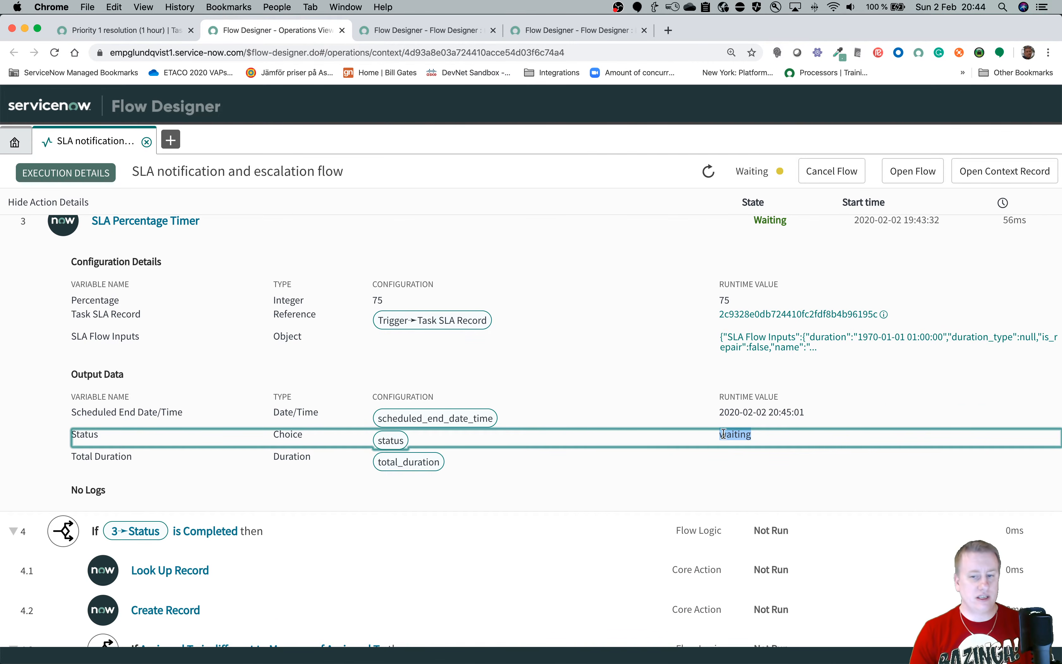
Refresh the flow execution data and check the state of the second SLA Percentage Timer.
click(708, 172)
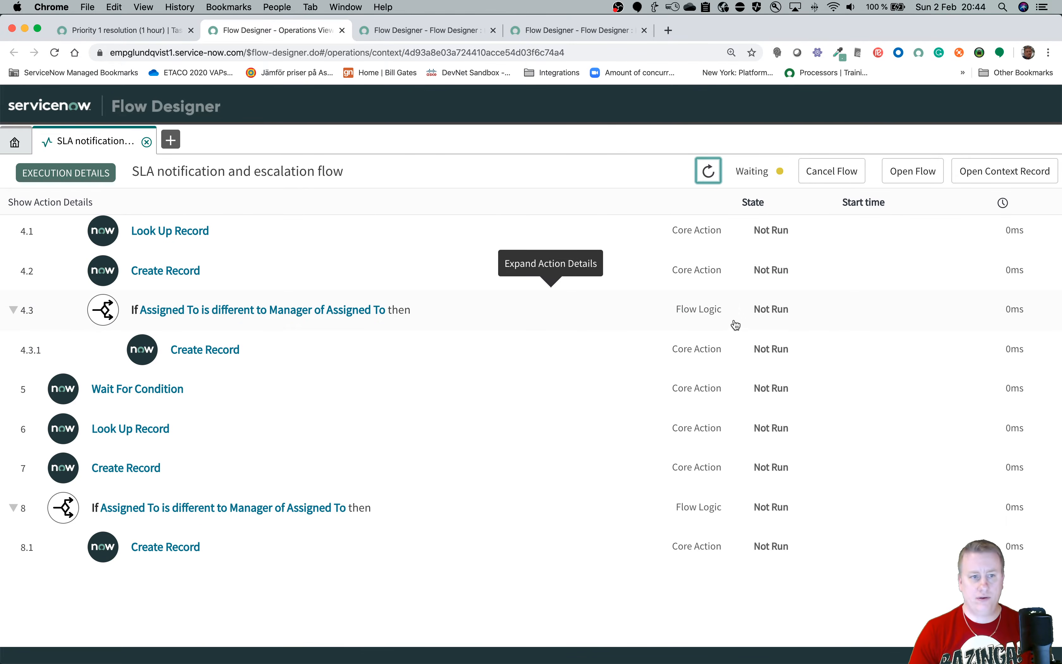
scroll(662, 312, up, 5)
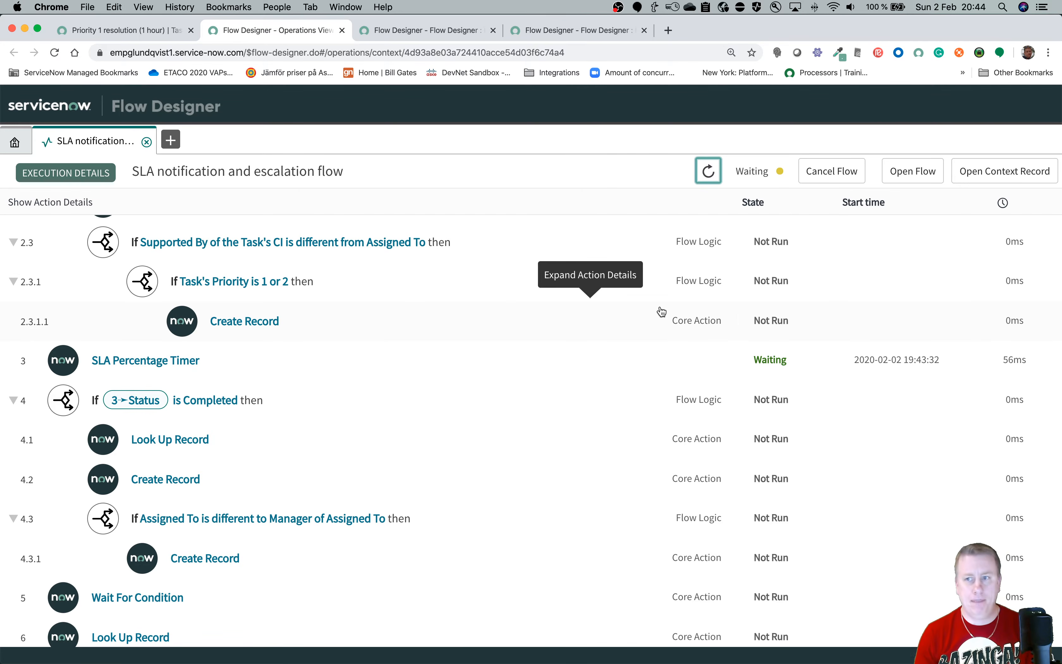
click(126, 38)
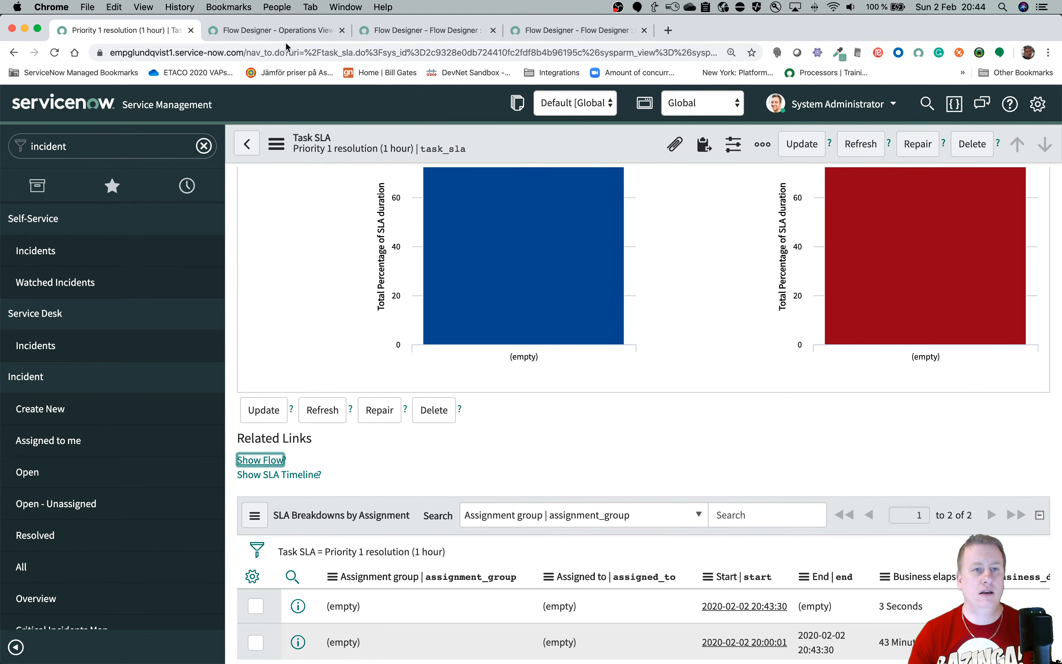
click(288, 33)
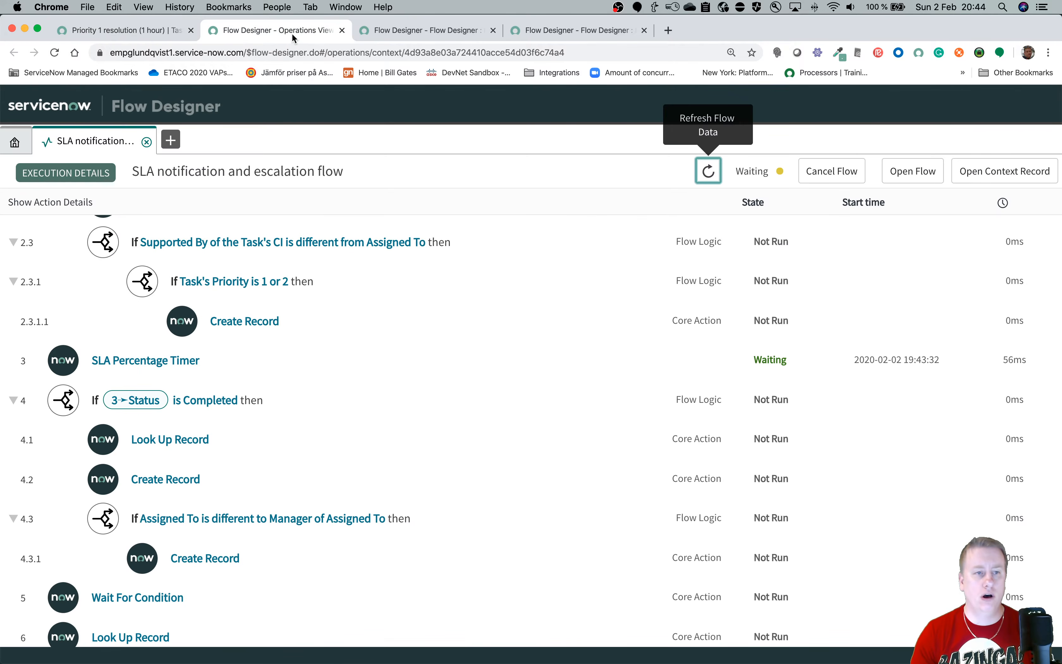
Open the EP 27 - CF problem flow and review the Run Trigger options of its Problem Created or Updated trigger.
click(15, 142)
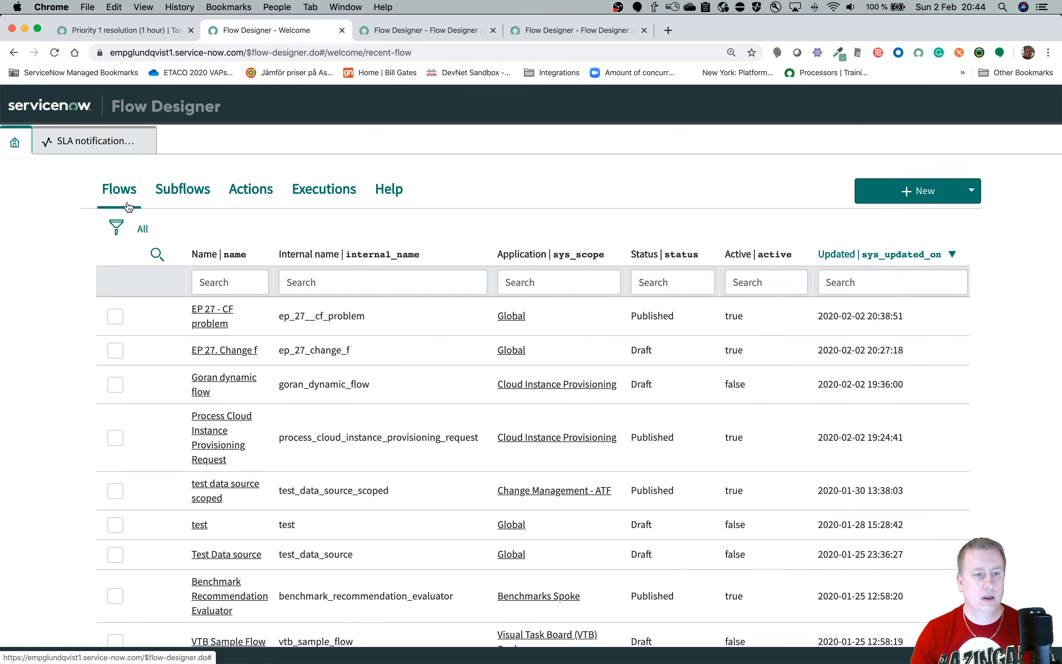
click(218, 312)
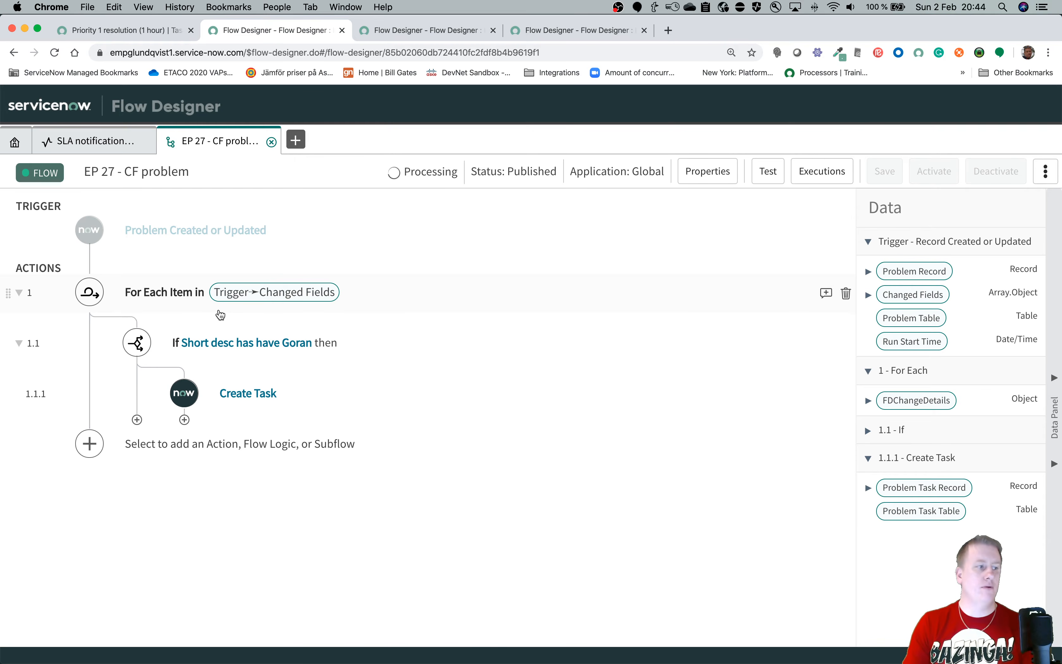
click(287, 240)
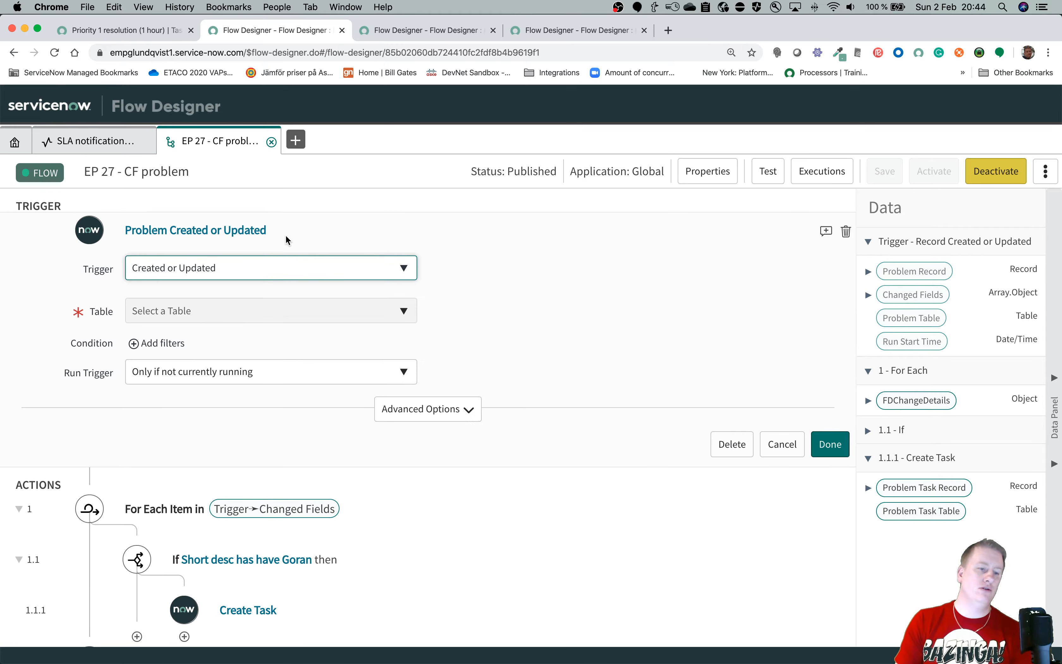
click(347, 373)
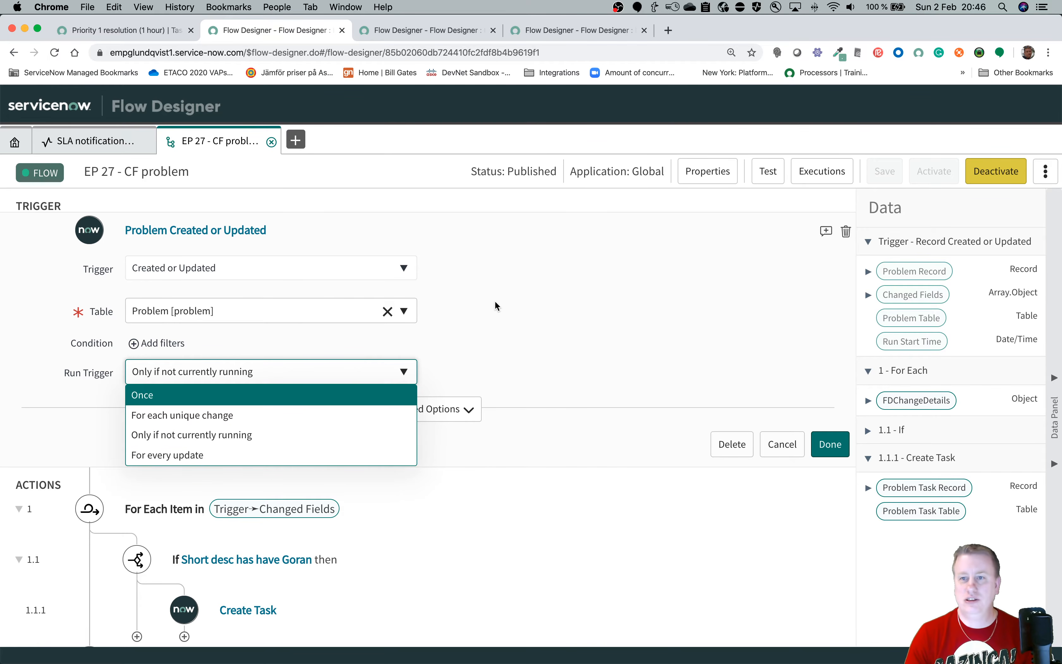
click(533, 293)
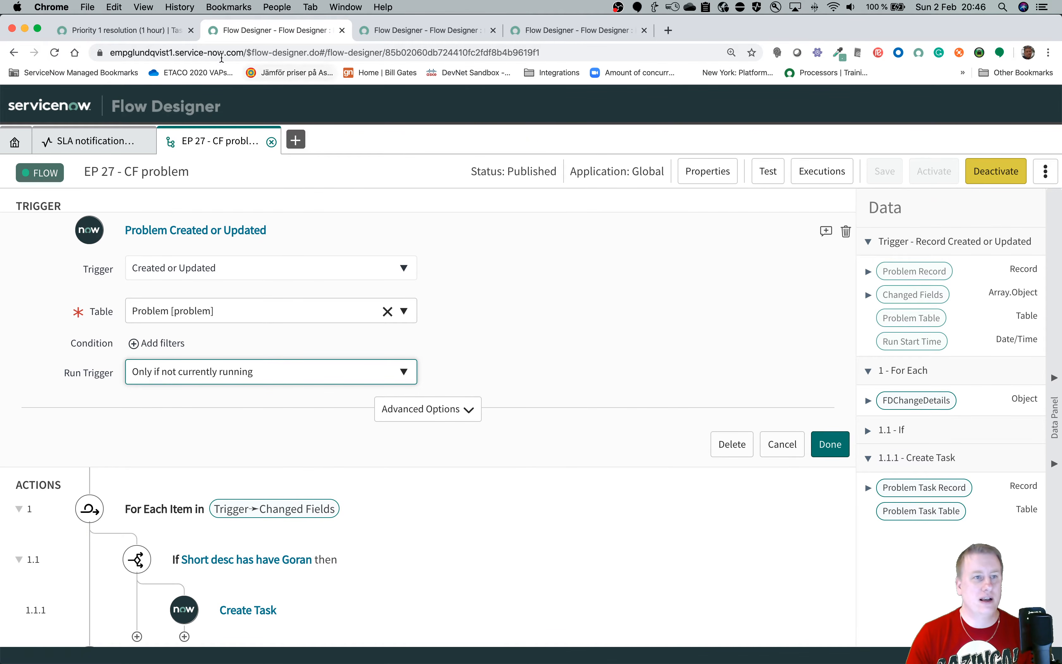
Return to the Task SLA record and check its start, breach and elapsed time values.
click(110, 28)
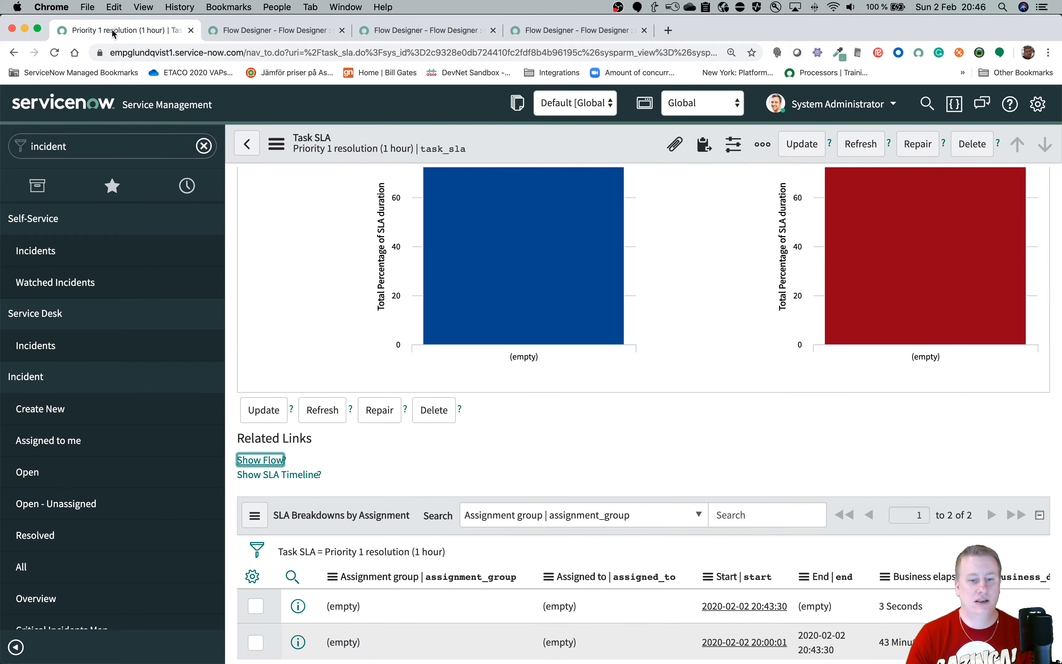
scroll(400, 254, up, 6)
scroll(400, 257, up, 1)
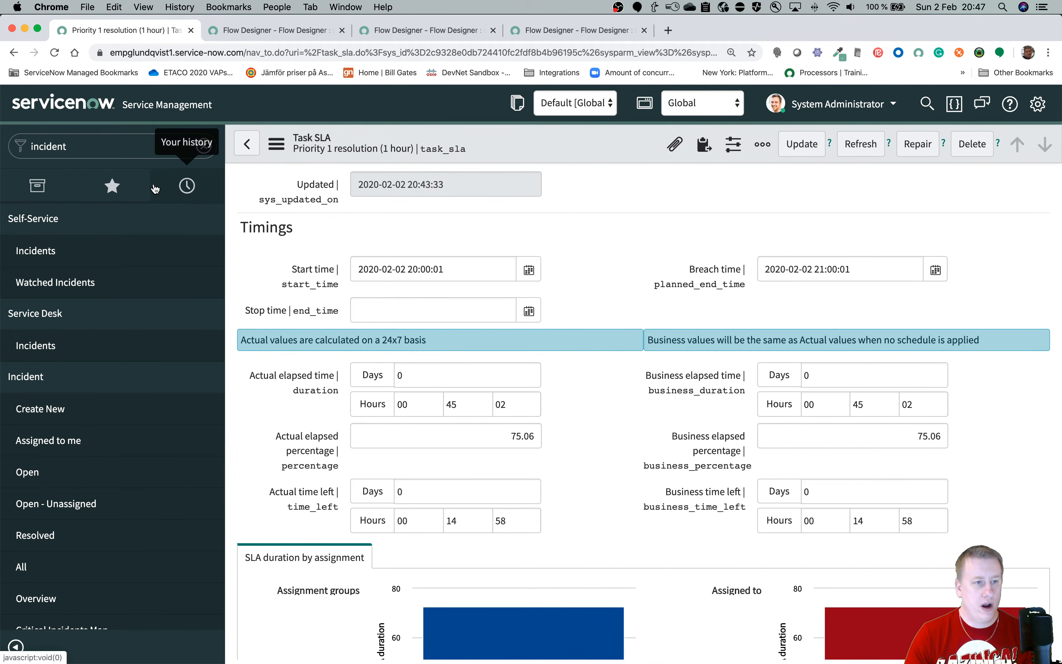
Reopen the recently viewed "tsg" incident and check the business time left on its Task SLA.
click(187, 186)
click(60, 275)
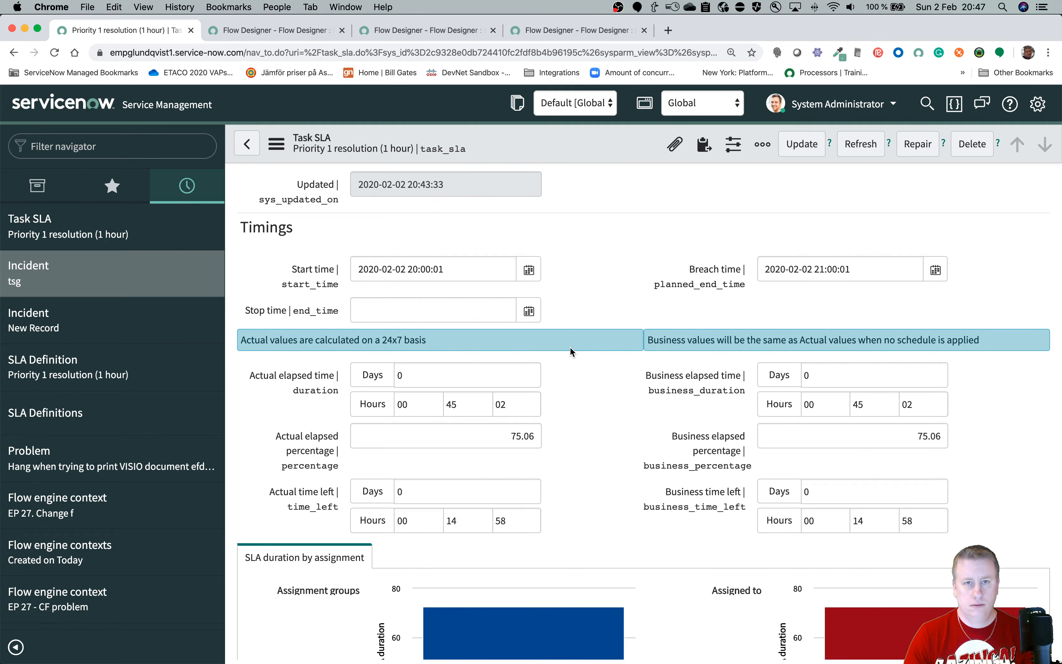
click(90, 277)
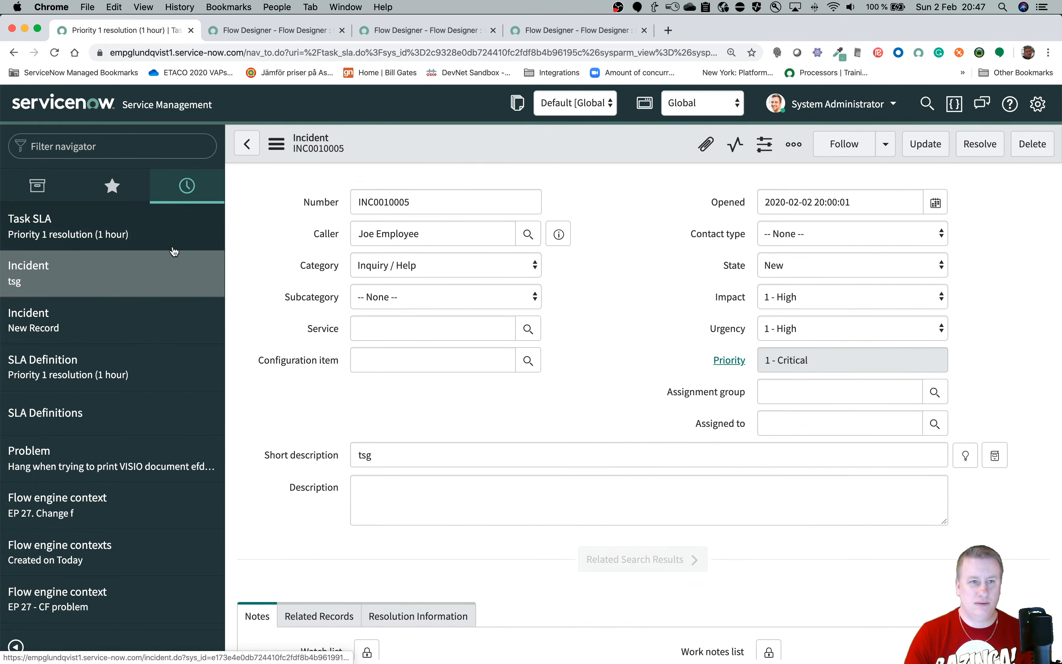
scroll(592, 373, down, 15)
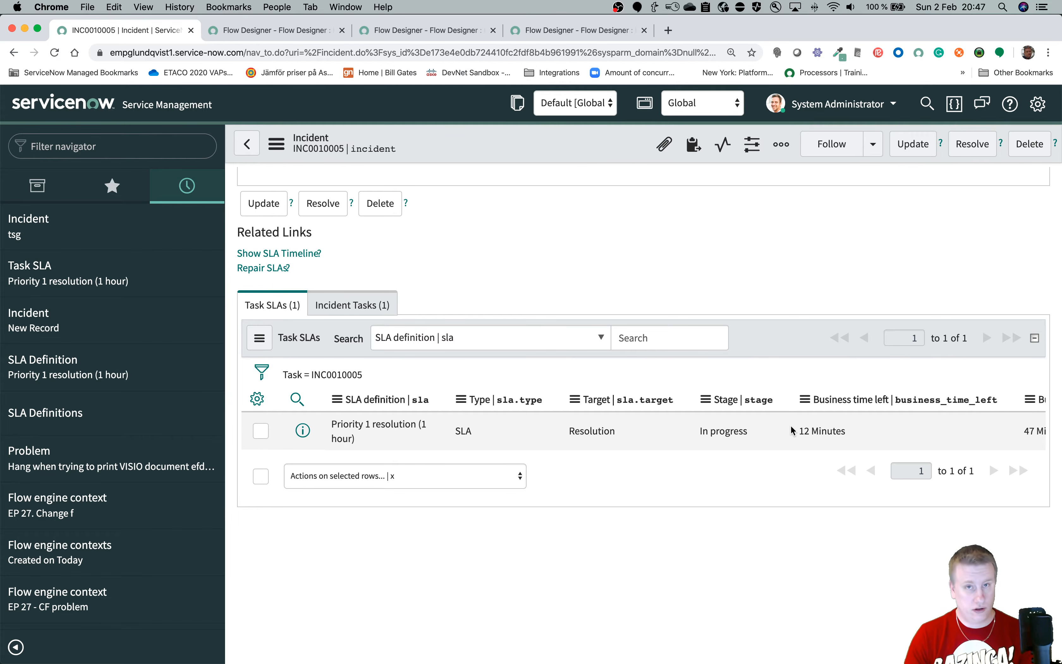
Return to the SLA notification and escalation flow execution, refresh its data and check the action states again.
click(237, 30)
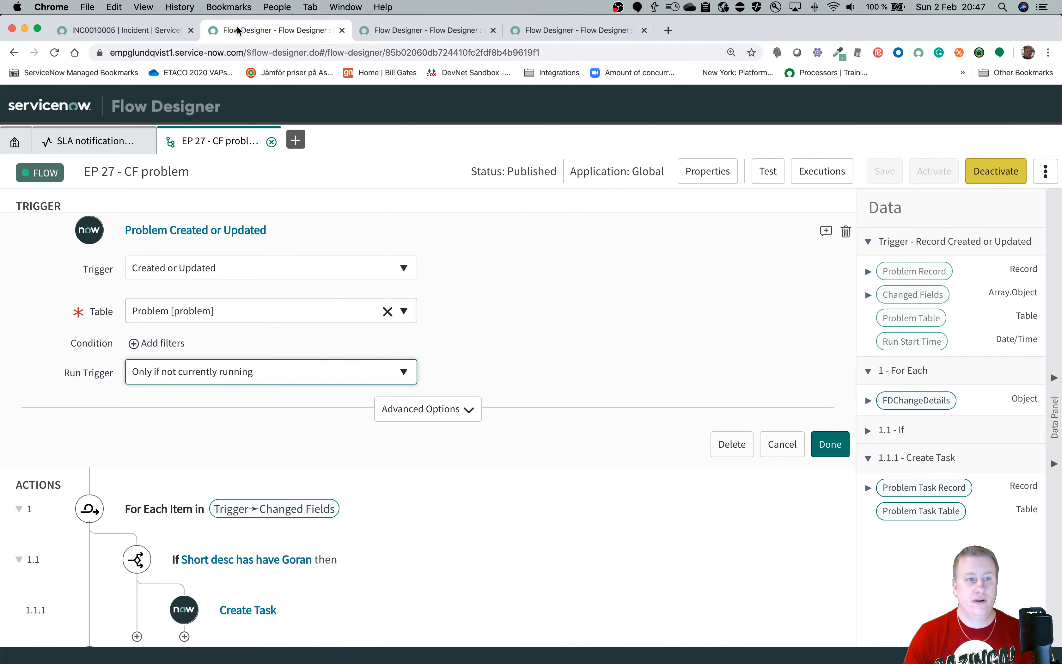
click(90, 141)
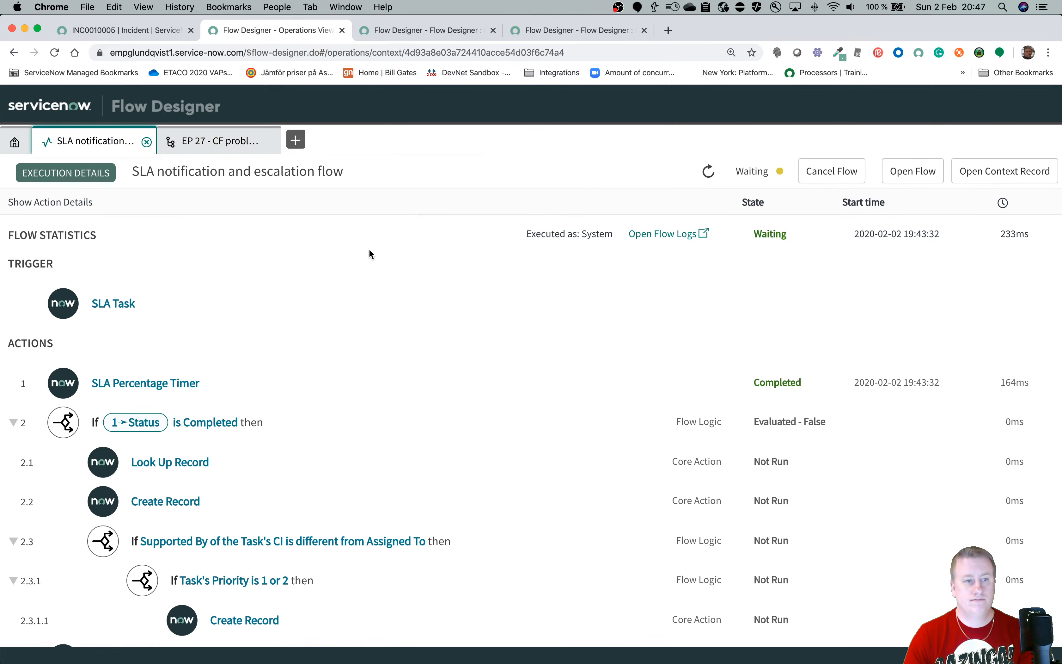
scroll(371, 253, down, 3)
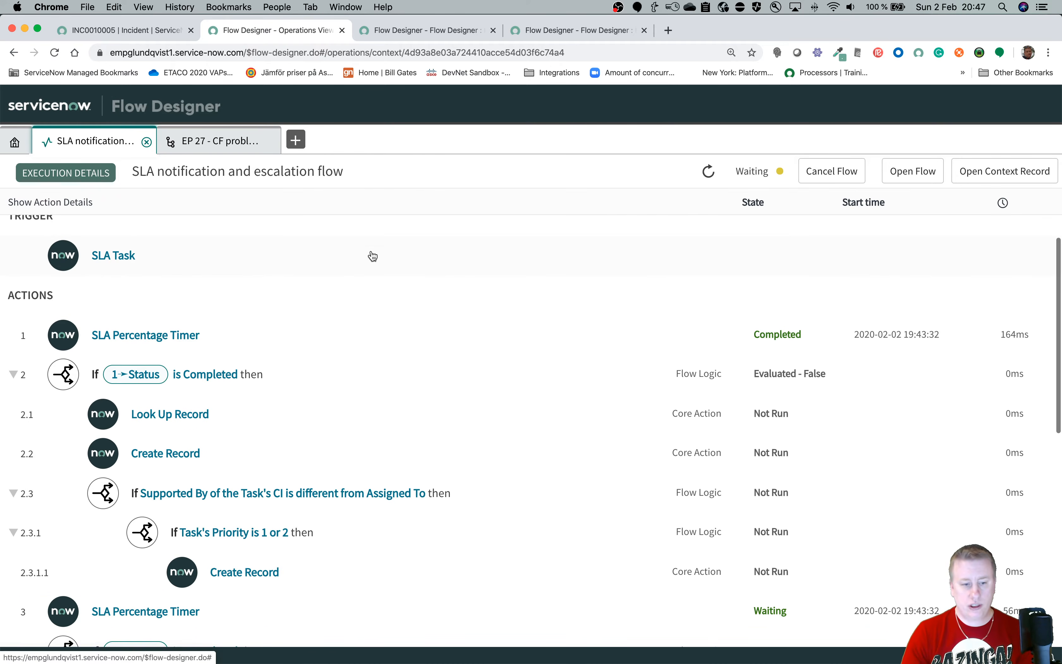
click(711, 172)
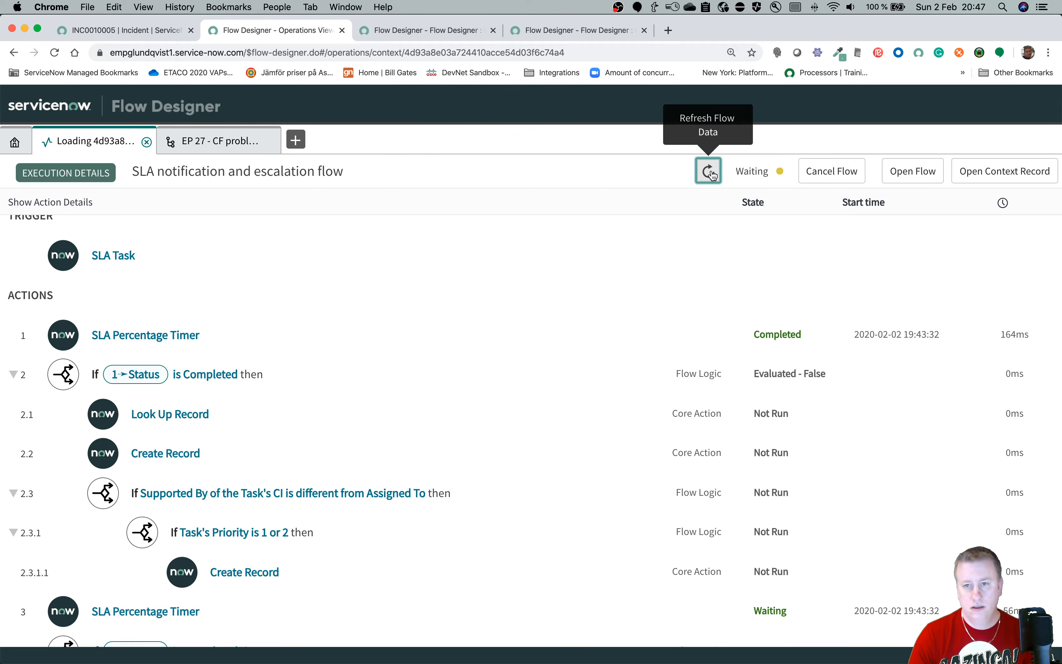
scroll(540, 322, down, 5)
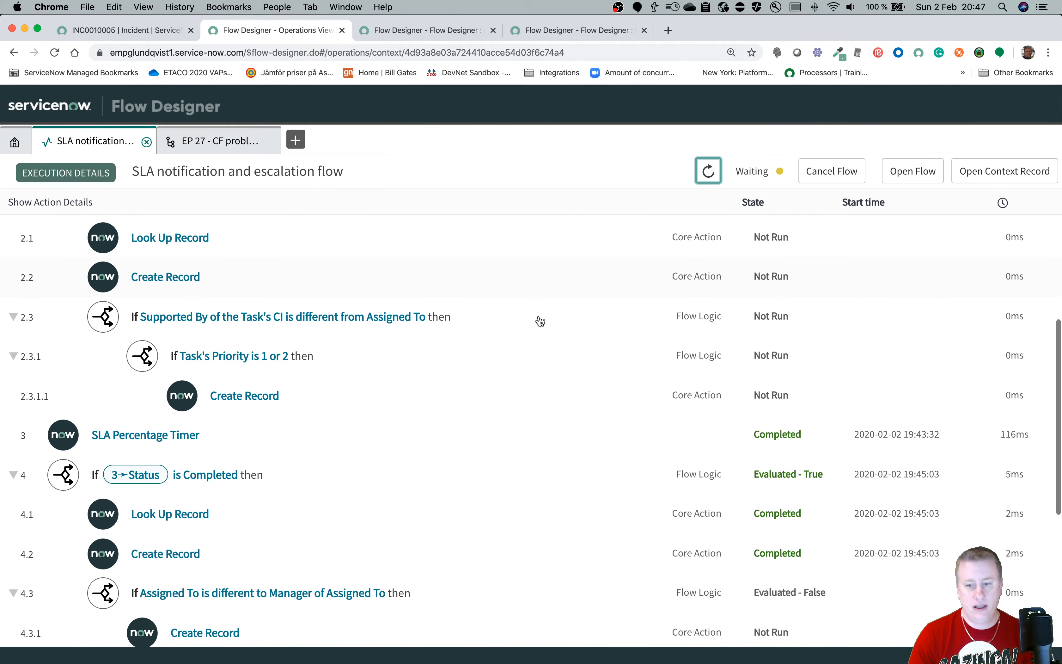
Expand the Create Record action 4.2 and examine its event configuration, output data and the actions that follow it.
click(185, 480)
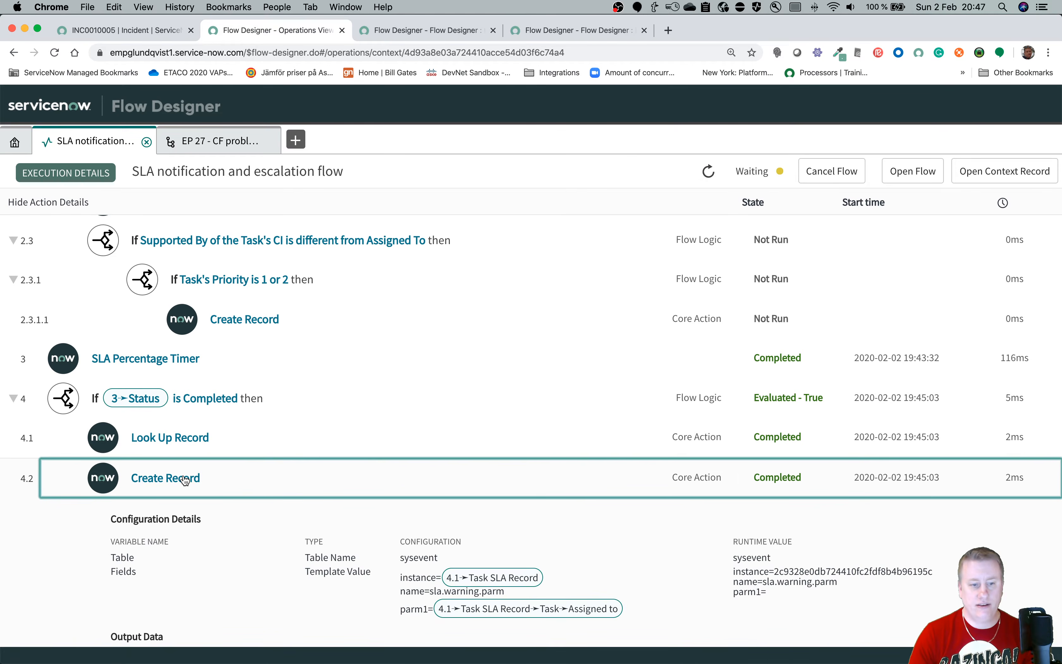
scroll(237, 477, down, 3)
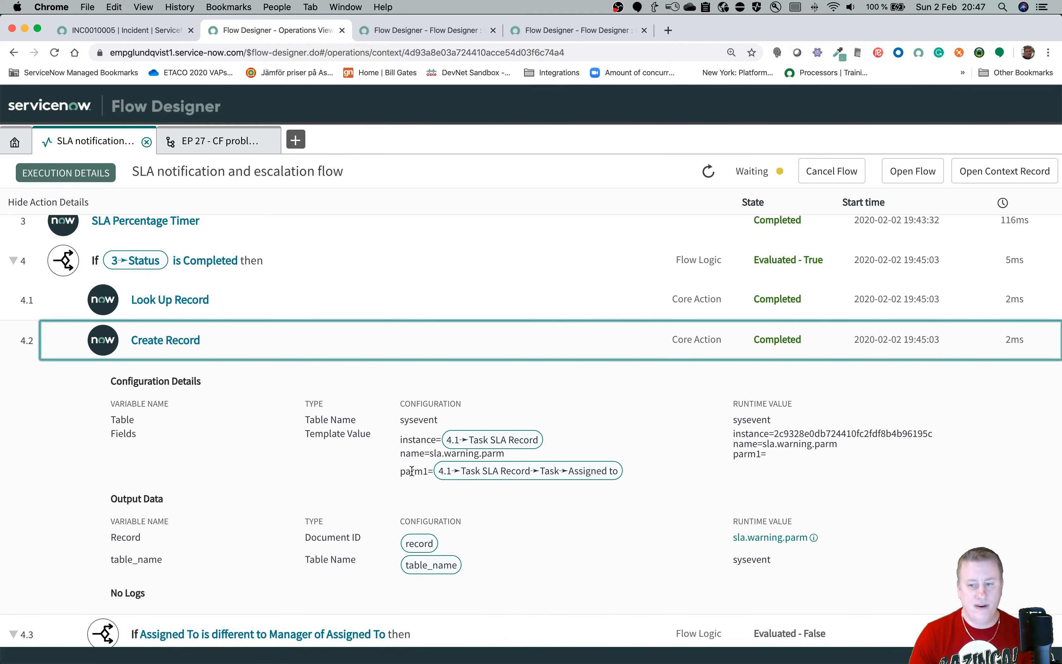
scroll(408, 482, down, 5)
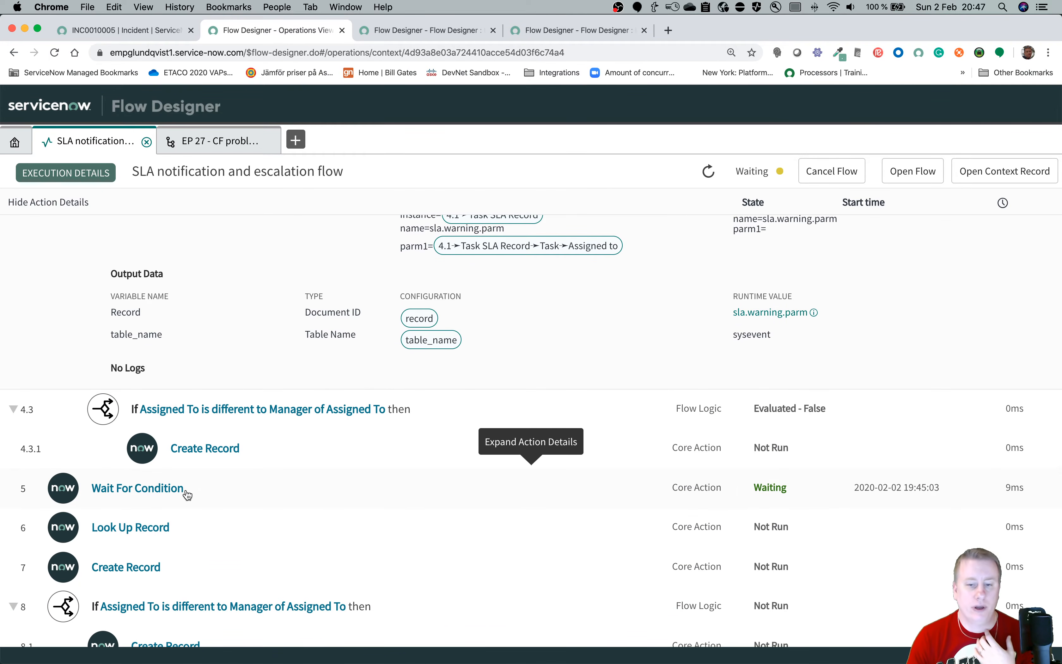
scroll(303, 433, up, 5)
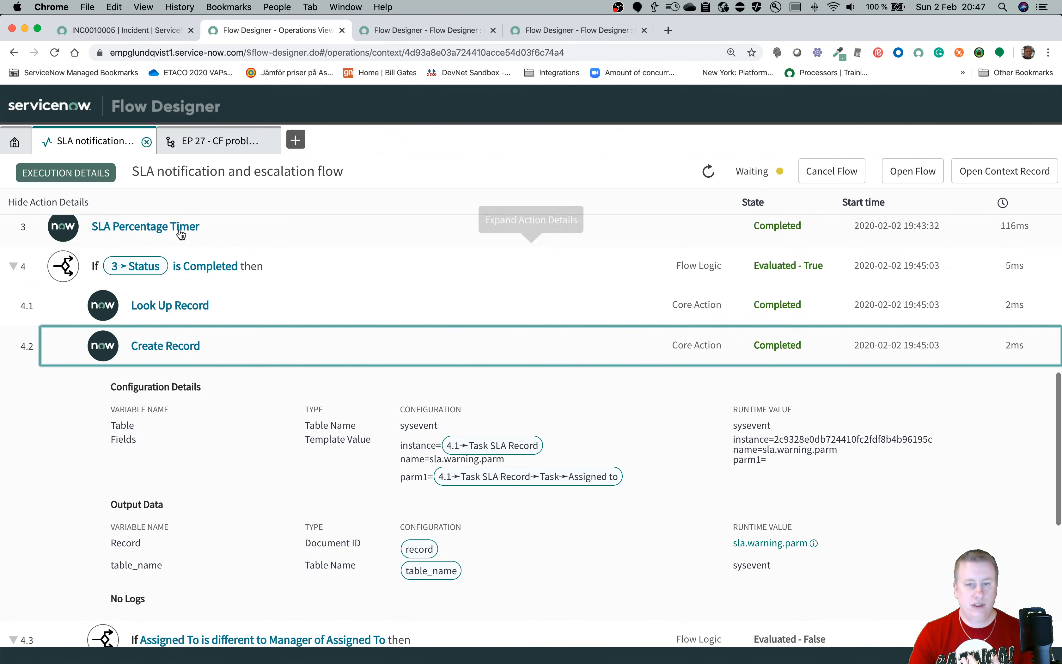
Expand the SLA Percentage Timer action 3 in the flow execution and check its status output.
click(181, 232)
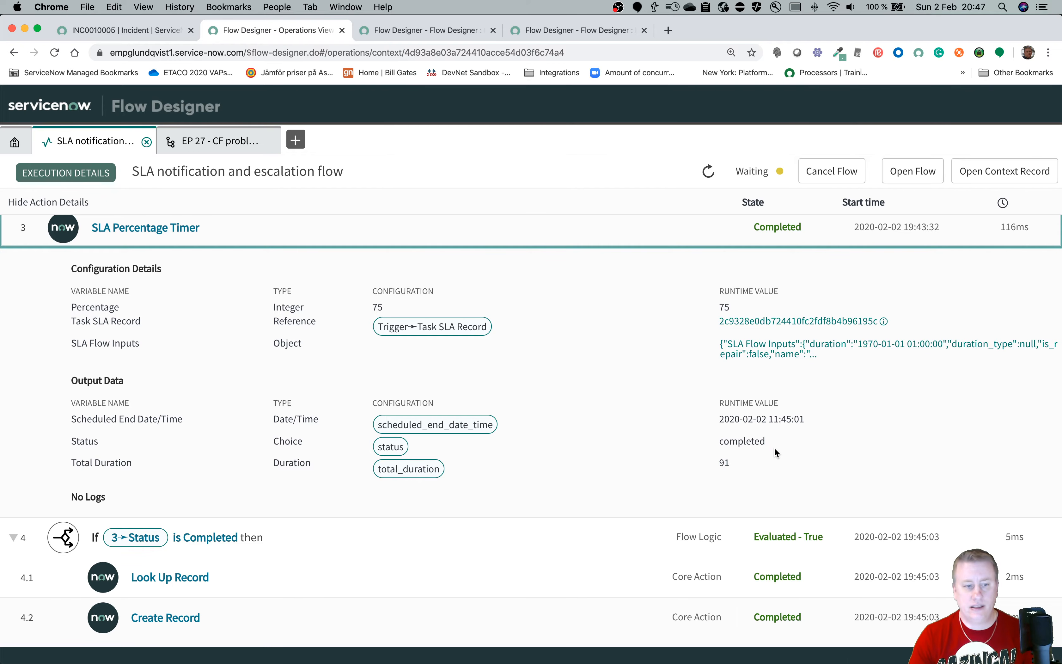
drag(770, 442, 708, 452)
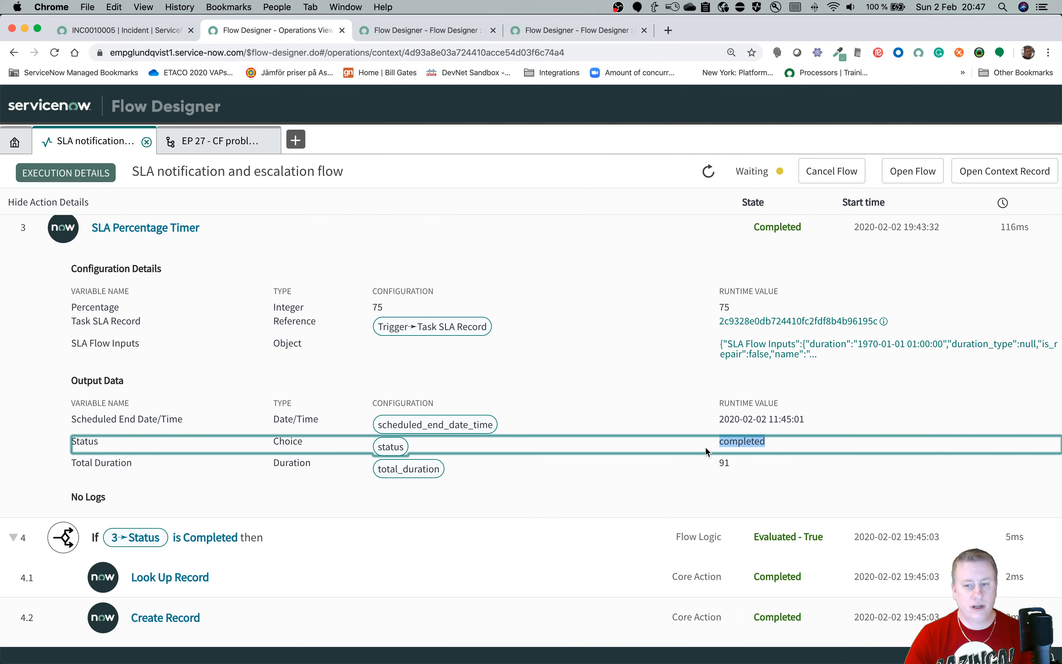
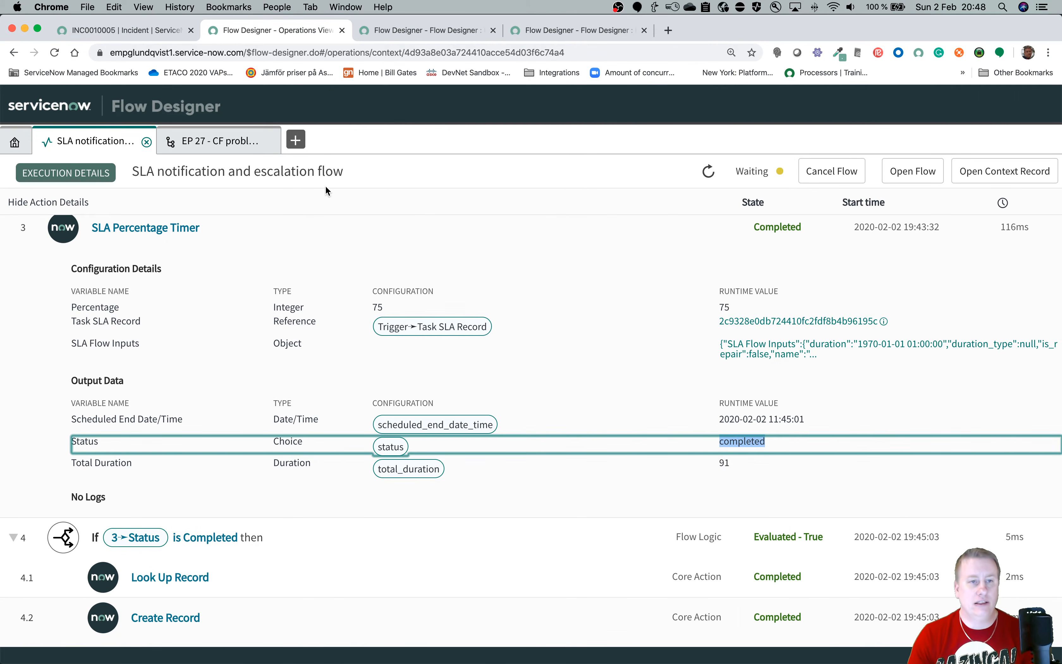
In the EP 27 - CF problem flow, add a Short description field value to the Create Task action 1.1.1.
click(202, 141)
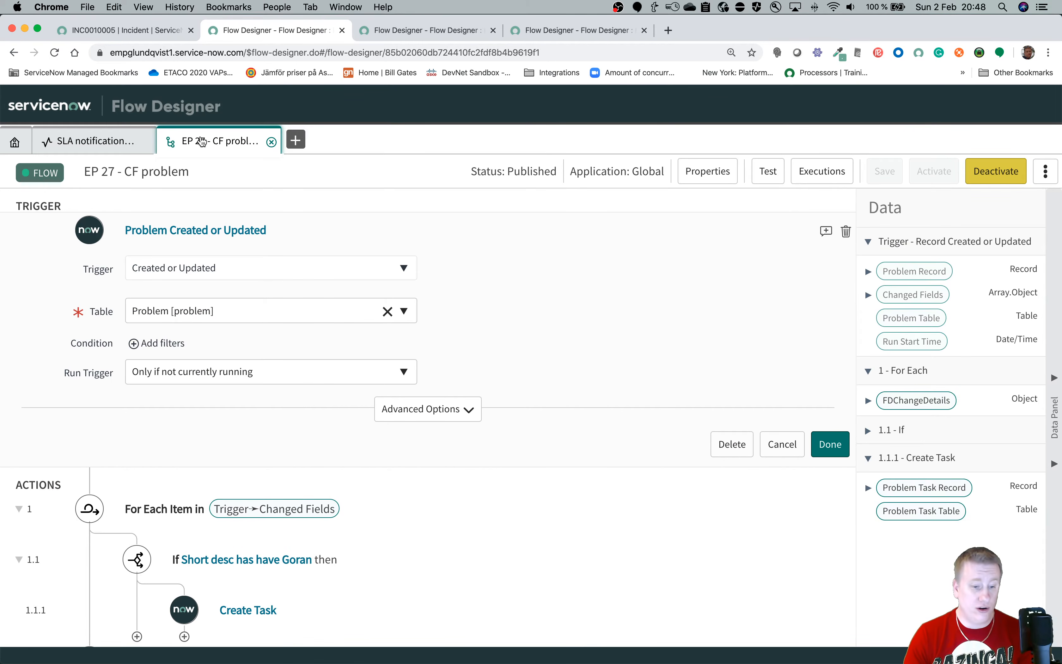
scroll(514, 245, down, 2)
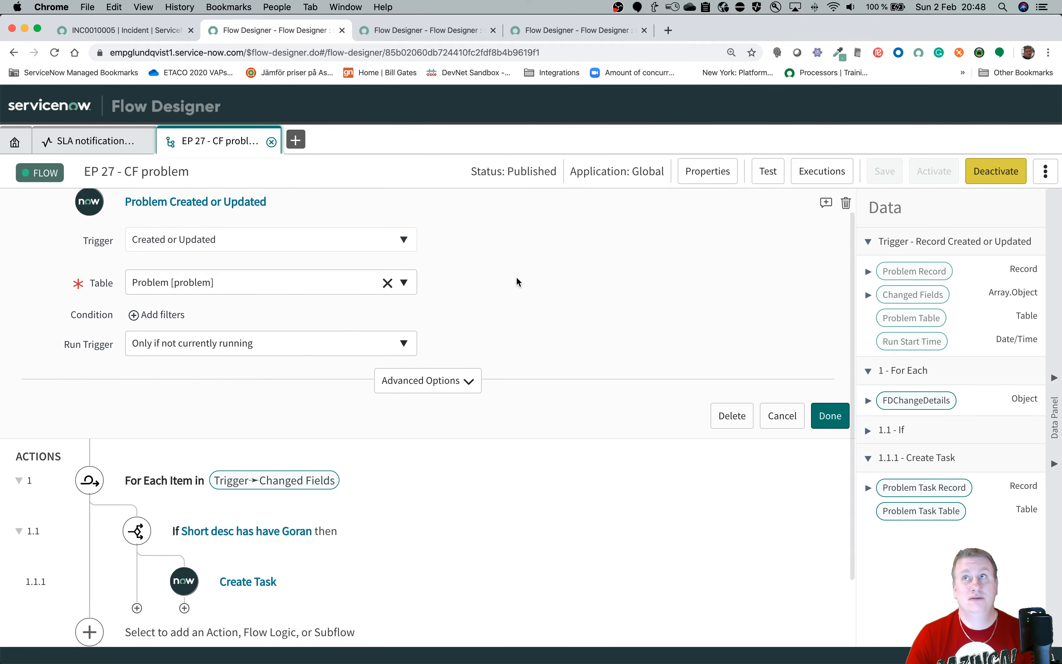
scroll(516, 287, down, 2)
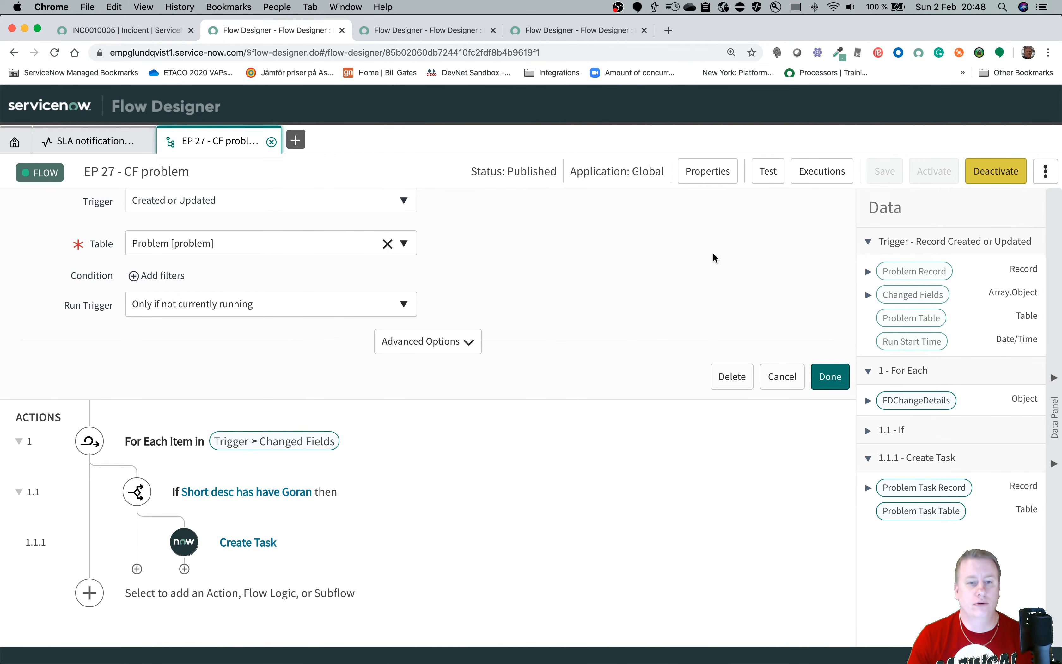
scroll(677, 263, down, 1)
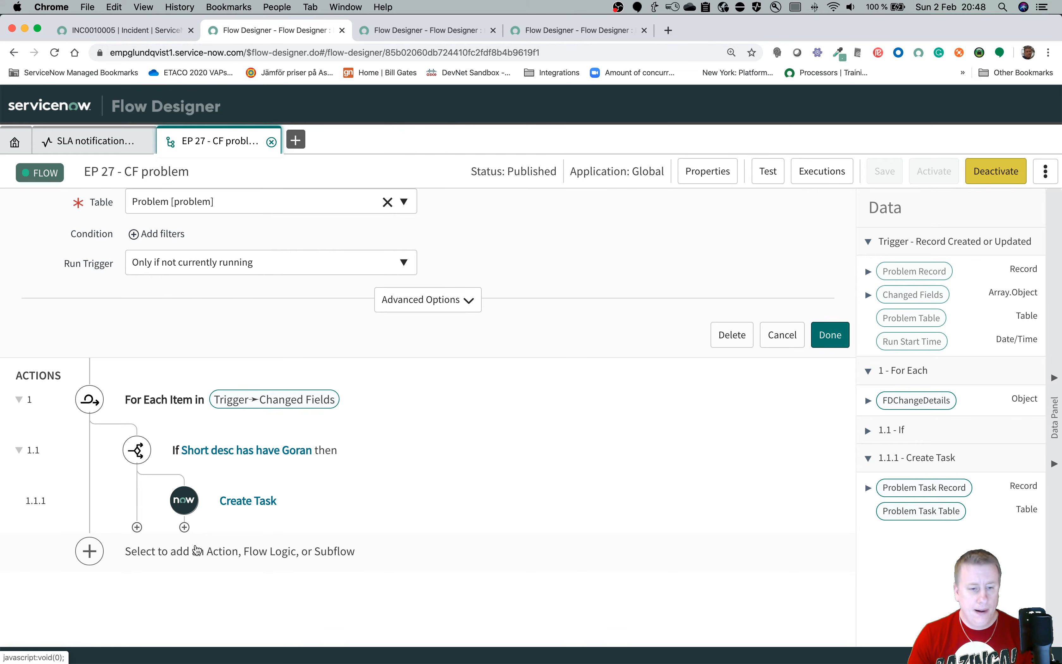
click(248, 501)
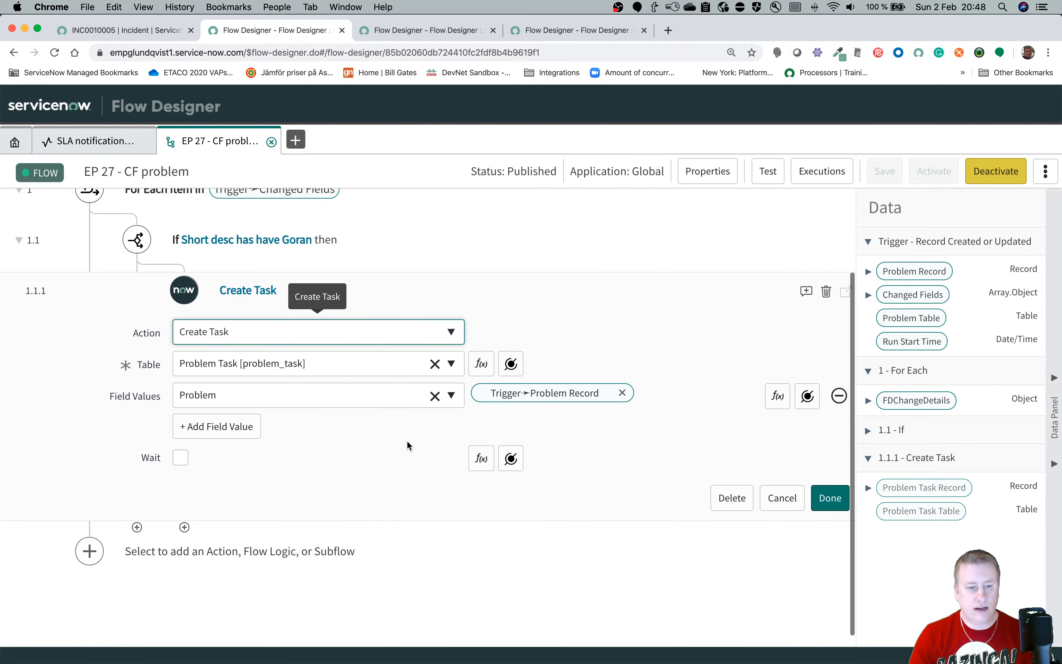
click(259, 426)
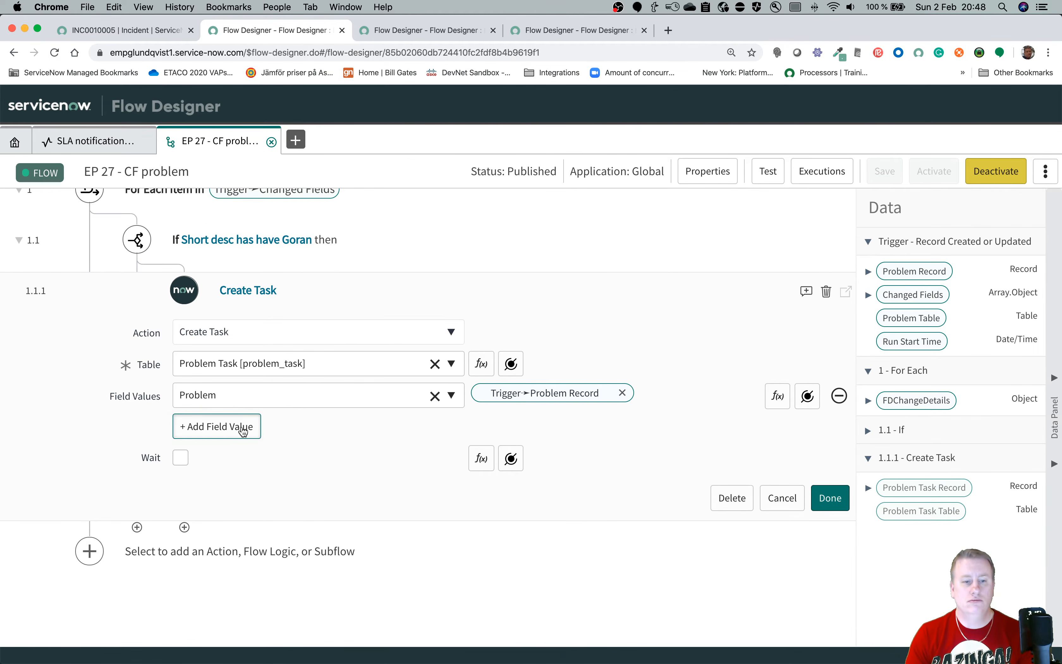
click(244, 428)
text(short)
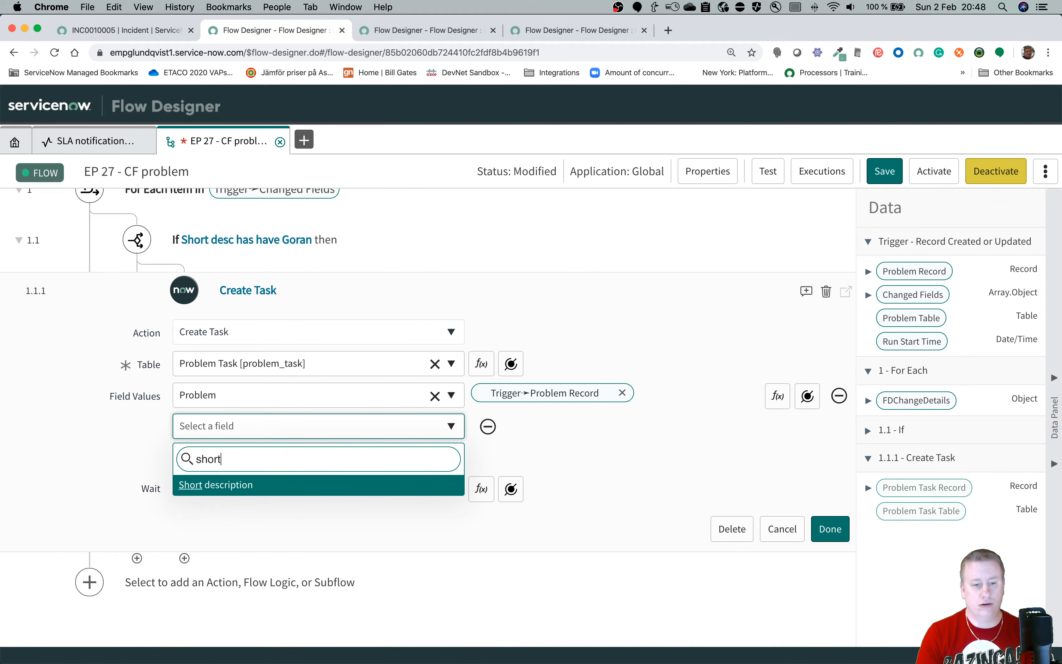
key(Return)
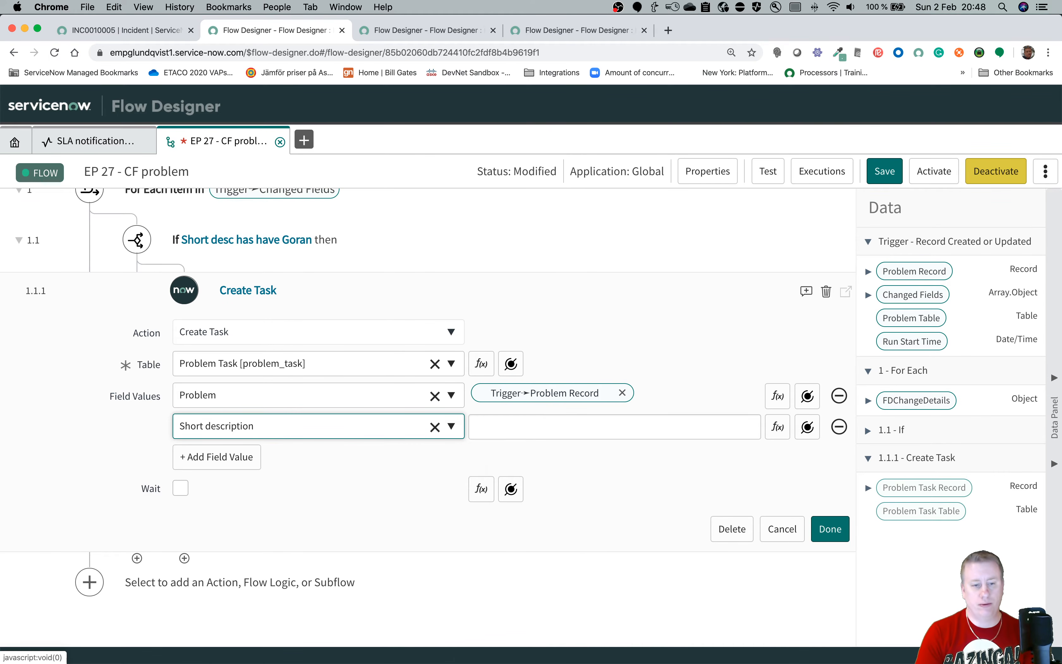
Set the Create Task action's short description to the Created field of the trigger's Problem Record.
click(870, 272)
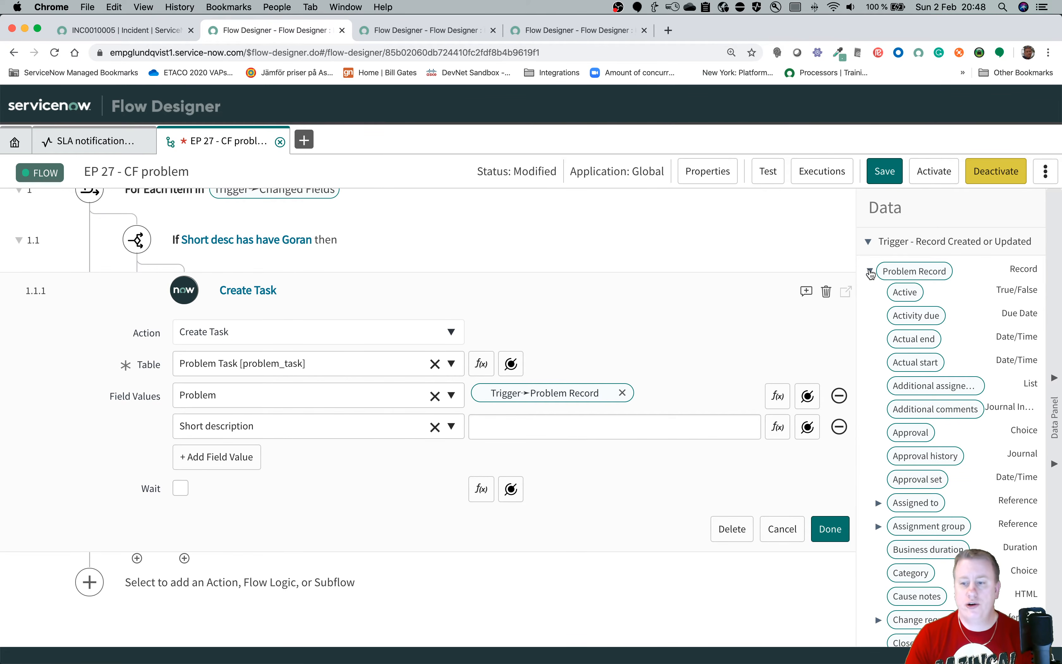
scroll(944, 455, down, 7)
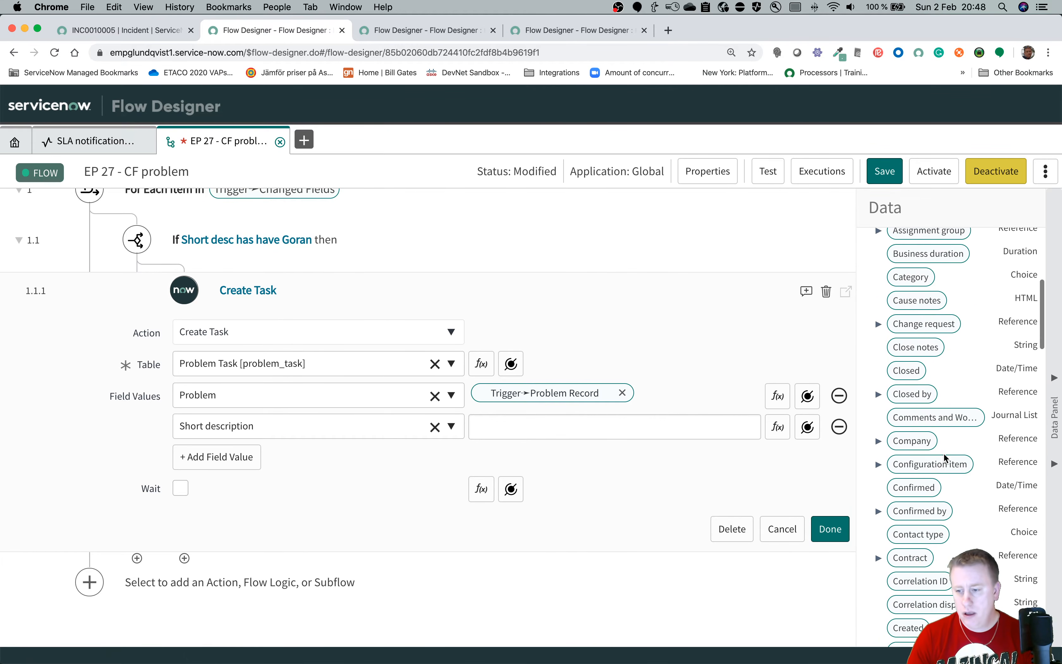
scroll(943, 456, down, 5)
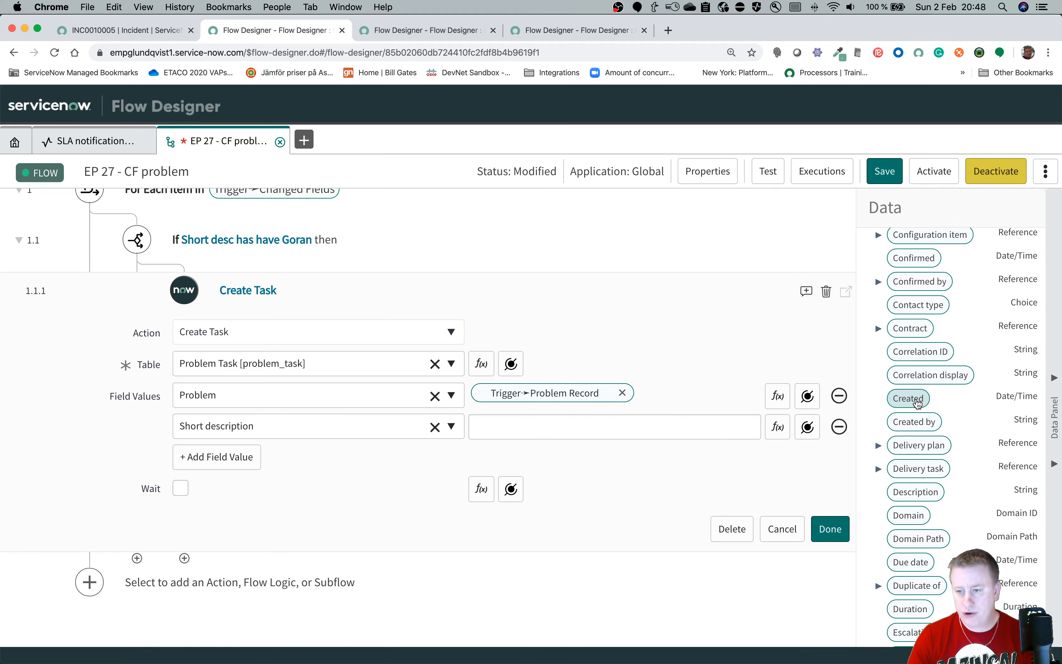
drag(918, 403, 654, 429)
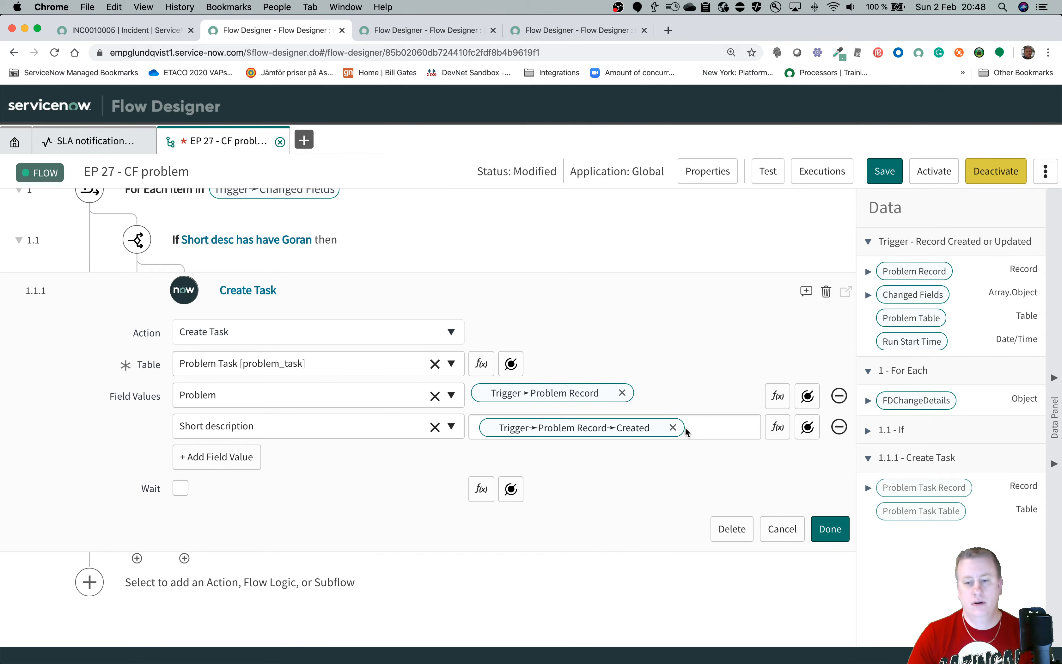
Choose the Date to String transform for the Created value in the short description and show its output date formats.
mouse_move(645, 431)
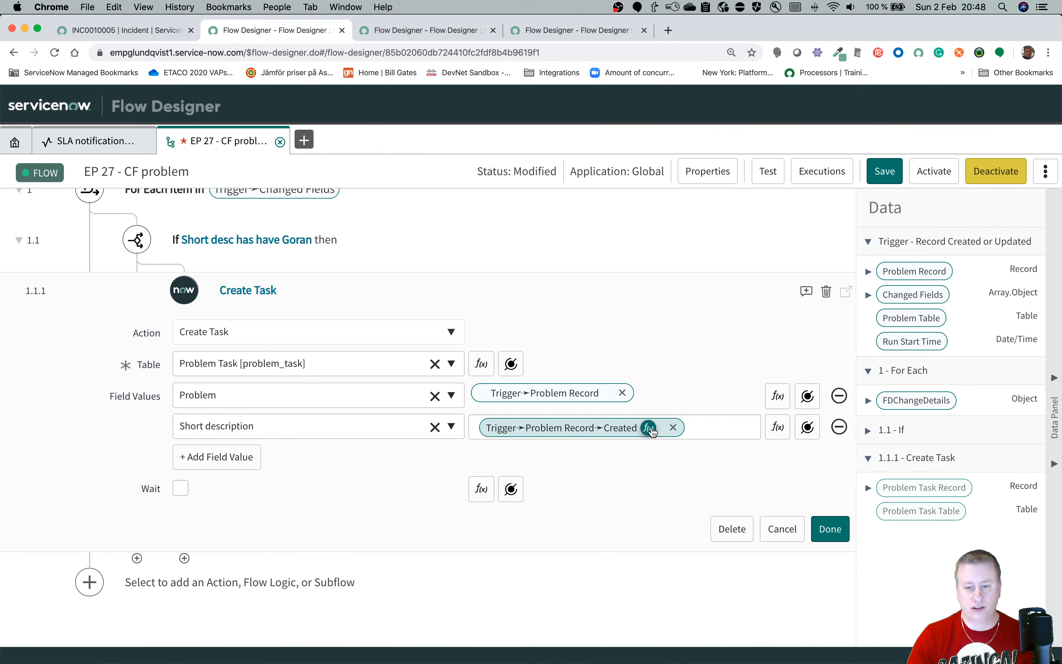
click(651, 429)
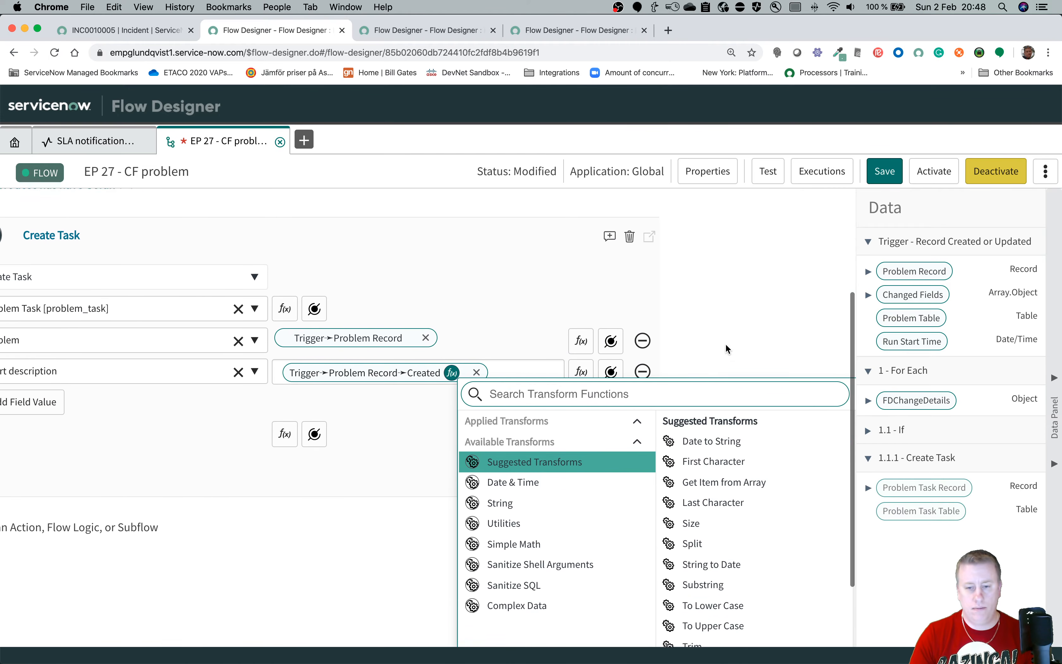
scroll(726, 346, down, 2)
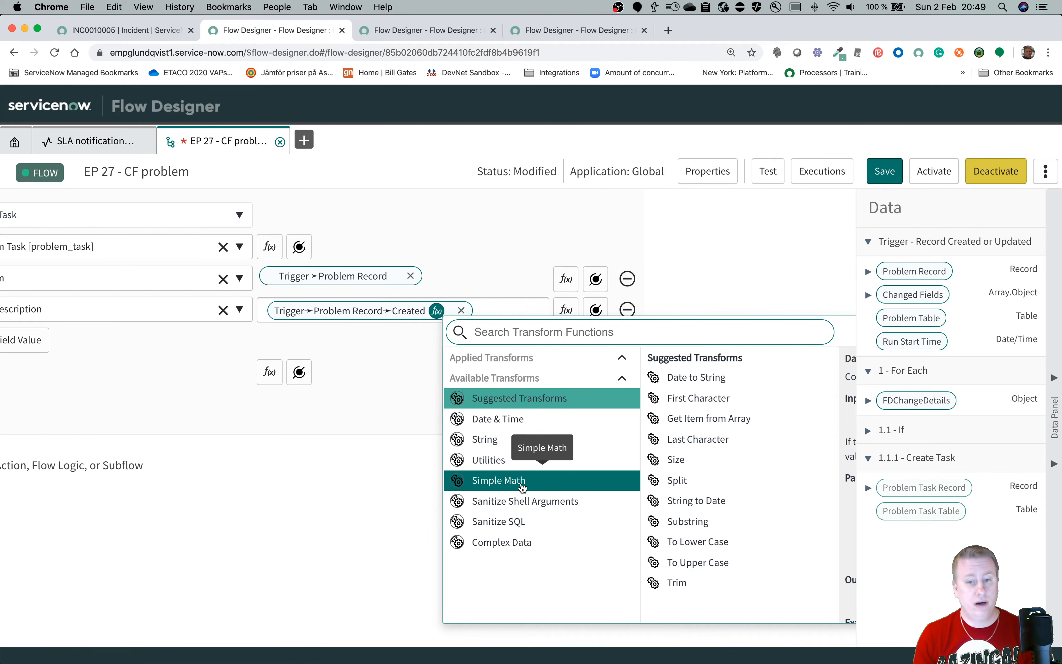
click(702, 382)
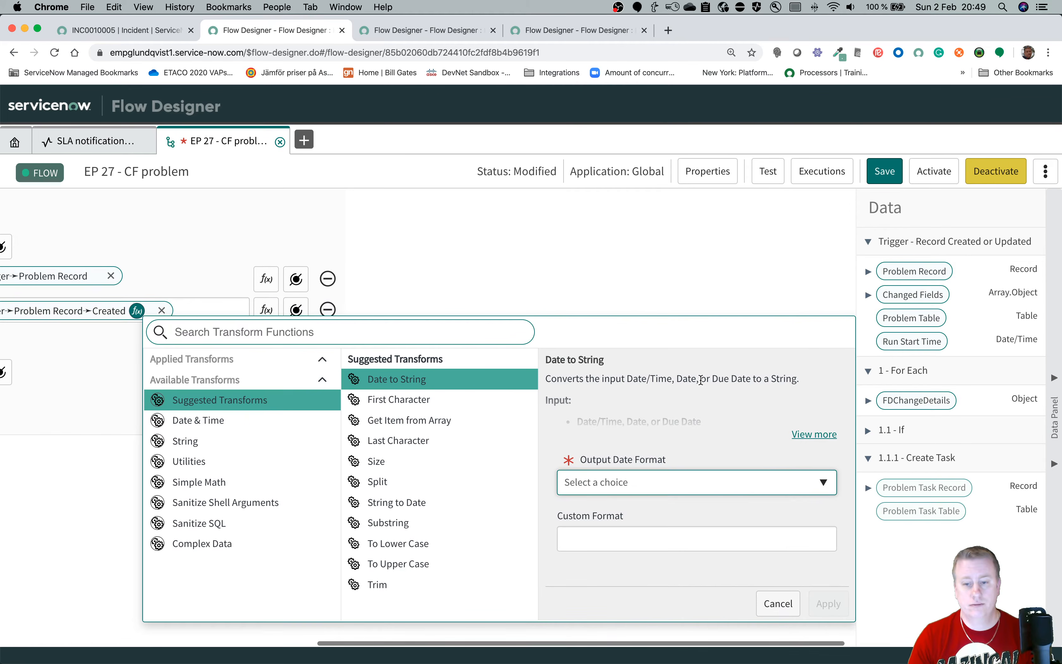
click(663, 483)
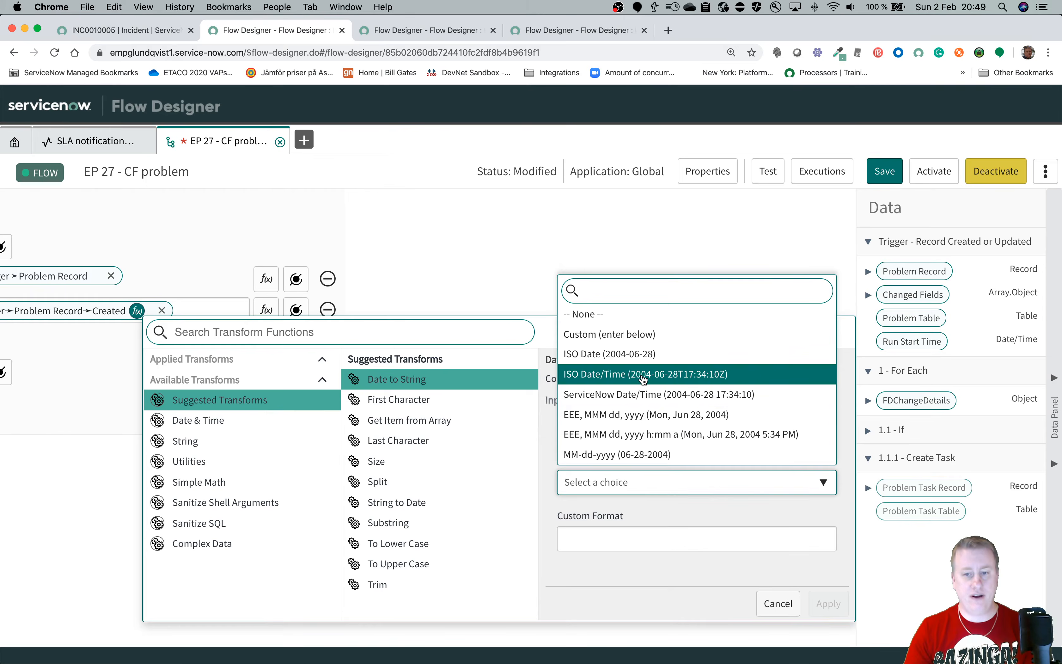
Apply the Date to String transform in EEE, MMM dd, yyyy format to the Short description's Created value and save the flow.
click(700, 419)
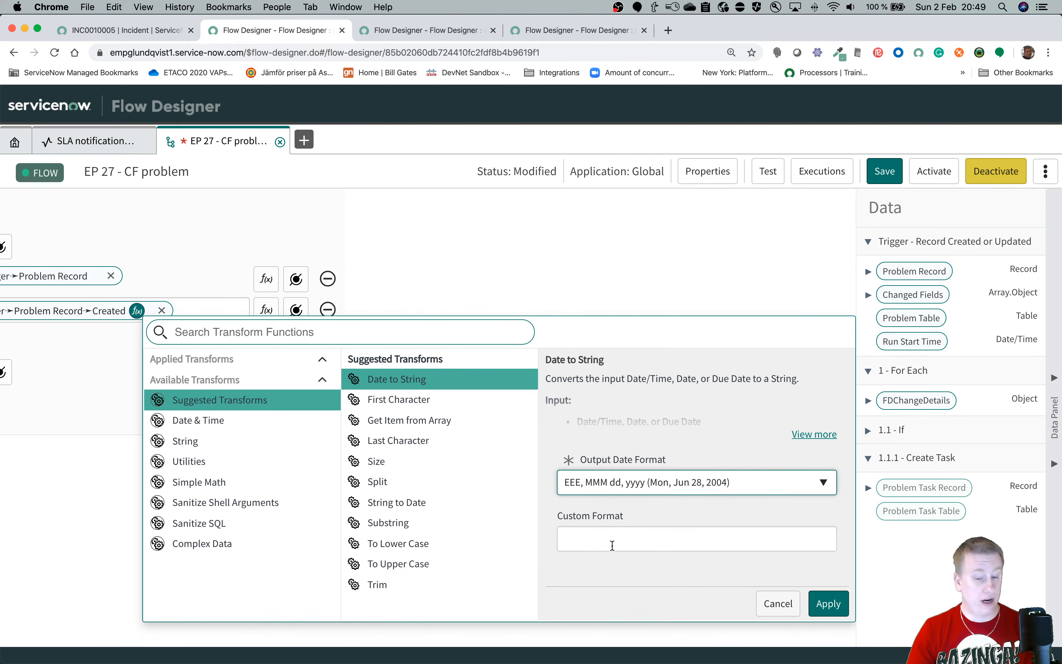
click(827, 604)
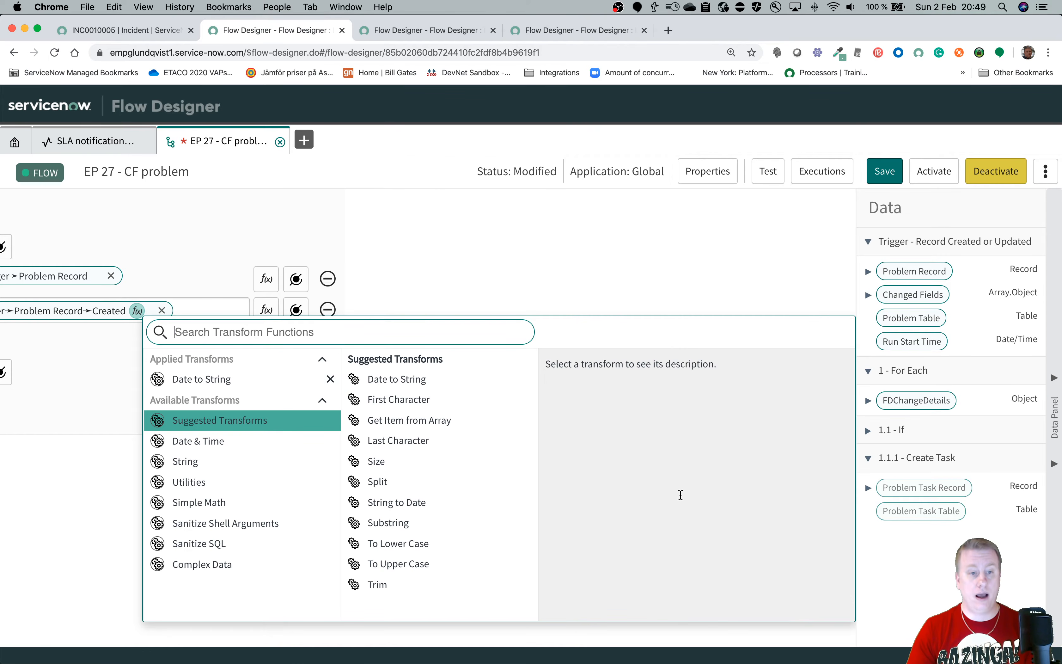
click(89, 486)
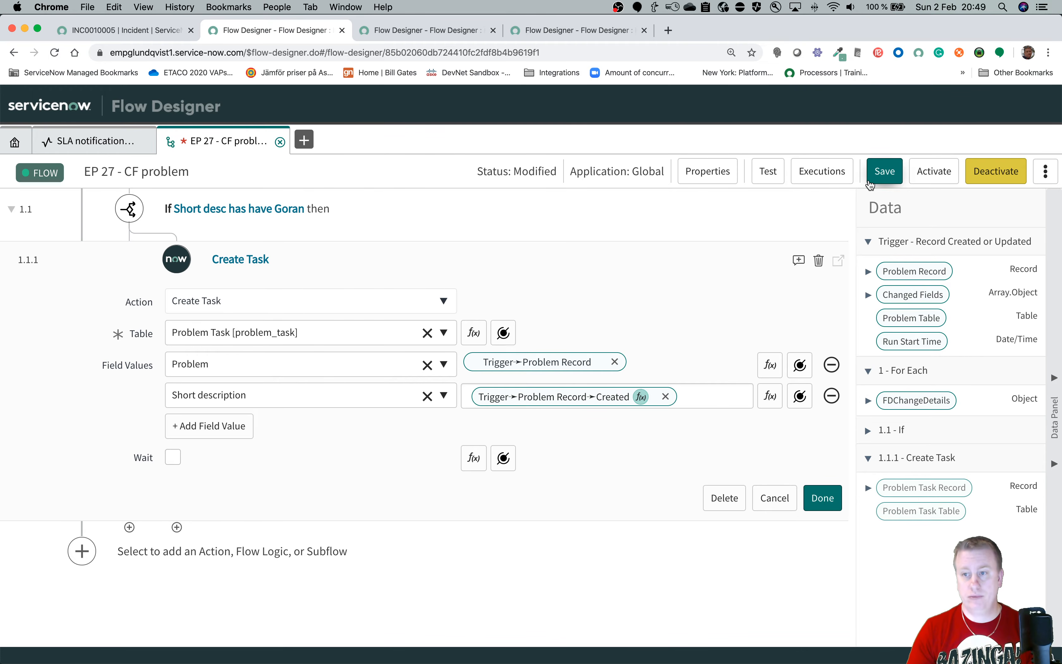
click(883, 172)
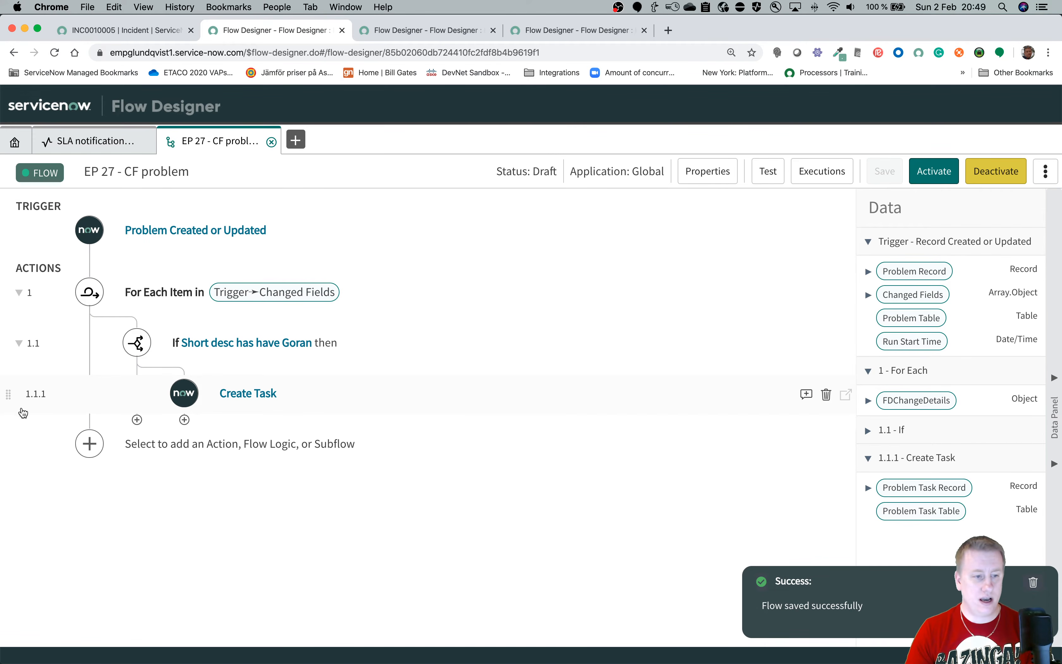
Move the Create Task action out of the If branch to run first, before the For Each loop, and save the flow.
drag(8, 394, 70, 337)
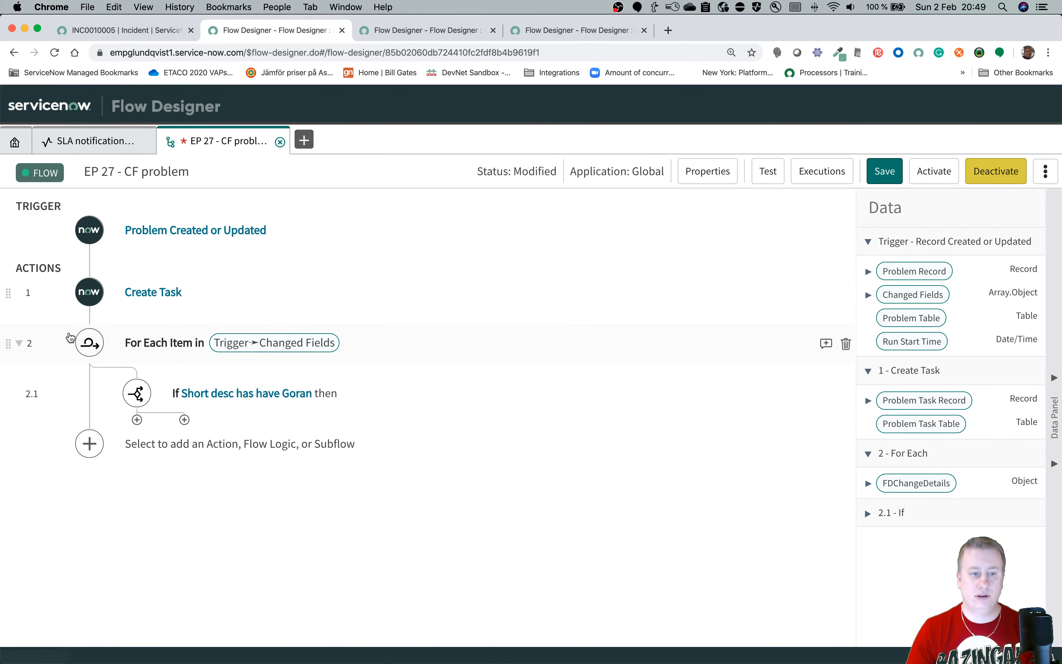
click(139, 295)
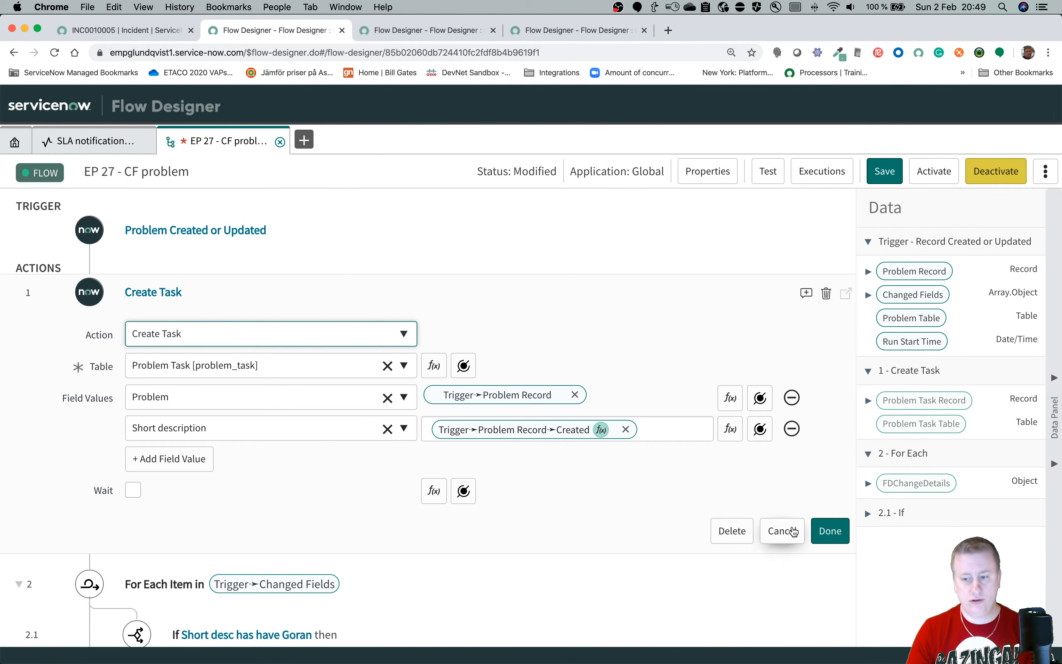
click(830, 530)
click(879, 177)
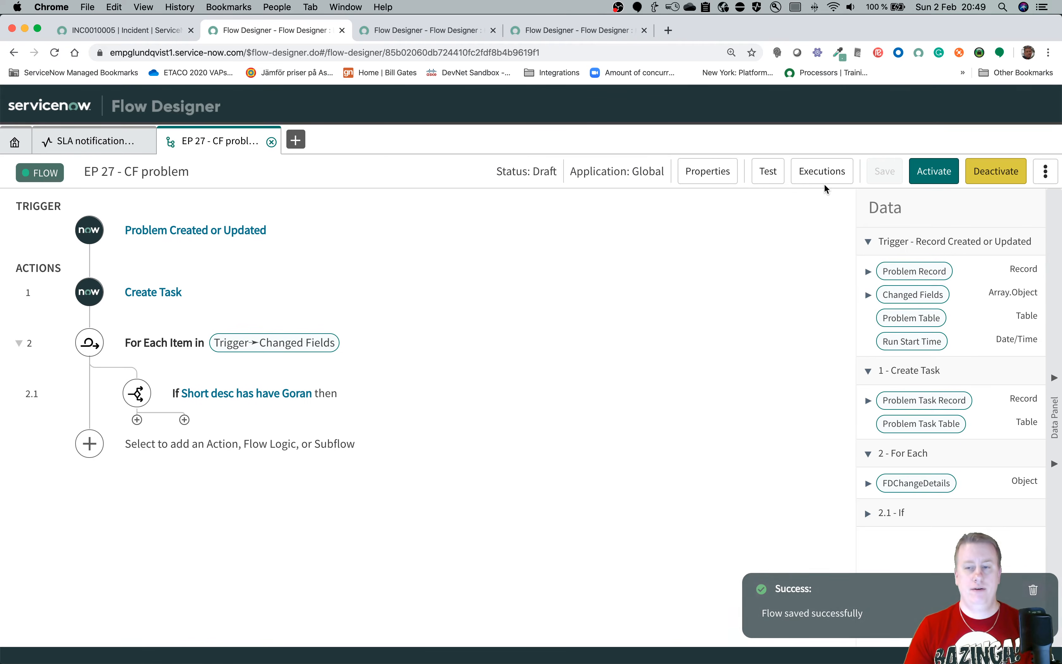
Run a test of the flow with problem record PRB0000002.
click(767, 171)
click(566, 218)
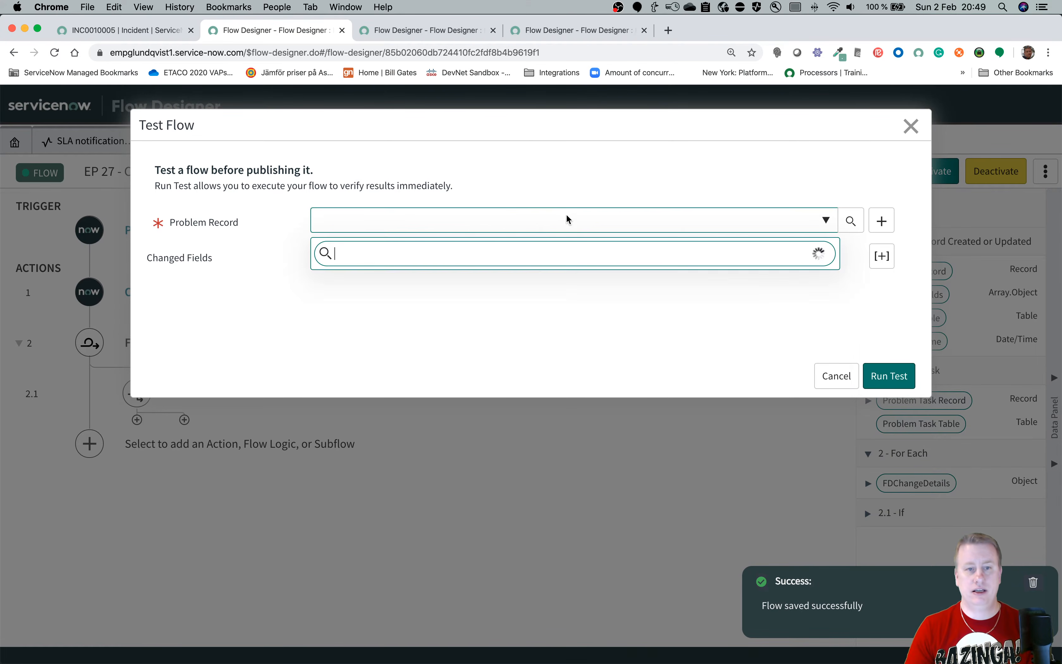
click(487, 286)
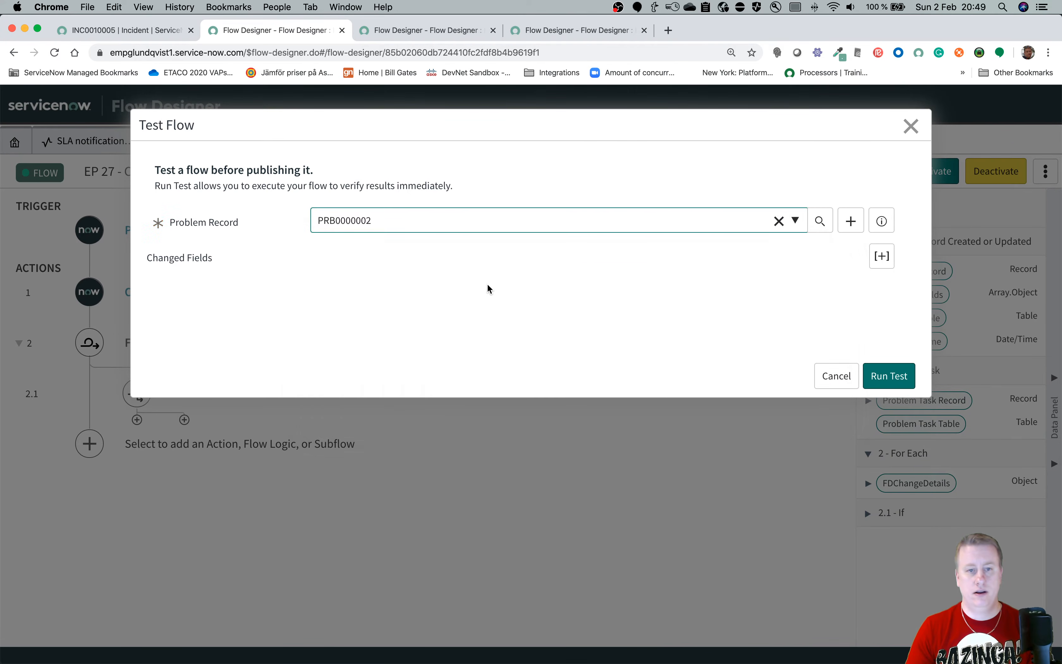
click(890, 378)
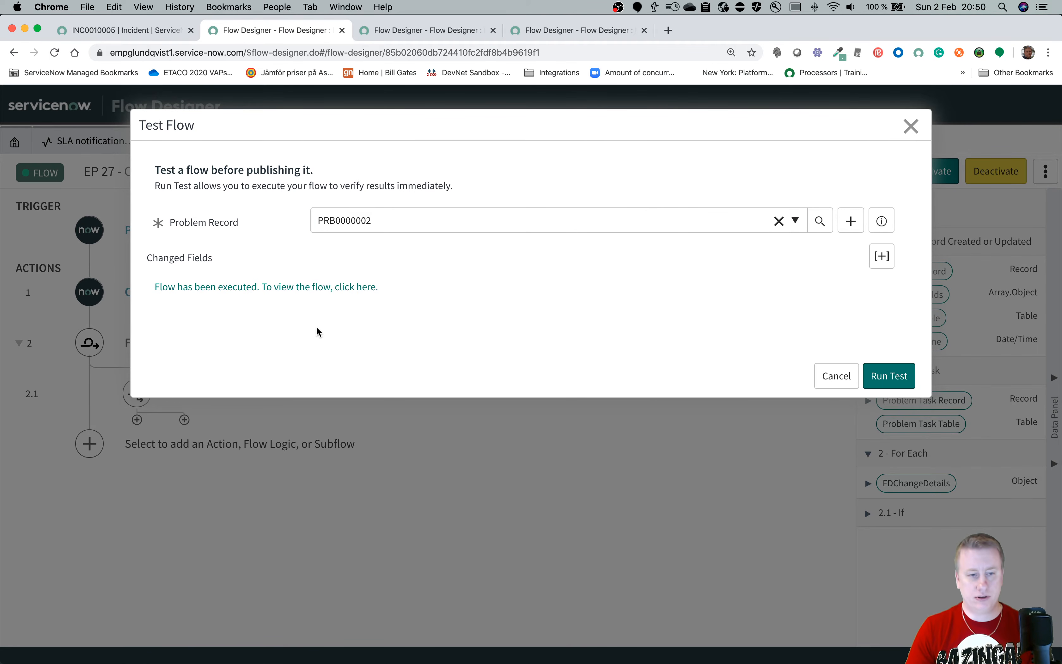
Open the test run's execution details and examine the Create Task action's runtime values and output record.
click(318, 291)
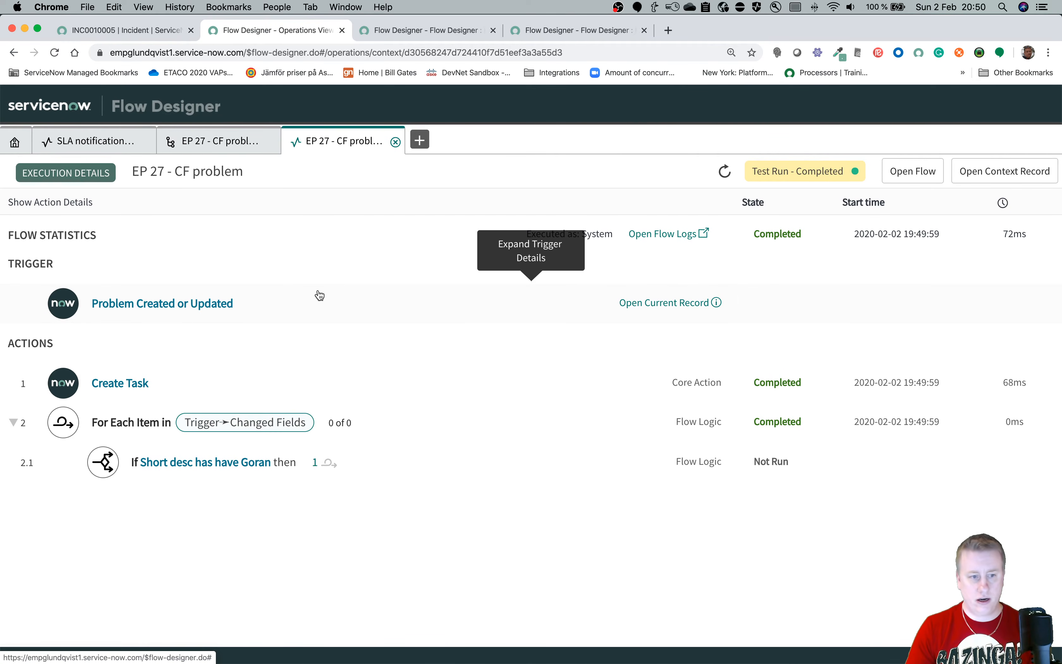
click(133, 383)
scroll(633, 416, down, 4)
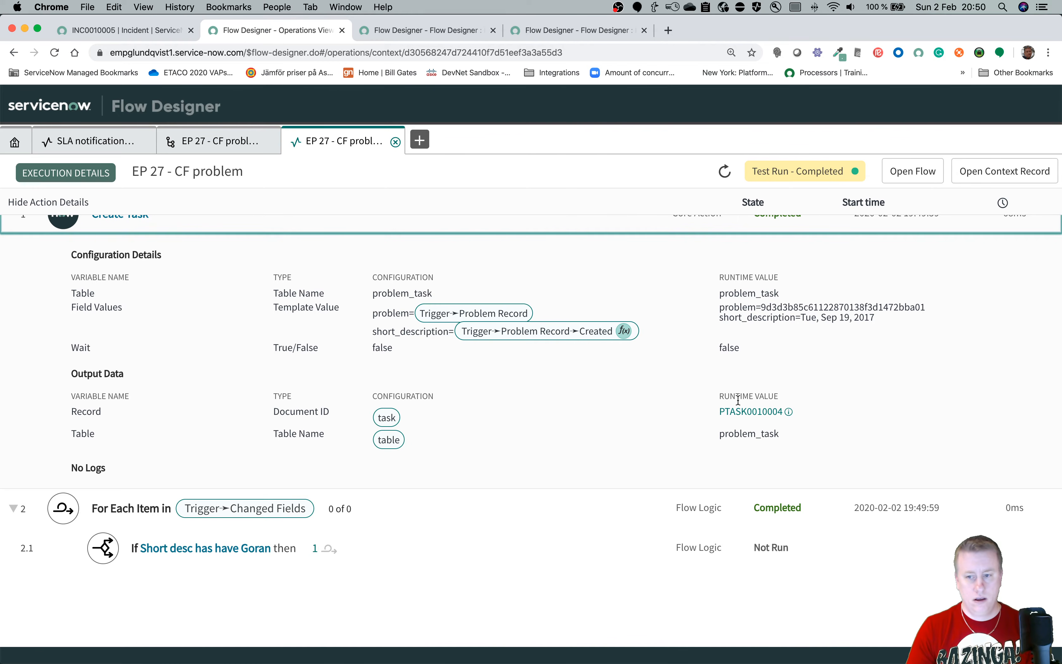
click(756, 414)
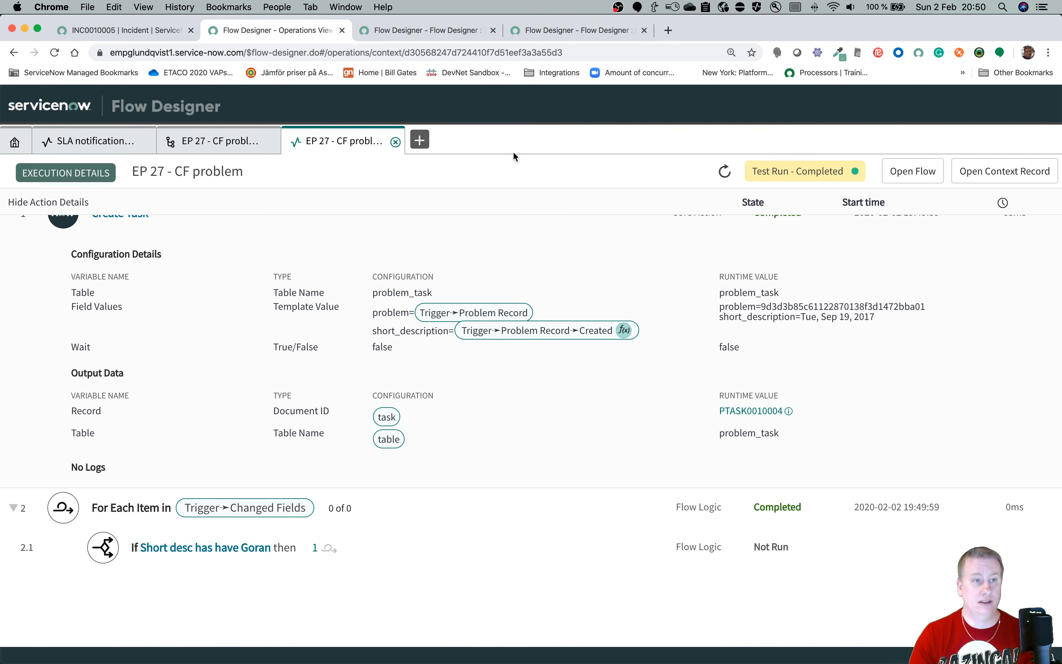
click(143, 33)
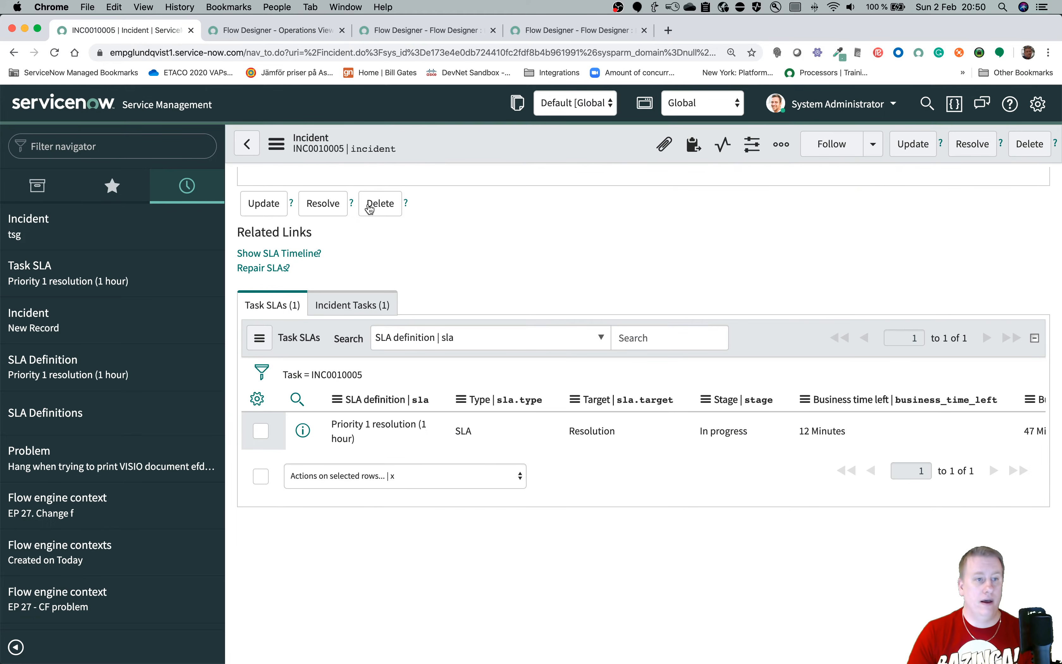
click(141, 149)
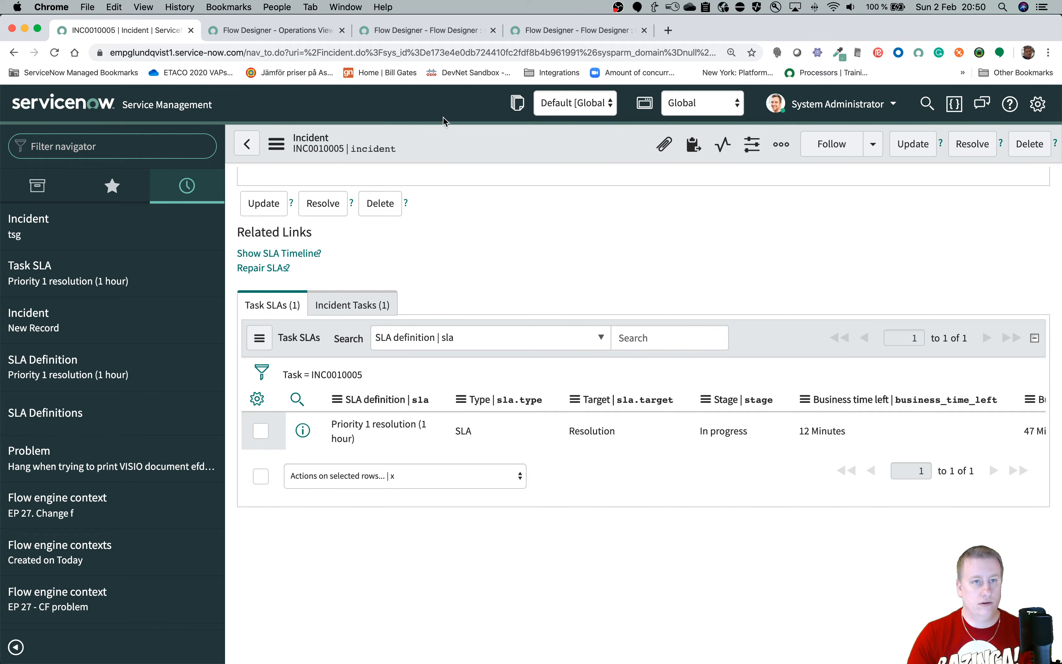
click(307, 34)
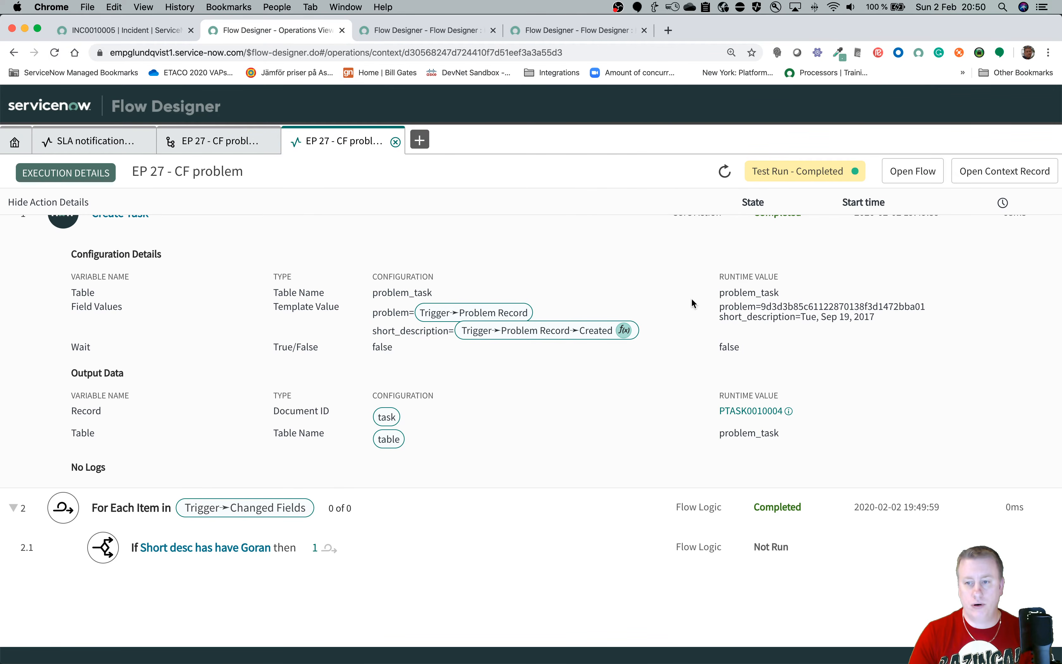
View the trigger's current problem record from the execution details and close its preview.
scroll(692, 303, up, 5)
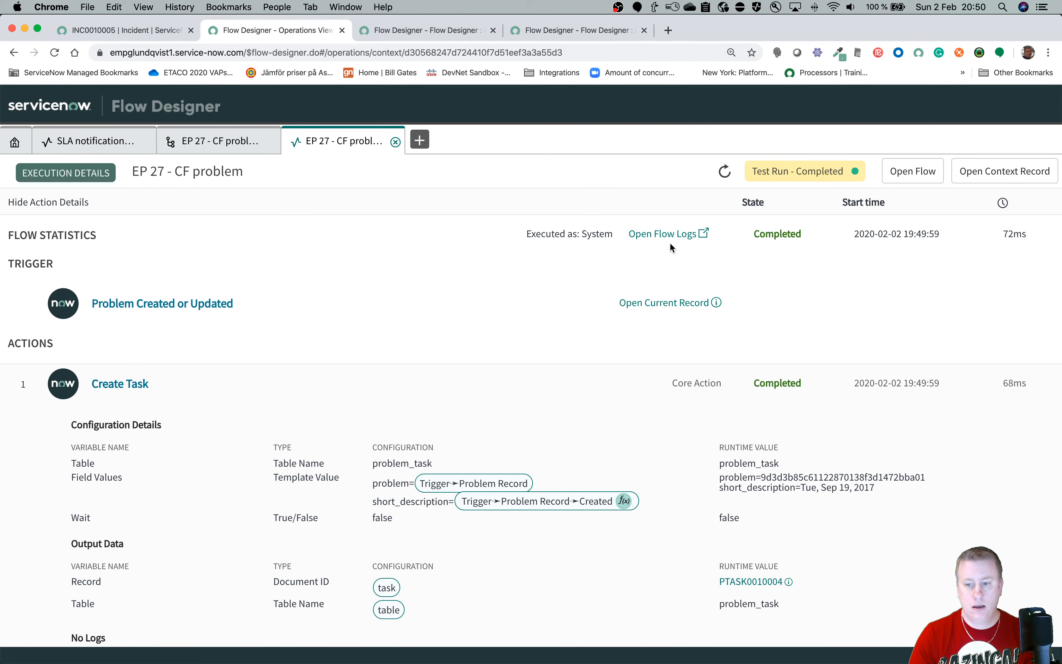
click(676, 302)
scroll(676, 444, down, 3)
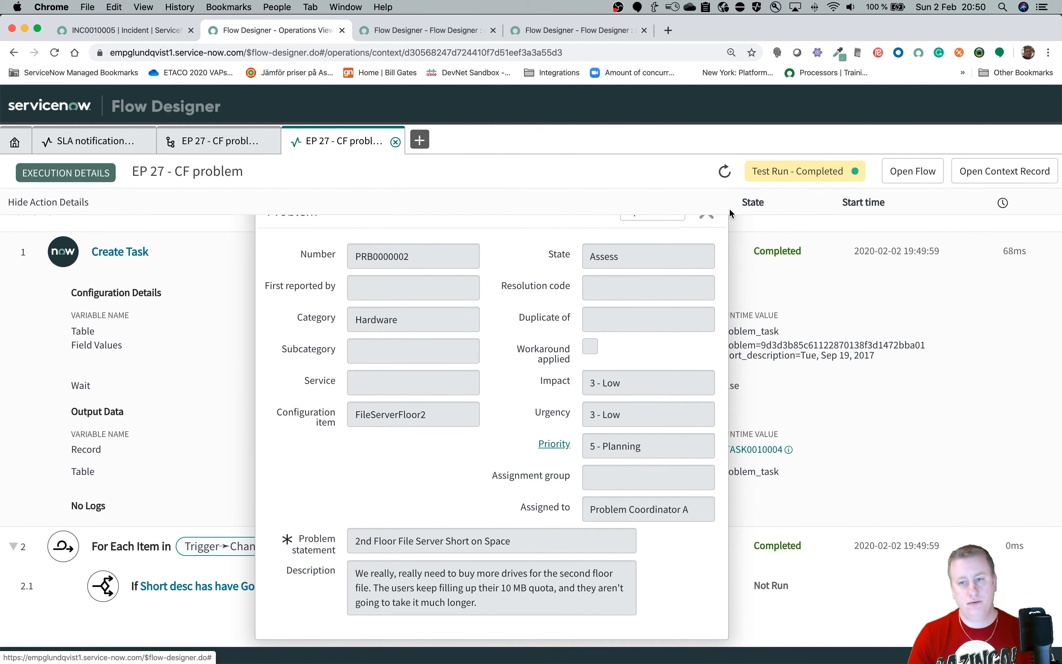
scroll(709, 229, up, 1)
click(704, 238)
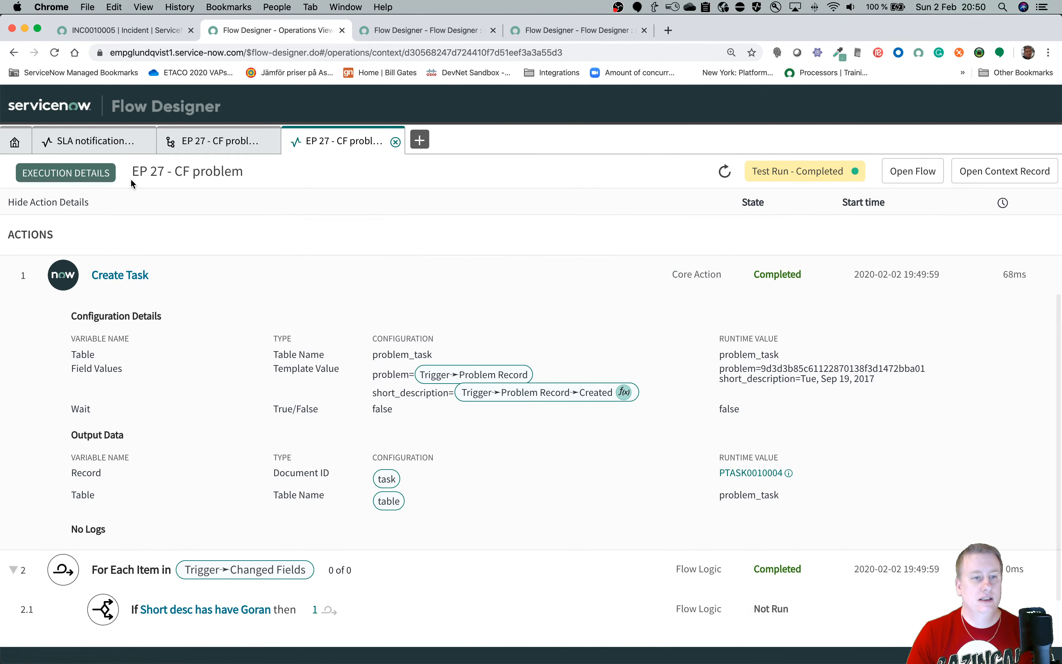
Return to the flow's design and remove the Date to String transform from the Create Task action's Short description value.
click(191, 152)
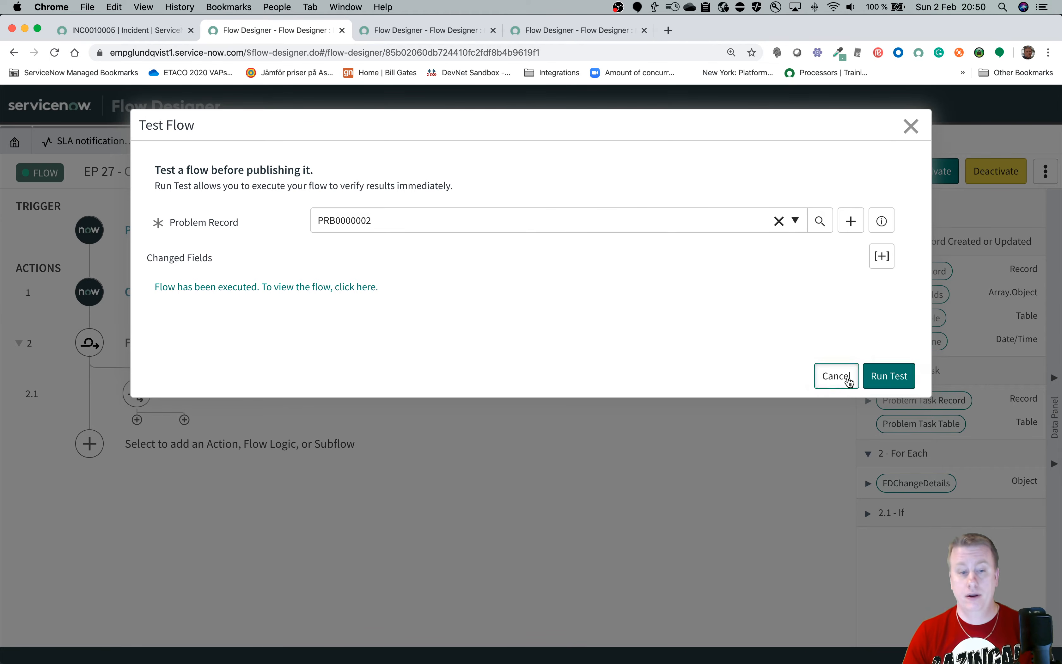
click(853, 378)
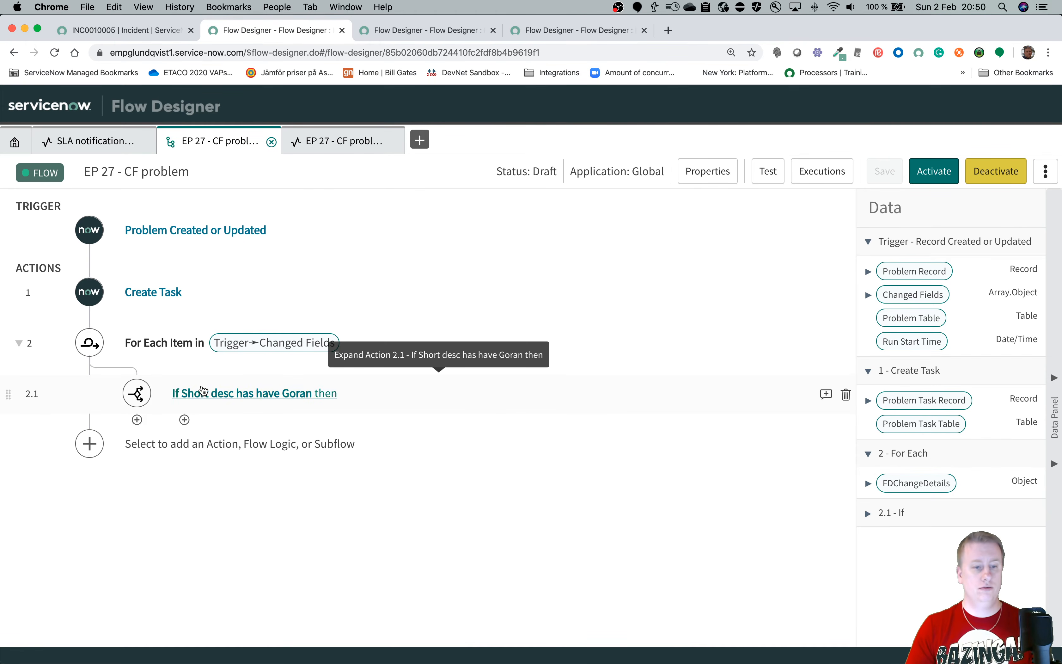
click(155, 292)
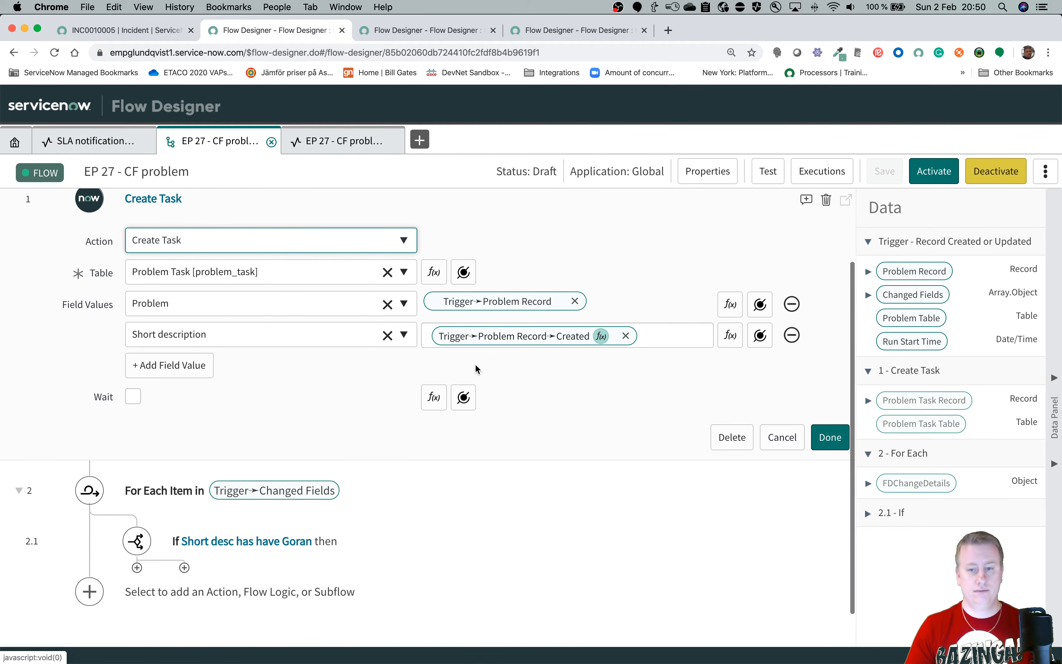
click(600, 330)
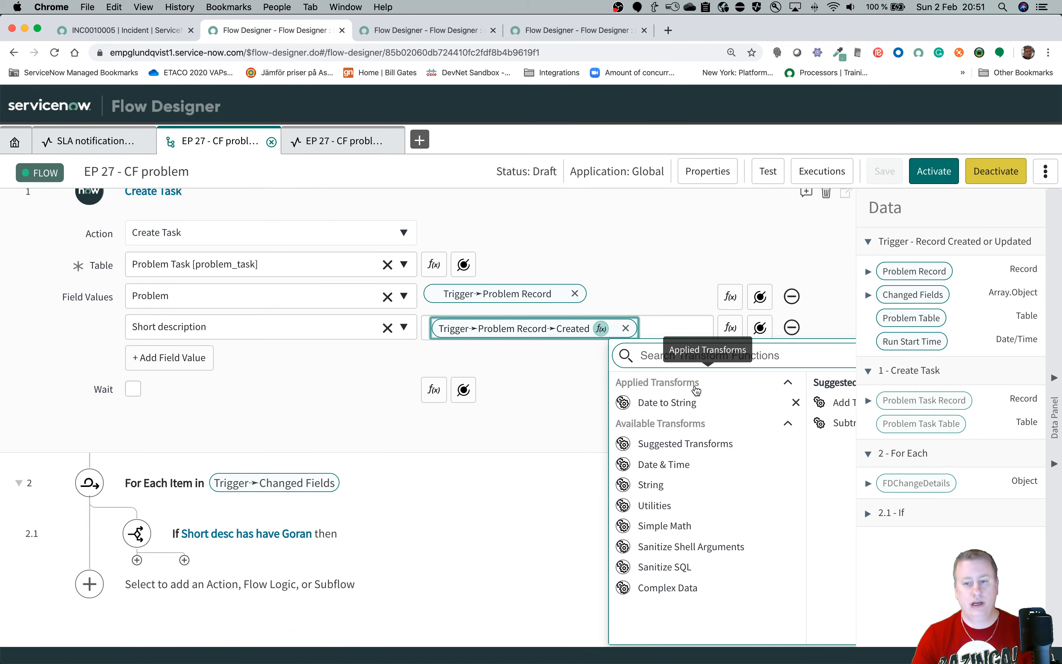
click(795, 402)
scroll(753, 455, down, 1)
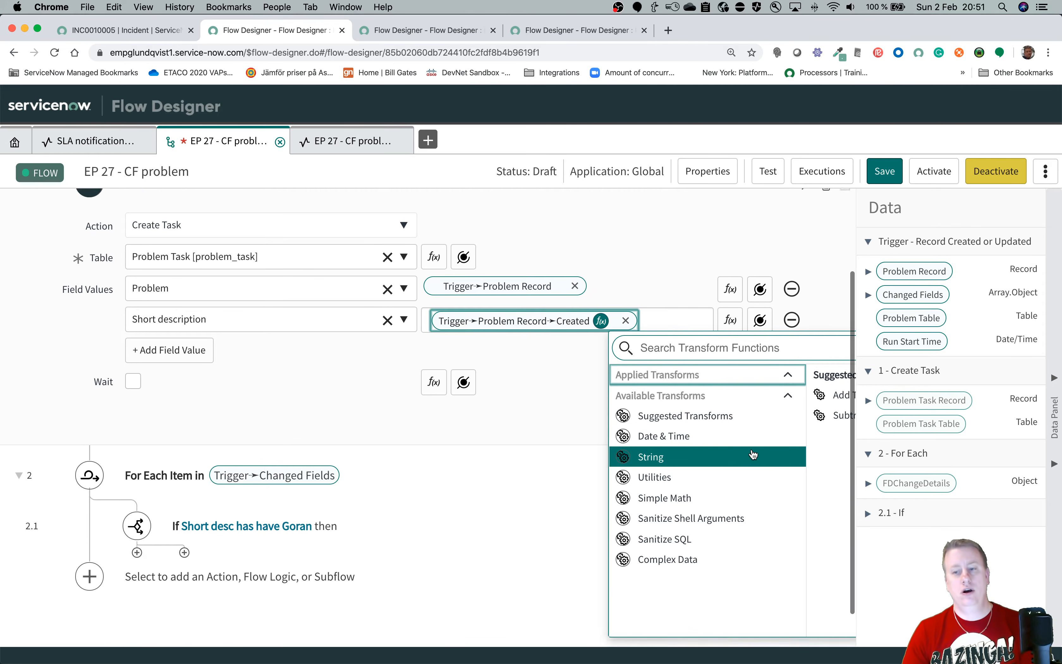
Apply the Split string transform to the Short description's Created value.
scroll(714, 438, right, 4)
scroll(703, 431, right, 1)
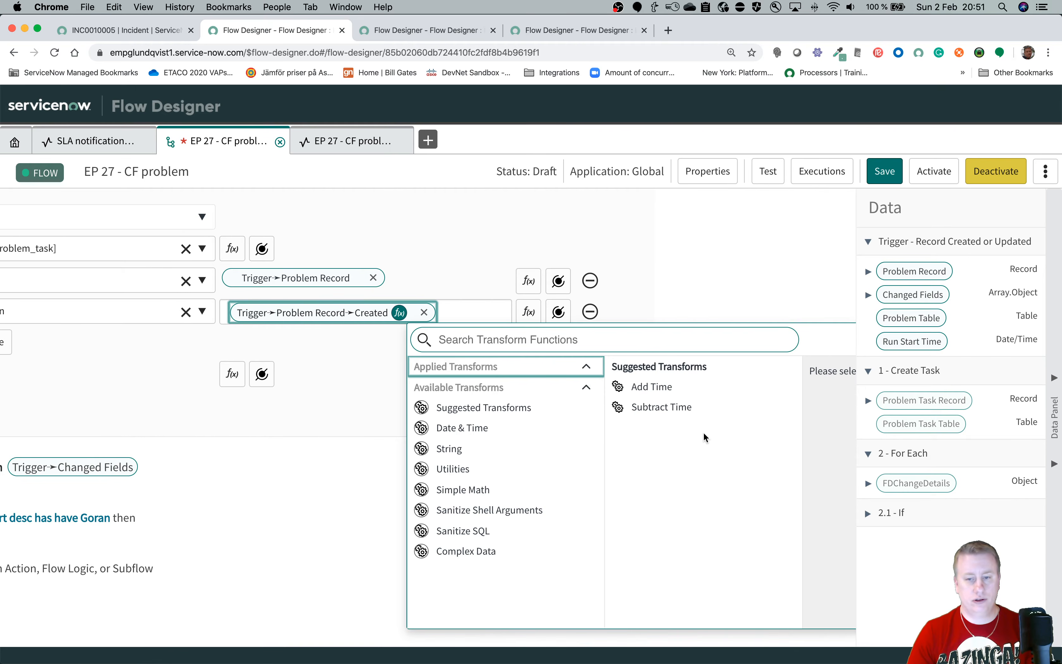
scroll(703, 431, down, 1)
click(524, 438)
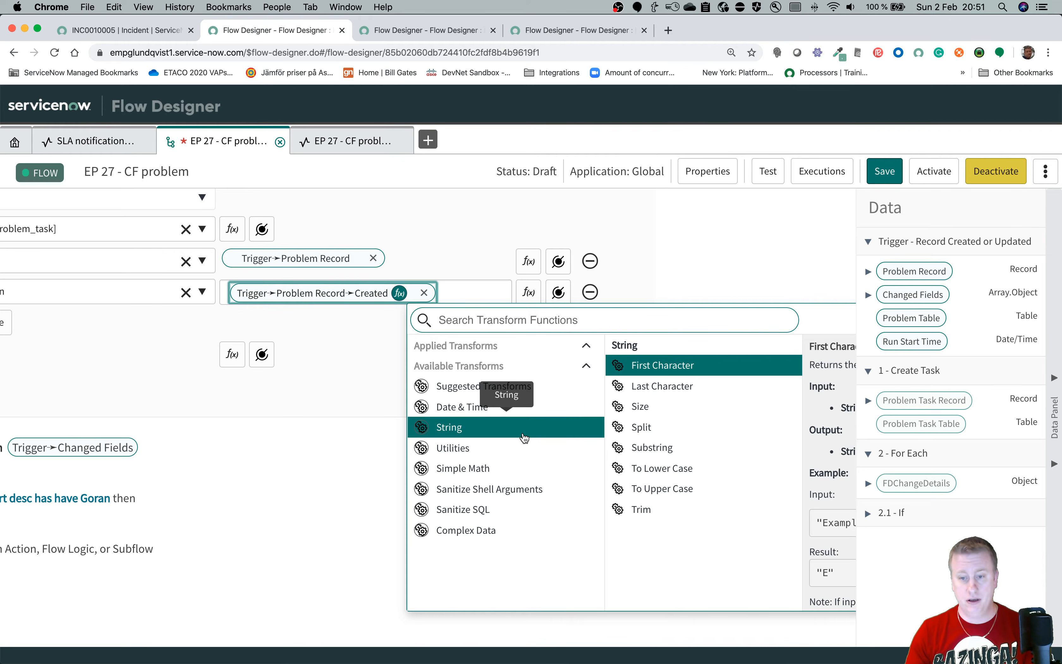
click(645, 431)
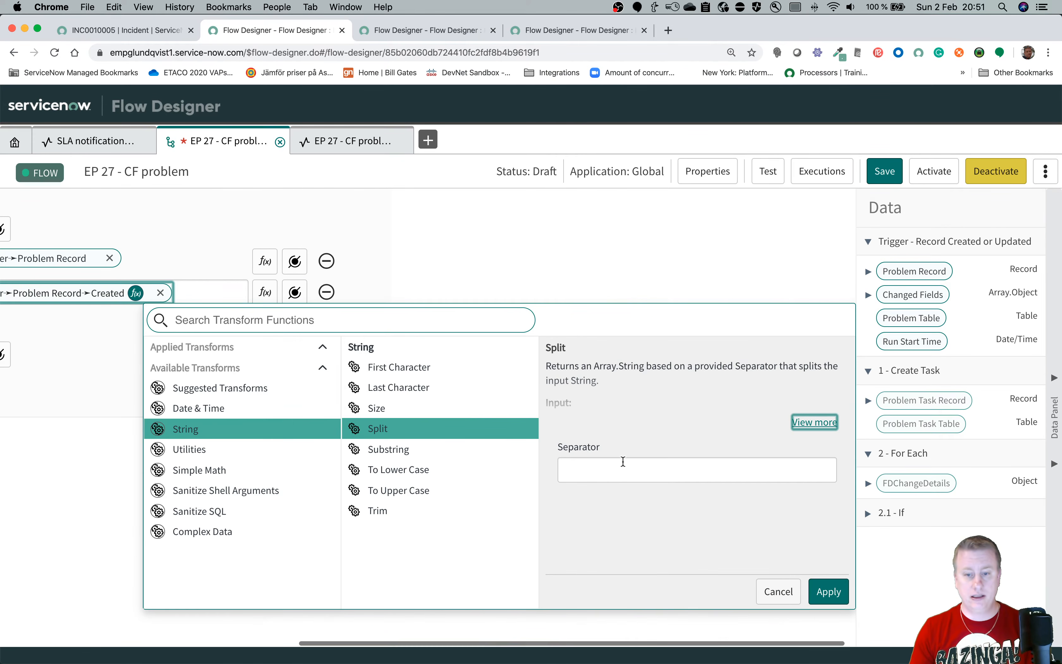
click(618, 473)
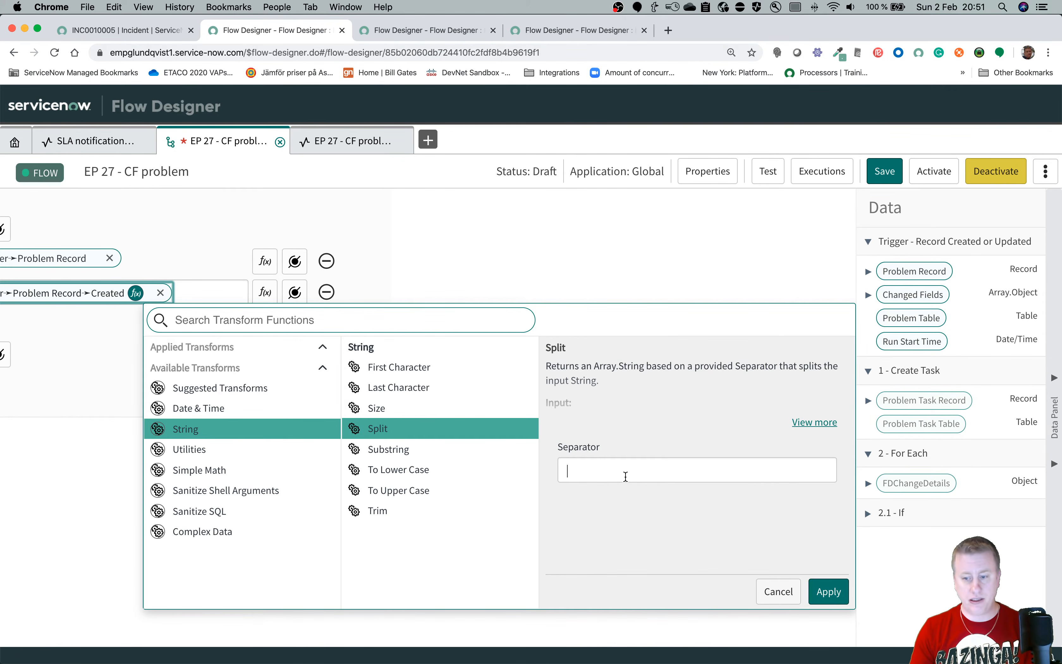
click(828, 592)
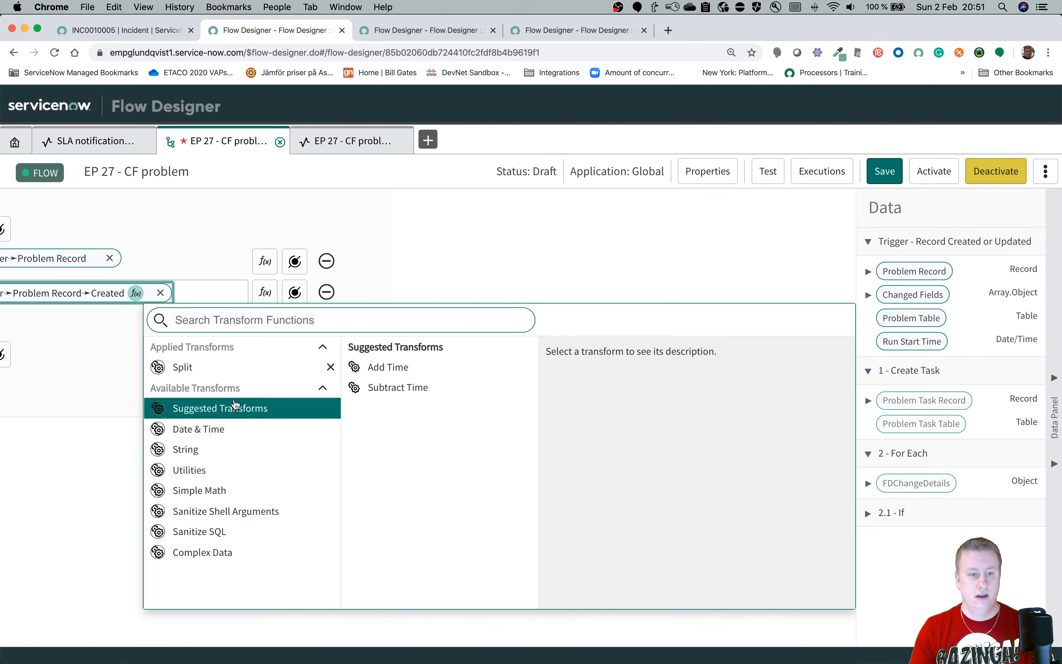
Add the Get Item from Array utility transform after Split, with Nth Item set to 1.
click(224, 447)
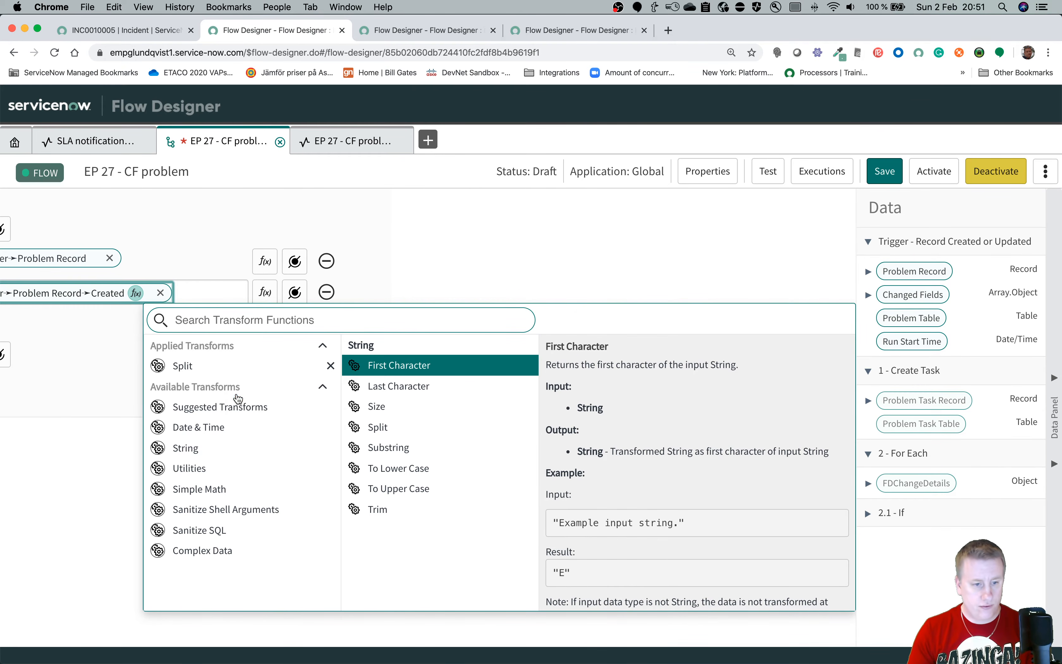
click(220, 471)
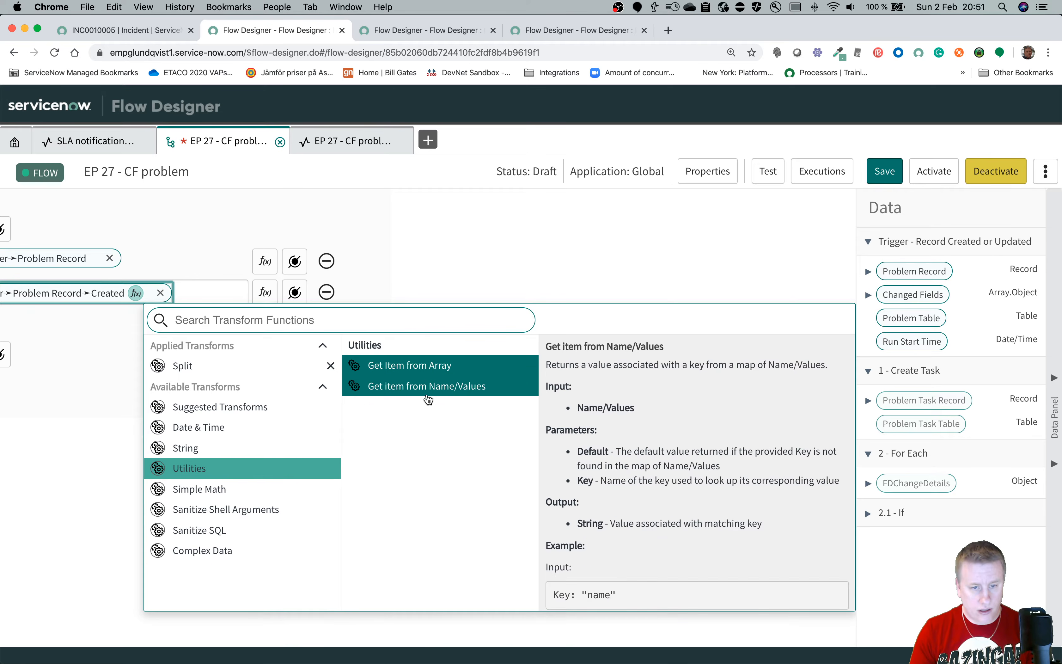
click(406, 368)
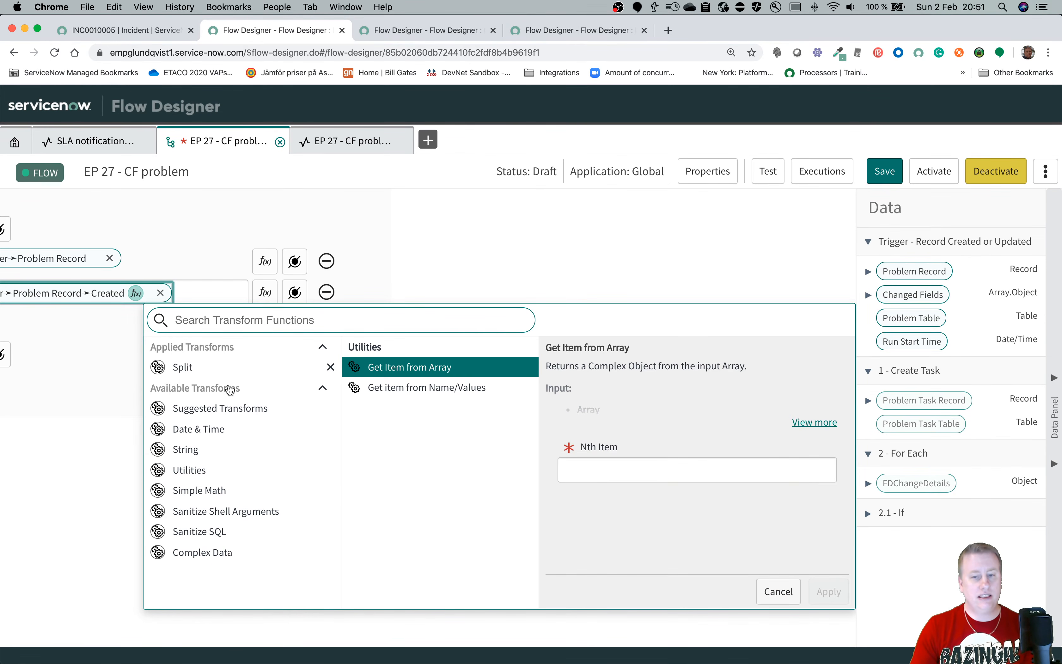
click(582, 471)
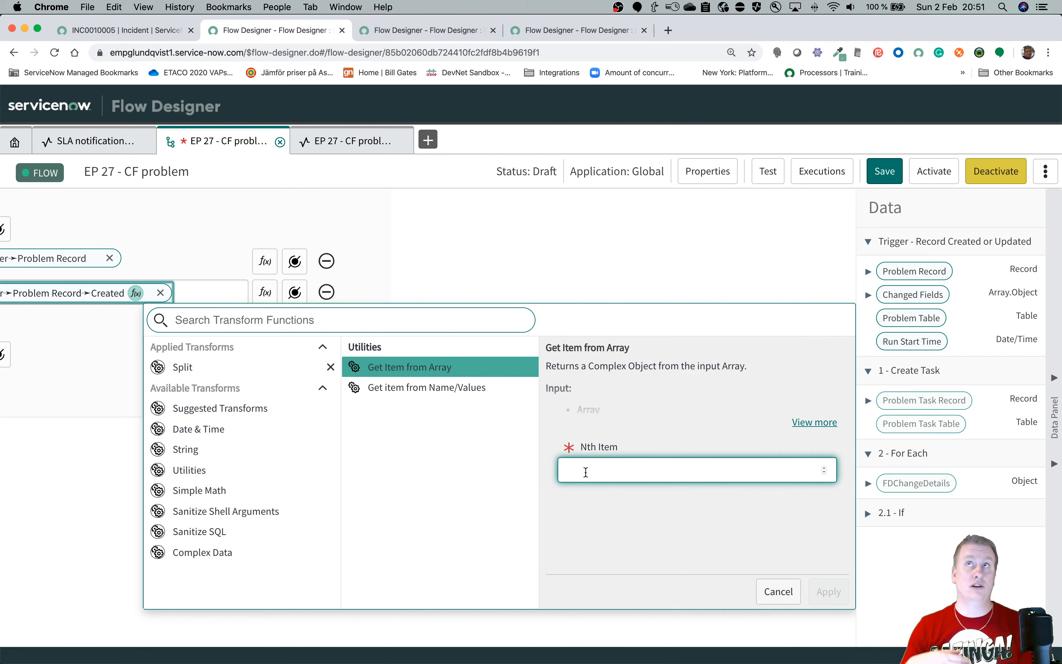
text(1)
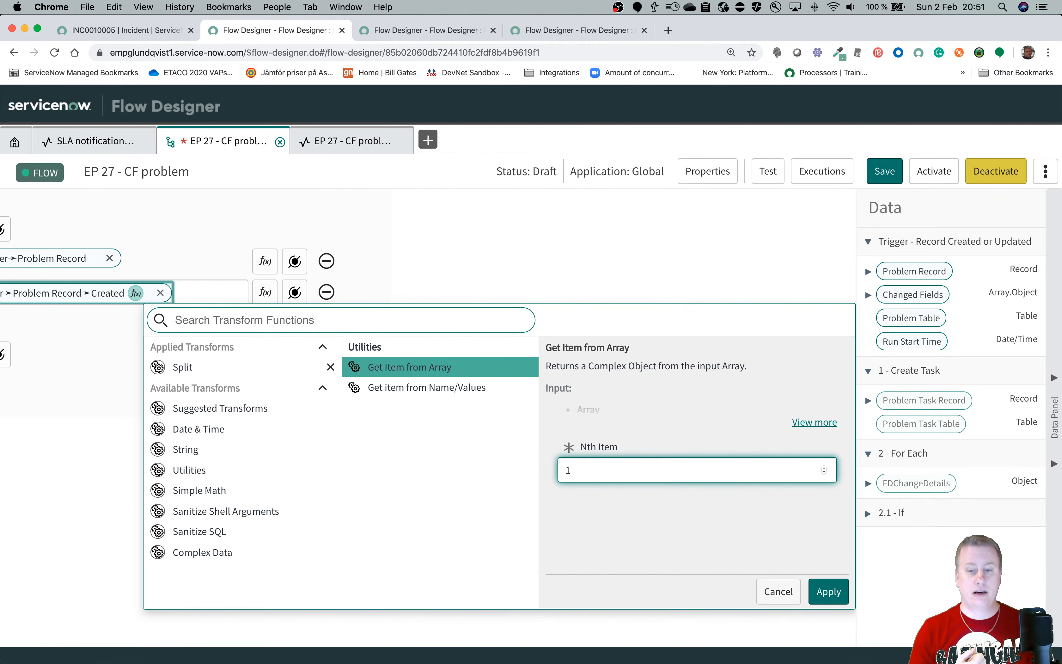
click(828, 591)
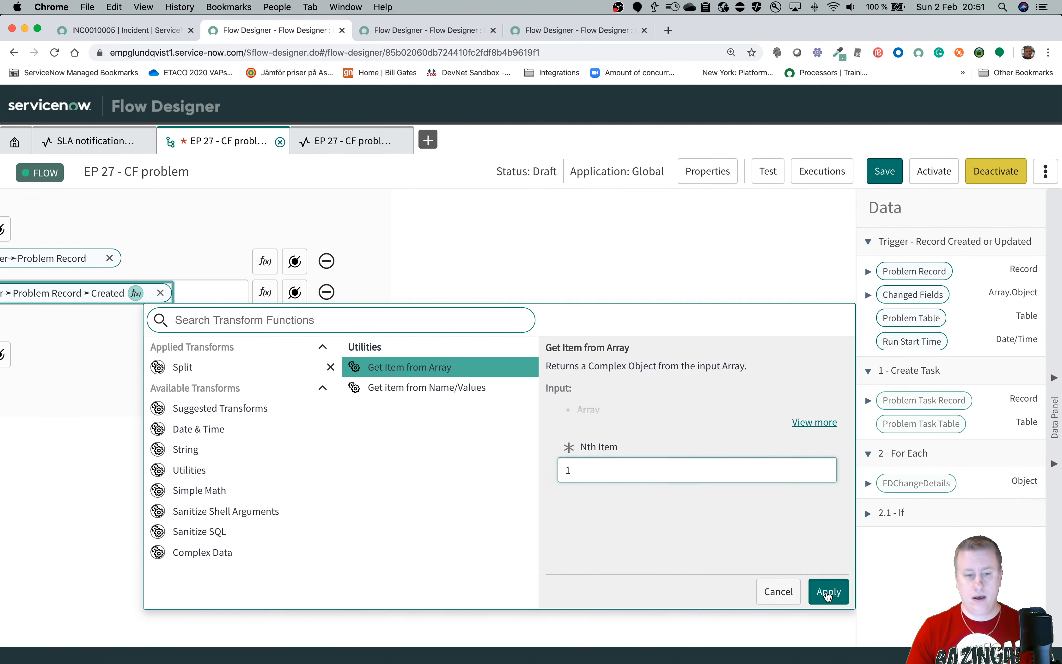
Review the applied Split and Get Item from Array transforms on the Created value, reapply Split, and save the flow.
click(186, 367)
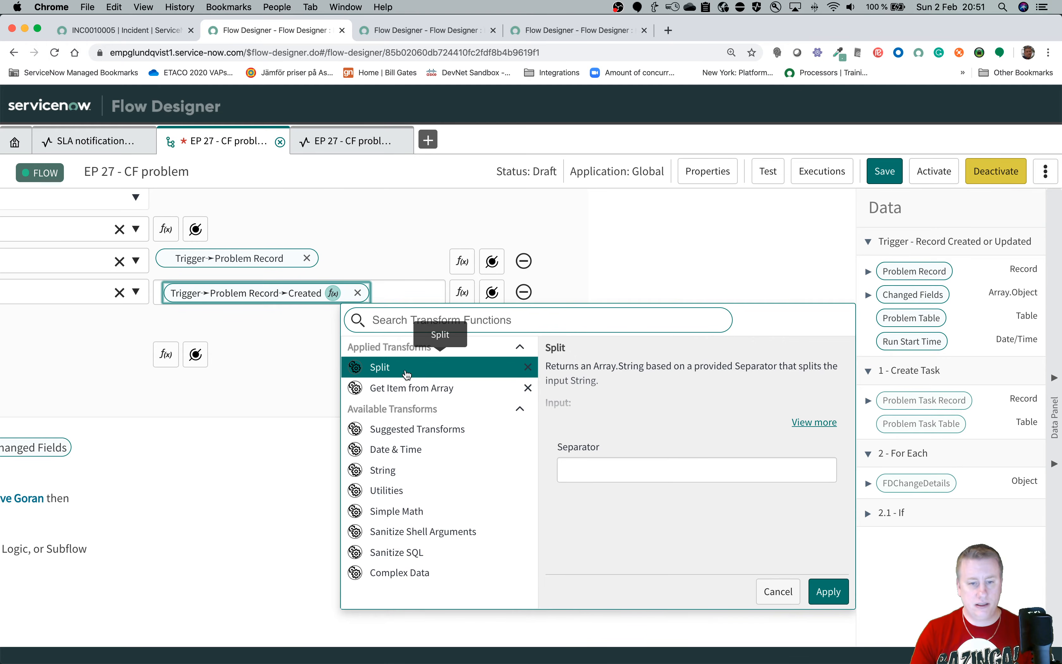
click(399, 386)
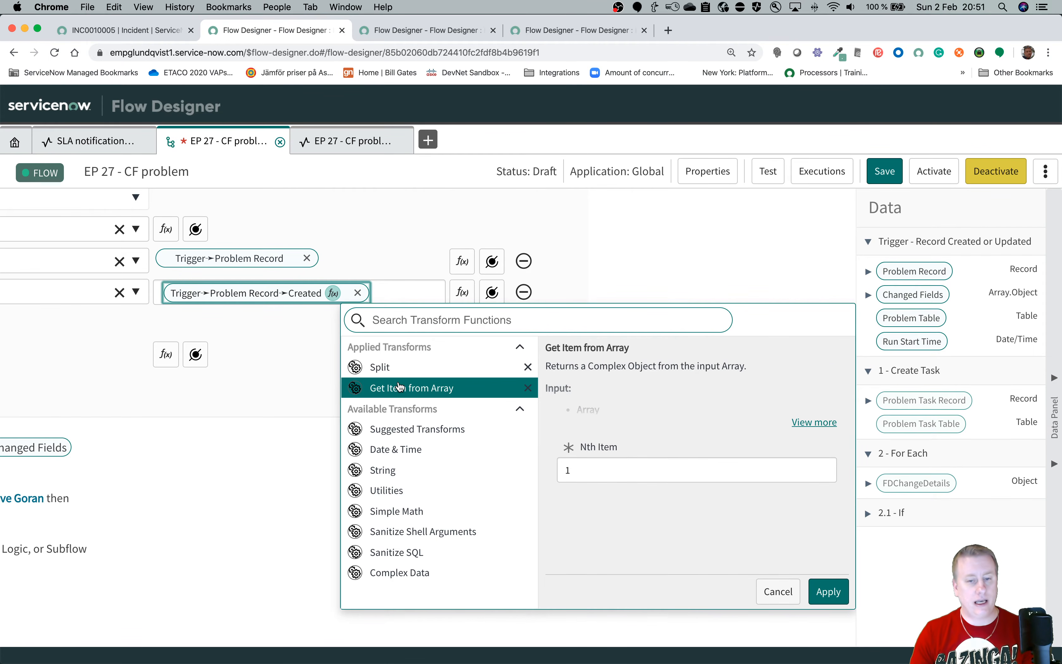
click(373, 372)
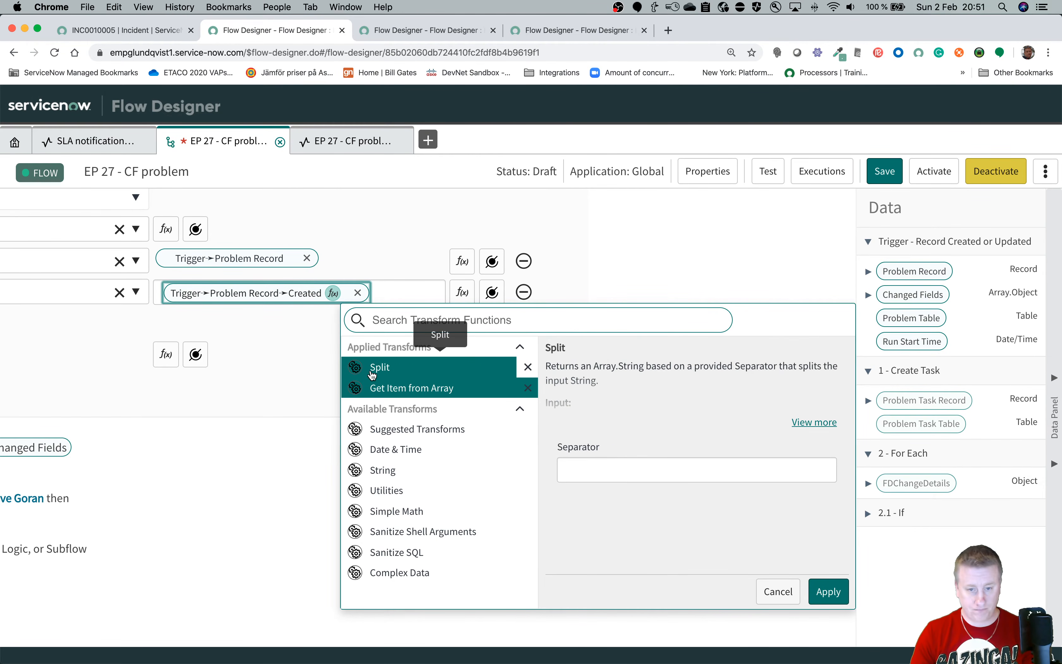
click(836, 591)
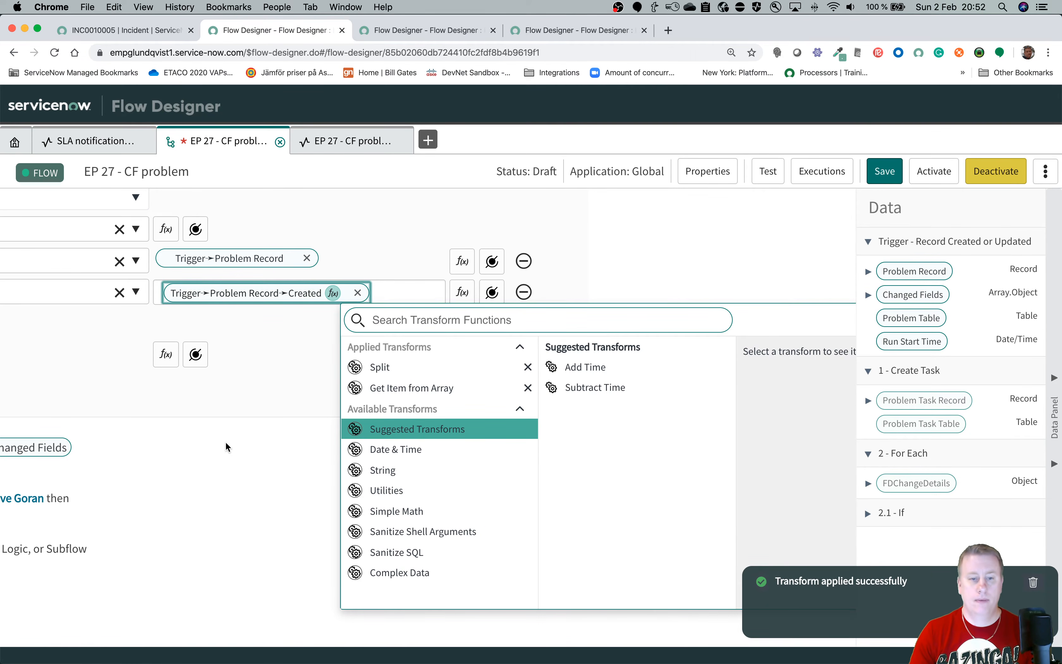
click(243, 446)
click(885, 175)
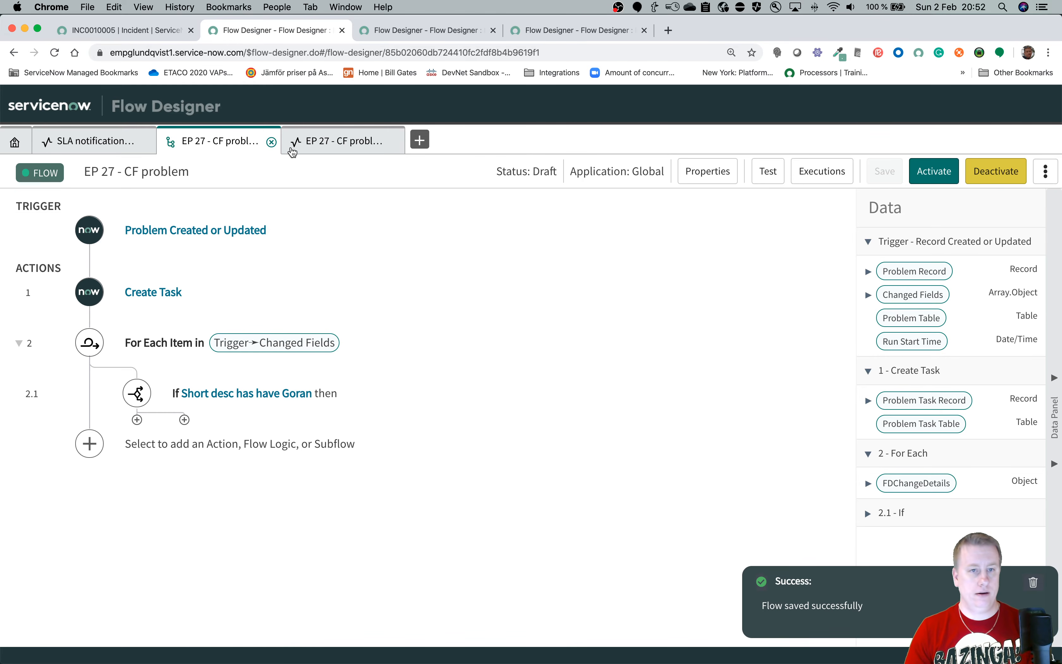
View the trigger's current problem record in the earlier test run's execution details.
click(325, 144)
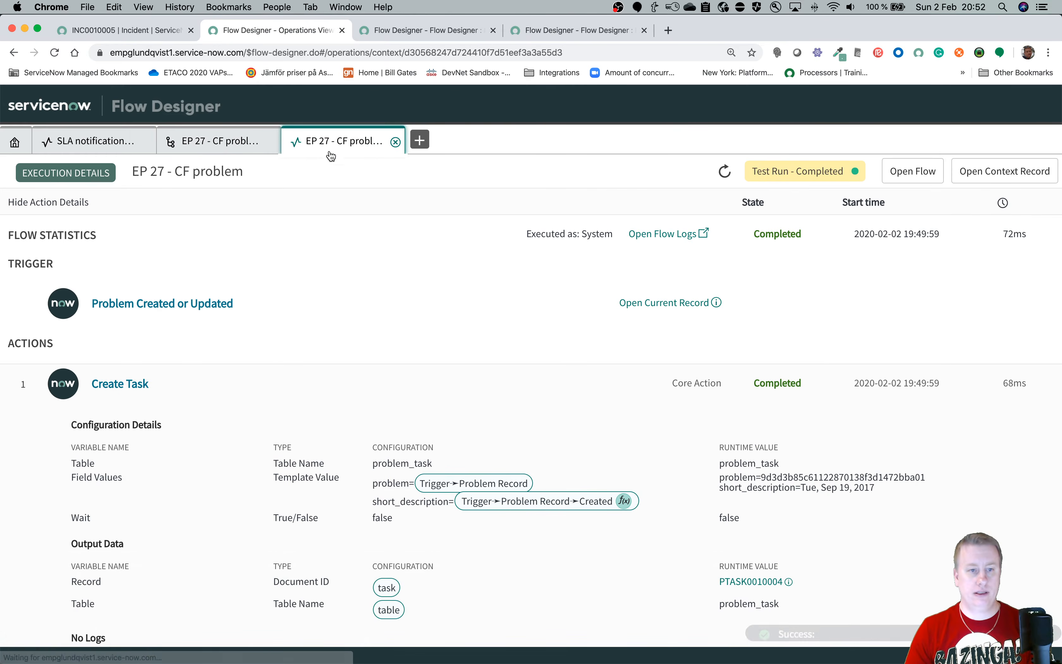
click(719, 307)
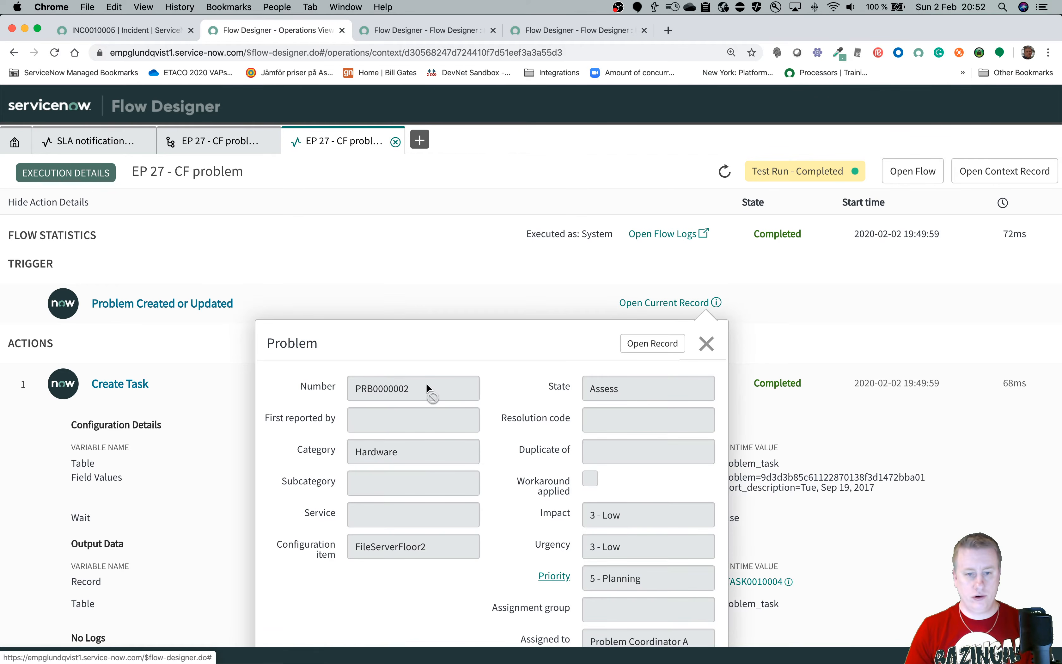
scroll(455, 390, down, 4)
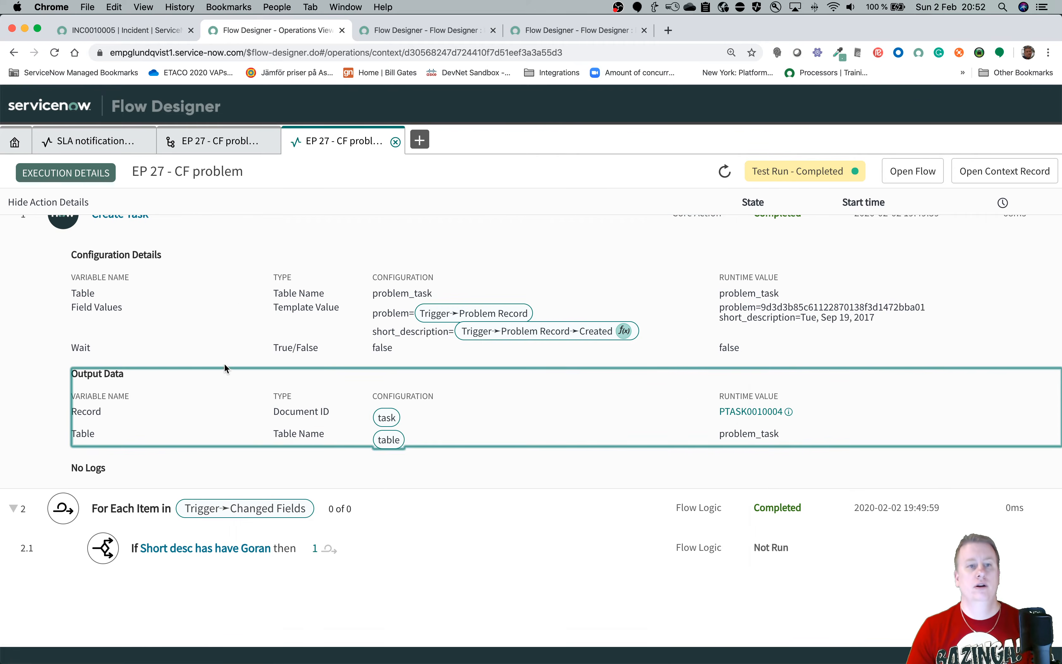
Return to the flow's design and run a test with problem record PRB0000002.
click(221, 145)
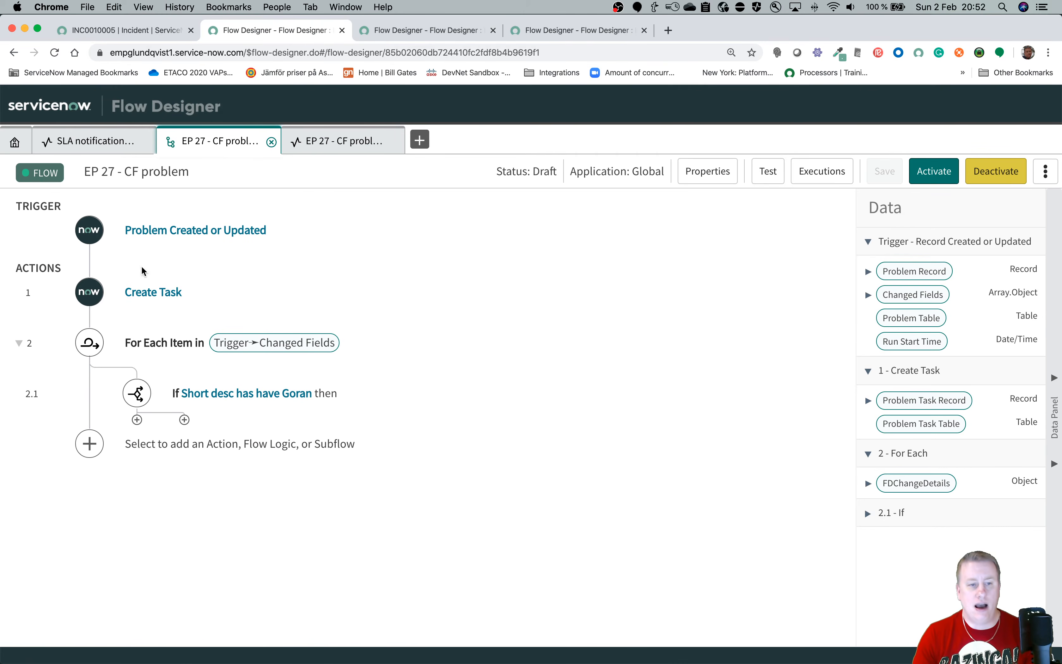
click(150, 294)
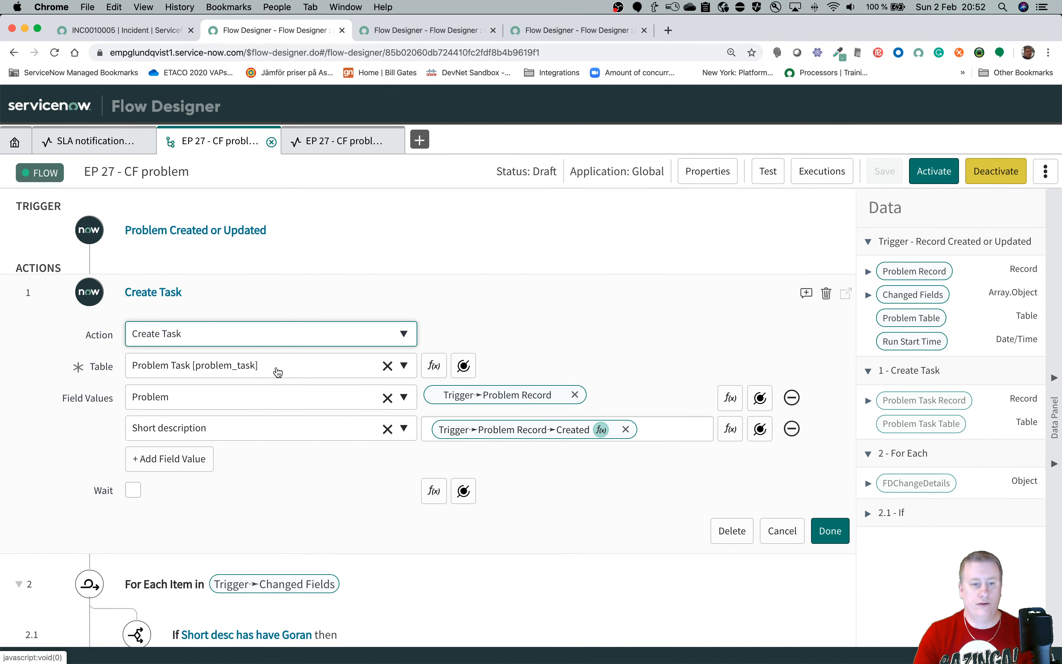
click(777, 174)
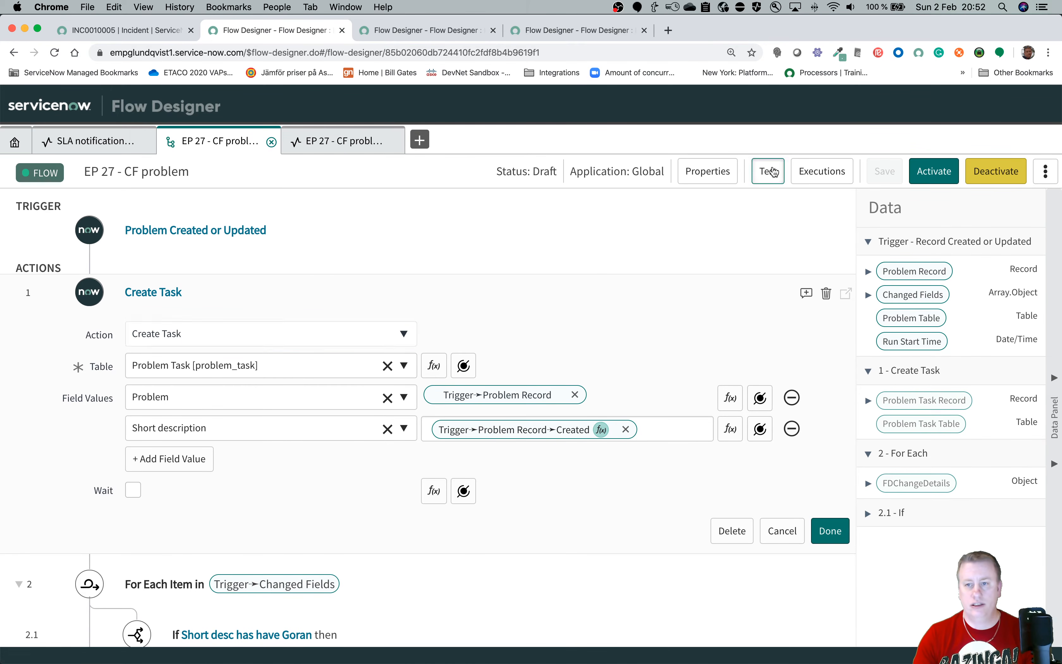
click(511, 224)
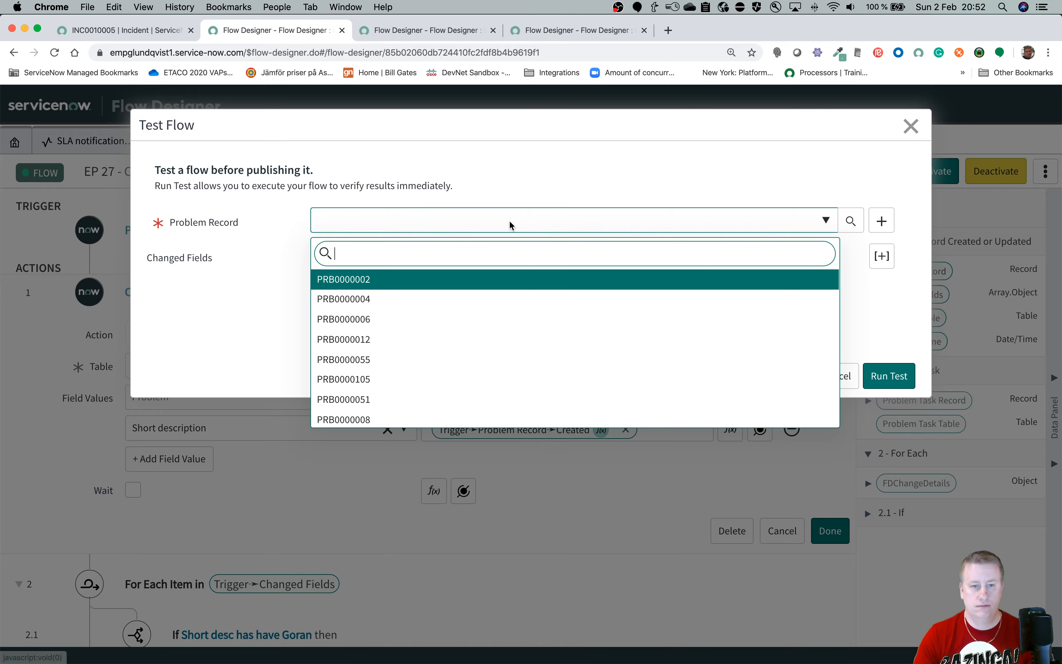
click(460, 283)
click(887, 377)
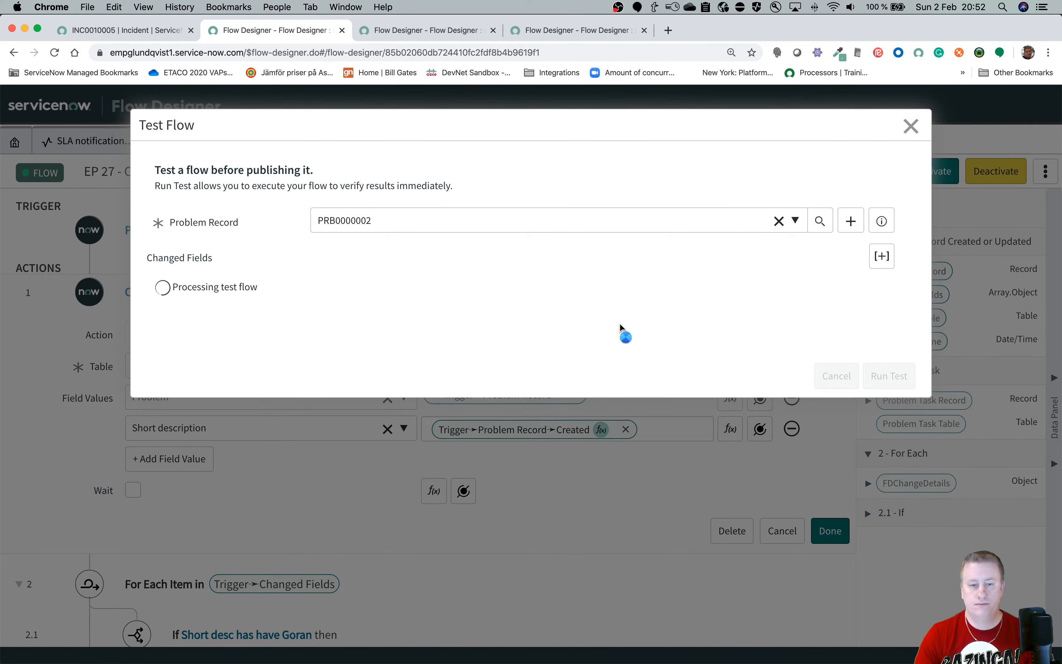
View the new test run's Create Task details and preview the problem task record it created.
click(231, 289)
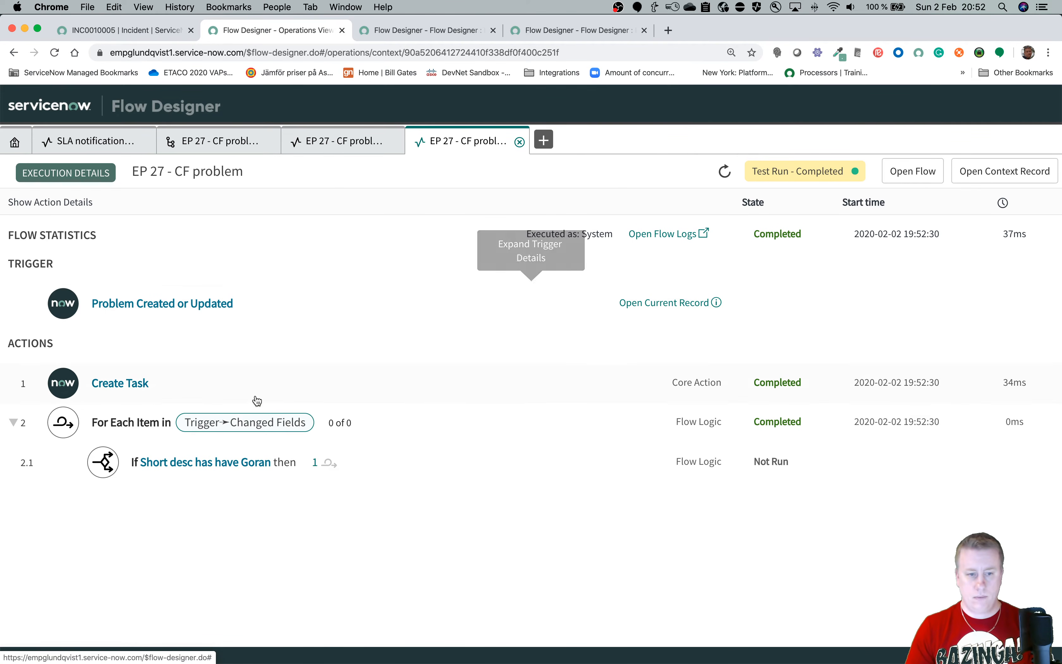
click(123, 383)
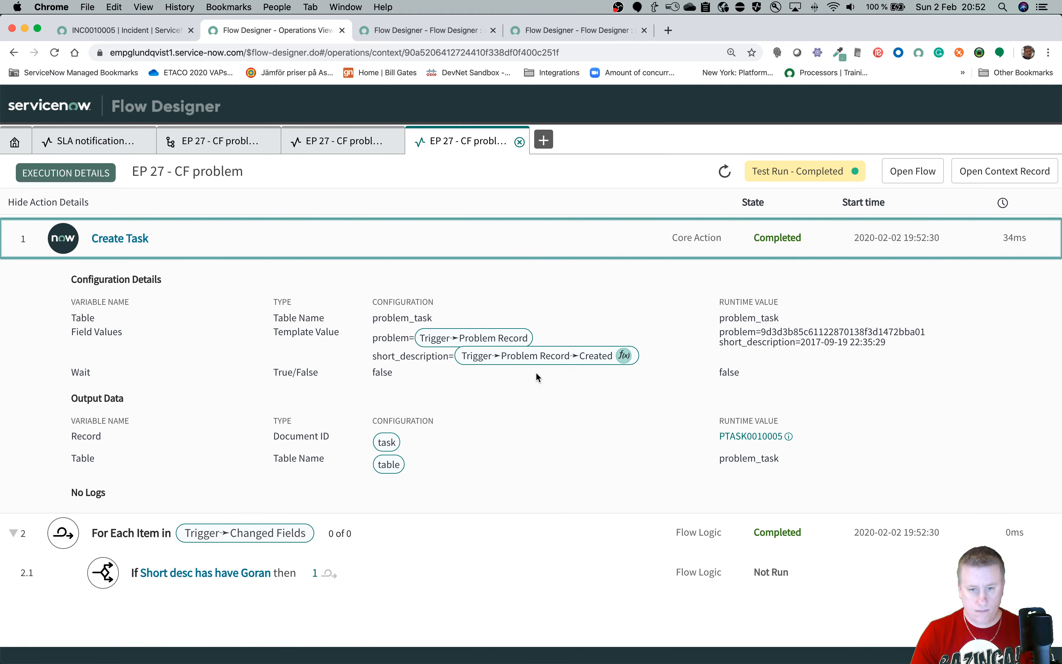
click(744, 439)
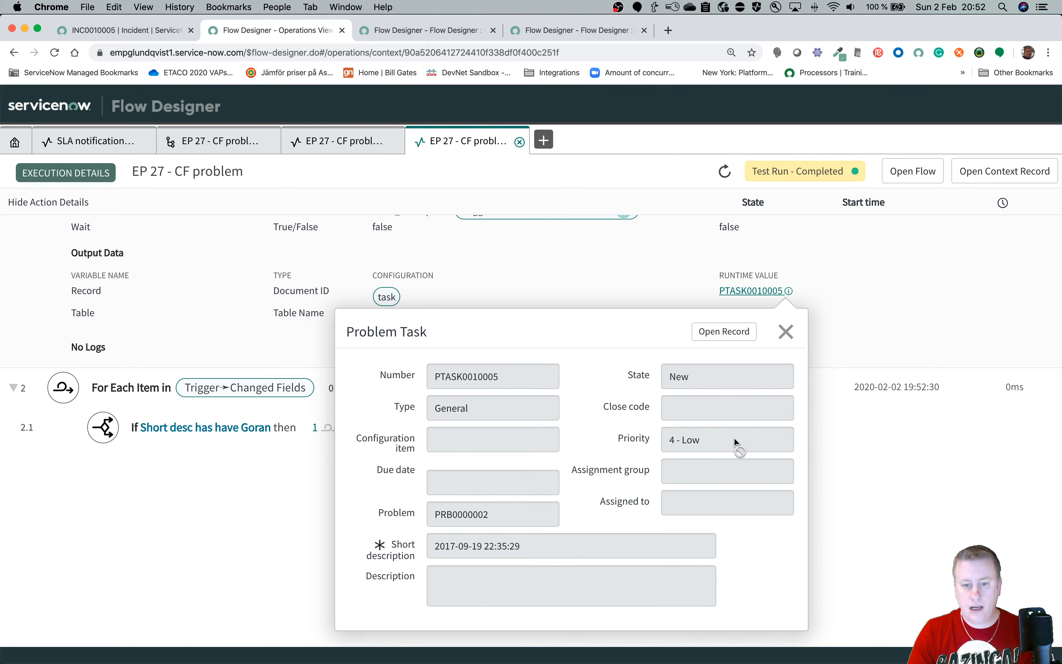
click(785, 338)
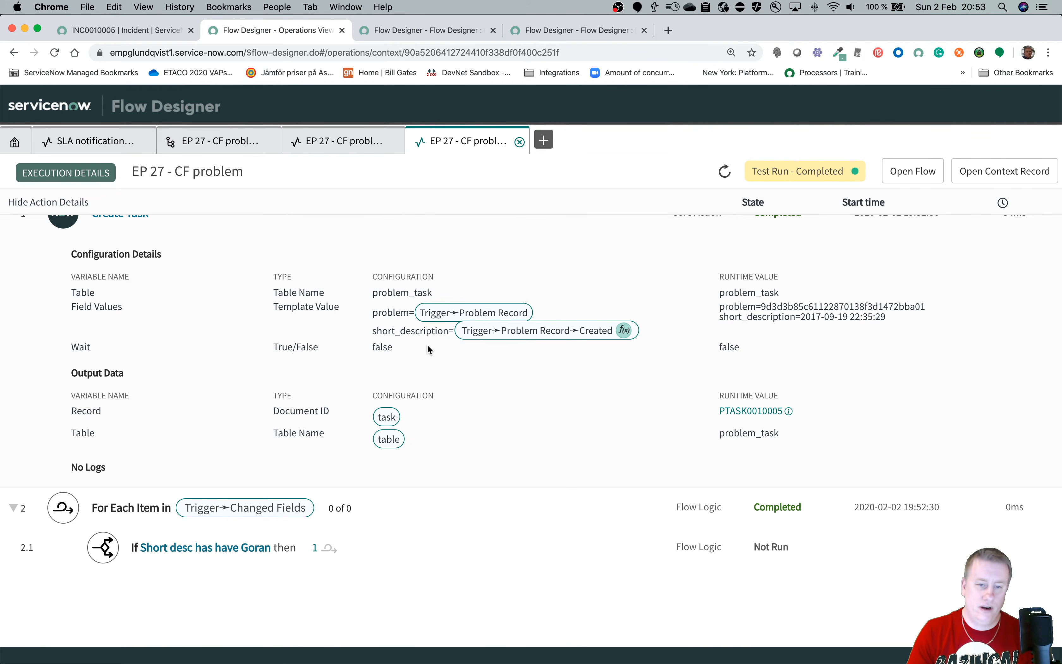
scroll(396, 337, up, 3)
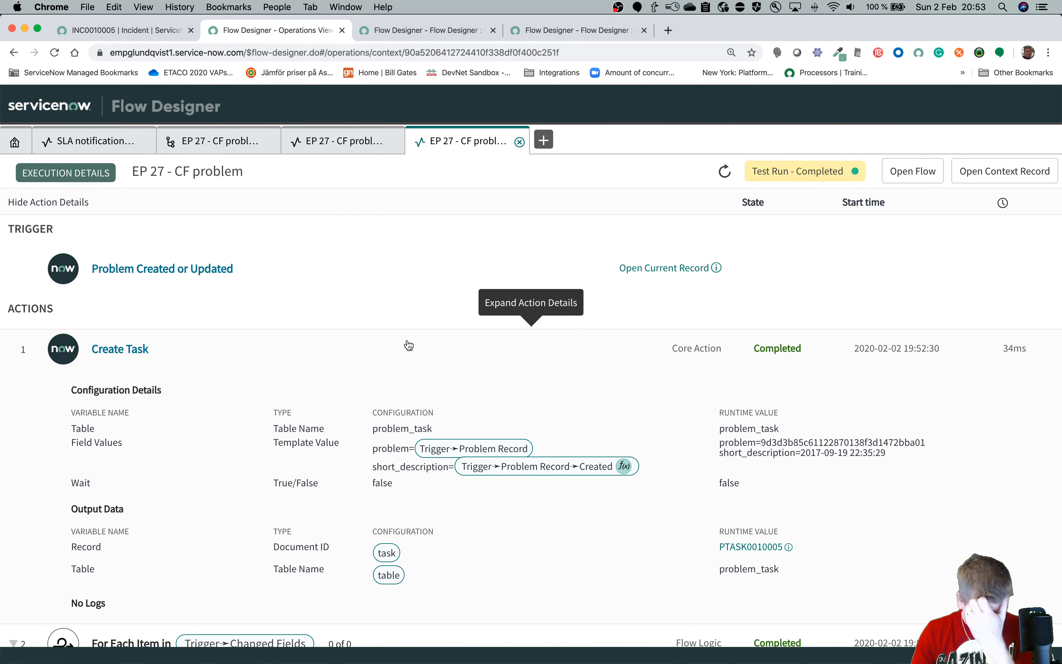
scroll(488, 418, down, 1)
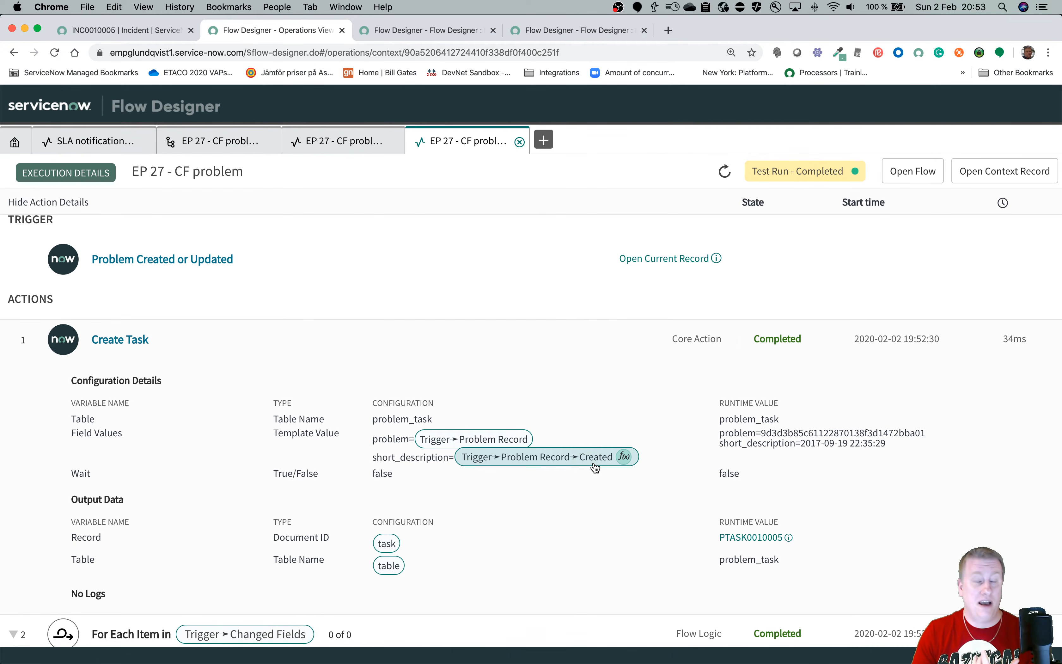
Return to the flow's design, close the test dialog, and remove the Created value from the Create Task action's Short description.
click(191, 141)
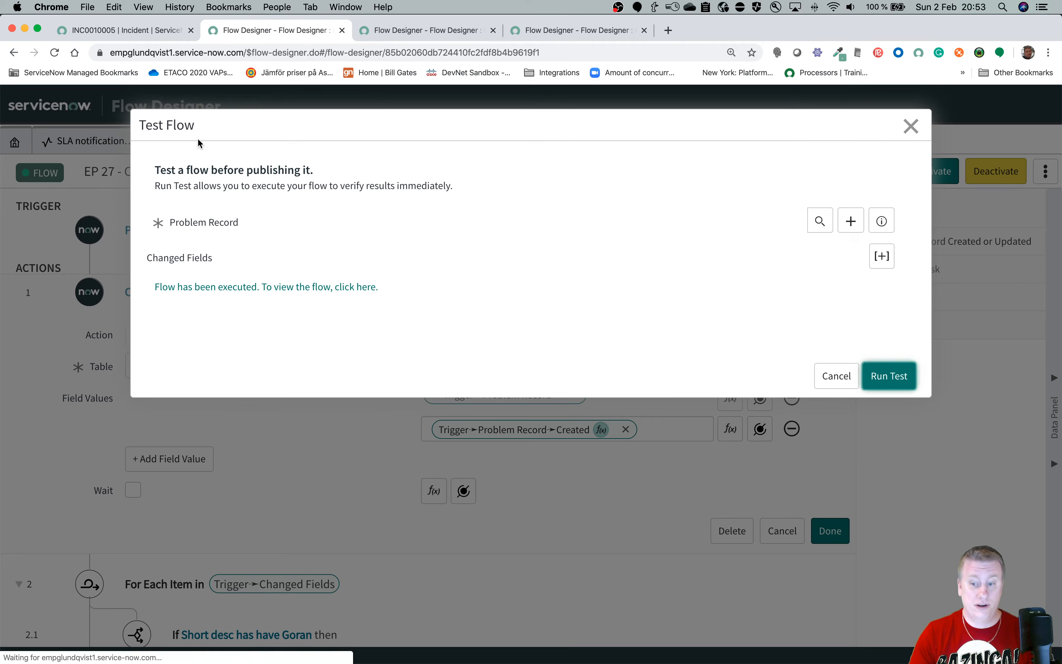
click(836, 377)
click(161, 293)
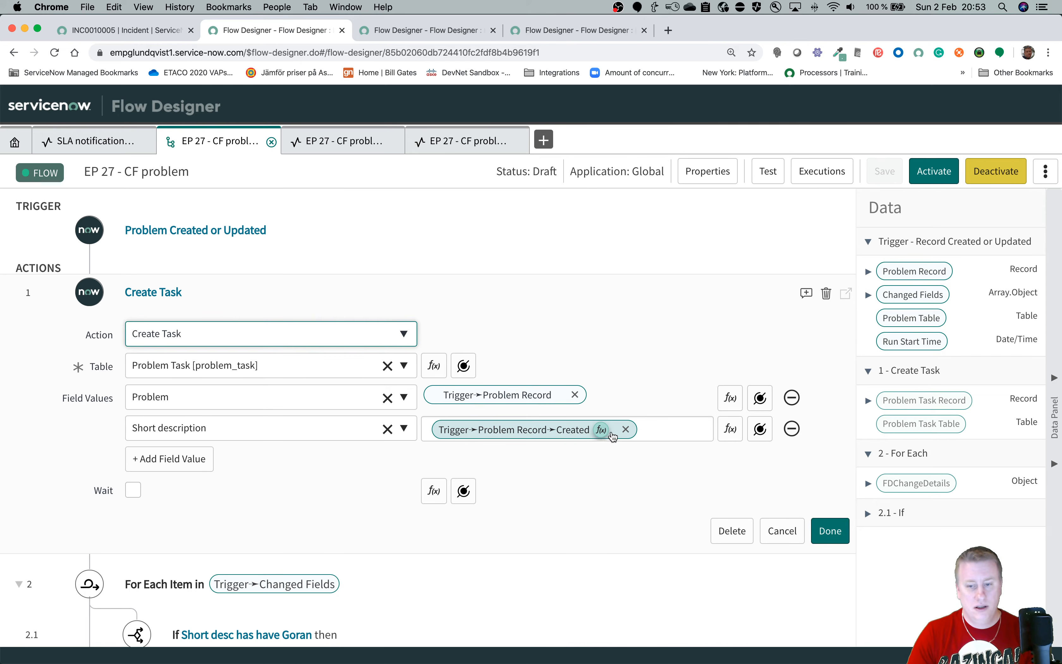
click(625, 432)
click(626, 430)
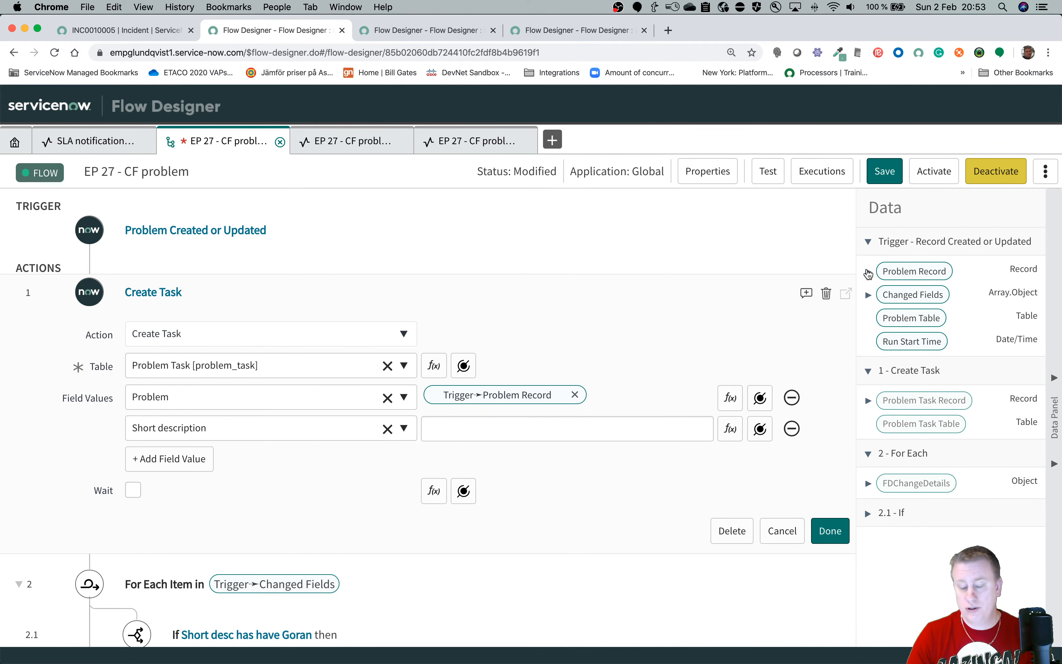
Fill Create Task's Short description with the Problem statement value from the trigger's problem record.
click(868, 271)
scroll(893, 322, down, 15)
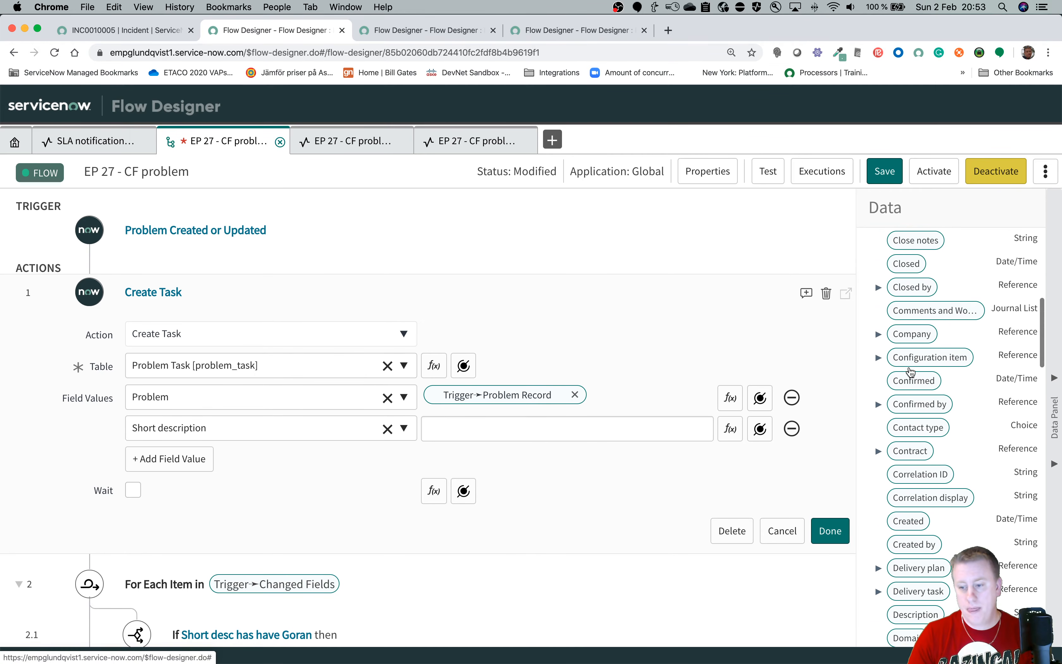
scroll(908, 374, down, 20)
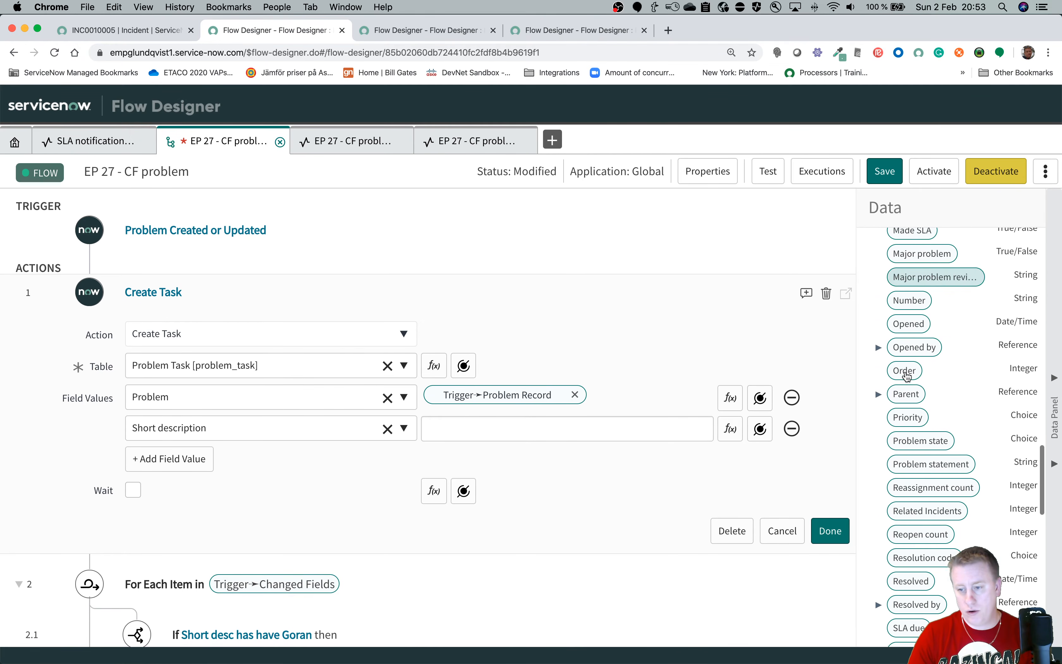
scroll(907, 376, down, 15)
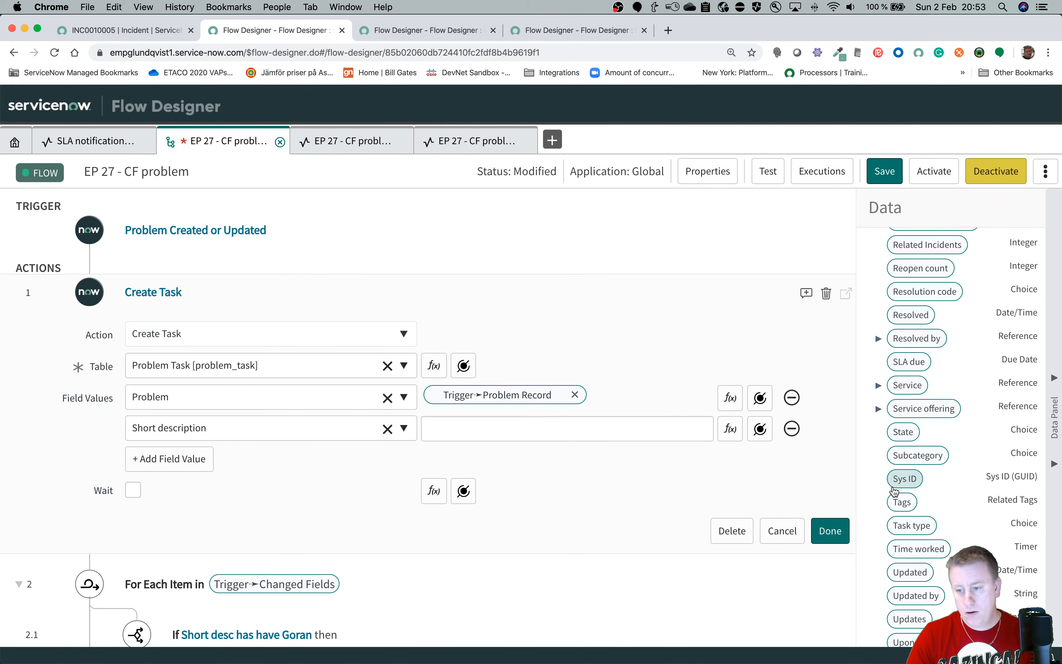
scroll(895, 485, up, 5)
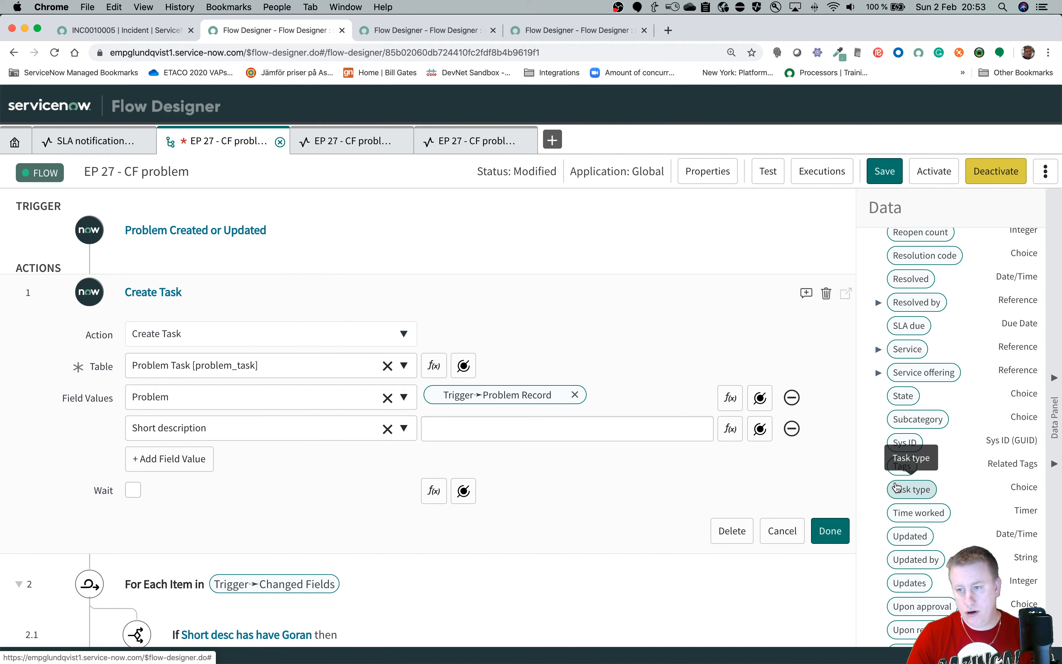
scroll(900, 472, up, 5)
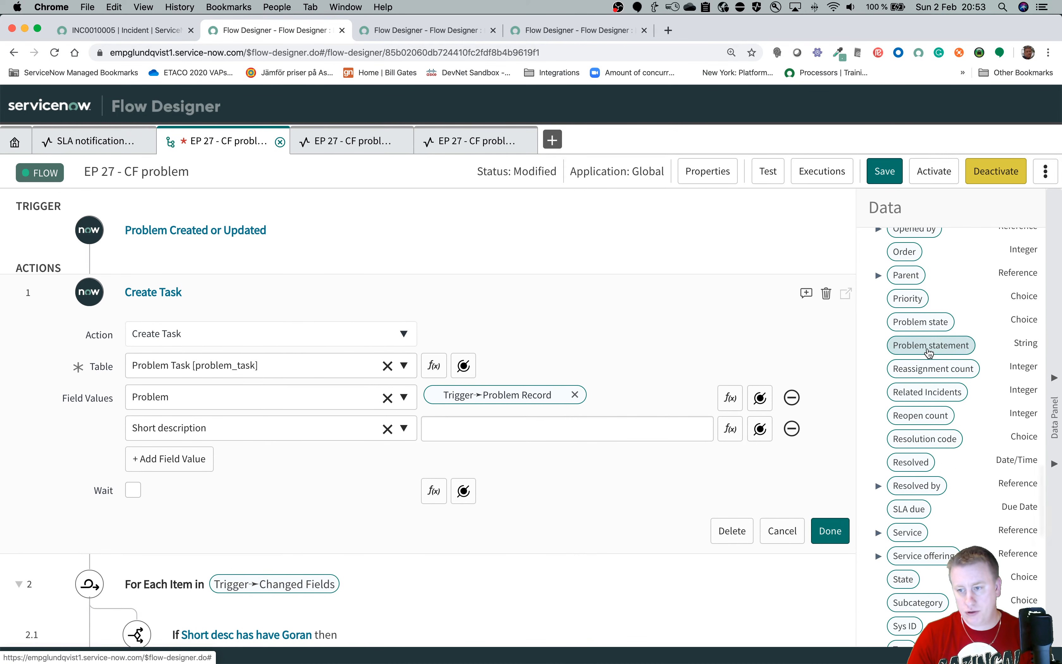
drag(930, 345, 578, 429)
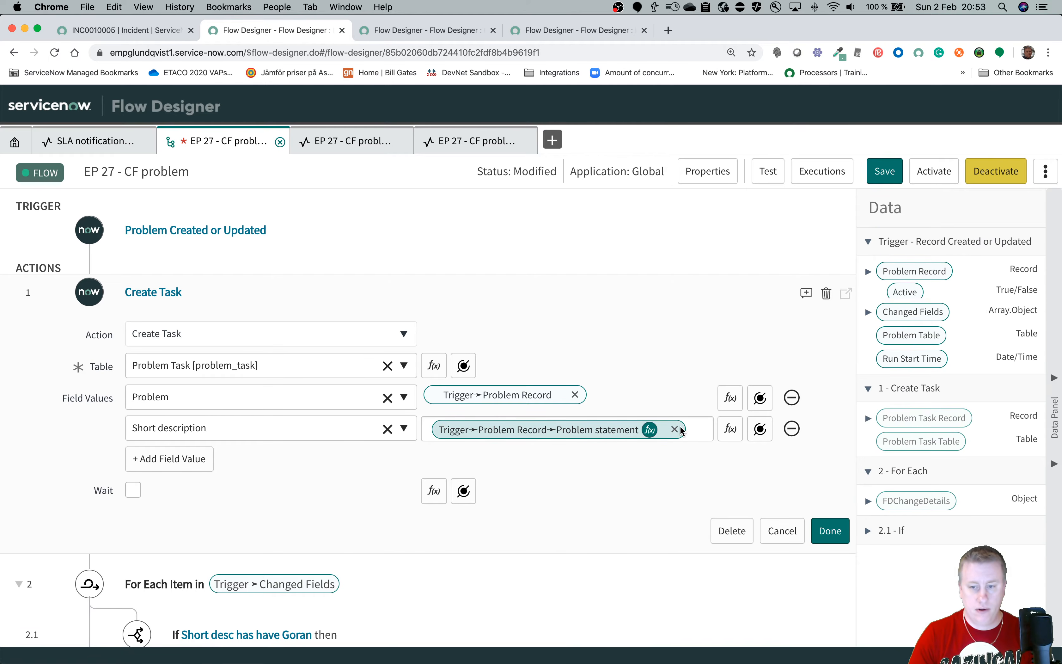
Apply the Split transform to the Short description's Problem statement value.
click(652, 432)
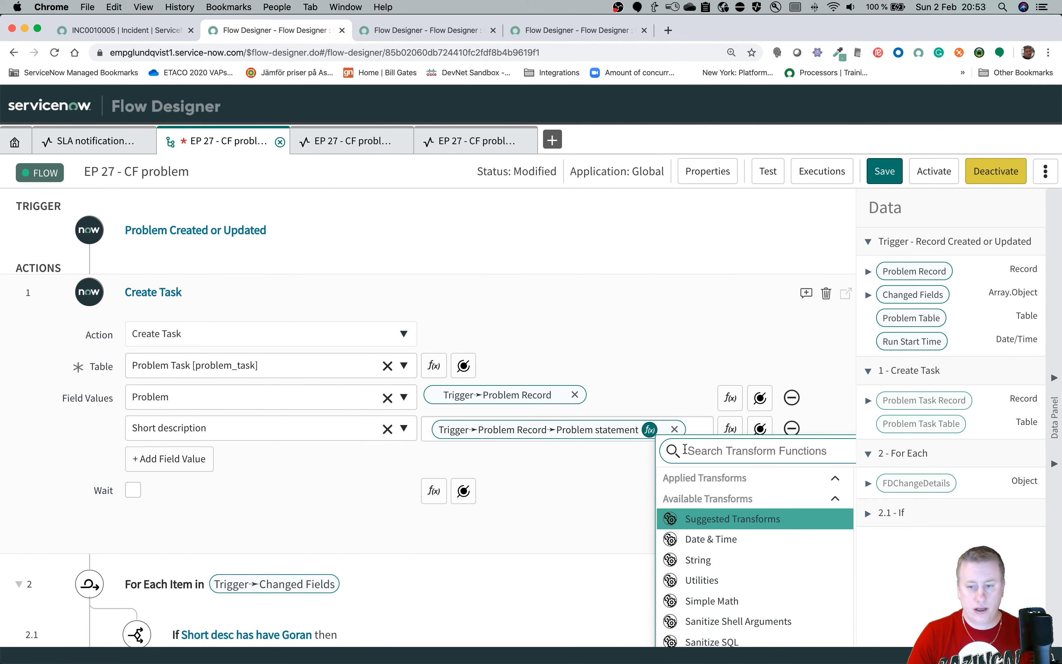
text(sl)
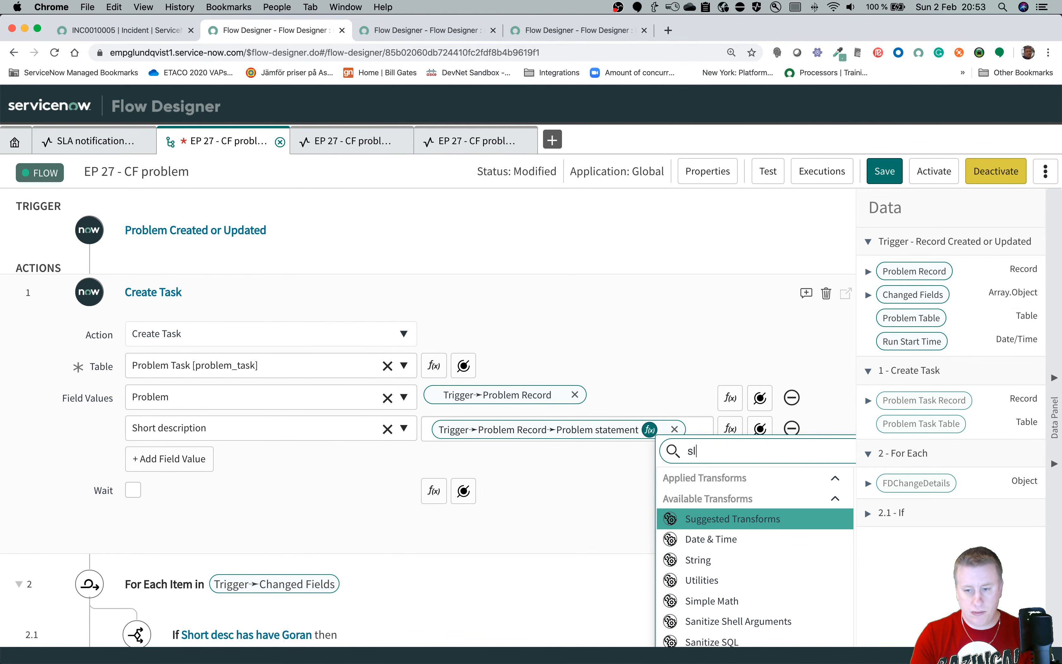
click(701, 518)
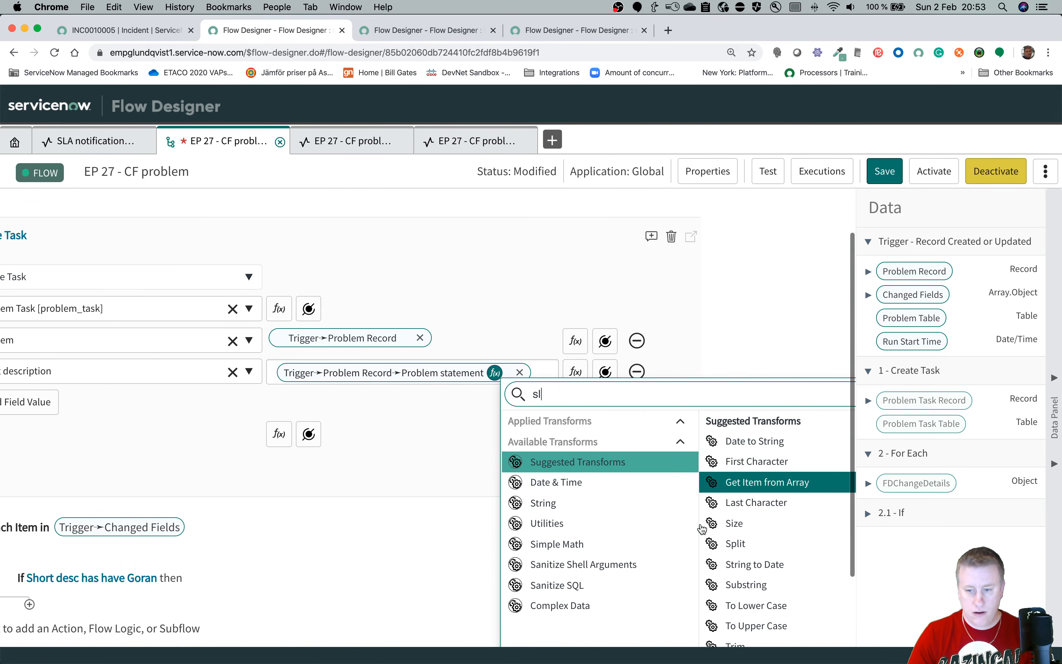
click(733, 543)
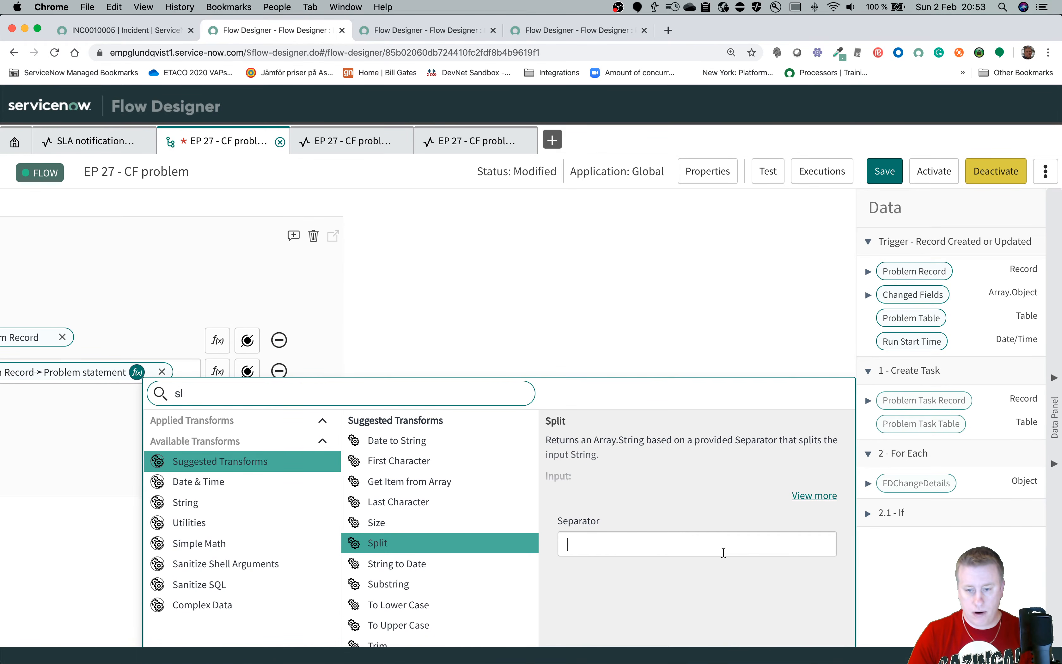
scroll(720, 540, down, 3)
click(828, 593)
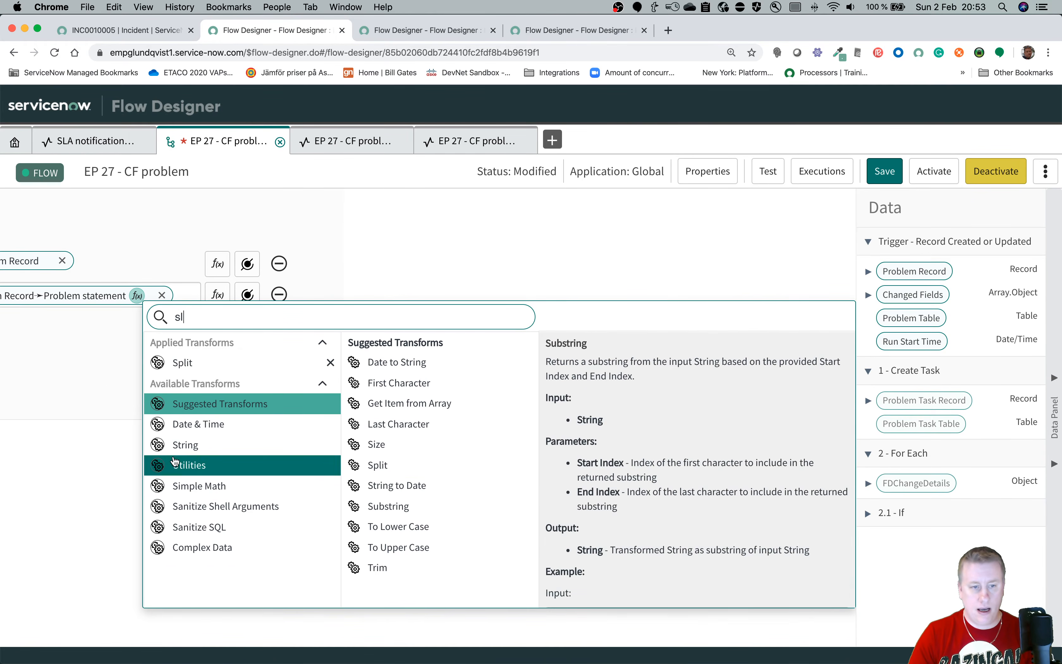
Apply the Get Item from Array transform with Nth Item 1 to the Problem statement value and save the flow.
key(BackSpace)
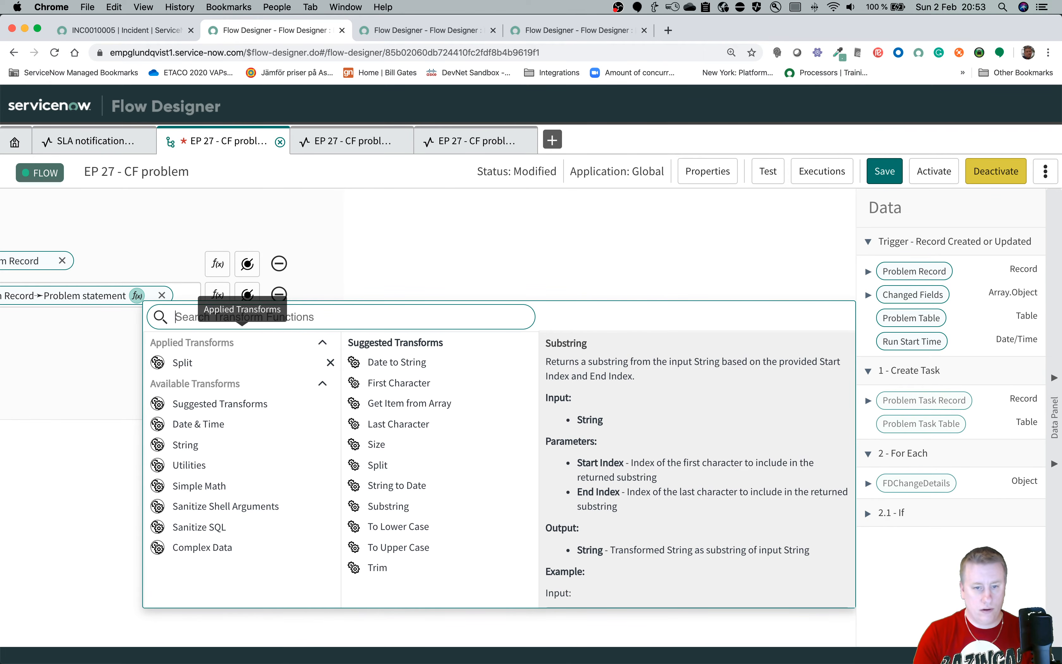
click(413, 406)
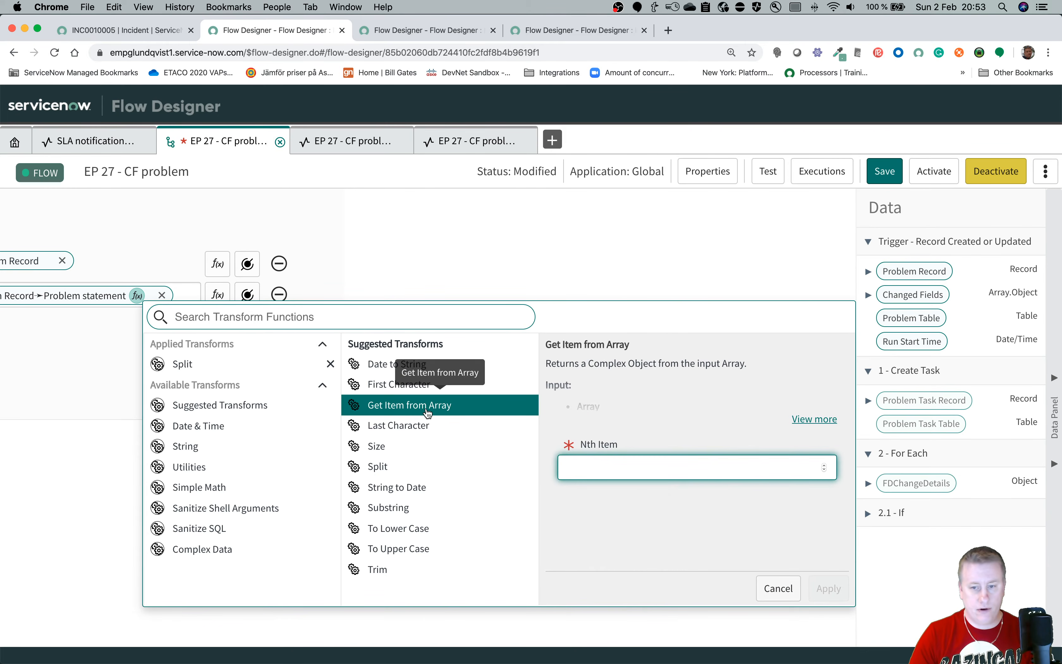
text(1)
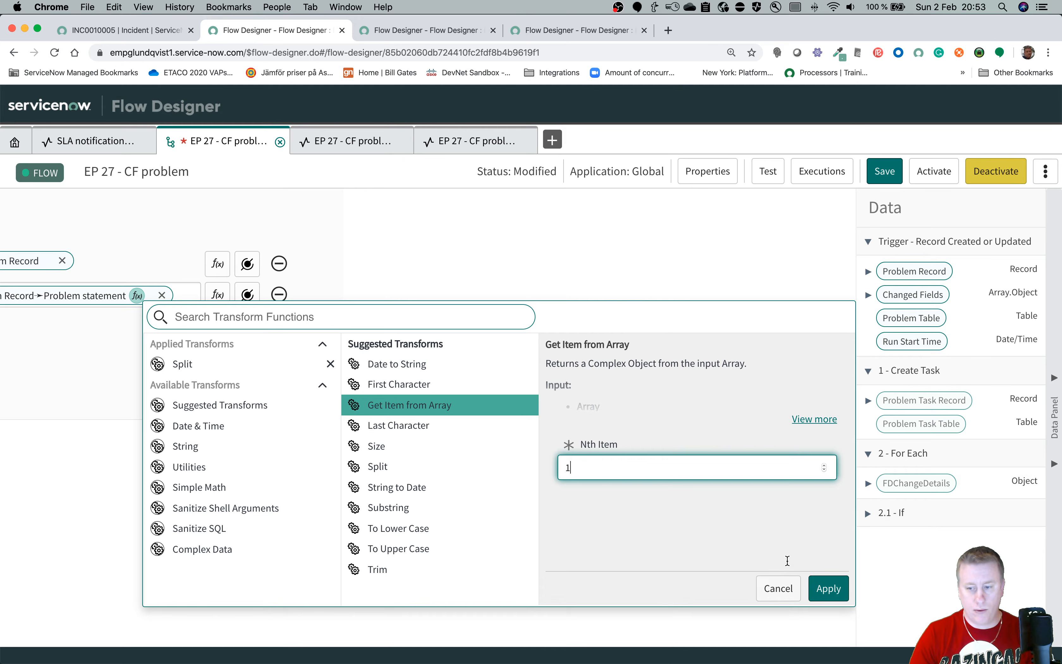
click(833, 590)
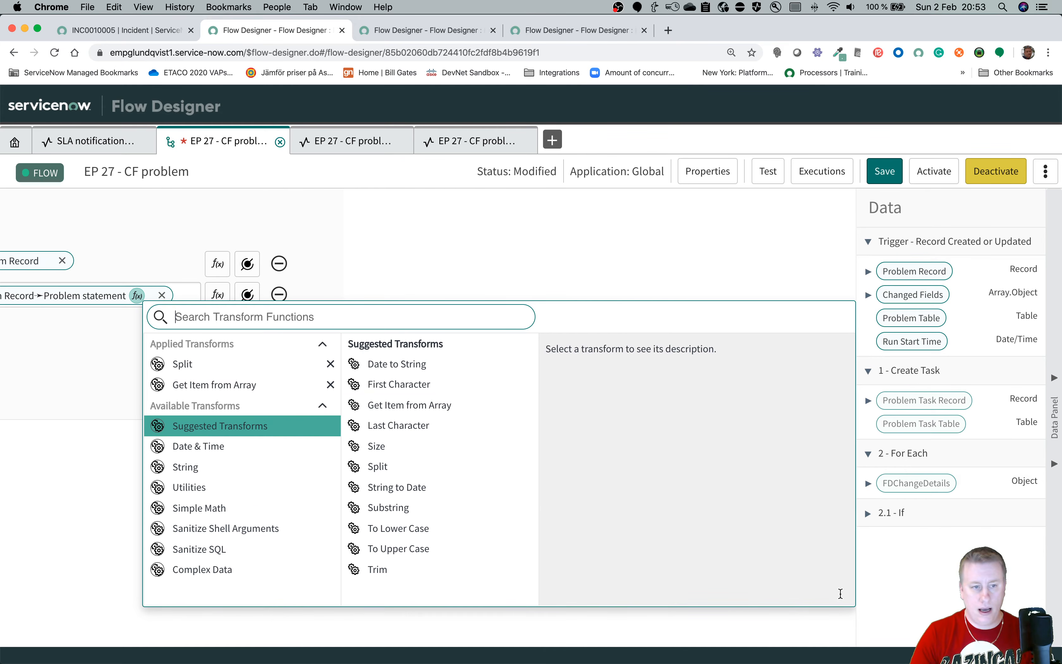
click(113, 373)
click(882, 170)
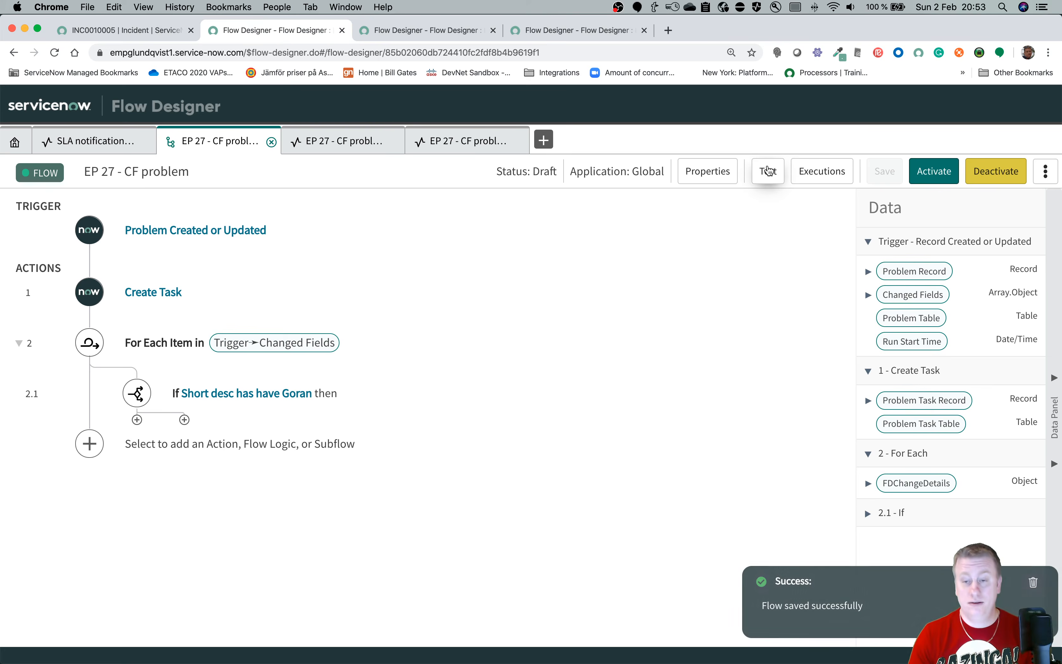
Run a test of the flow with problem record PRB0000002.
click(768, 171)
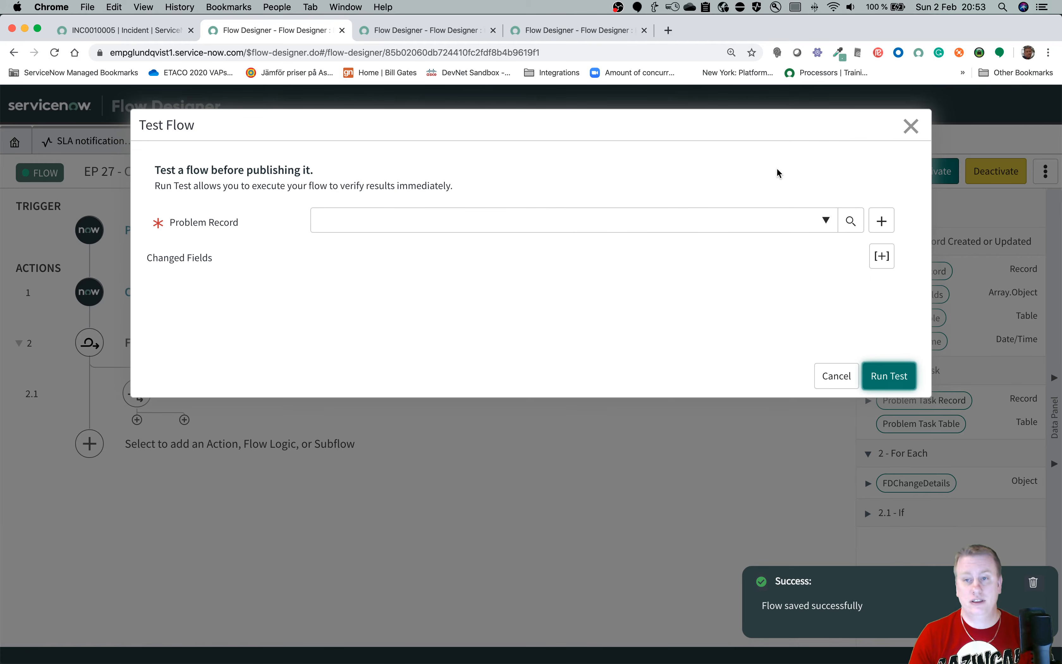
click(487, 210)
click(399, 281)
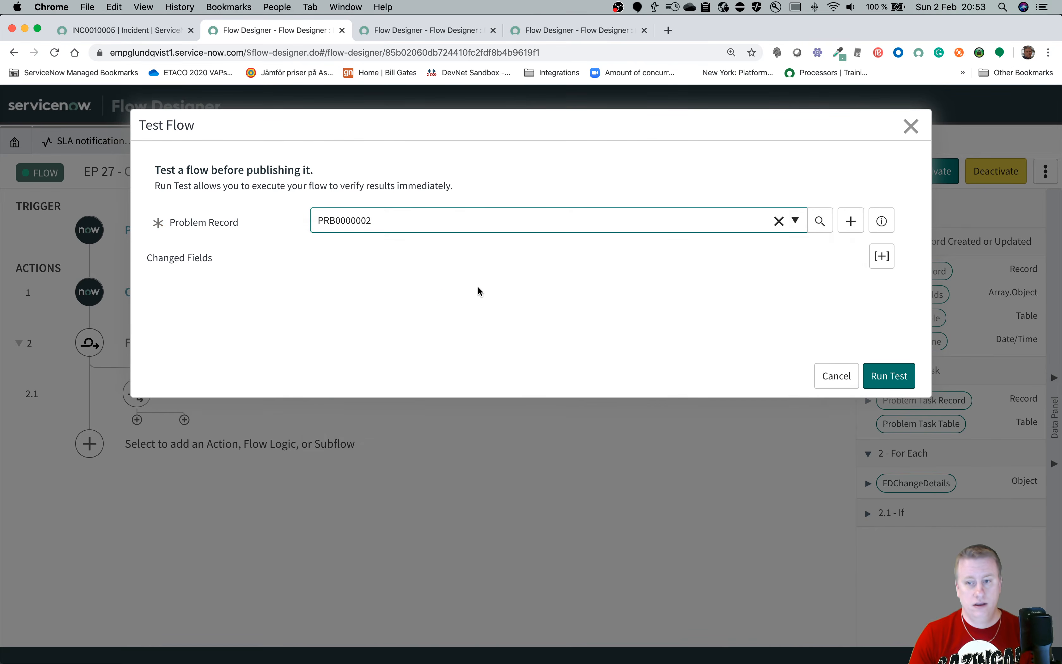
click(888, 375)
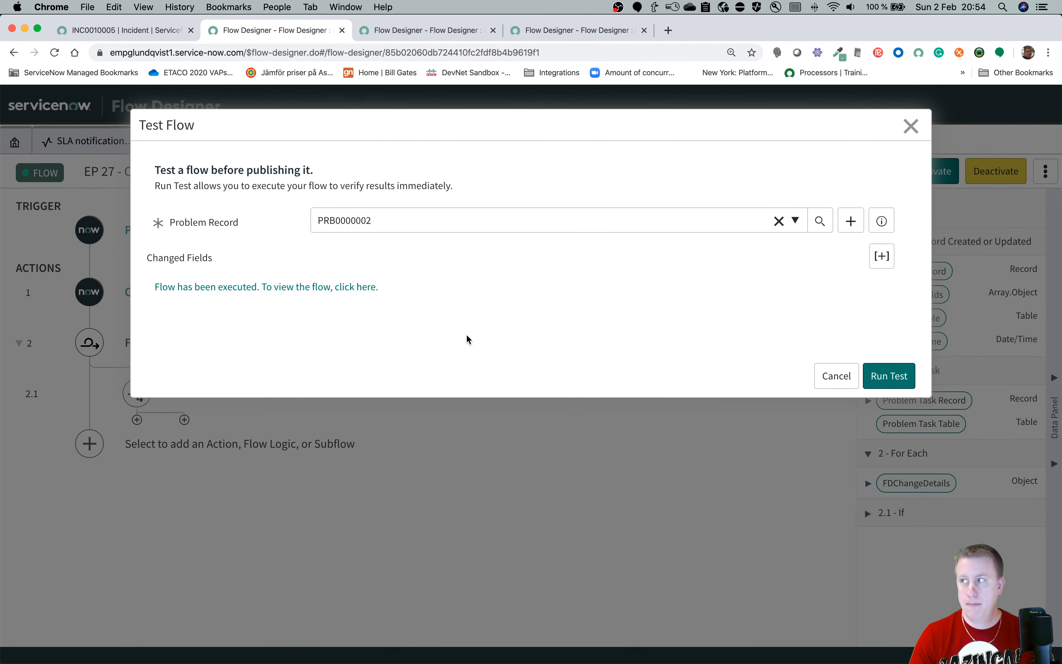
Examine the test run's Create Task details, including the created problem task's preview and the runtime field values.
click(294, 289)
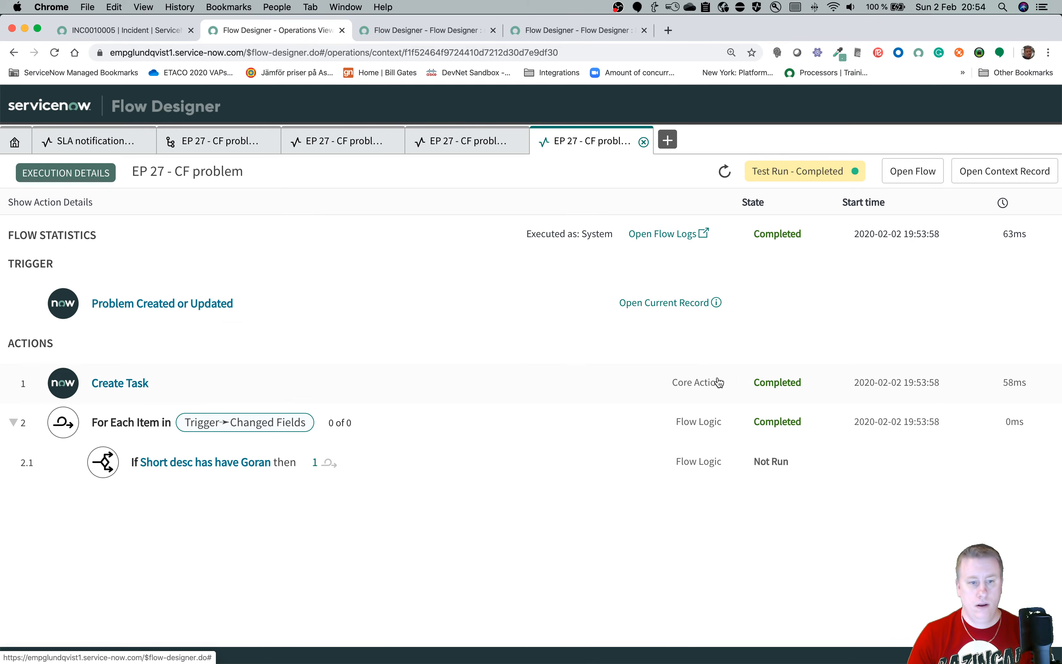
click(239, 385)
scroll(491, 398, down, 4)
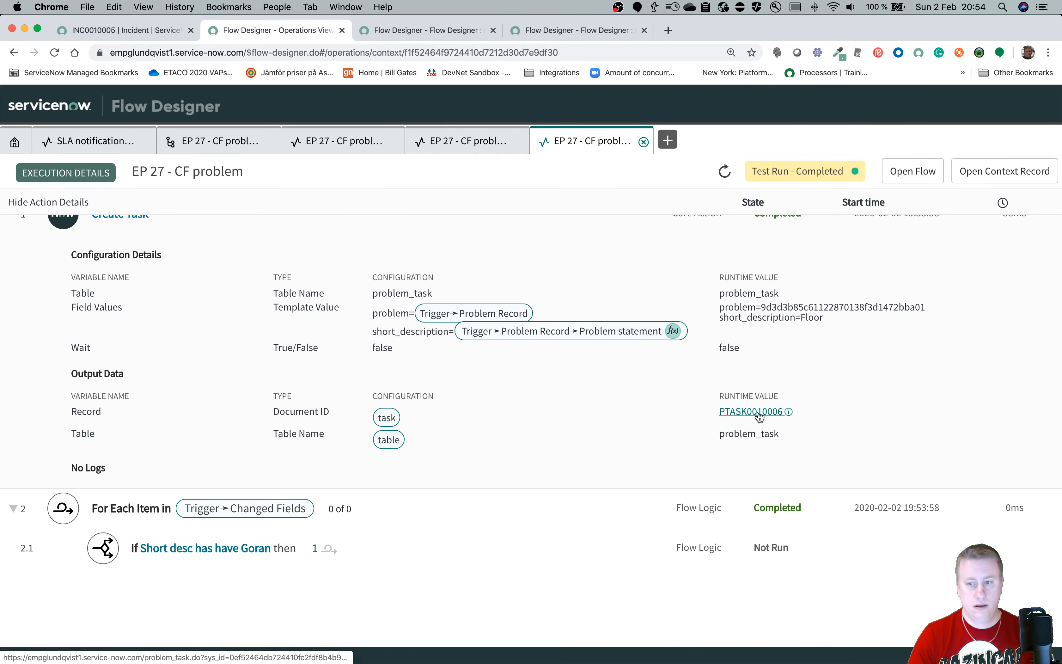
click(788, 411)
scroll(784, 428, down, 3)
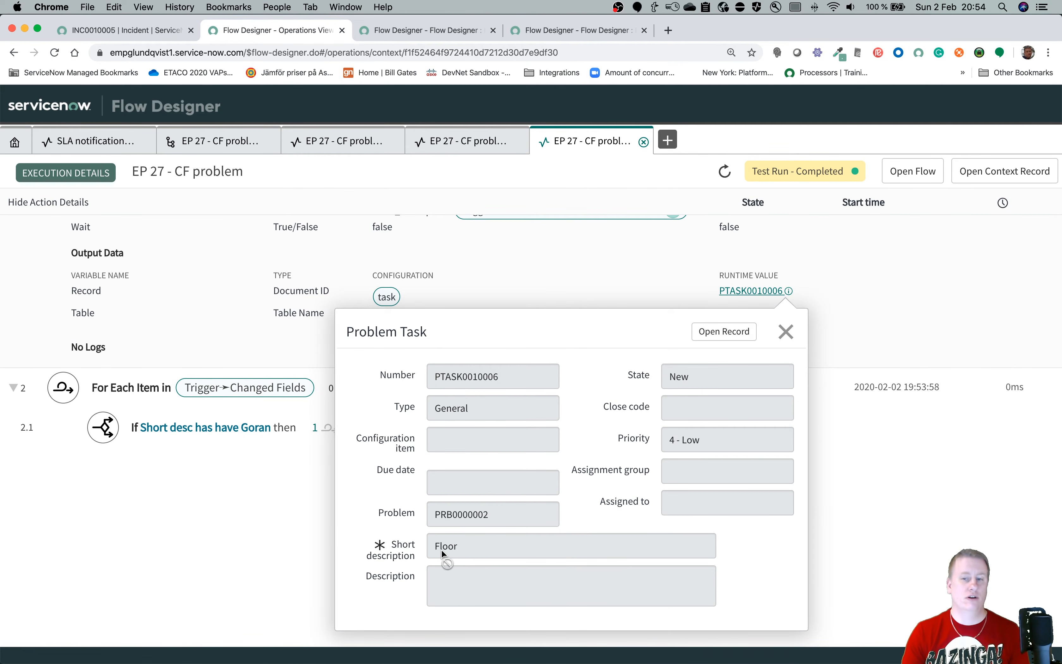
click(785, 332)
scroll(781, 346, up, 2)
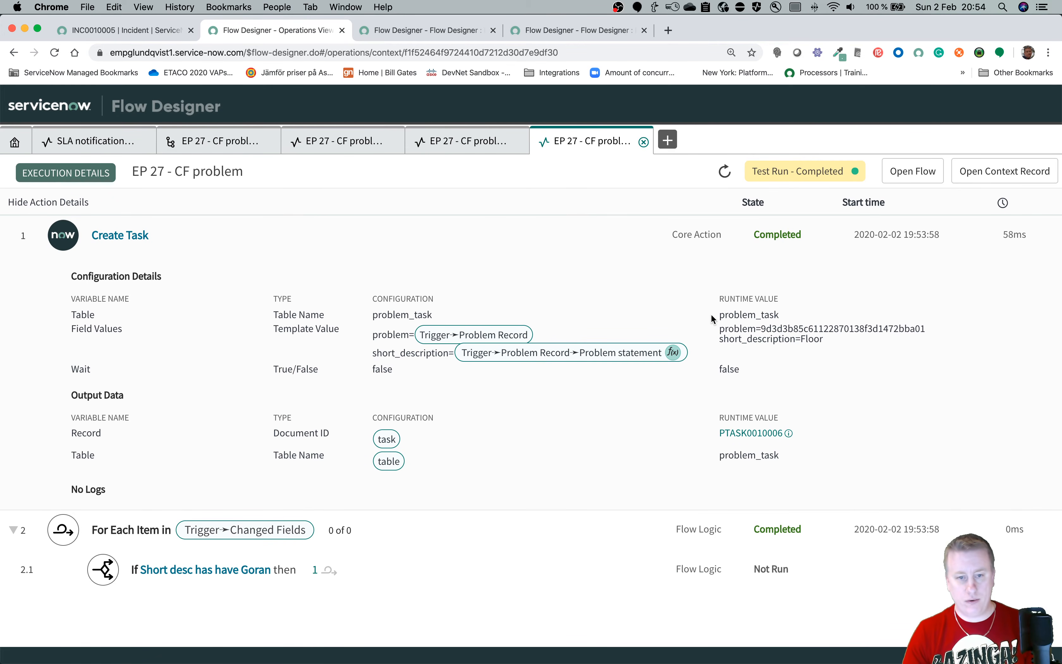
drag(715, 325, 836, 339)
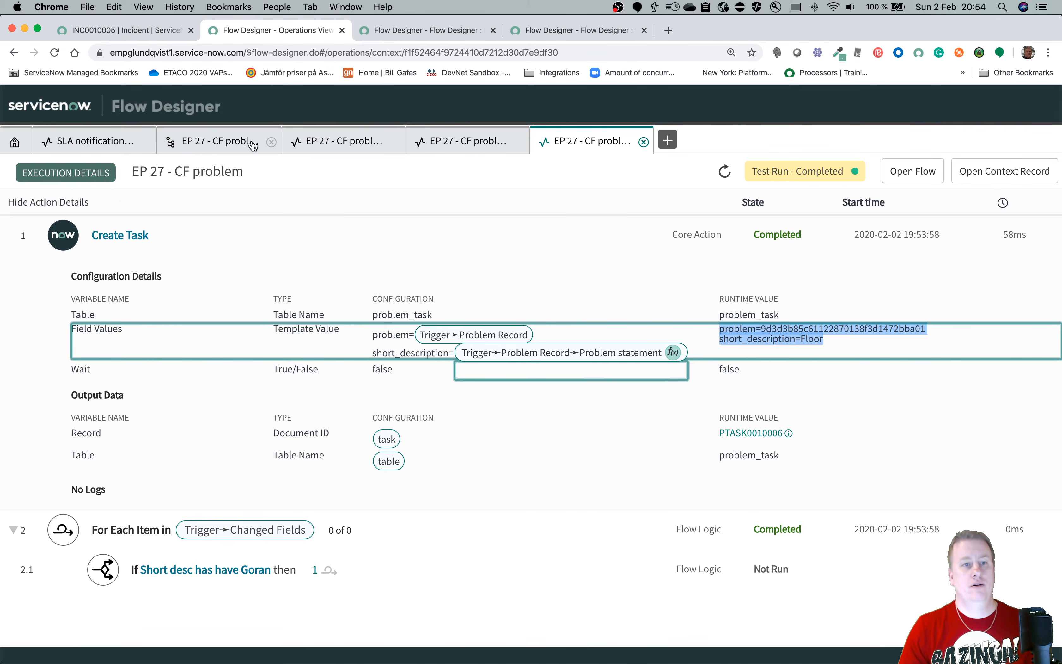
Return to the flow's design and view the script editor for Create Task's Short description, switching back to the data value.
click(211, 143)
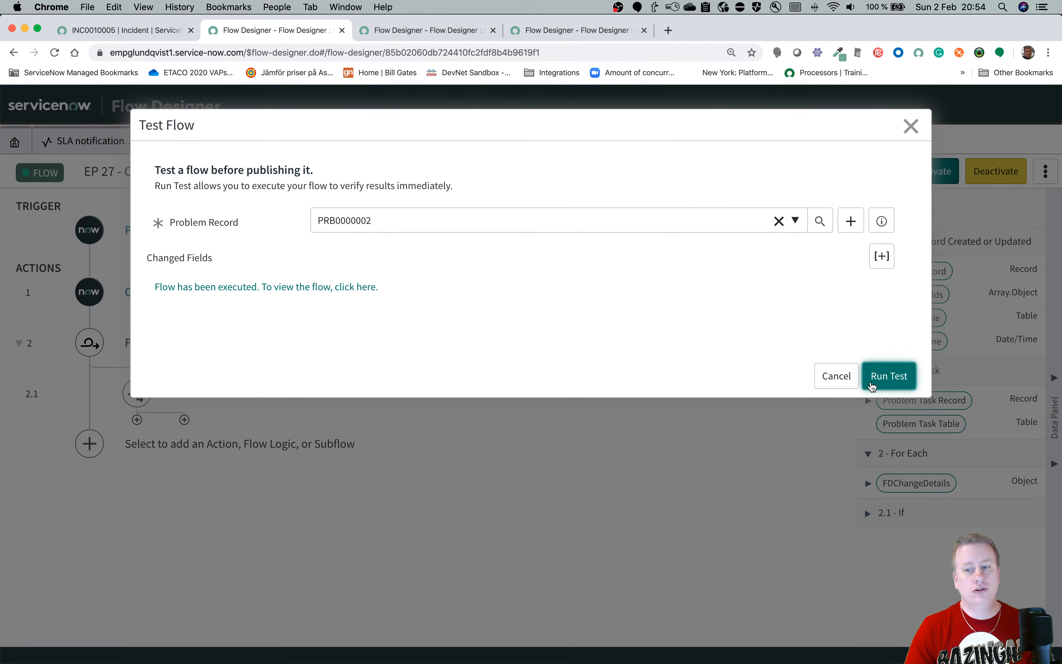
click(836, 376)
click(219, 297)
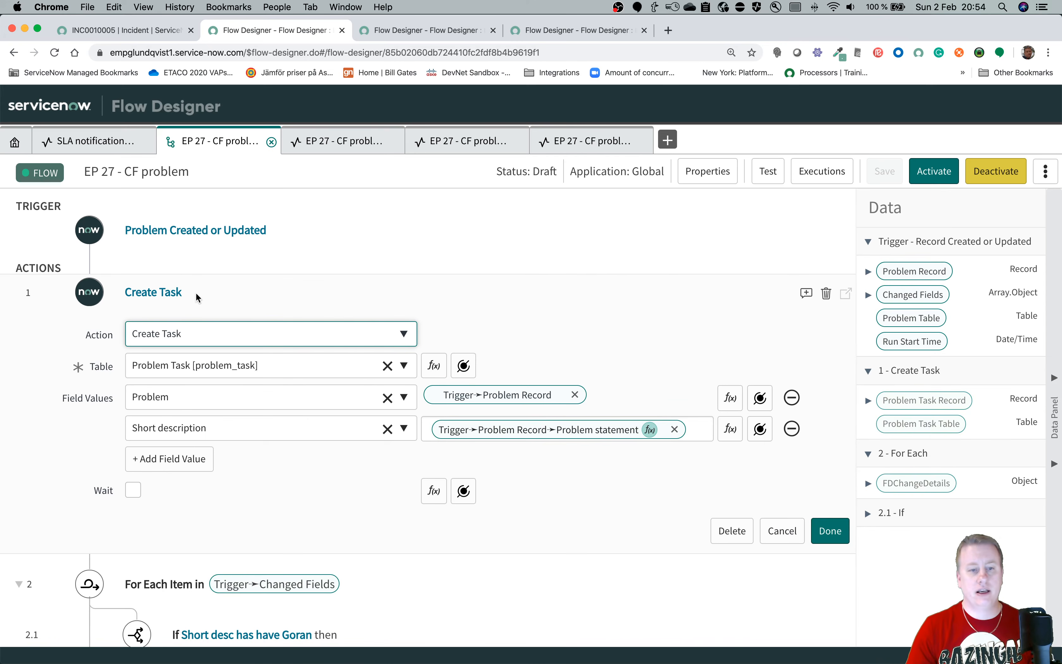
click(728, 431)
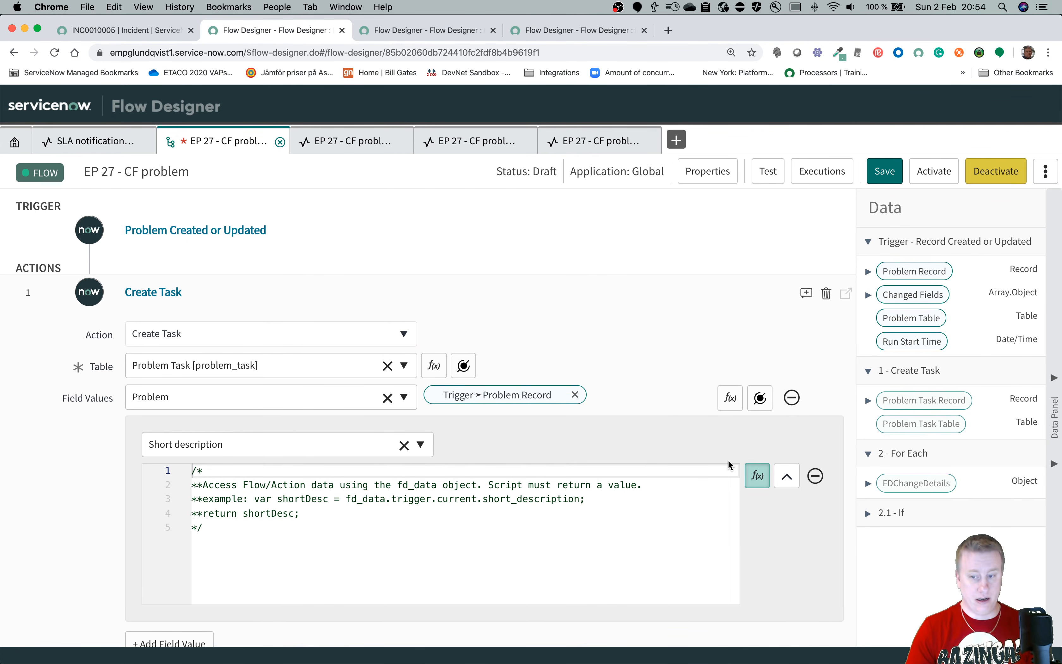
click(757, 477)
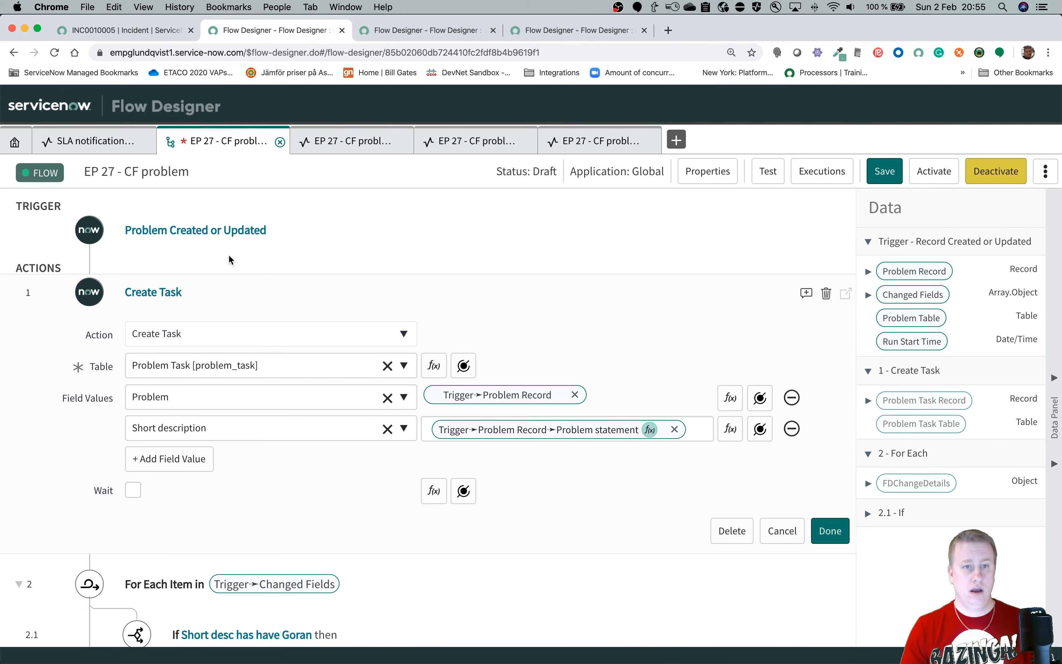
Close all open flows and execution details, discarding unsaved data, and open the dynamic flow in the Cloud Instance Provisioning application.
click(406, 142)
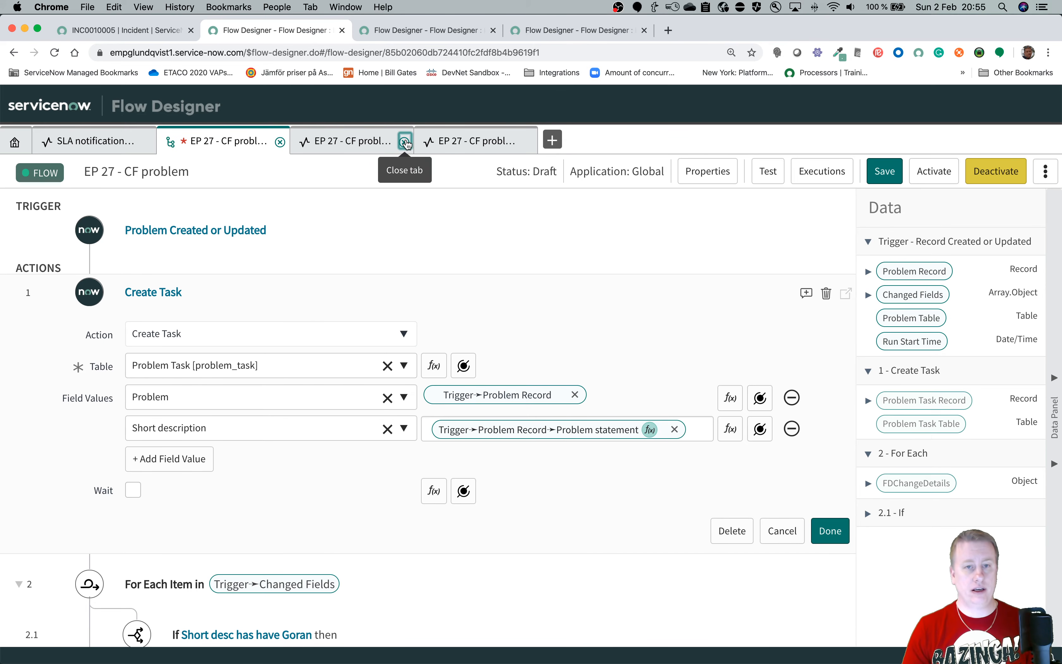
click(405, 142)
click(405, 142)
click(280, 142)
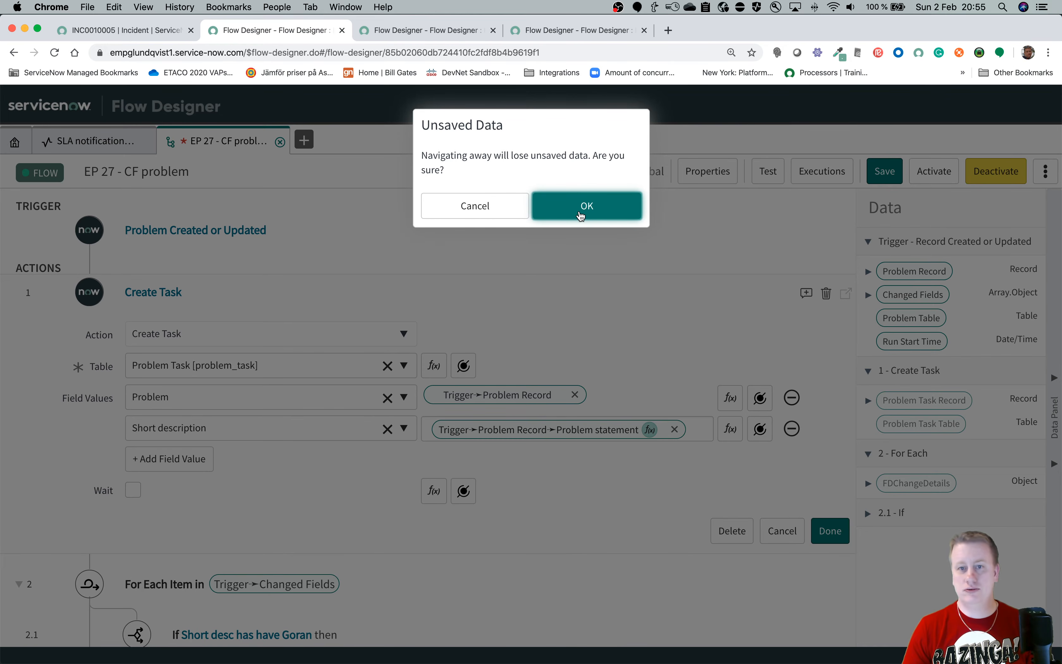
click(565, 212)
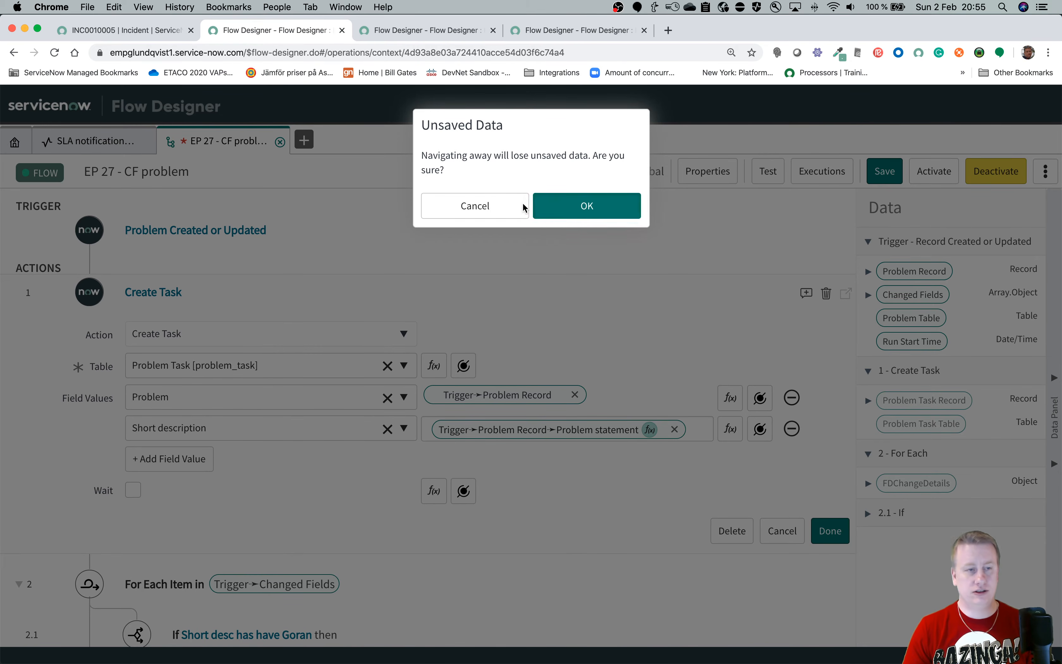
click(147, 141)
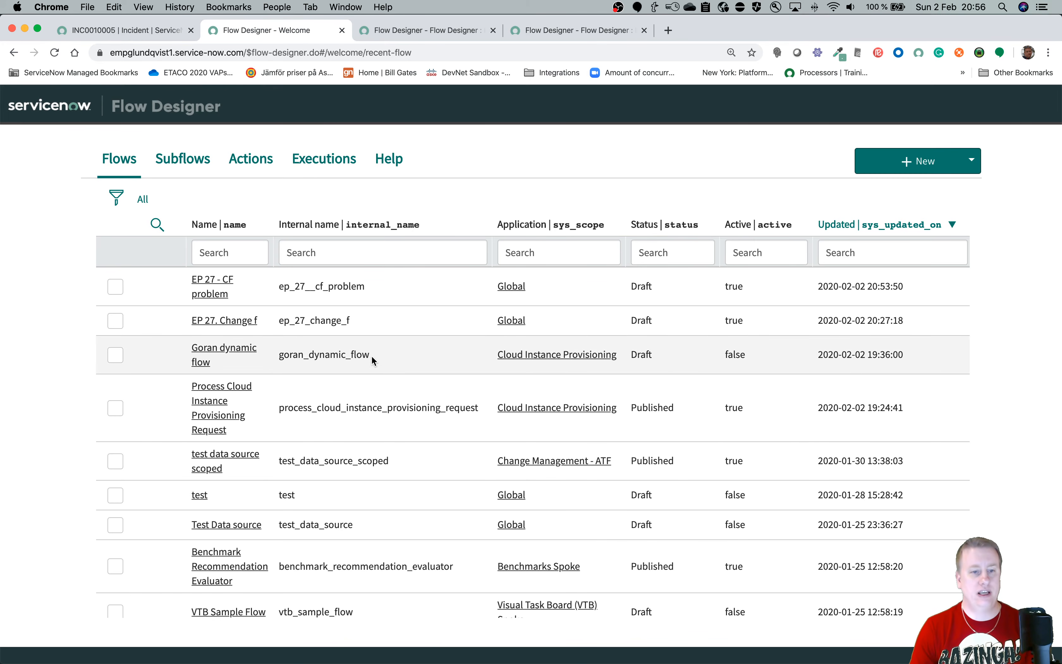
click(239, 348)
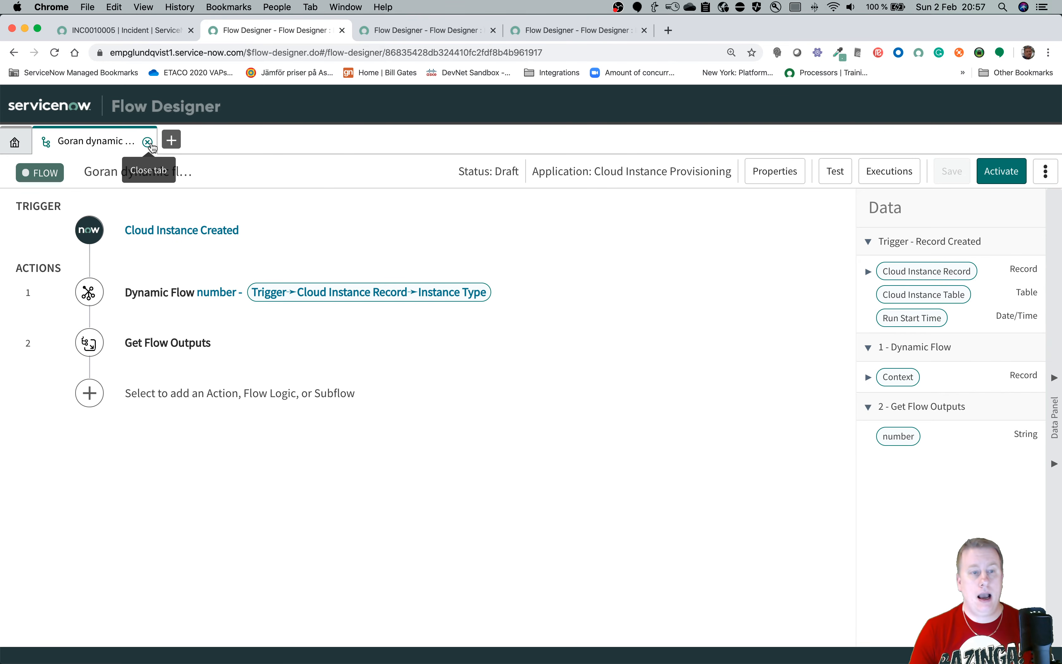
Switch to the incident page in Service Management and change the current application scope to Episode 27.
click(150, 29)
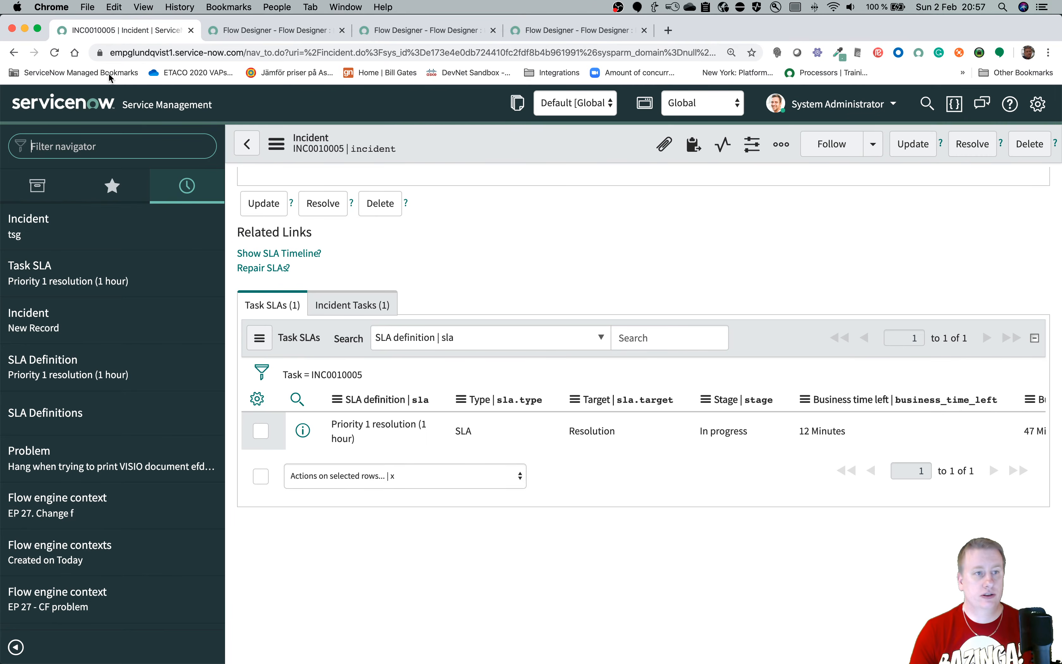
click(698, 107)
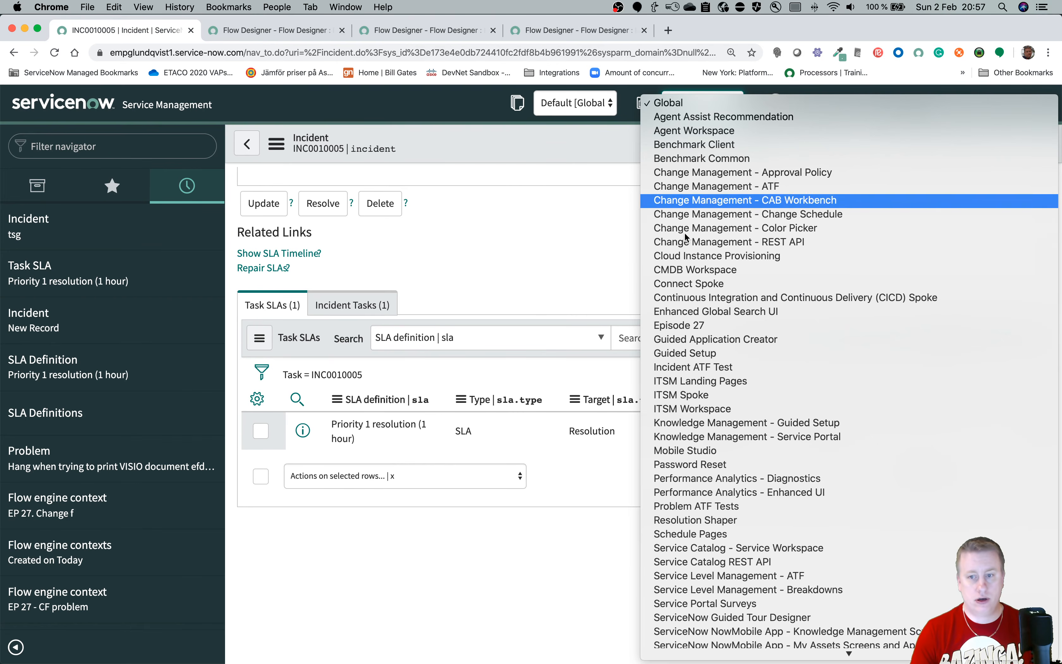
click(678, 330)
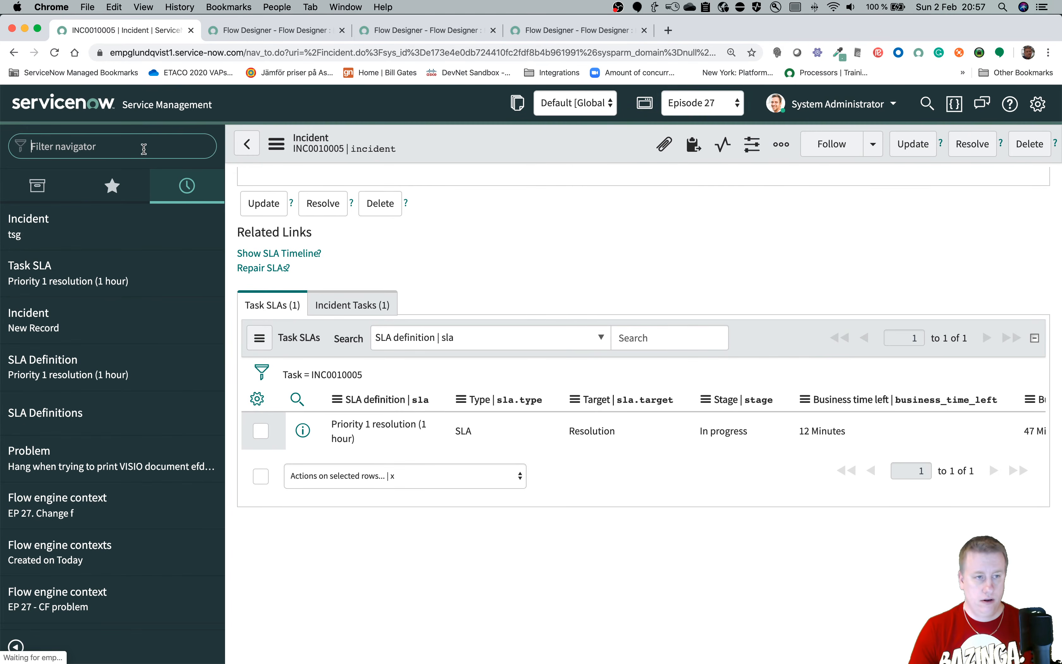
Find Studio in the navigator and open the Episode 27 application in it.
text(st)
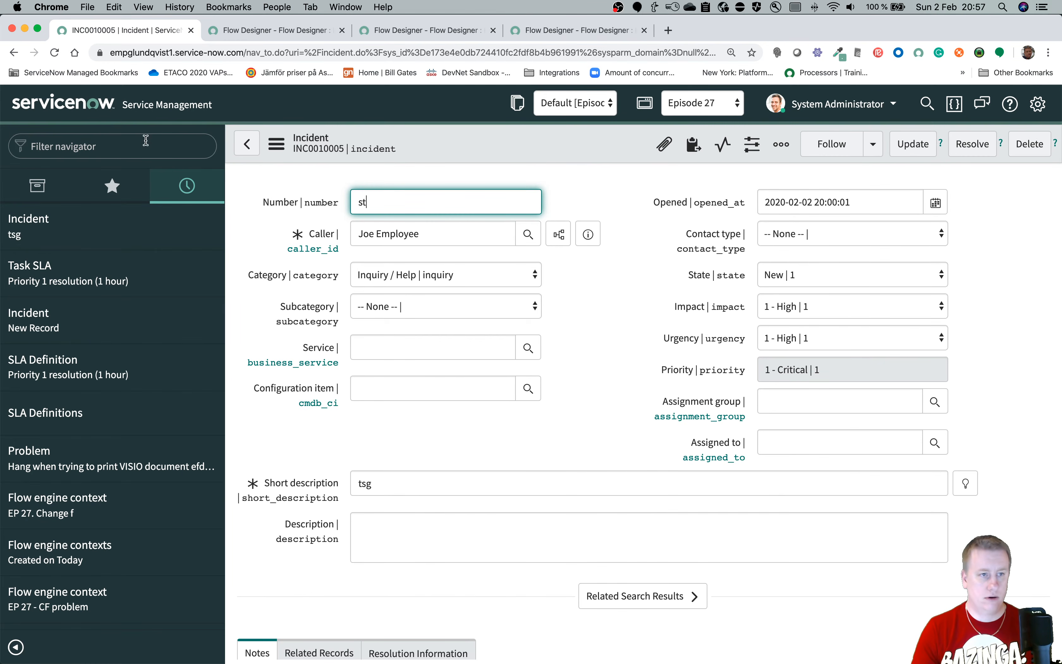
click(110, 145)
text(studio)
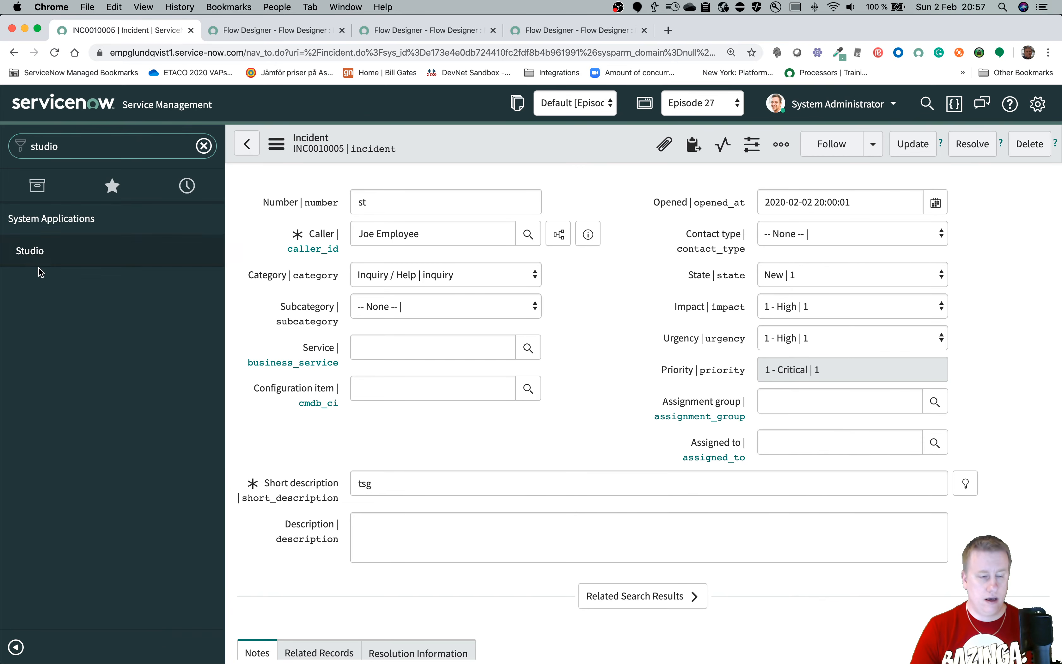
click(46, 258)
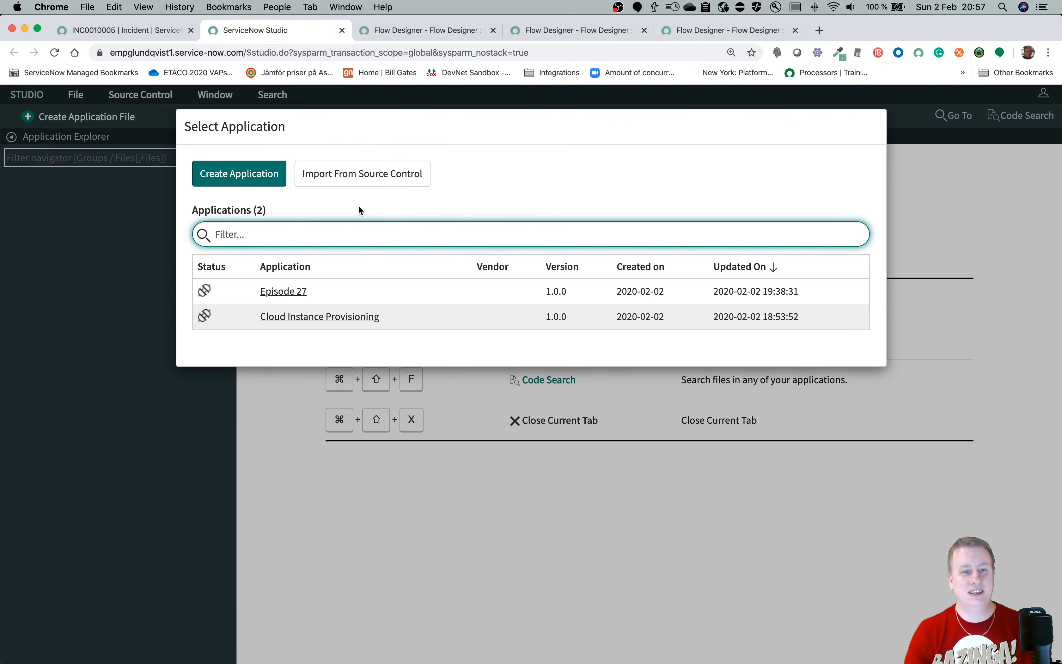
click(283, 292)
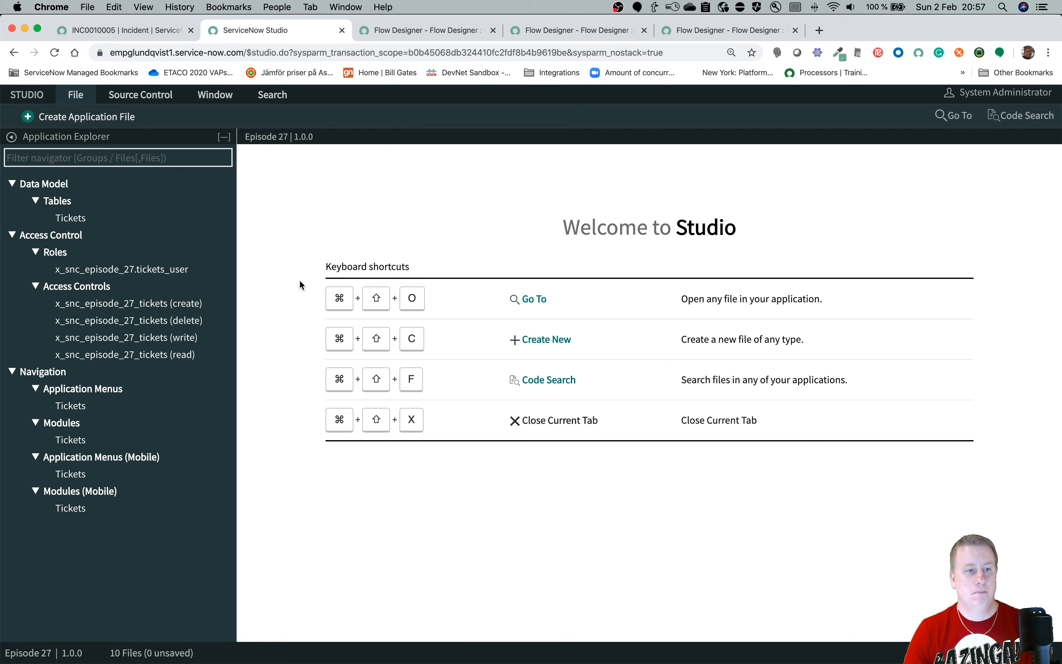
Open the Tickets table definition and examine its columns.
click(84, 218)
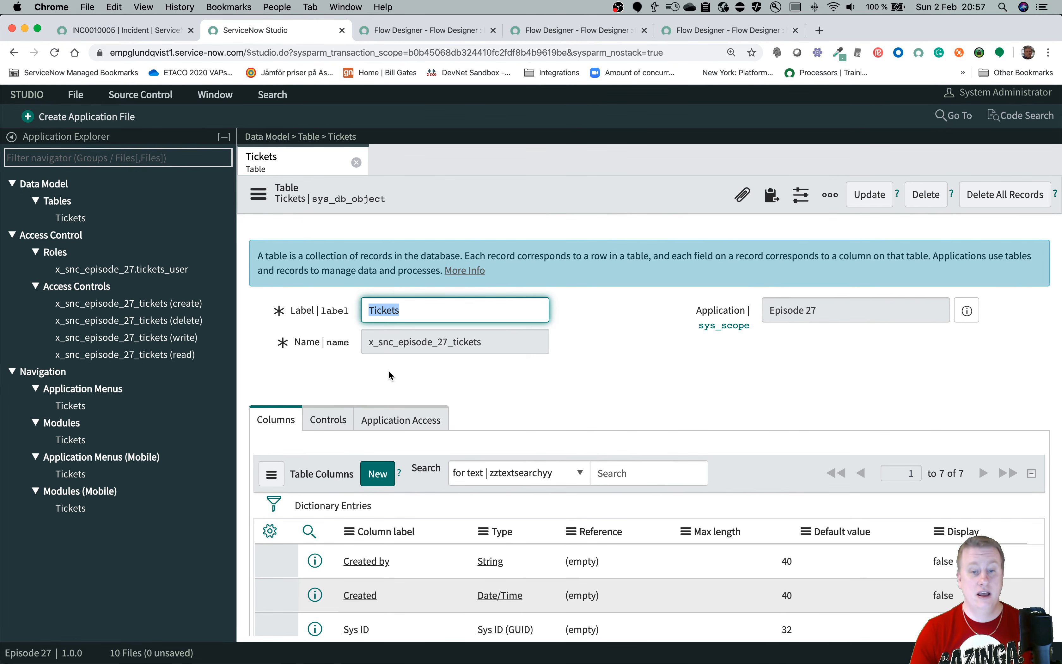
scroll(596, 420, down, 10)
scroll(596, 420, up, 2)
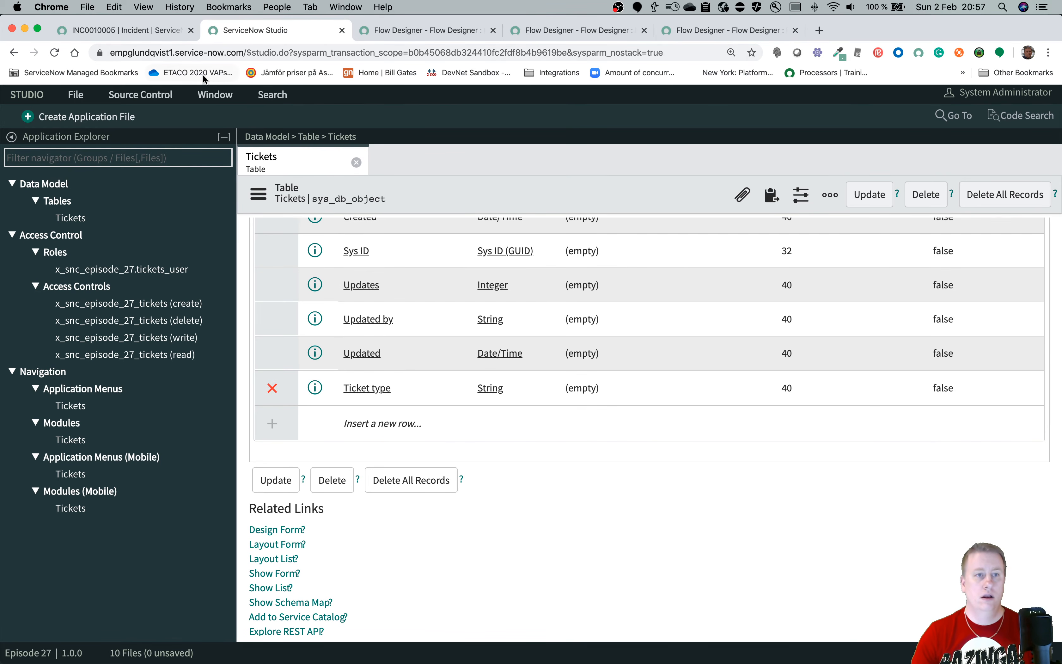
In Flow Designer, close the open flow and create a flow named Dynamic flow in the Episode 27 application, running as System User.
click(423, 26)
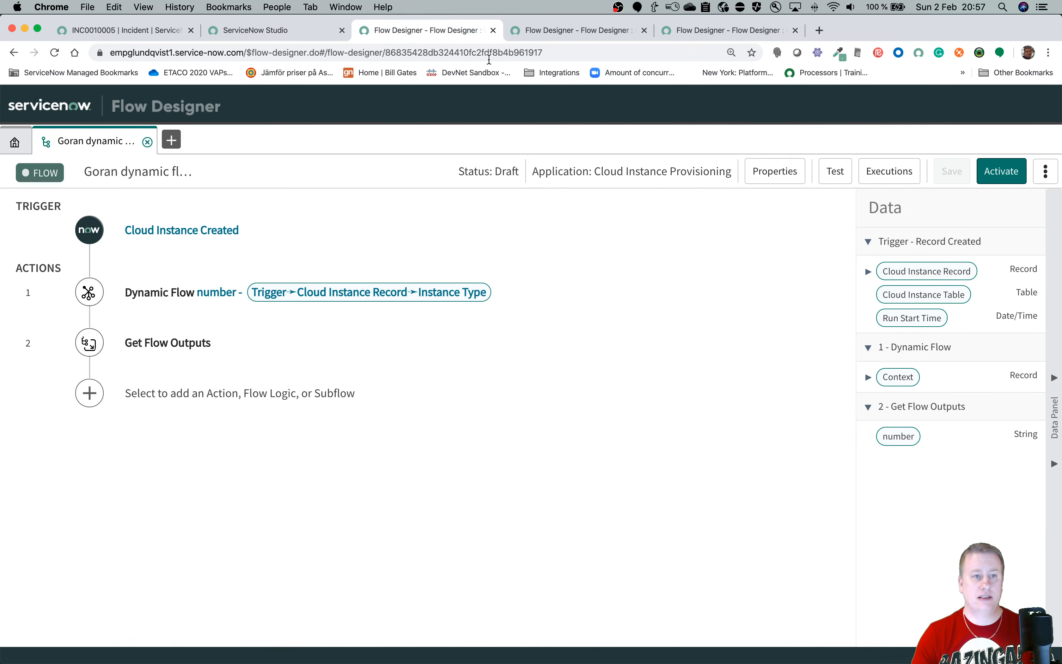
click(148, 141)
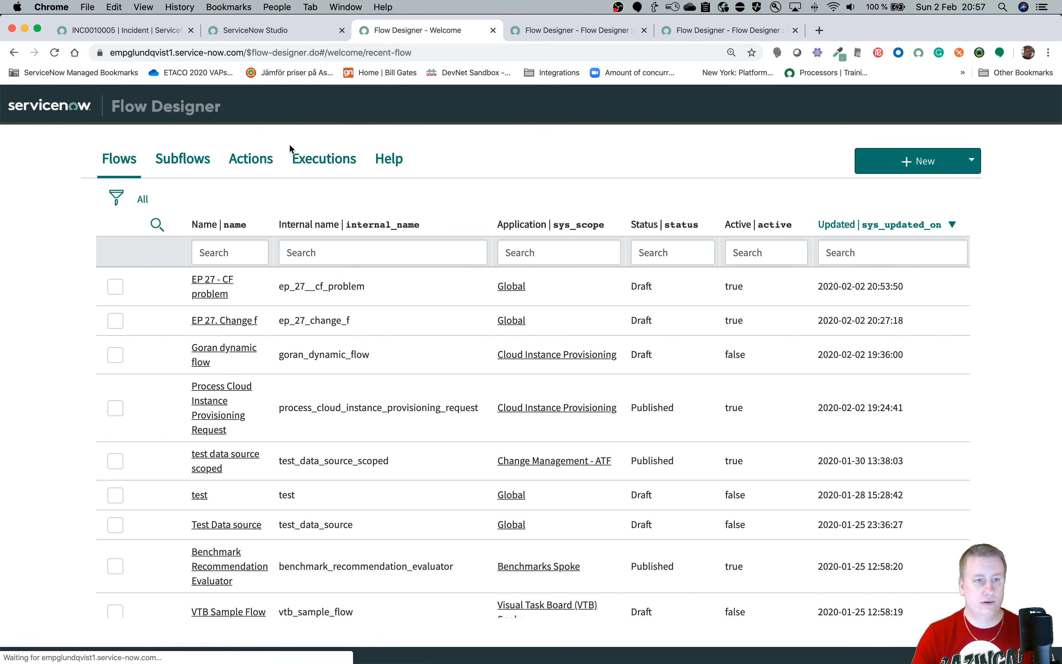
click(895, 162)
click(897, 189)
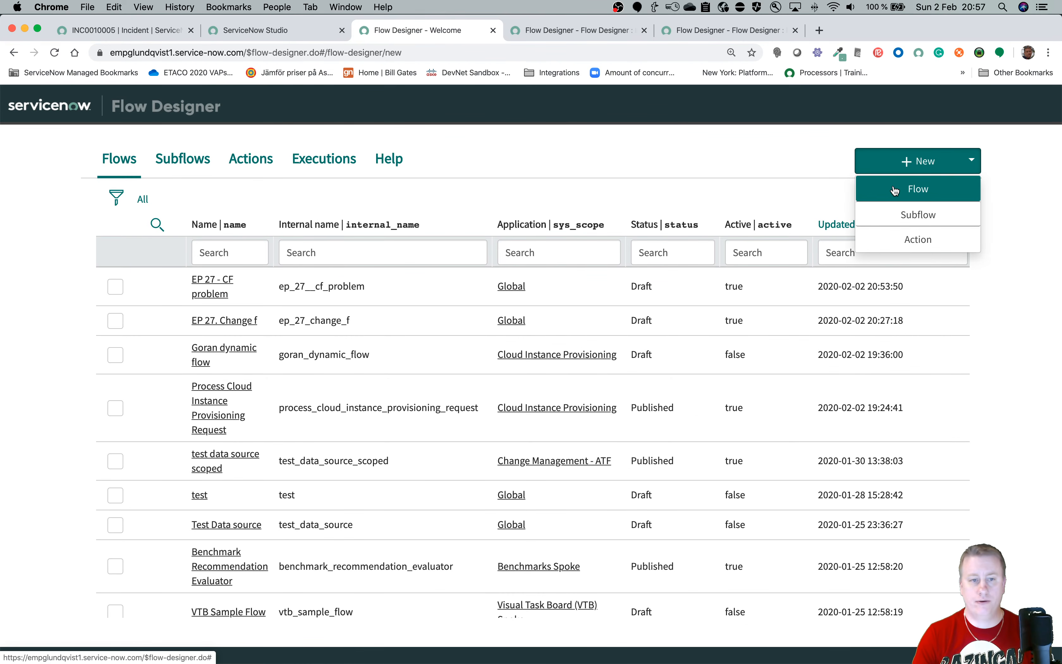
text(EP)
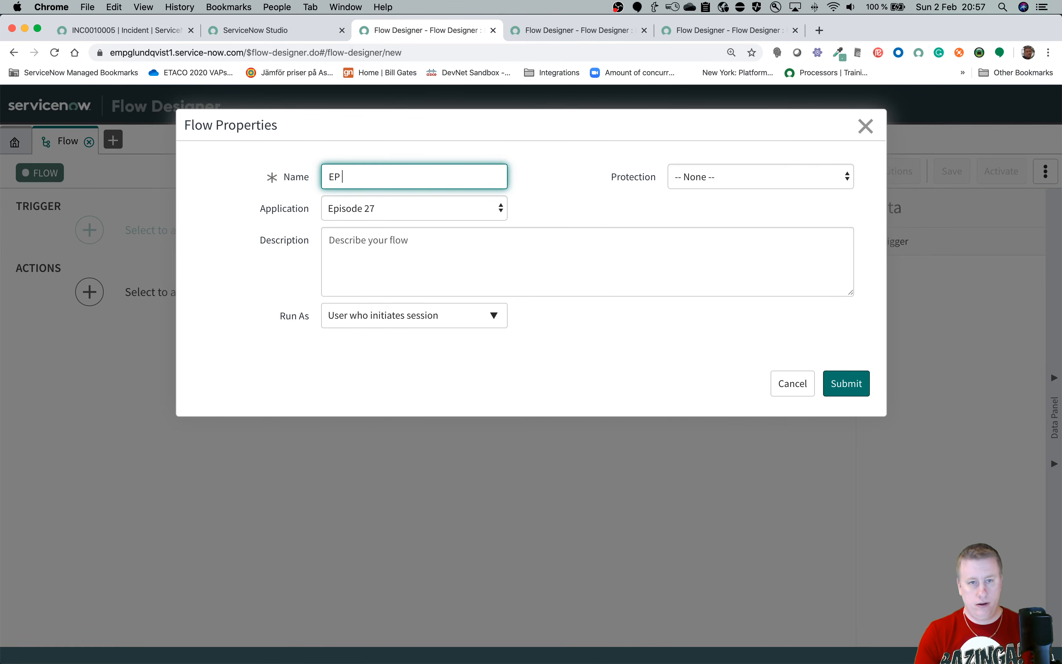
key(BackSpace)
key(BackSpace)
key(BackSpace)
text(Dy)
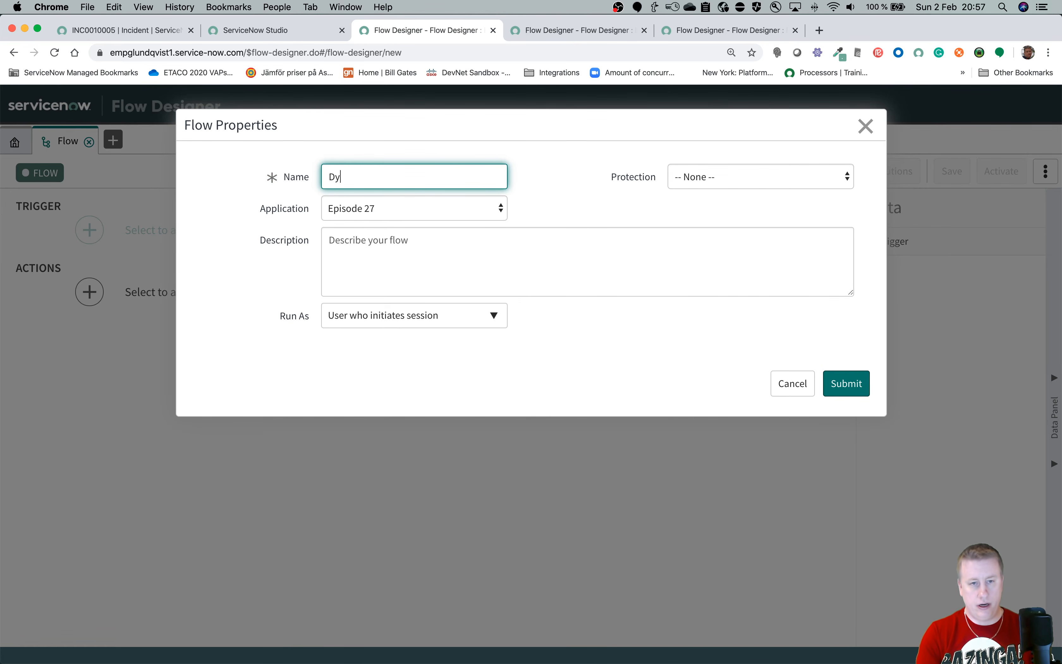
text(namic flow)
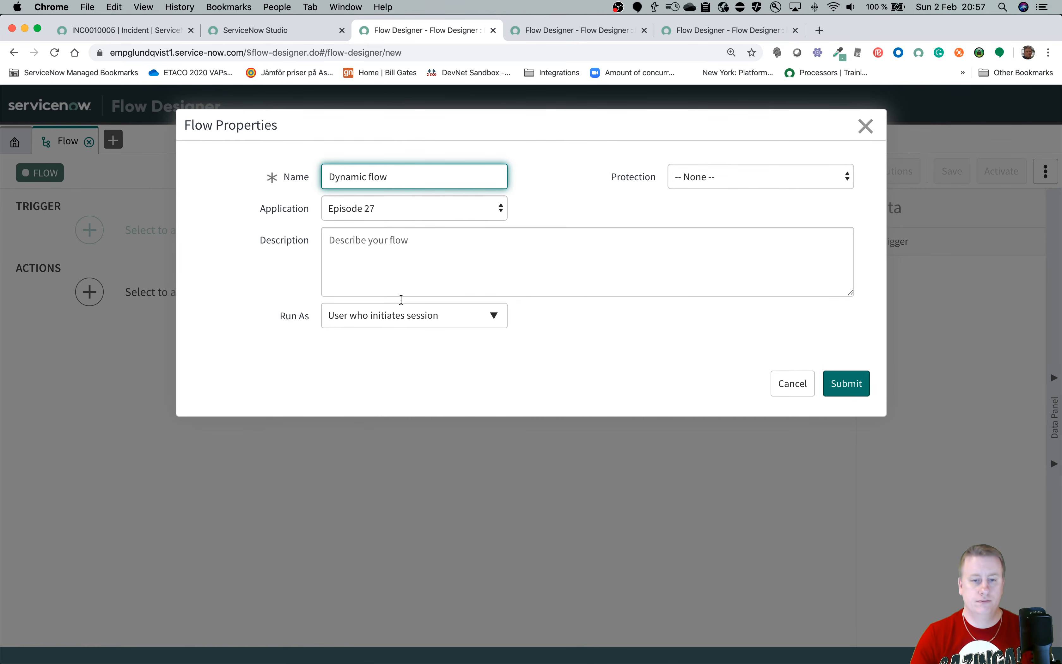
click(404, 315)
click(461, 359)
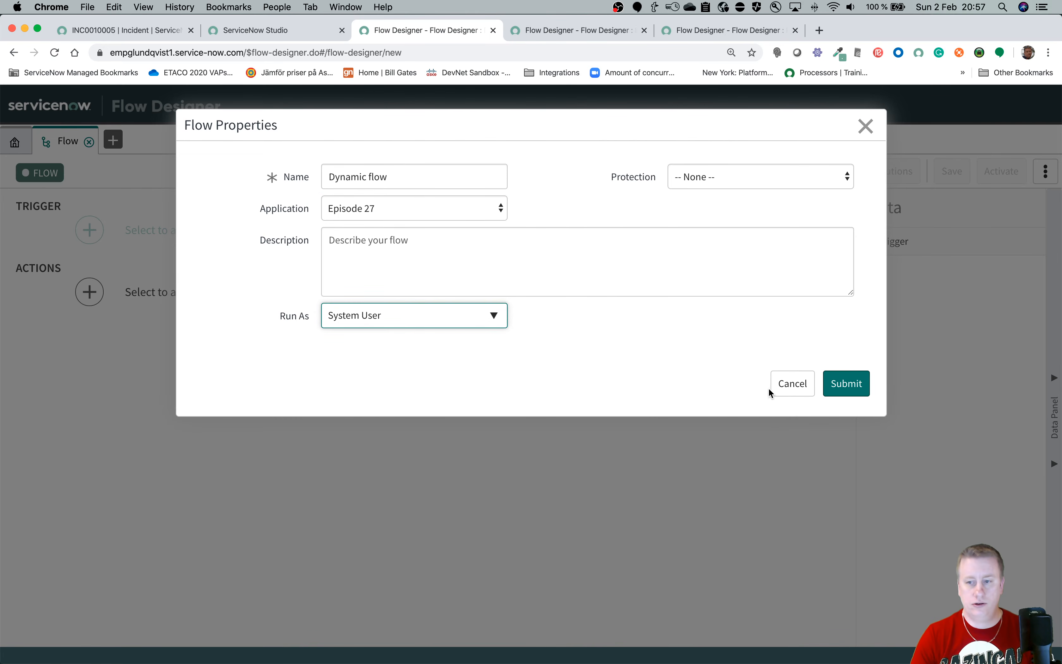
click(847, 384)
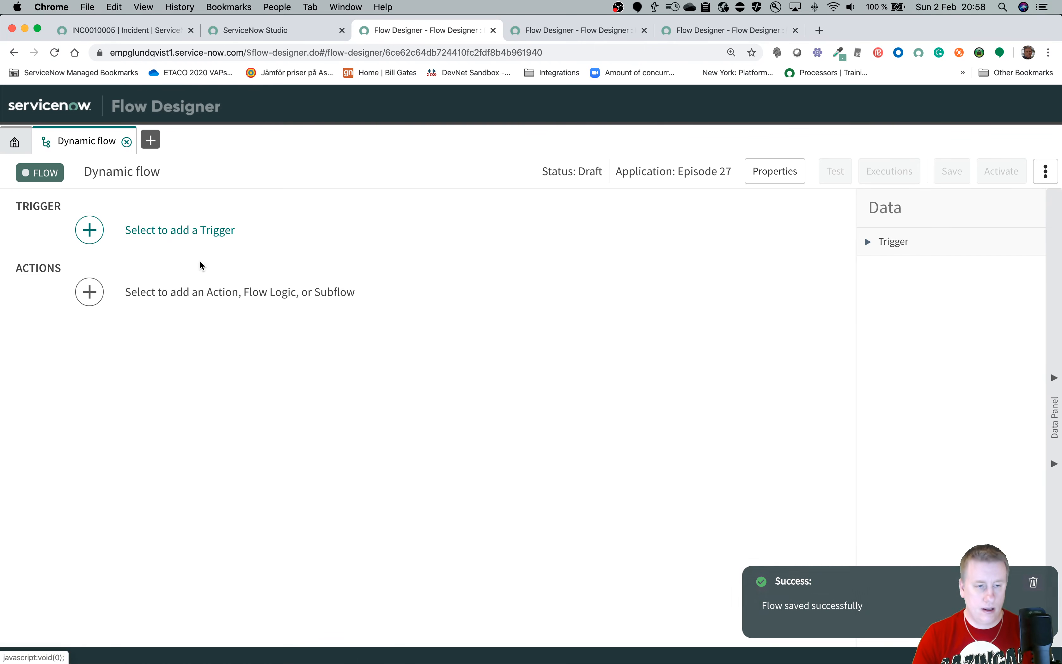
Add a record Created trigger to the flow for the Tickets [x_snc_episode_27_tickets] table.
click(195, 230)
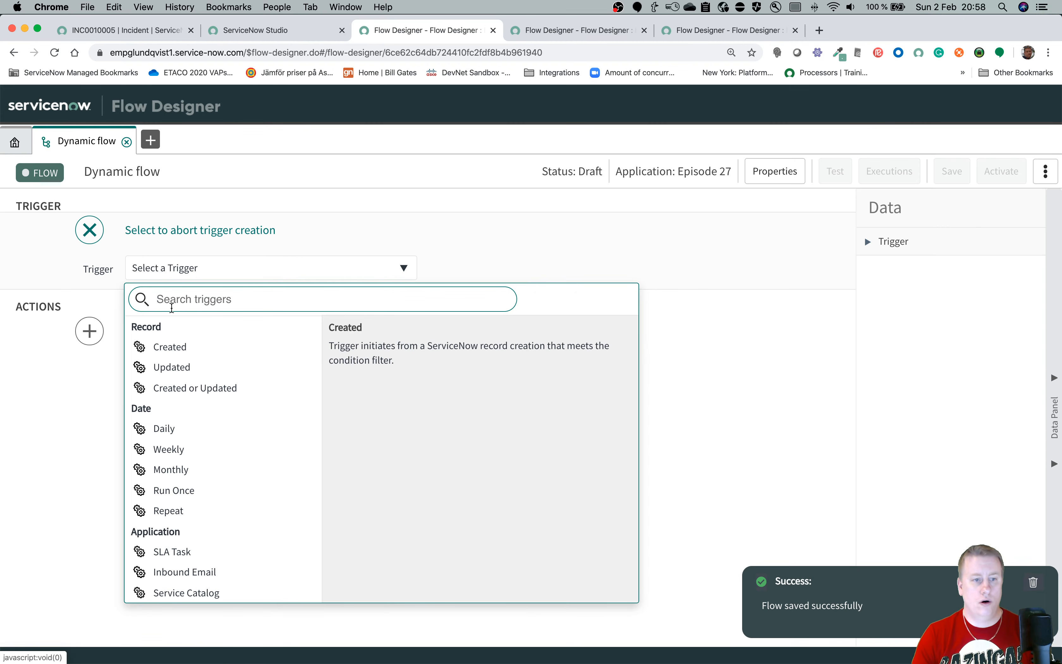
click(180, 349)
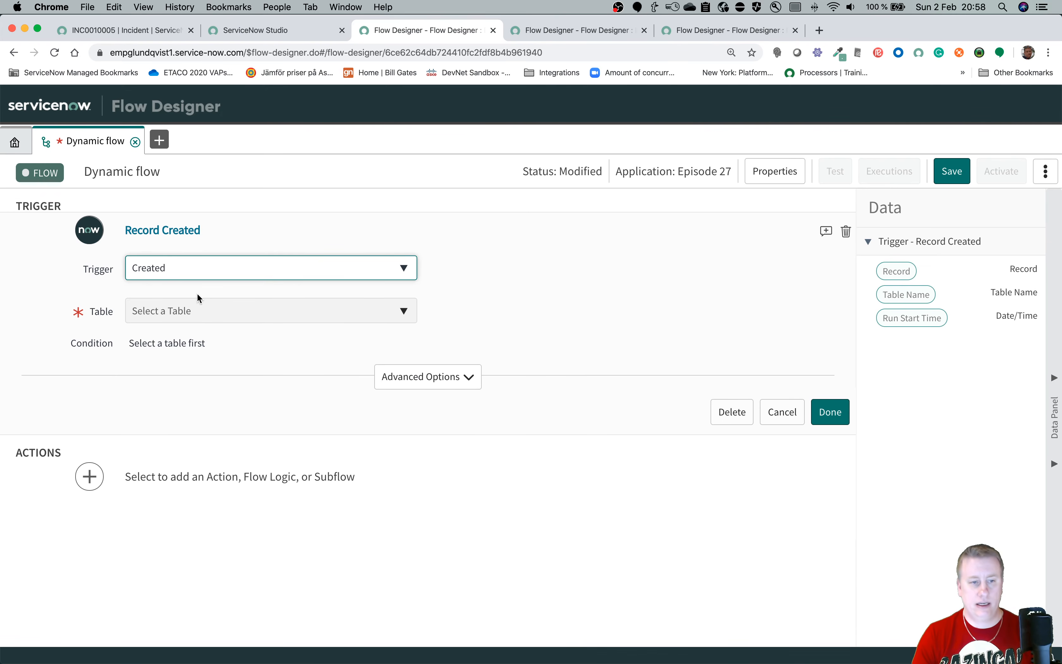
click(200, 310)
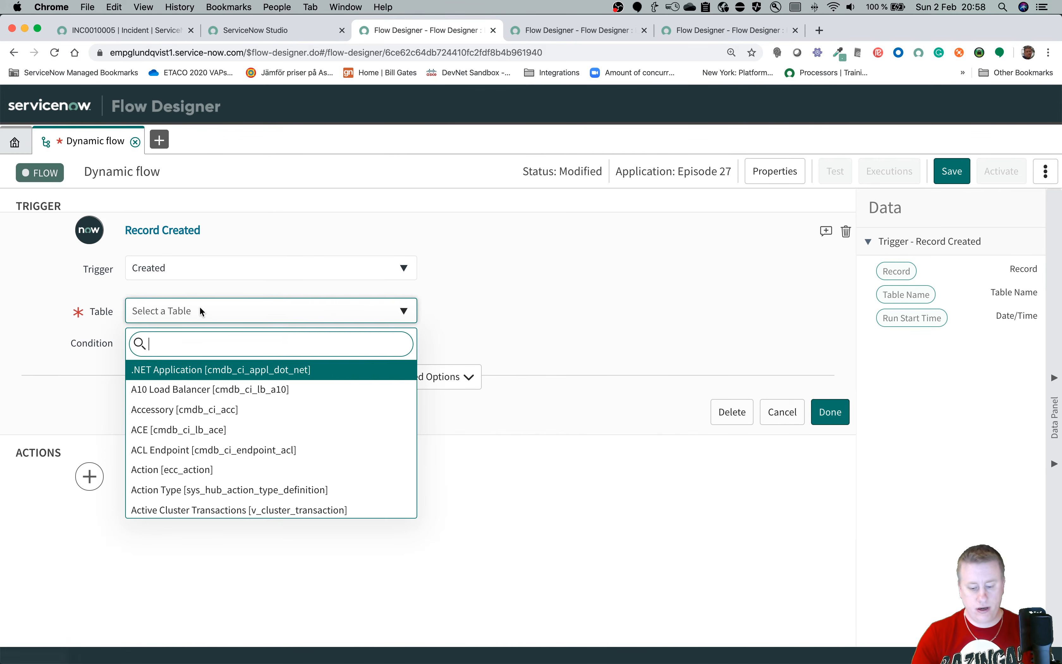
text(ticket)
key(Down)
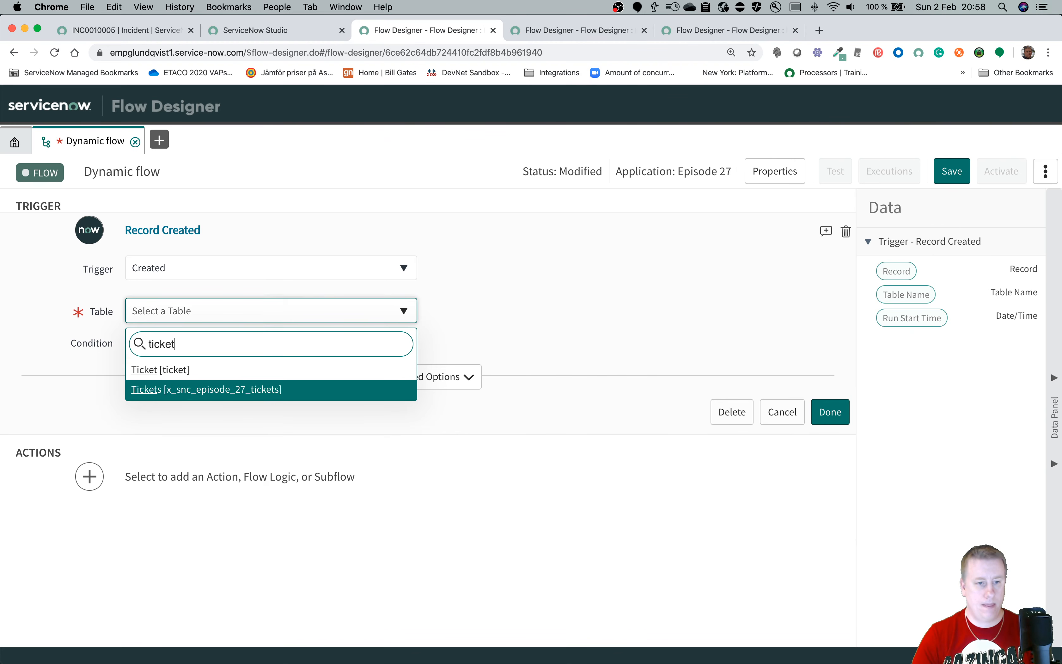
key(Return)
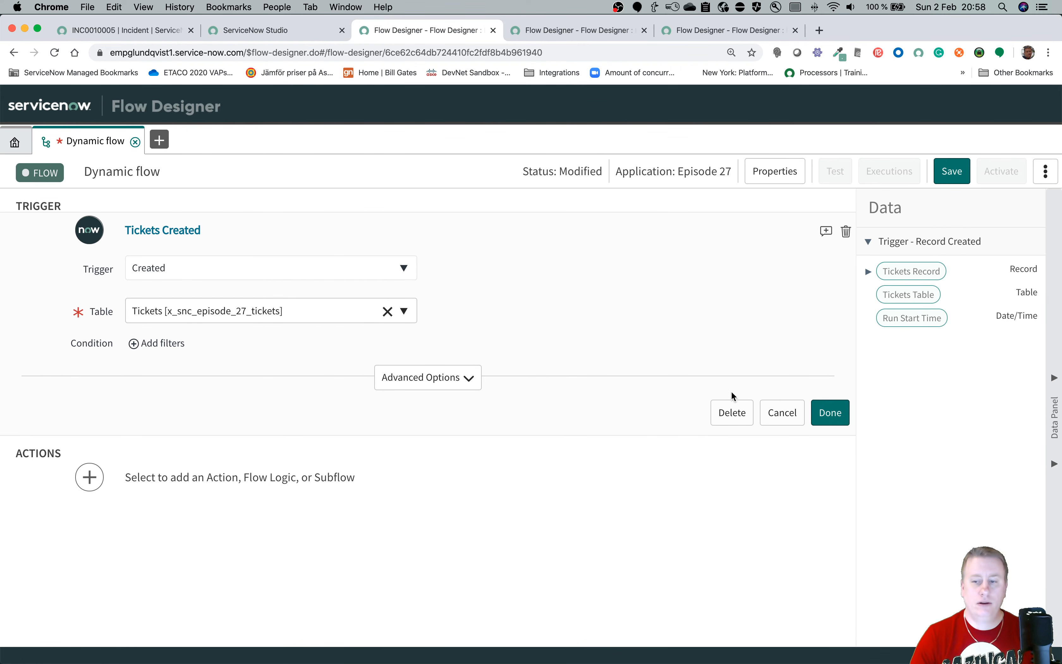
click(829, 411)
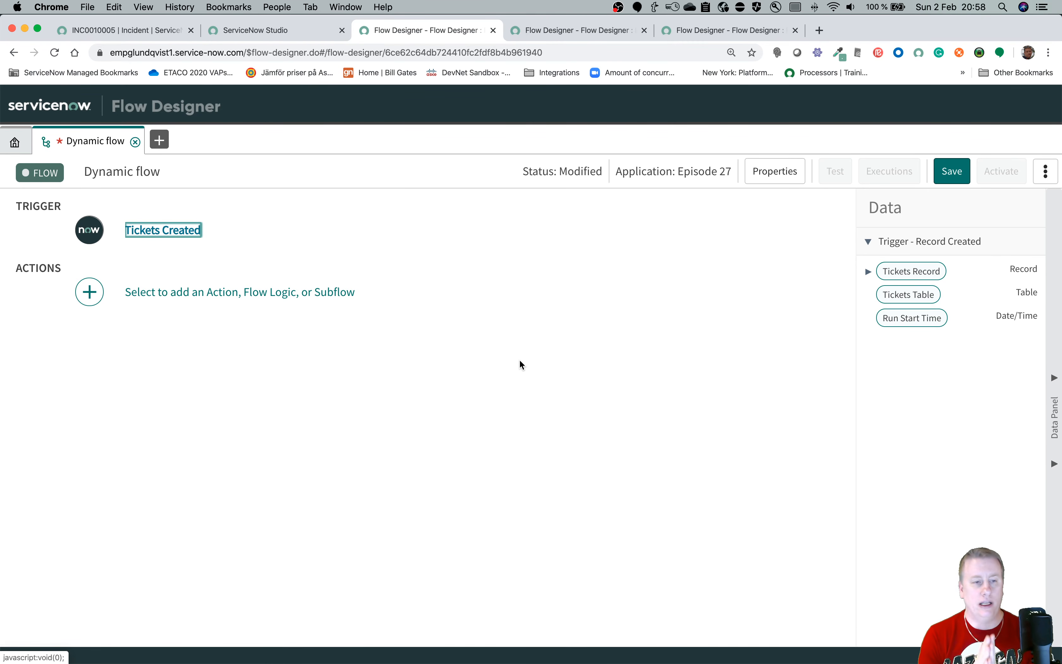
Create a subflow named TEMPLATE - EP27 Ticket in the Episode 27 application, running as System User.
click(160, 144)
click(202, 189)
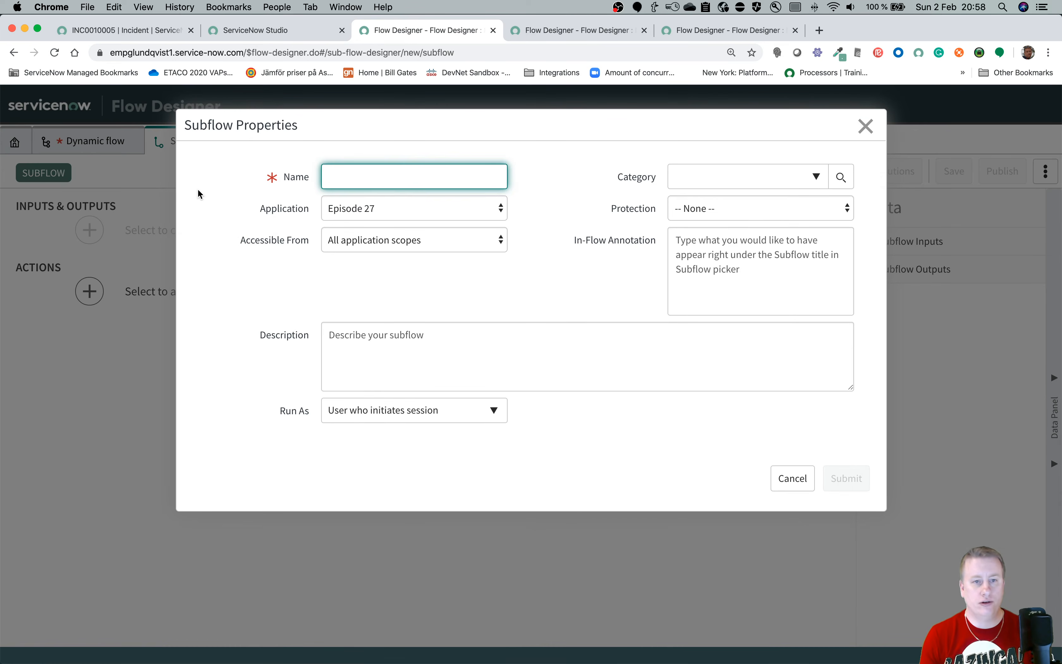
text(TEMPLATE - )
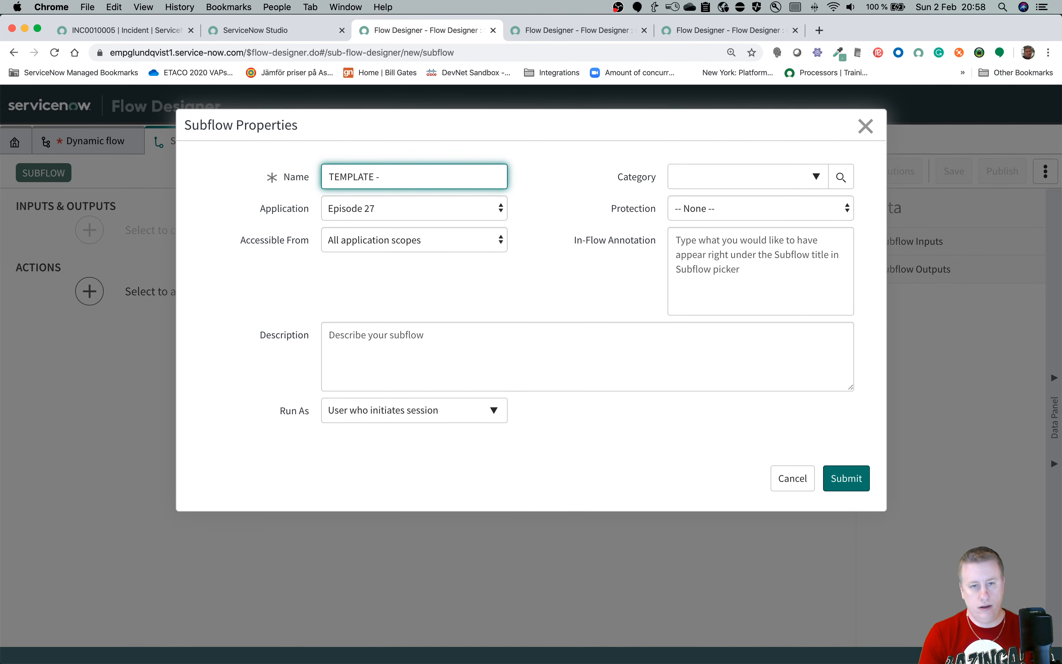
text(EP27 Ticket)
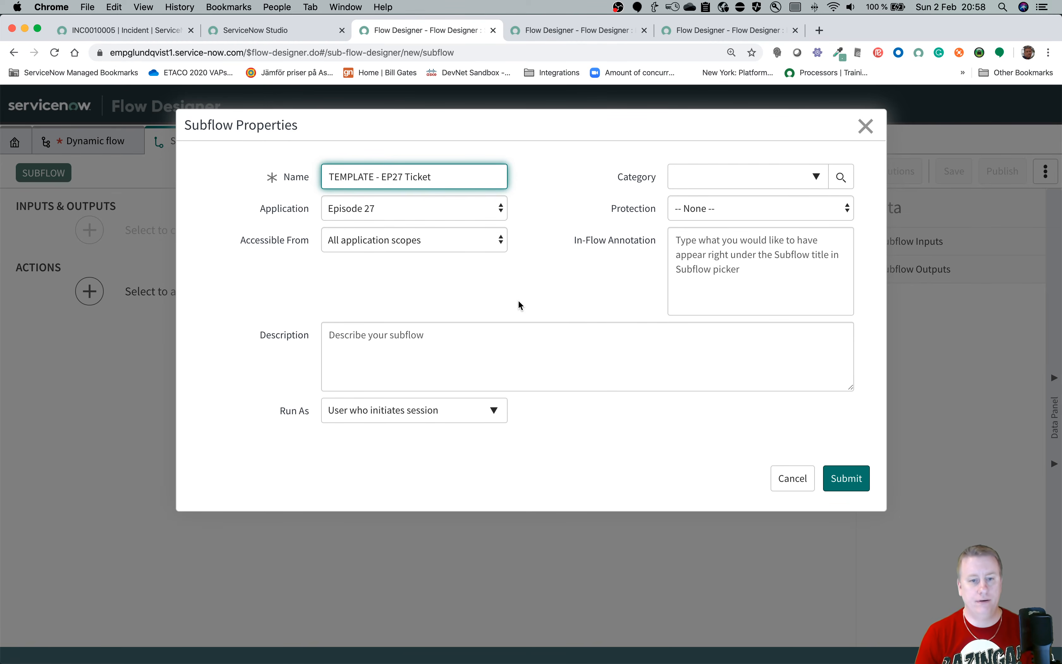
click(477, 415)
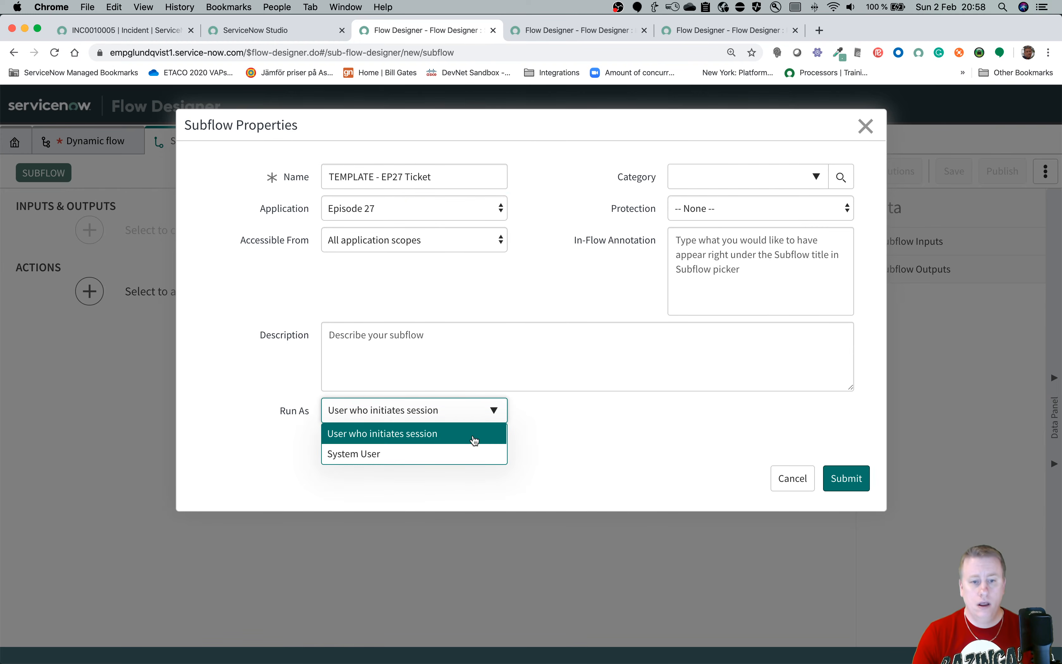
click(479, 455)
click(843, 481)
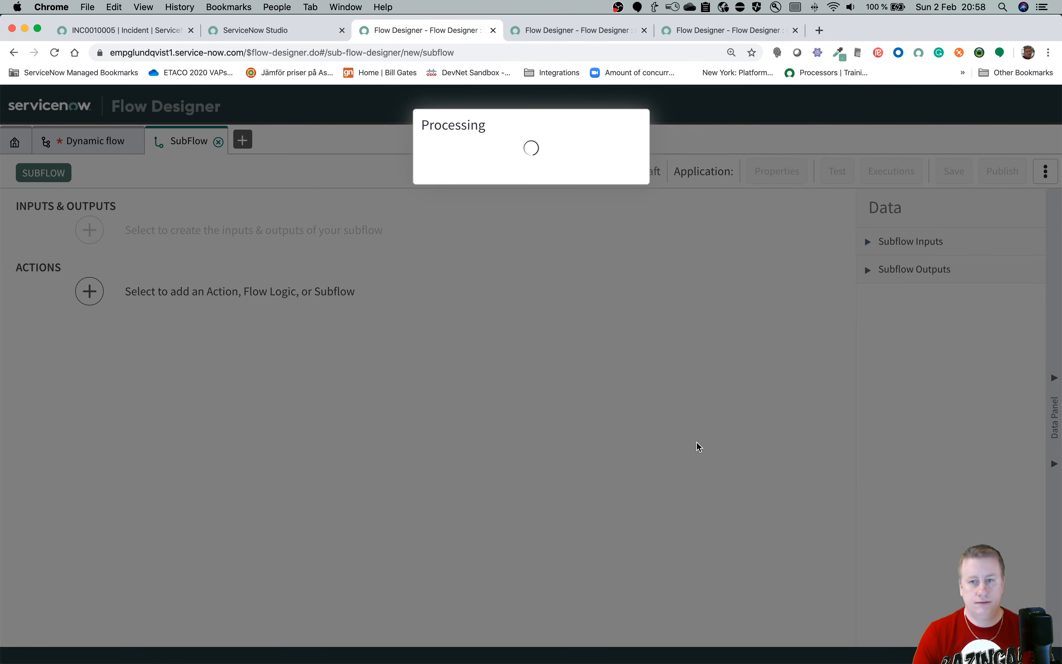
Add a String input labelled Type to the subflow.
click(293, 232)
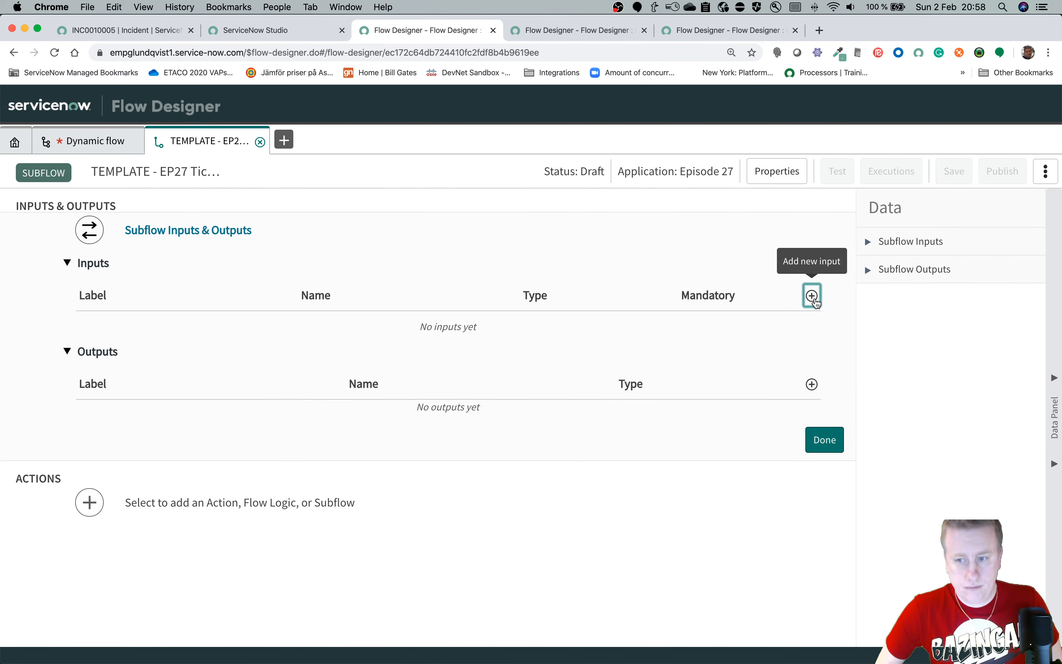
click(813, 299)
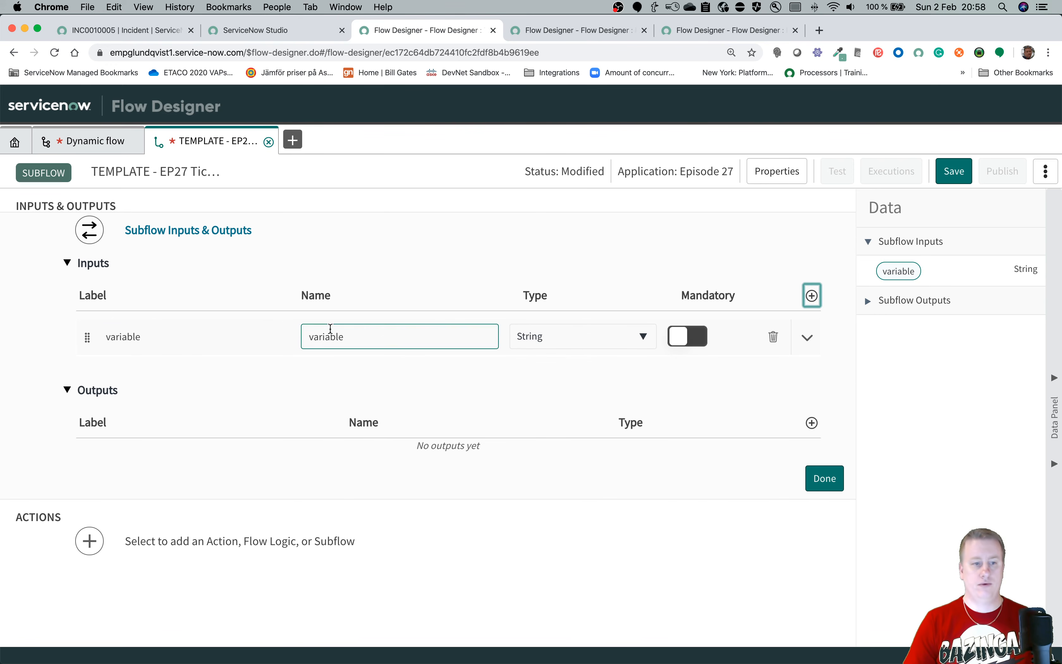
double_click(195, 342)
text(Type)
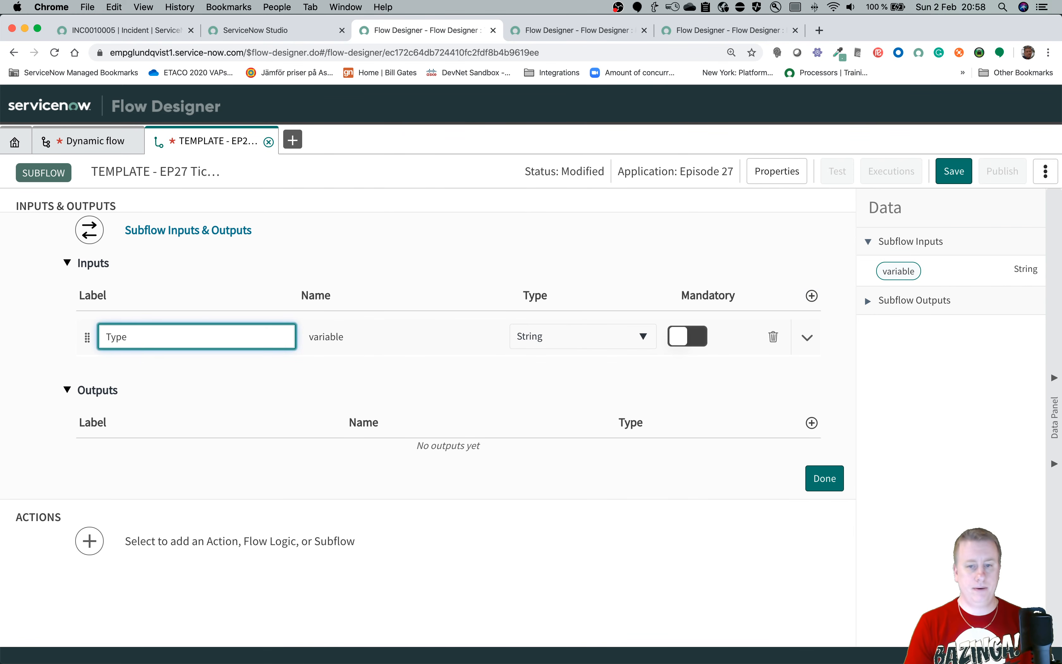
key(Tab)
key(Tab)
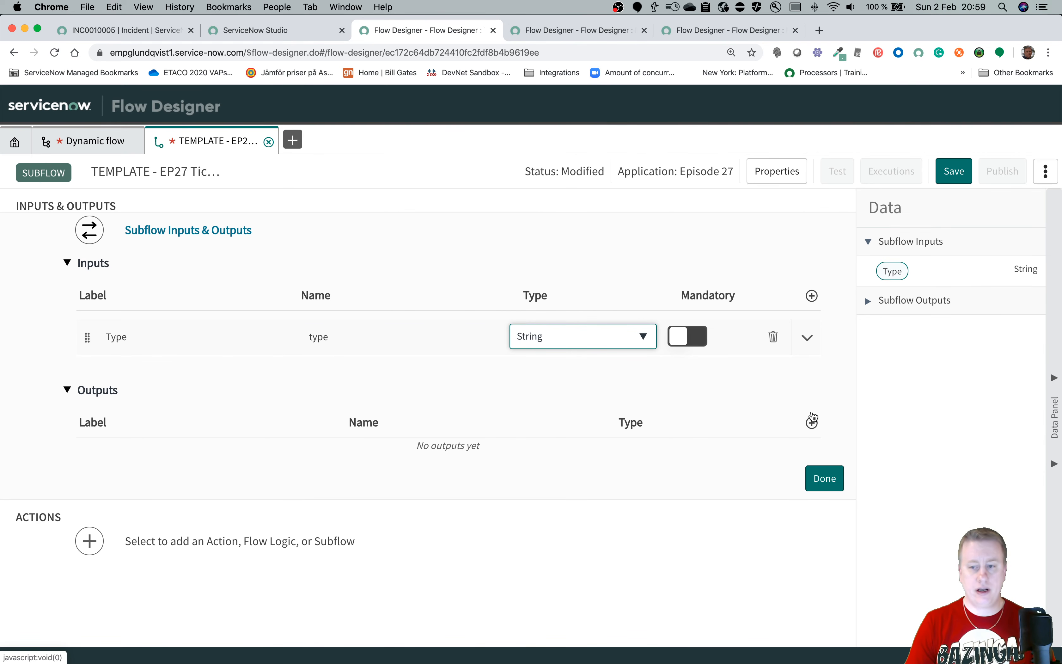
Add a String output labelled Number with the name number, and save the subflow.
click(812, 422)
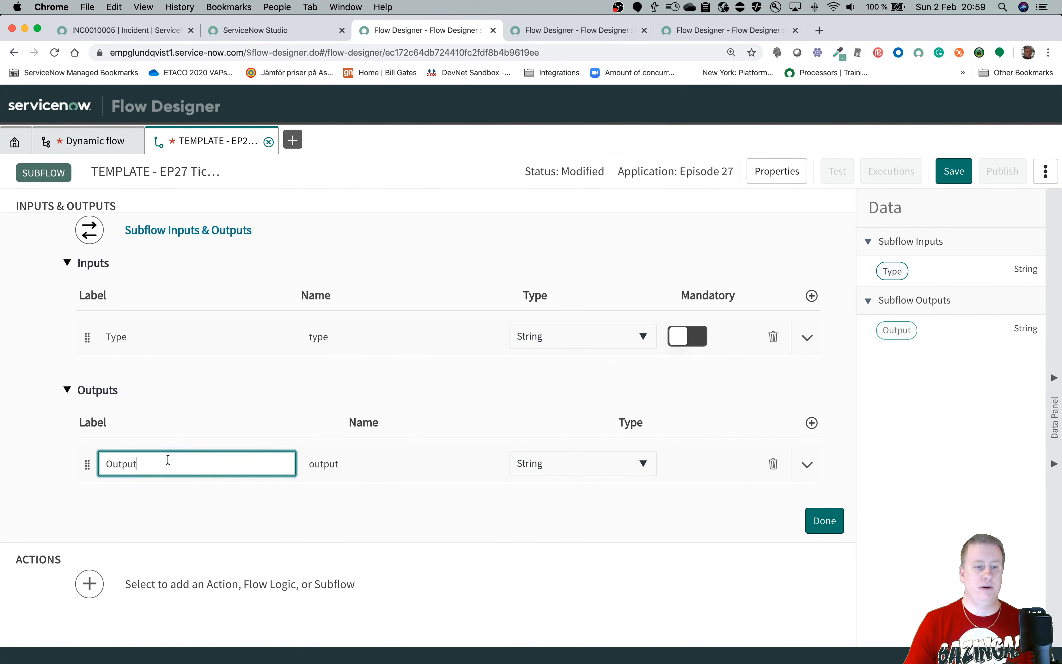
double_click(169, 460)
text(Number)
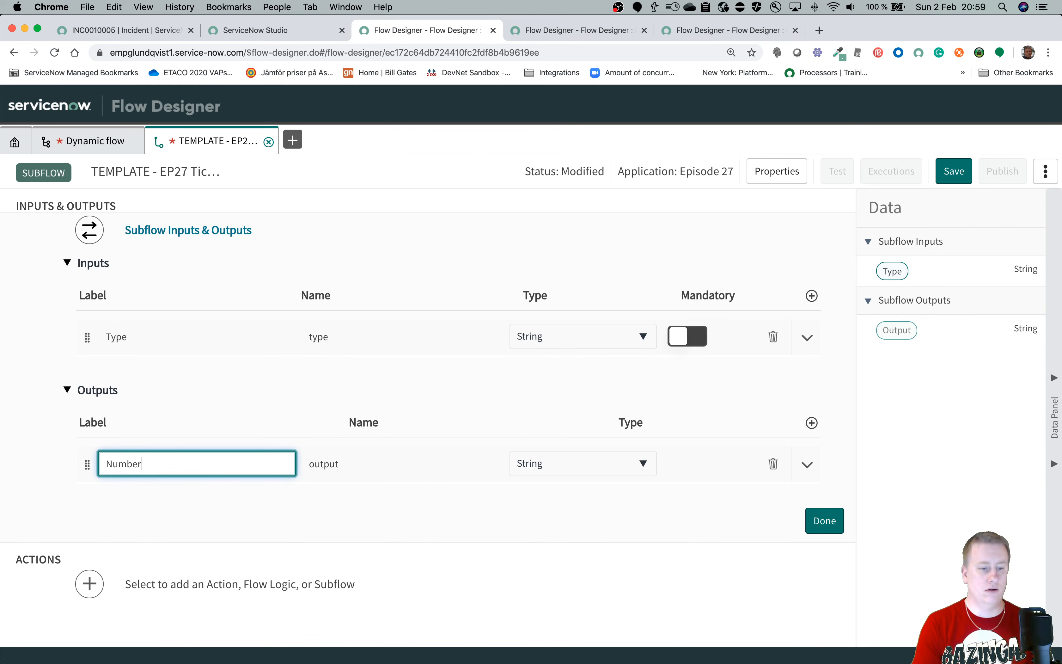
key(Tab)
text(number)
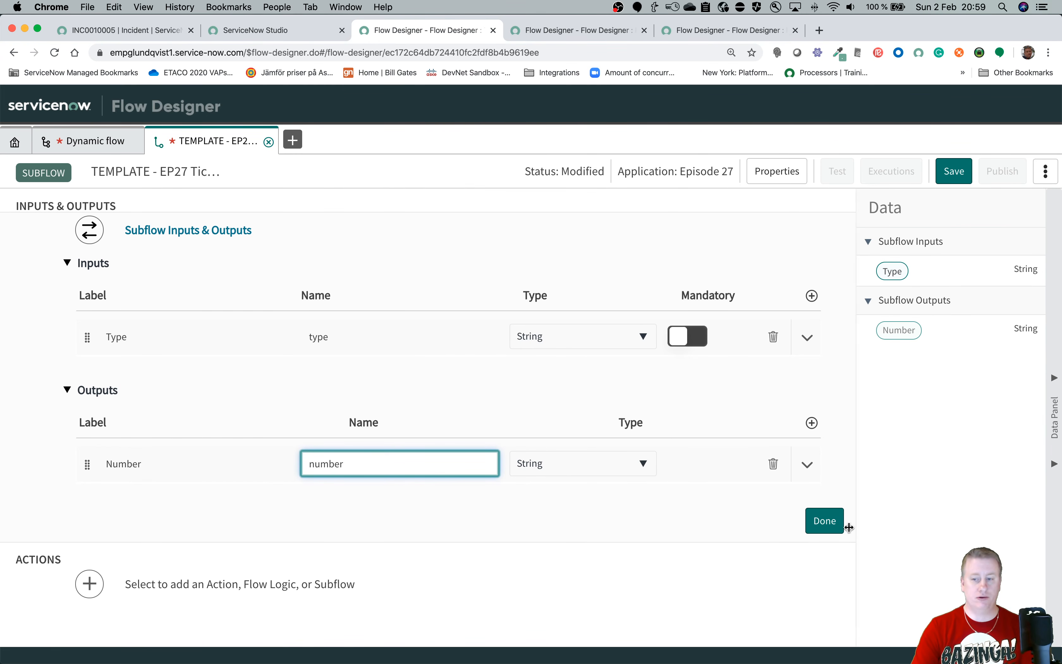
click(827, 524)
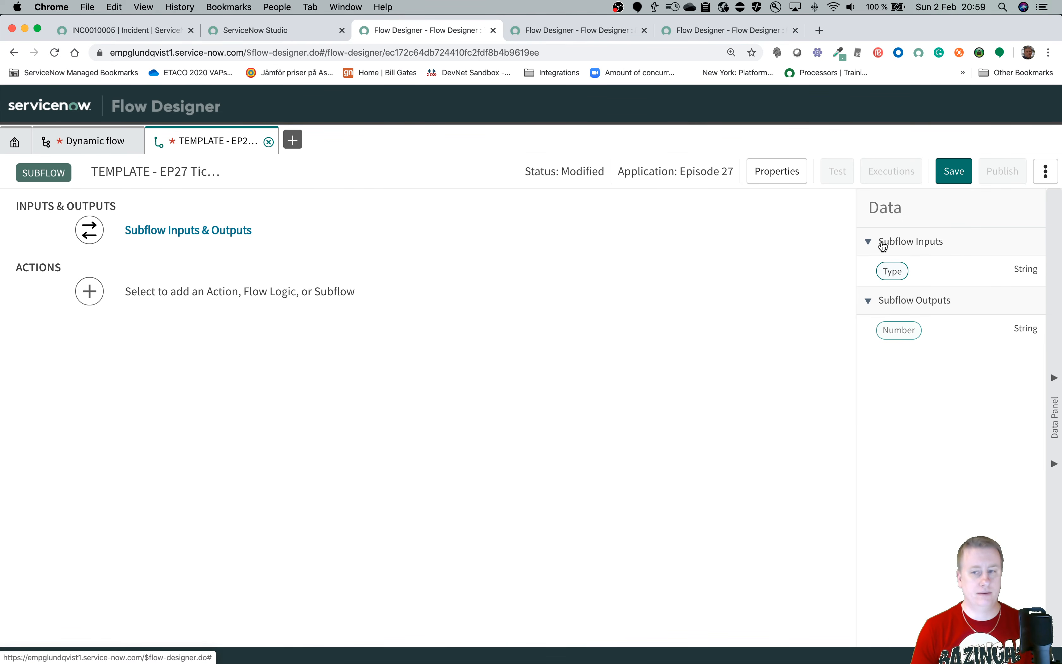
click(955, 171)
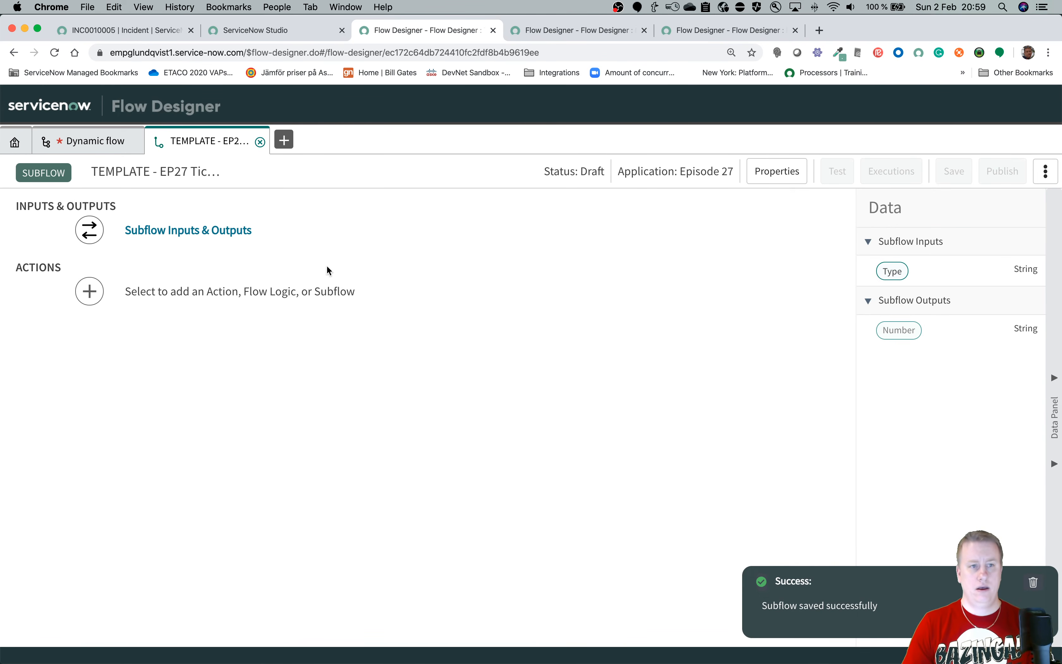
Add Dynamic Flow logic as the first action of Dynamic flow and look through the available flow templates.
click(92, 141)
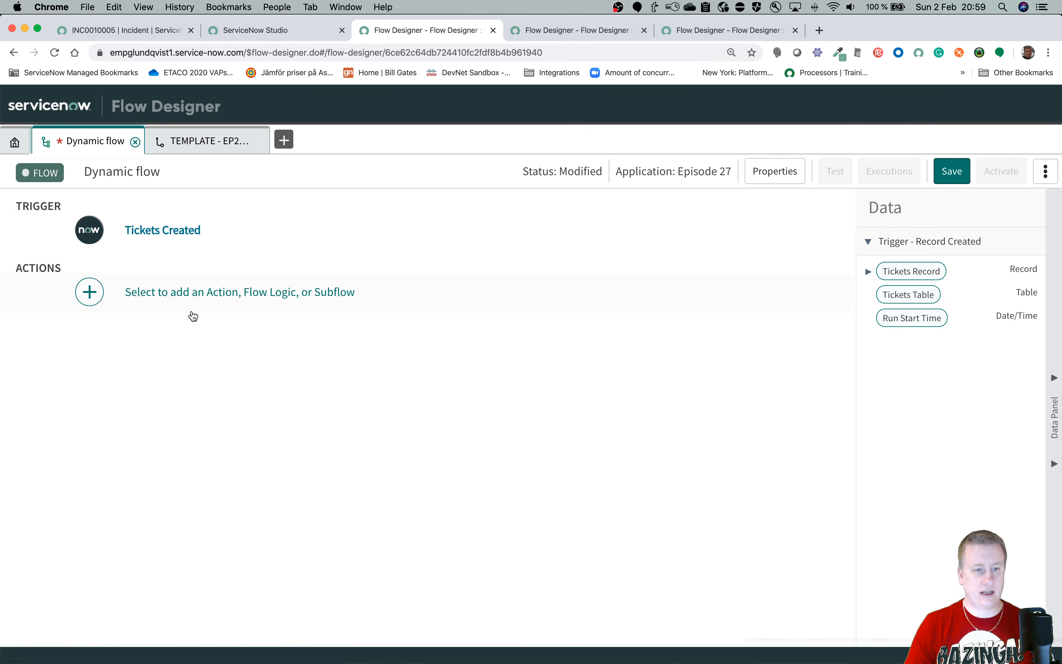
click(252, 292)
click(264, 293)
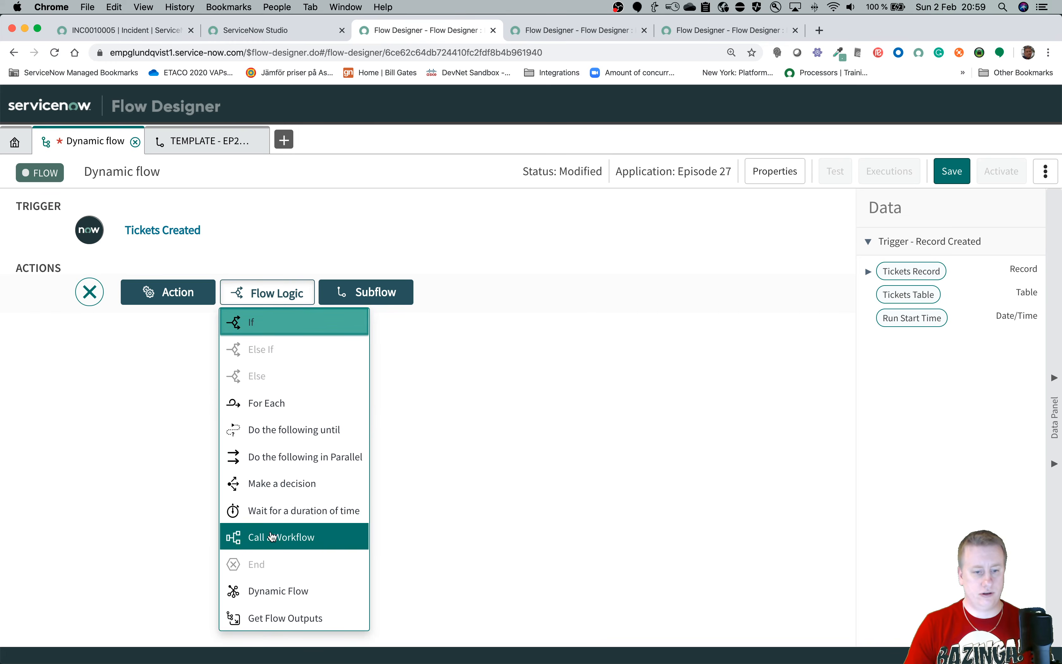
click(284, 591)
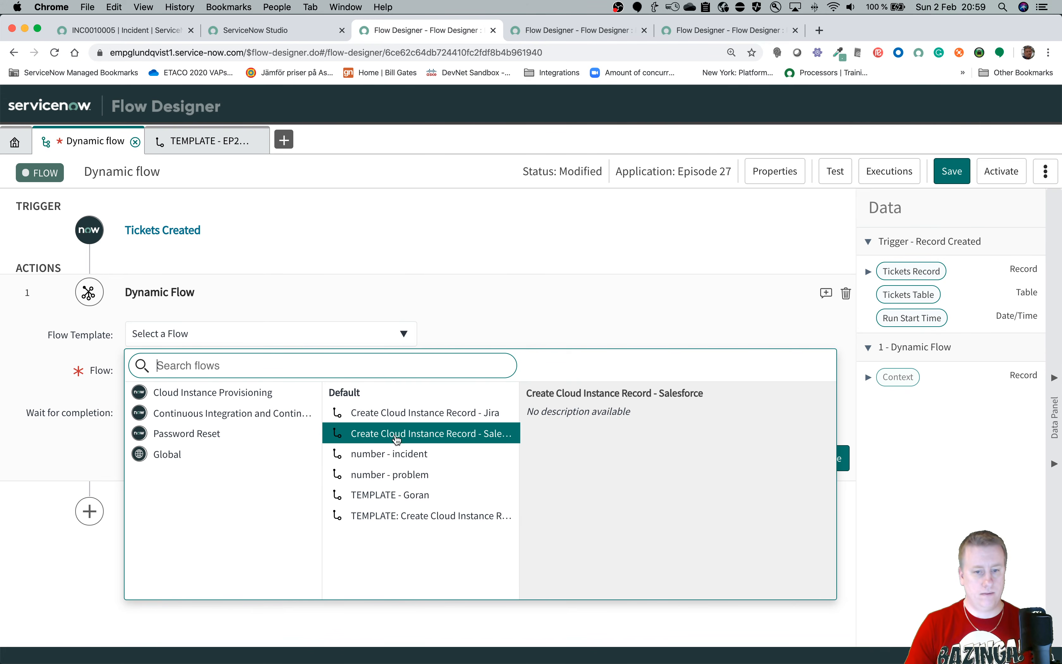
click(57, 571)
Add a Log action to the TEMPLATE - EP27 Ticket subflow and publish the subflow.
click(202, 141)
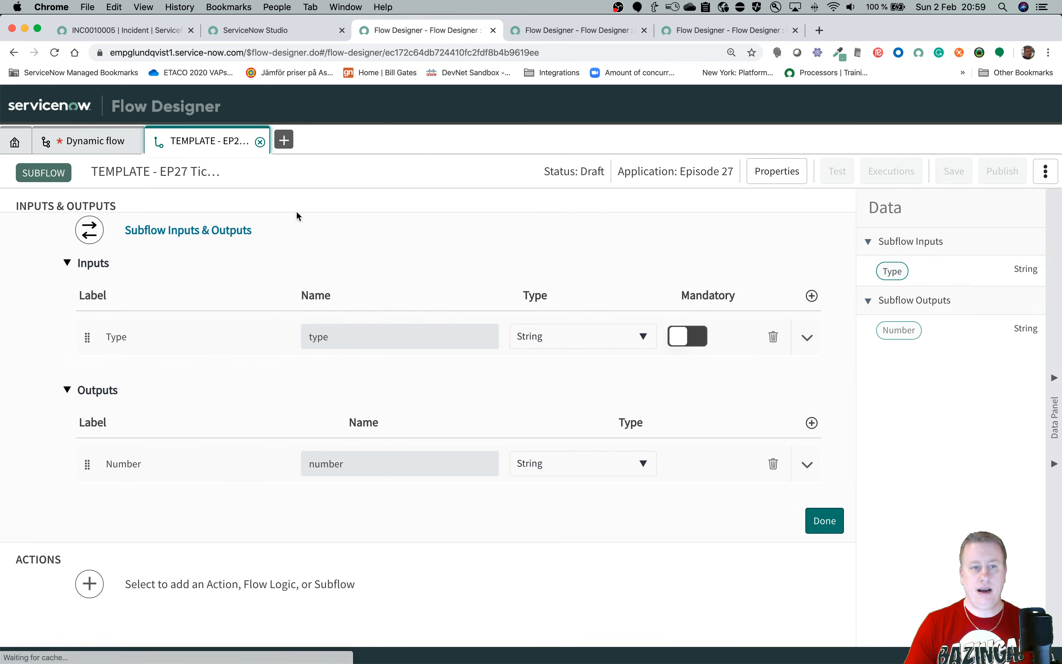
click(162, 585)
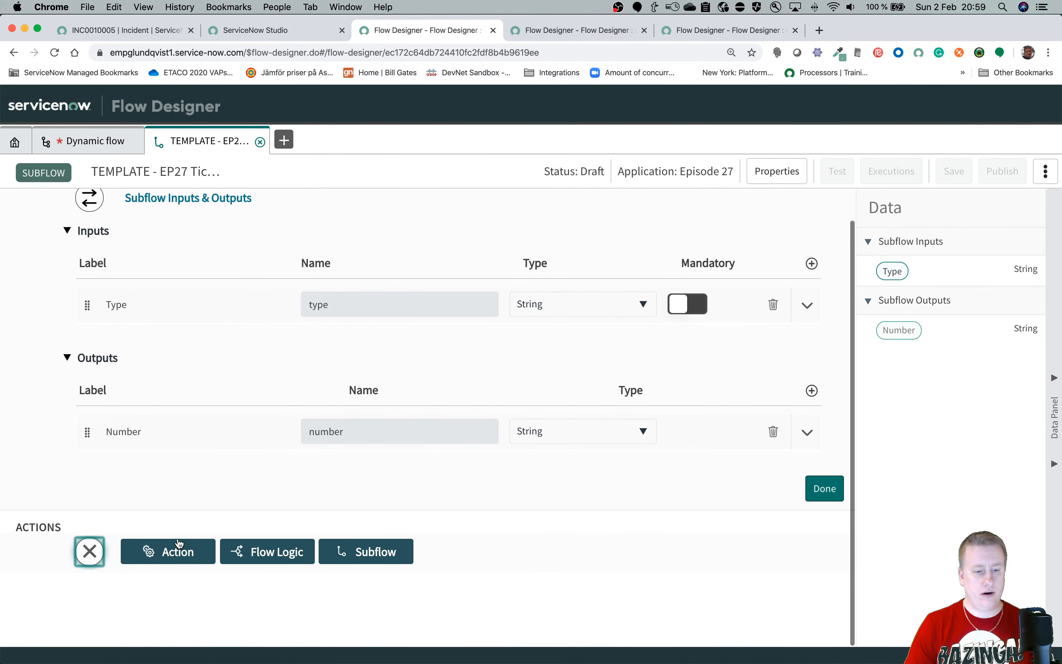
click(179, 549)
text(log)
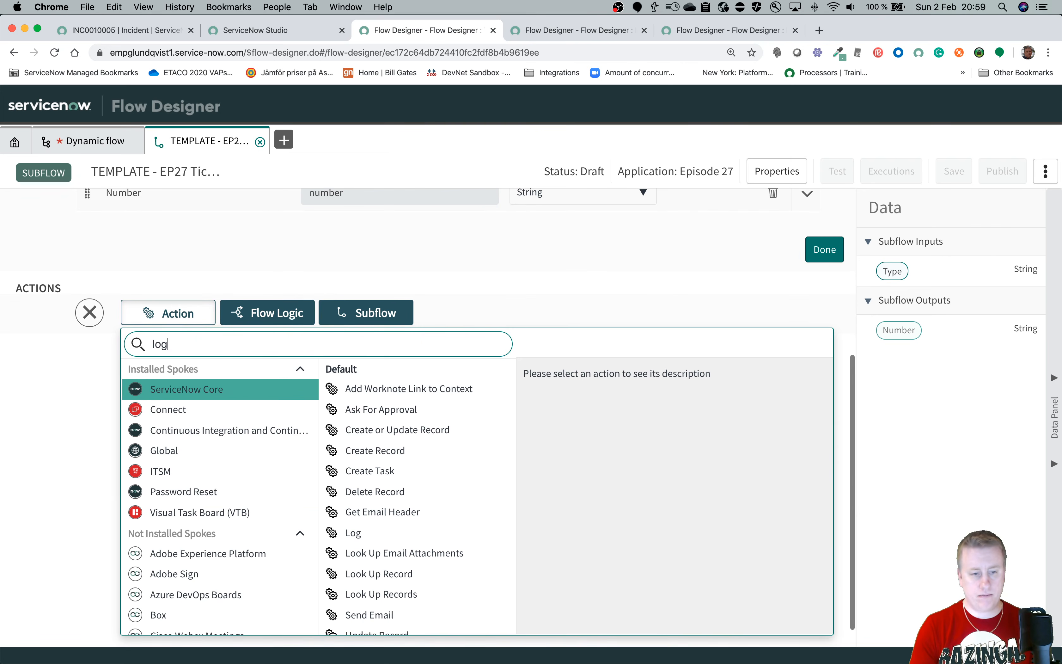
click(394, 392)
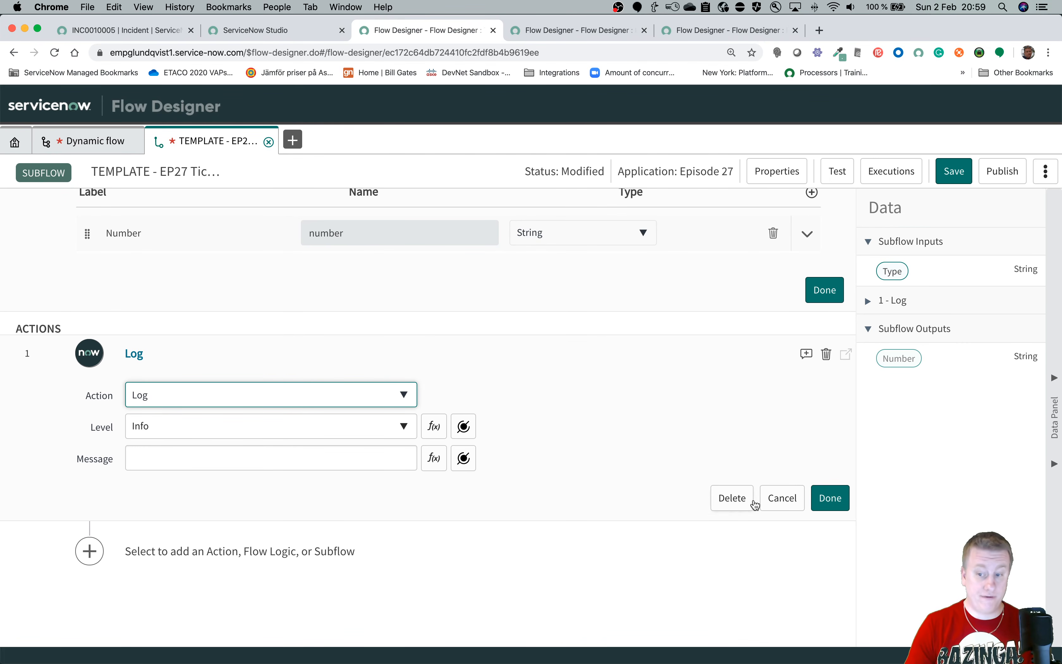
click(829, 498)
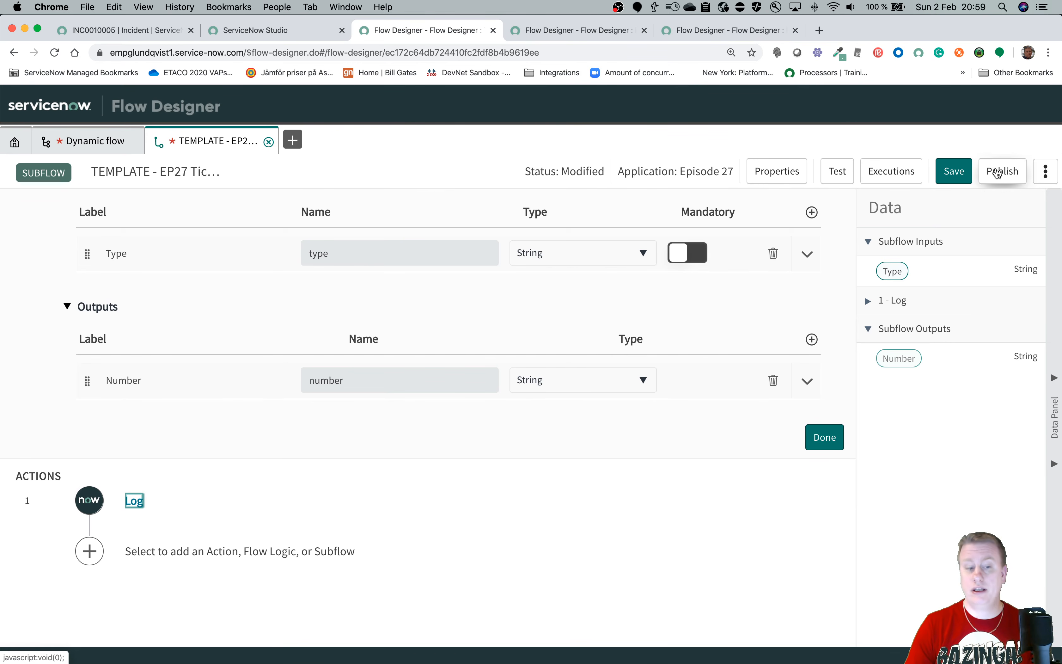
click(1011, 174)
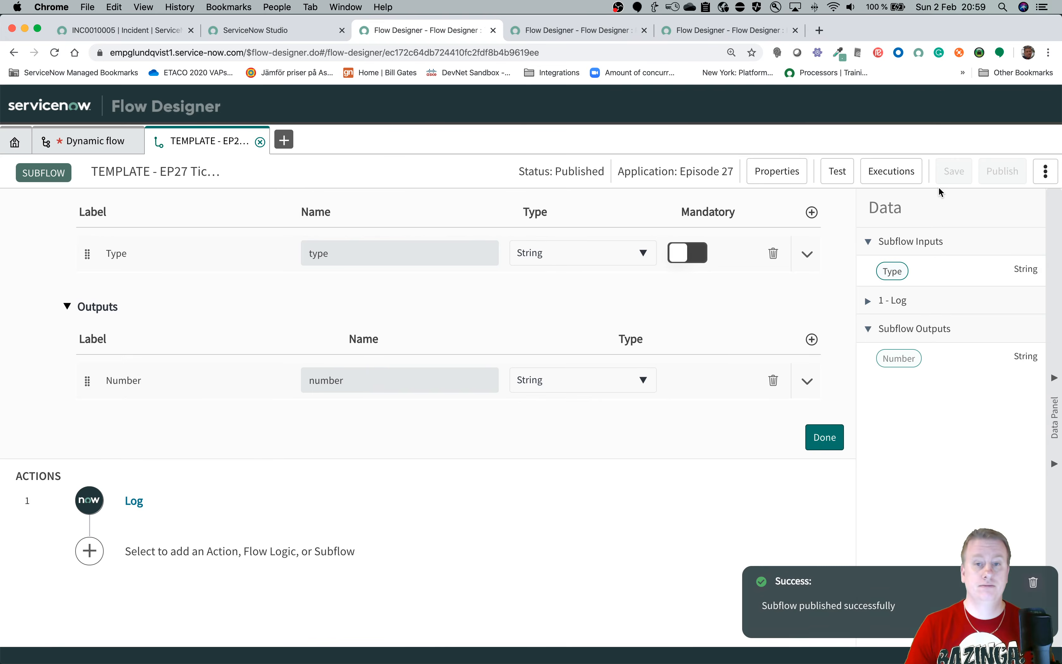
Select TEMPLATE - EP27 Ticket as the flow template of the Dynamic Flow action in Dynamic flow.
click(90, 141)
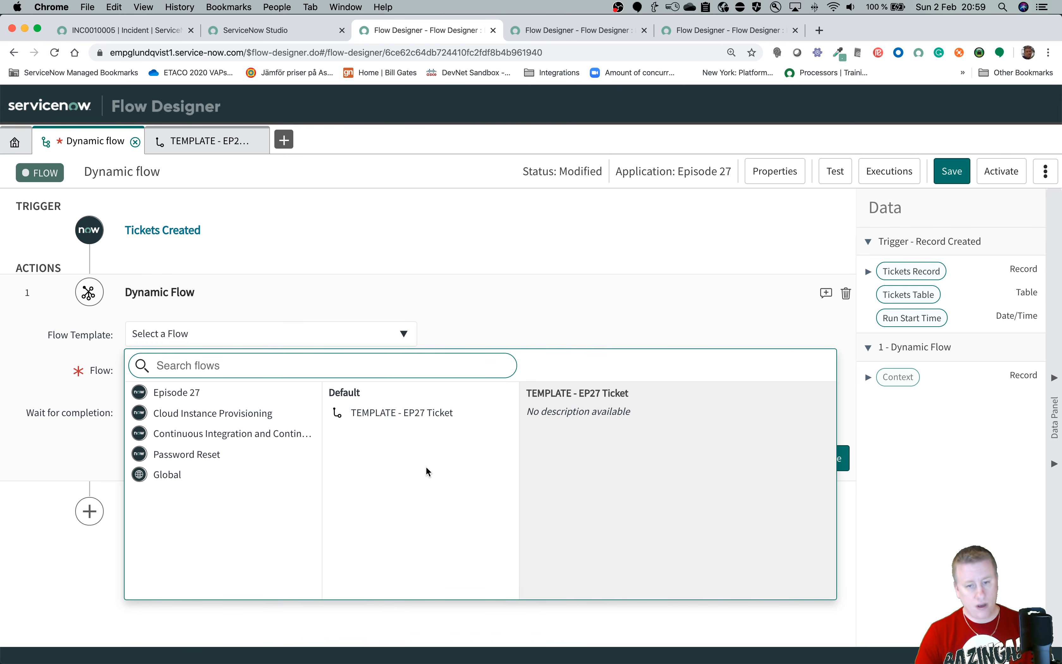
click(431, 414)
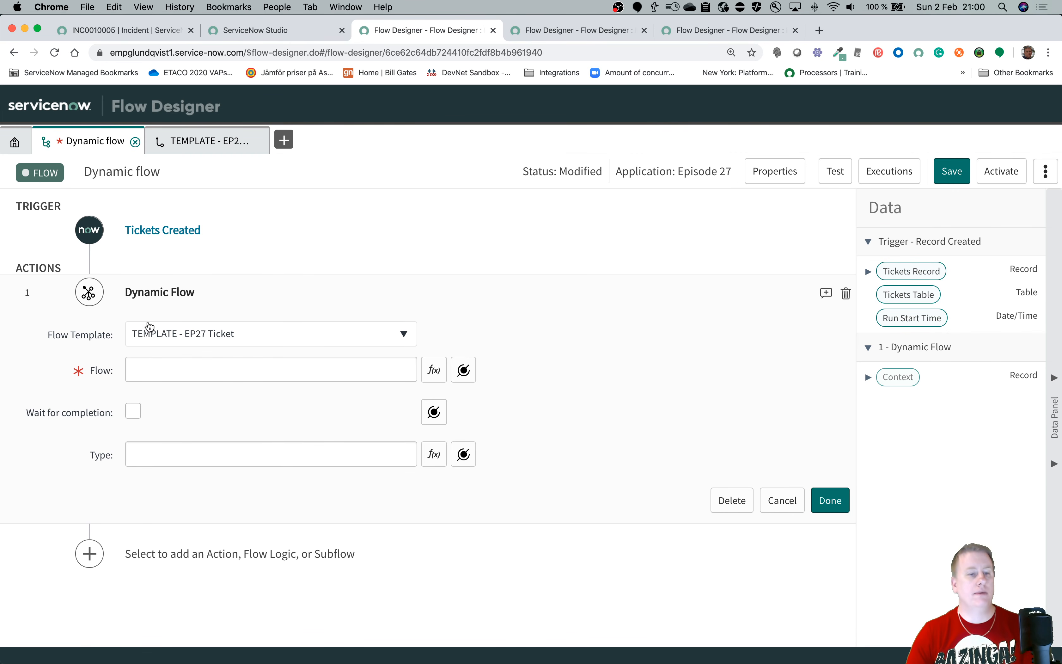
click(196, 371)
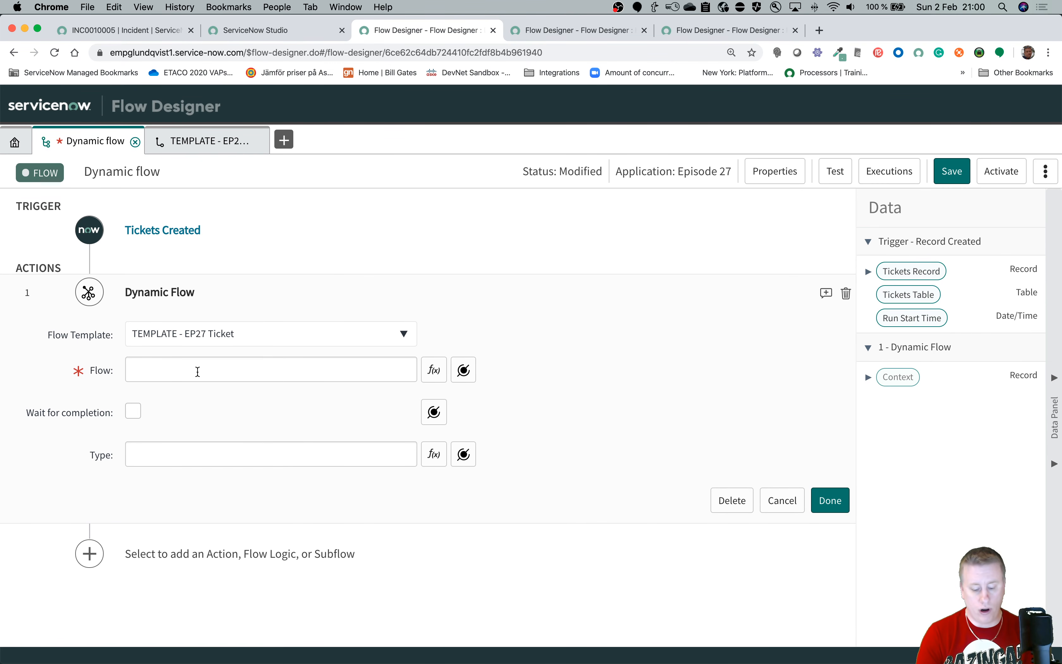
text(Goran super flow.)
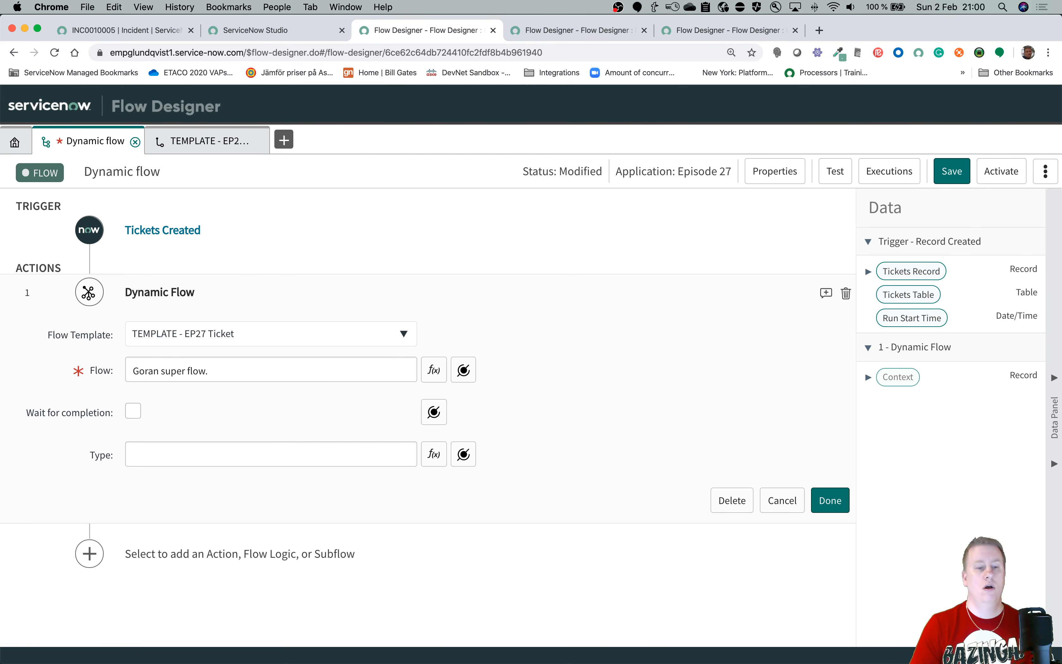
key(alt+shift+Left)
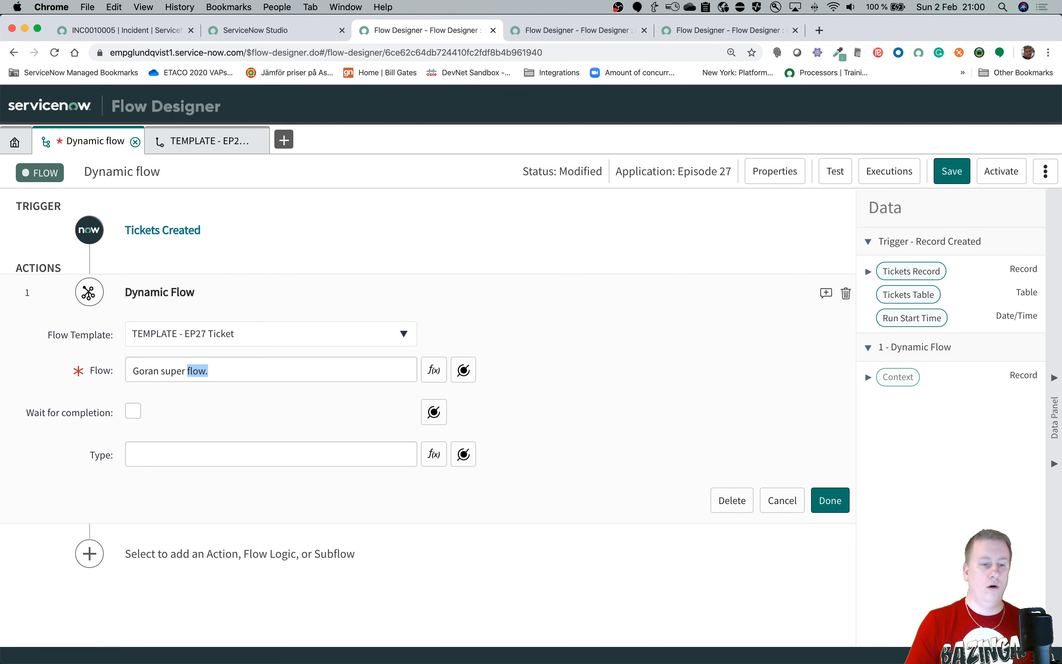
key(alt+shift+Left)
key(alt+shift+Left)
key(BackSpace)
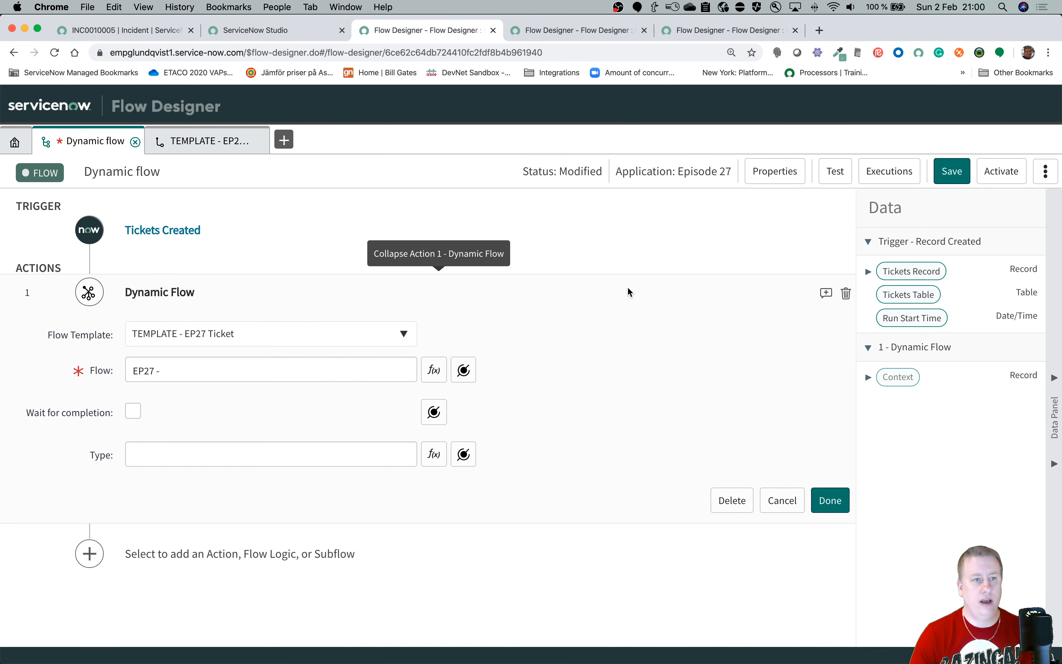
Set Flow to "EP27 - " followed by the trigger record's Ticket type, and map Ticket type to the Type input.
scroll(620, 285, down, 1)
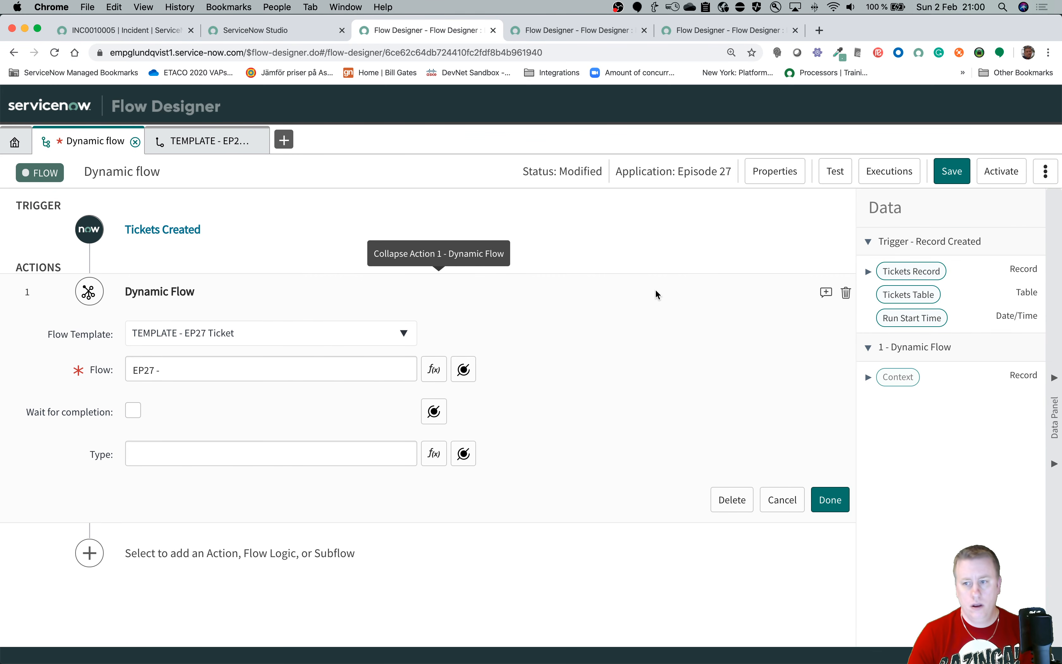
click(867, 272)
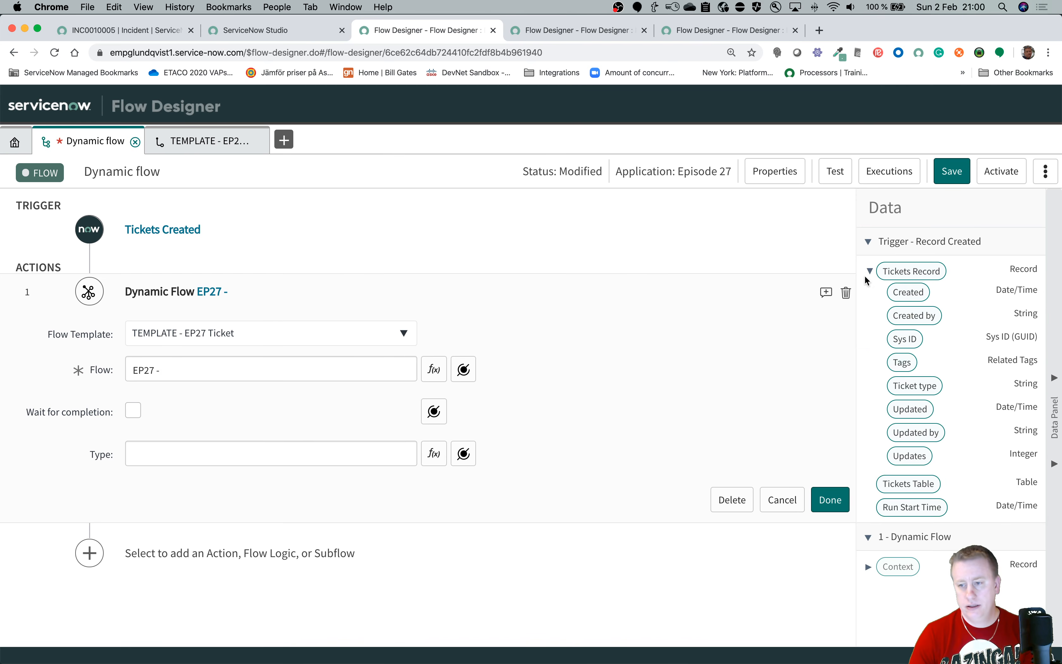
drag(907, 391, 281, 364)
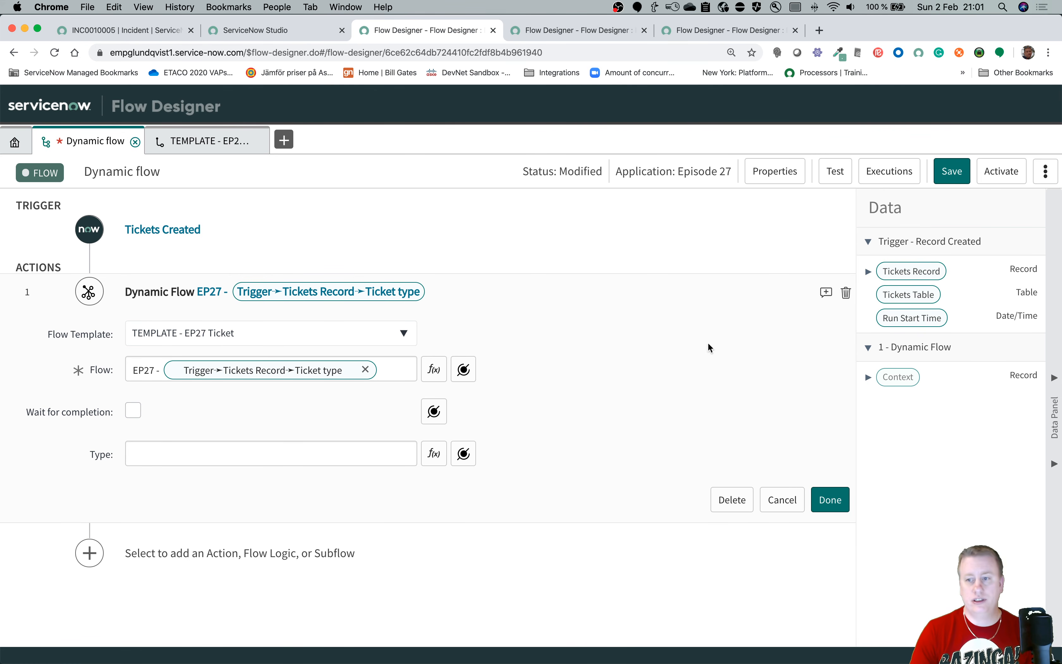
click(868, 271)
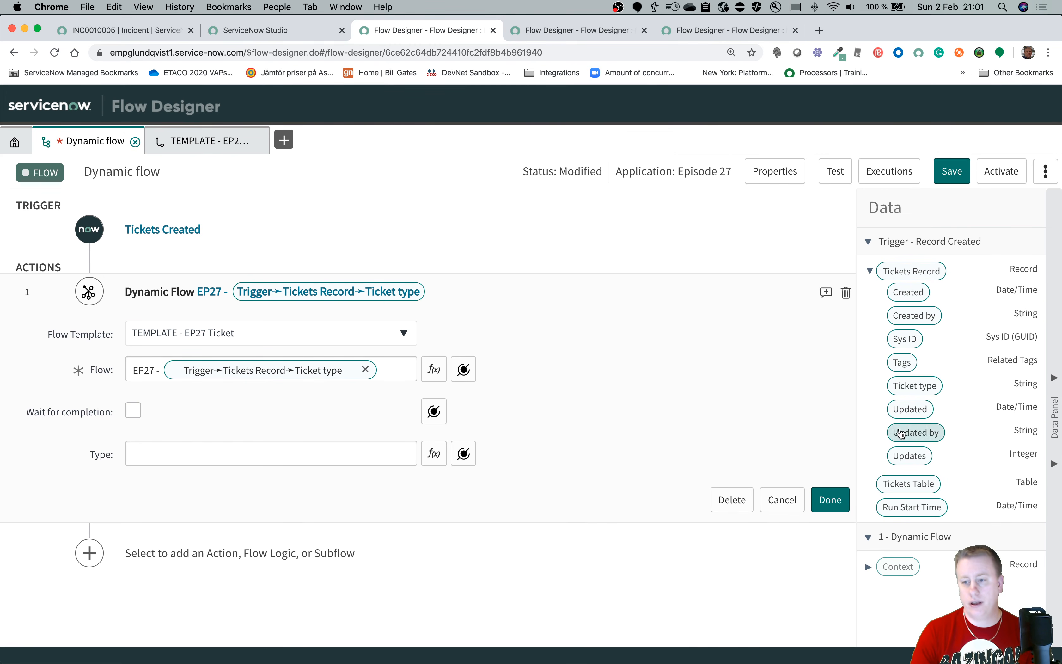
drag(915, 386, 307, 455)
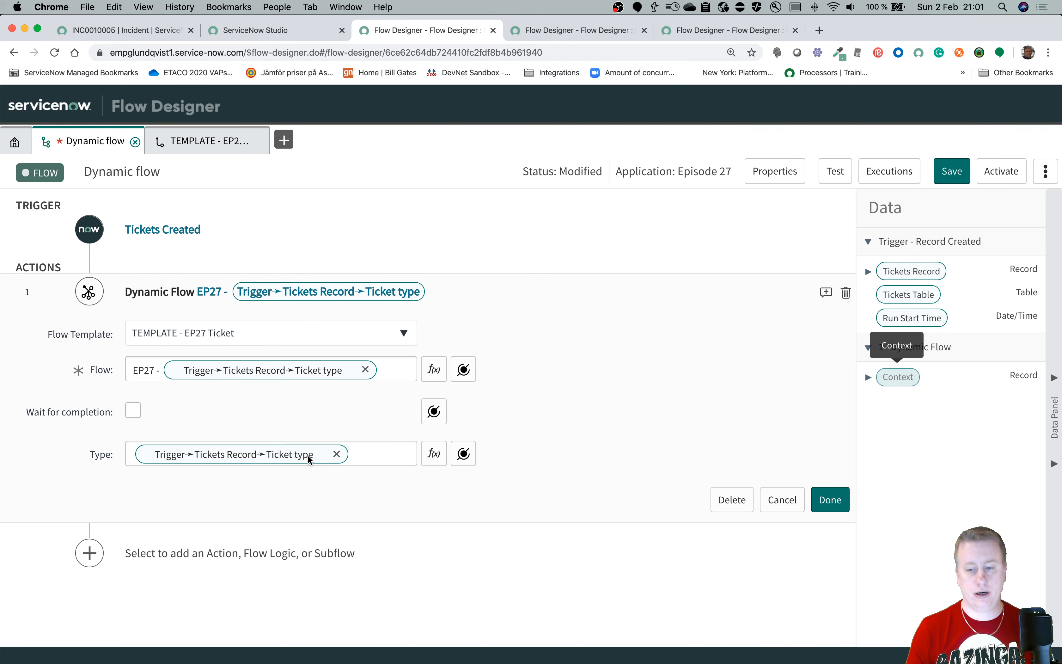
Copy the TEMPLATE - EP27 Ticket subflow as a new subflow named EP27 - Incident in the Episode 27 application.
click(228, 148)
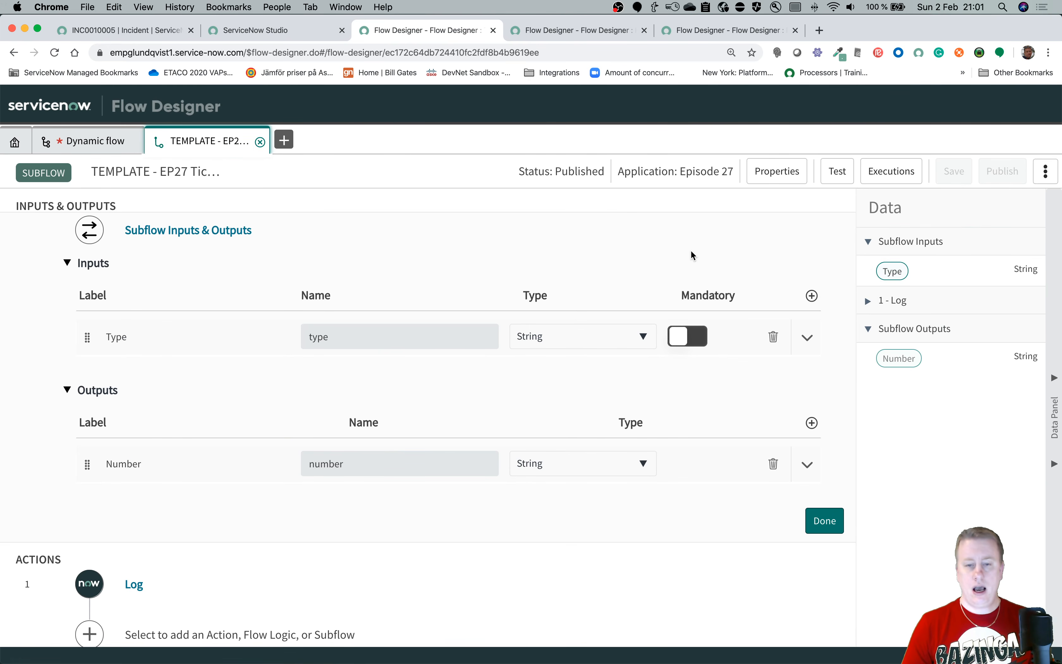
click(1042, 177)
click(930, 237)
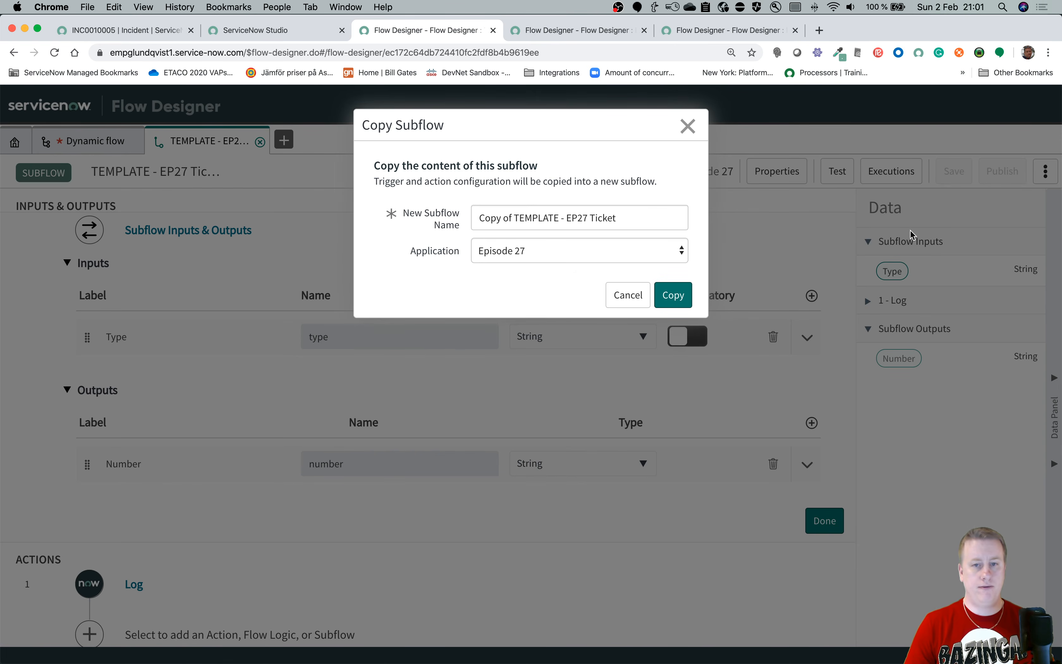
double_click(623, 222)
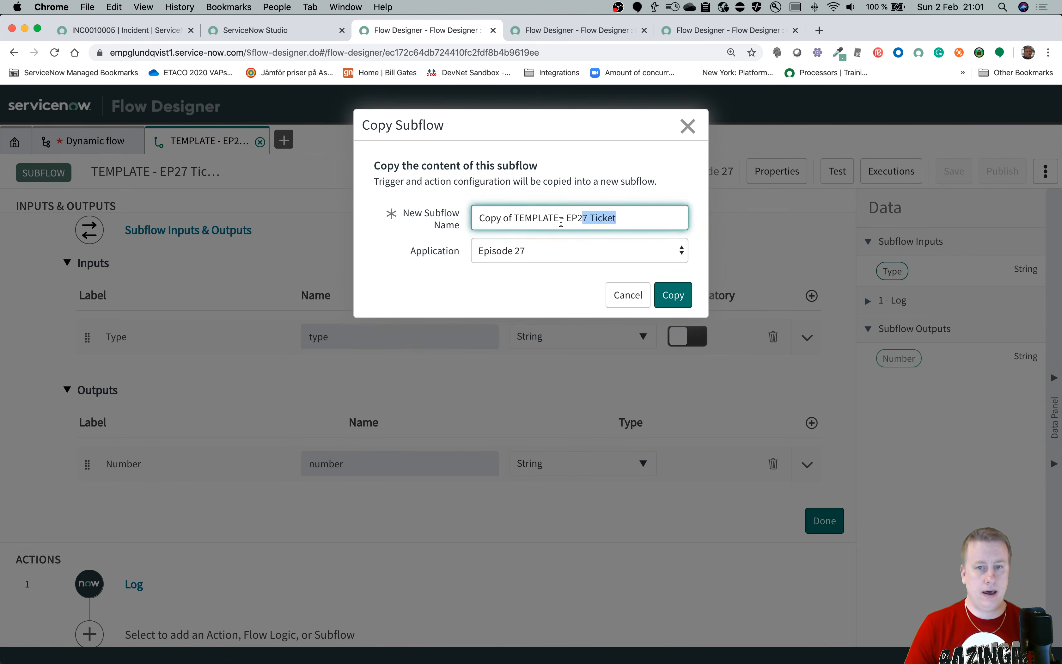
click(624, 222)
key(alt+shift+Left)
key(alt+shift+Left)
key(alt+shift+Left)
key(alt+shift+Left)
key(alt+shift+Left)
key(alt+shift+Left)
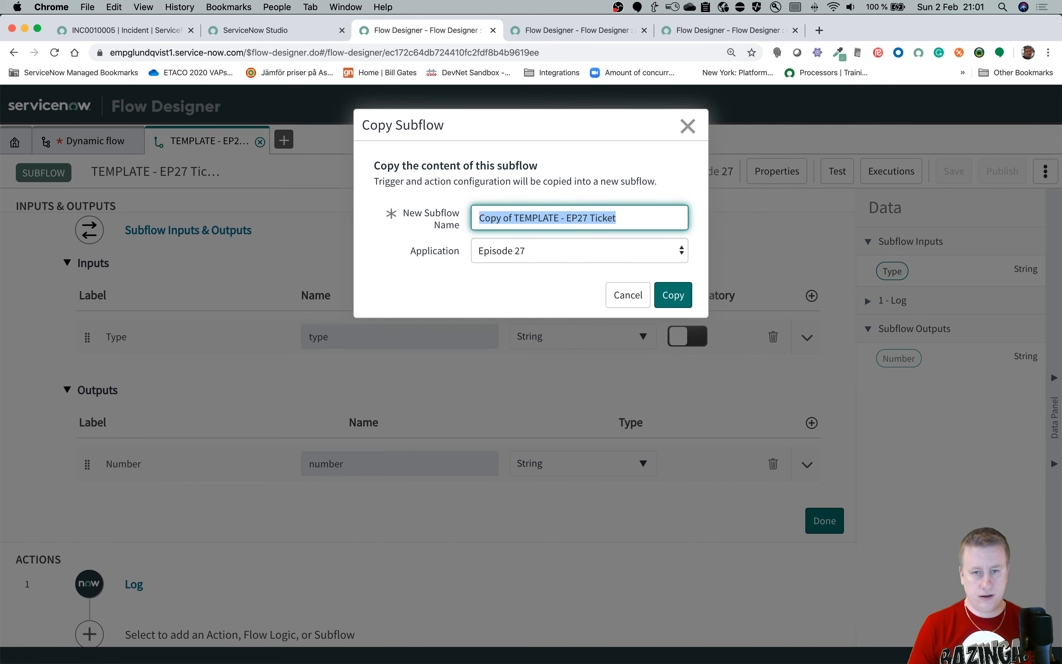
text(EP27)
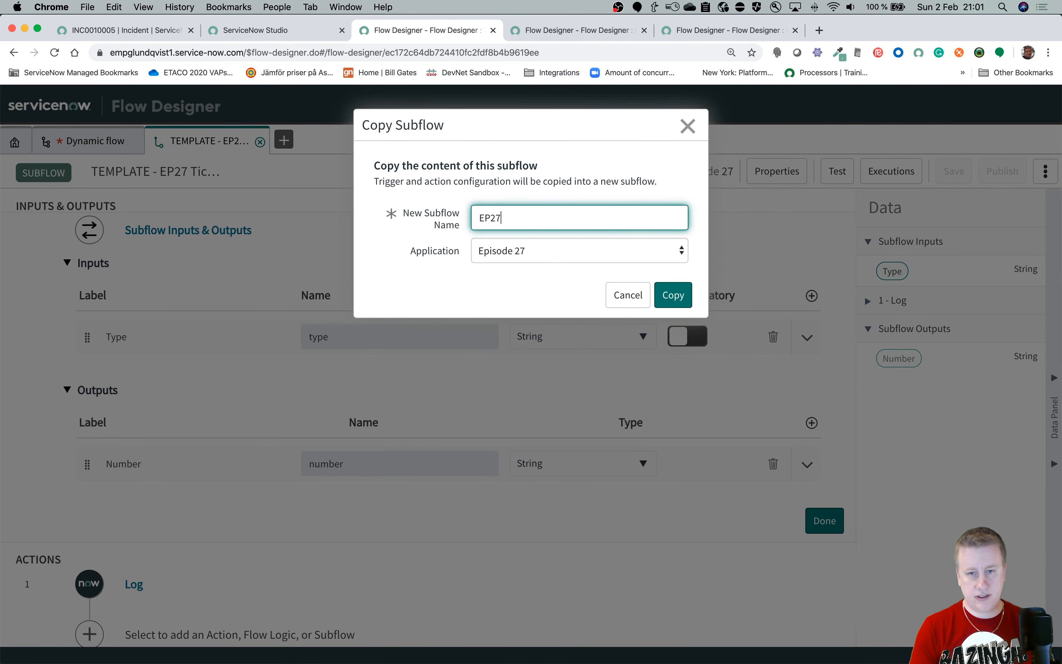
text( - Incident)
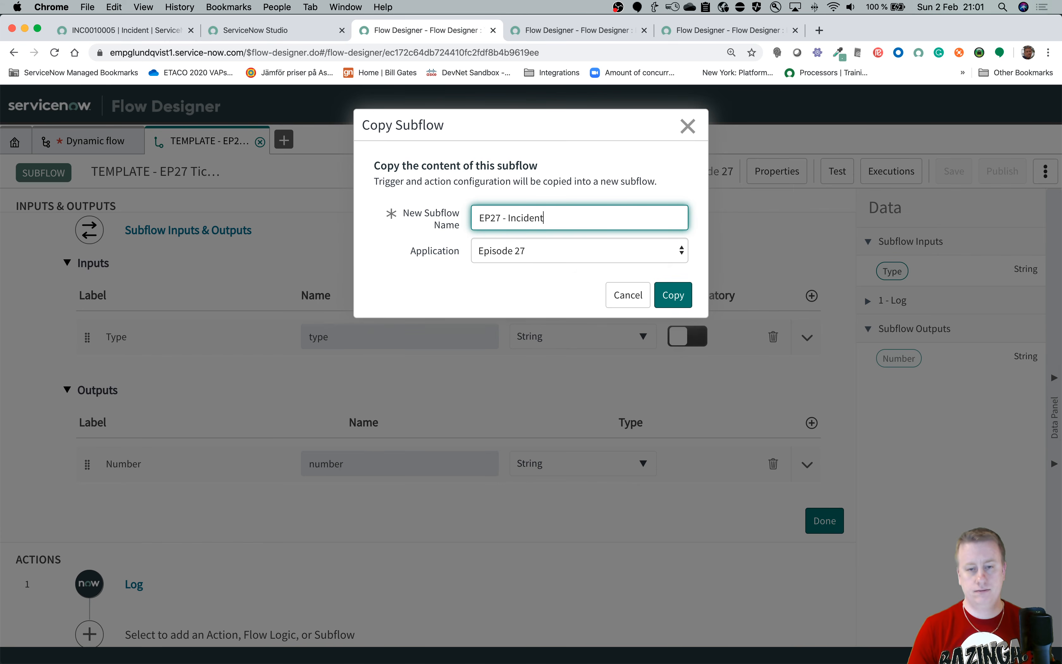
click(674, 295)
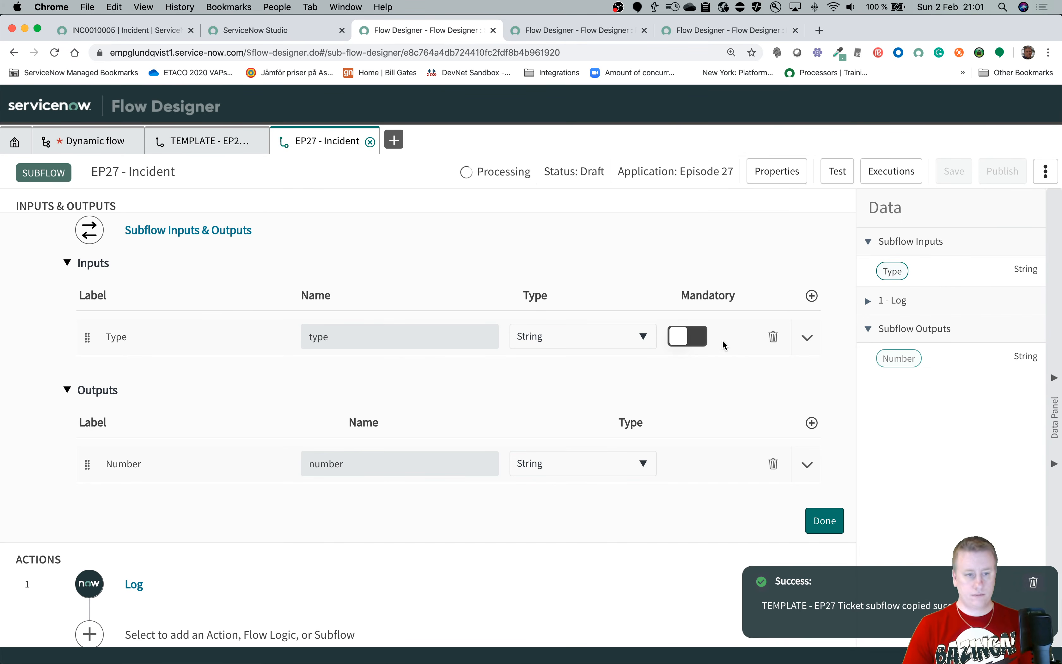
Change the Log action in EP27 - Incident to the ServiceNow Core action Look Up Record.
scroll(772, 367, down, 3)
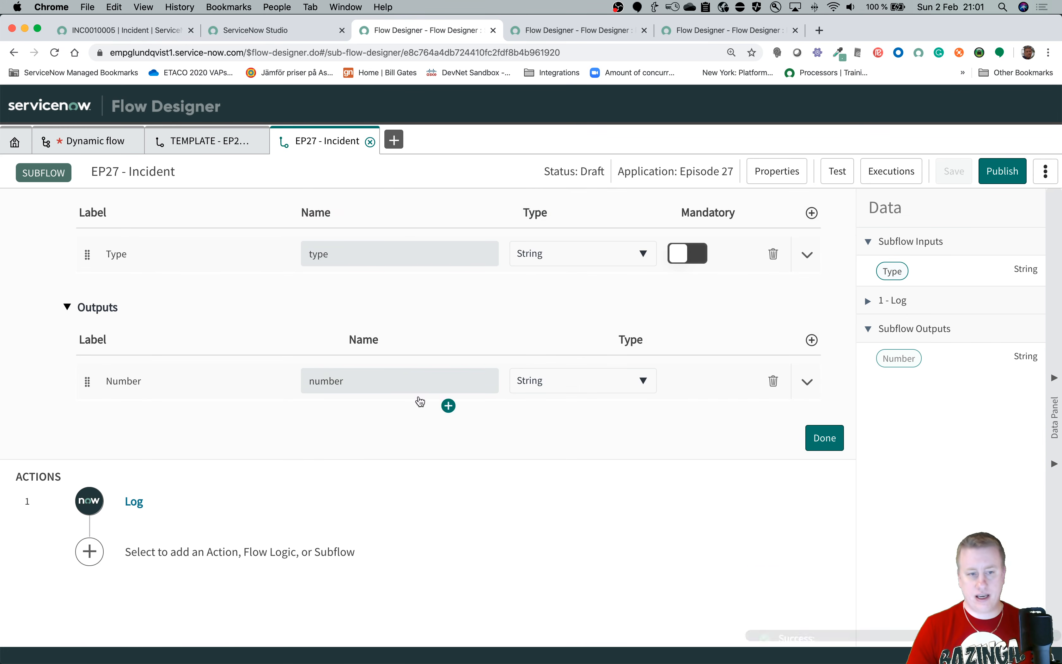
scroll(388, 391, up, 3)
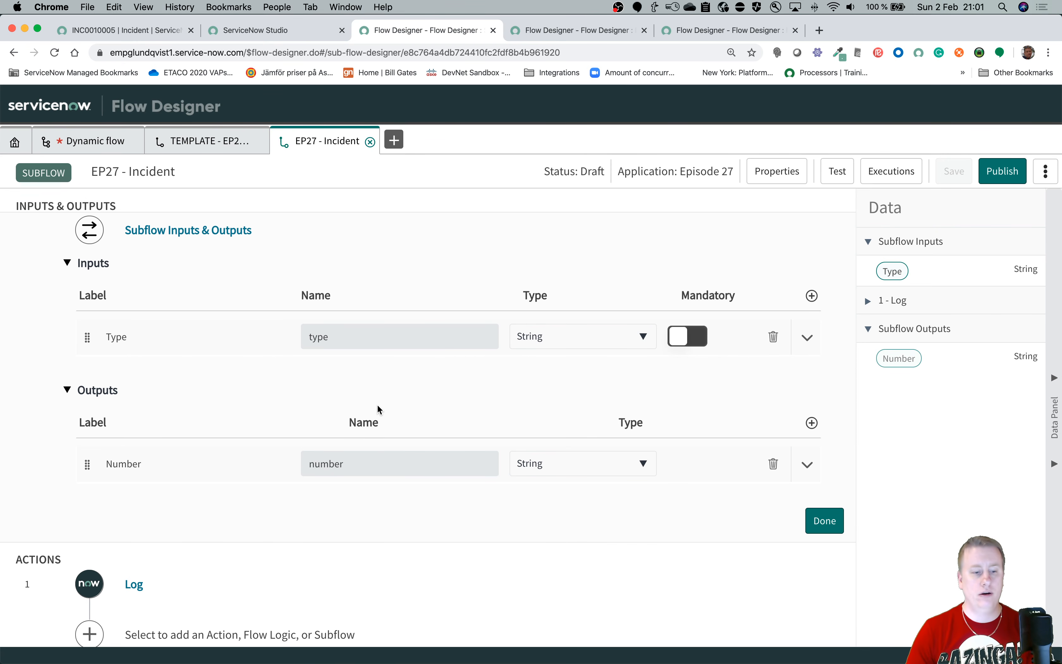
scroll(376, 404, down, 3)
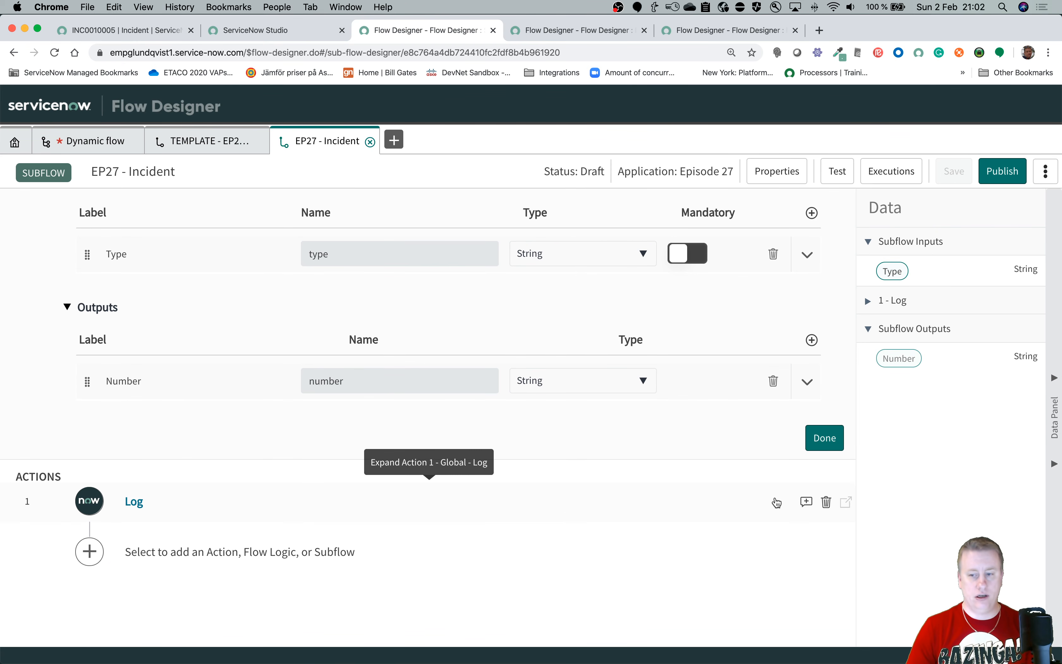
click(167, 507)
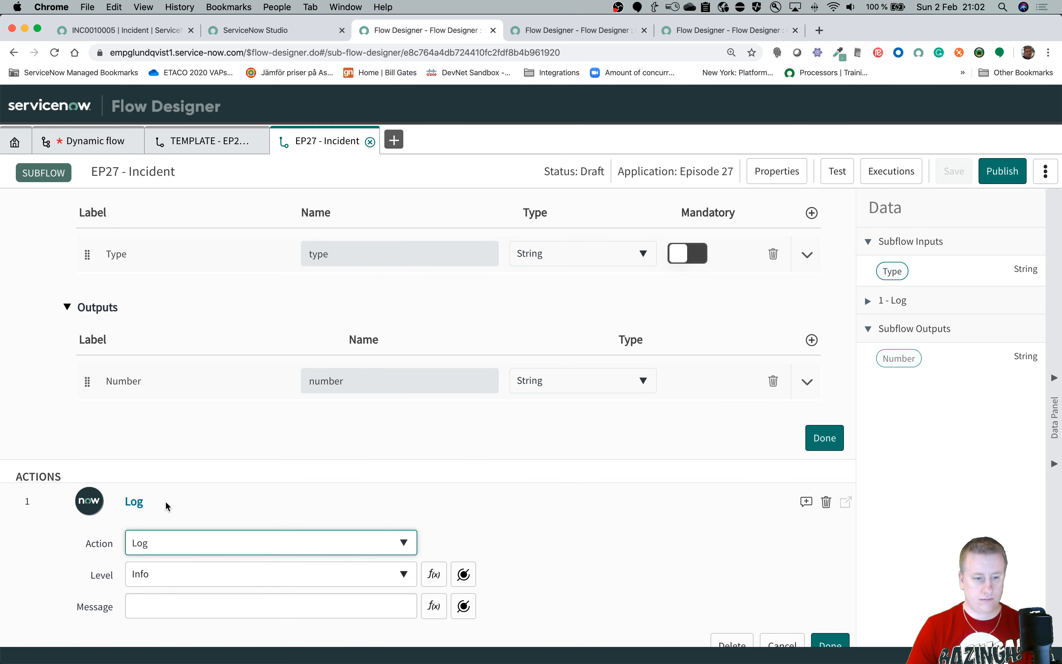
click(200, 547)
text(lo)
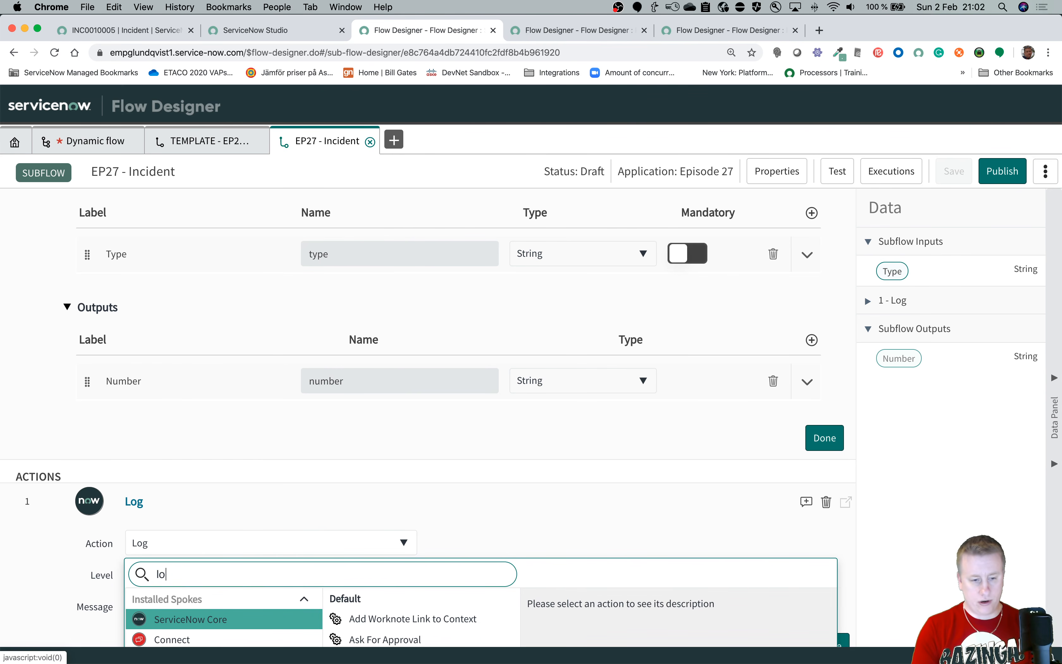
text(kkokup)
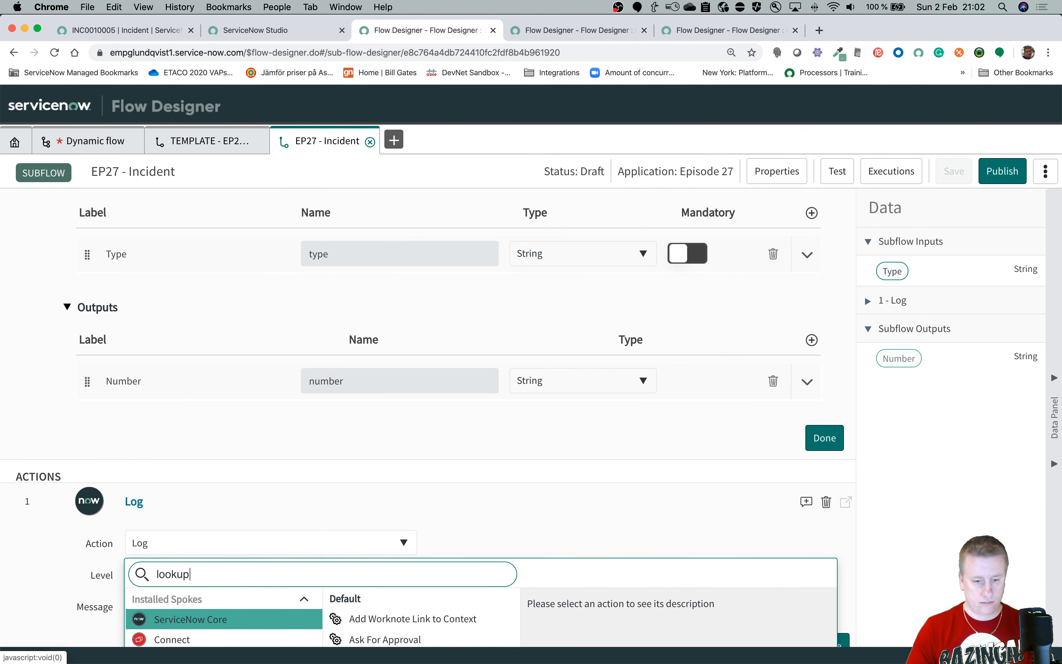
scroll(384, 530, down, 2)
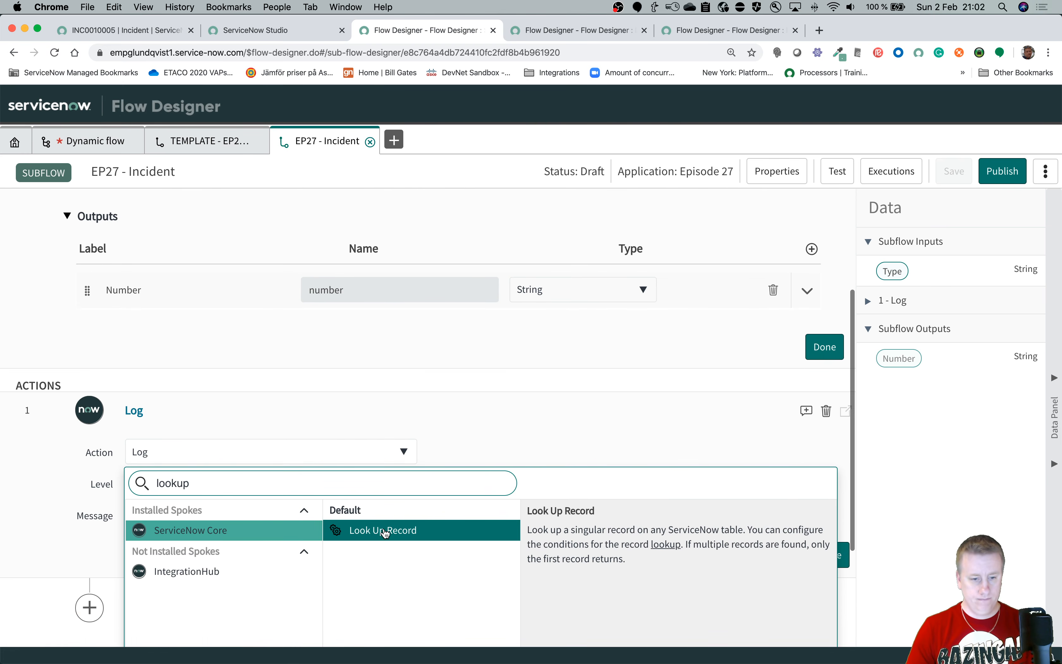
click(386, 530)
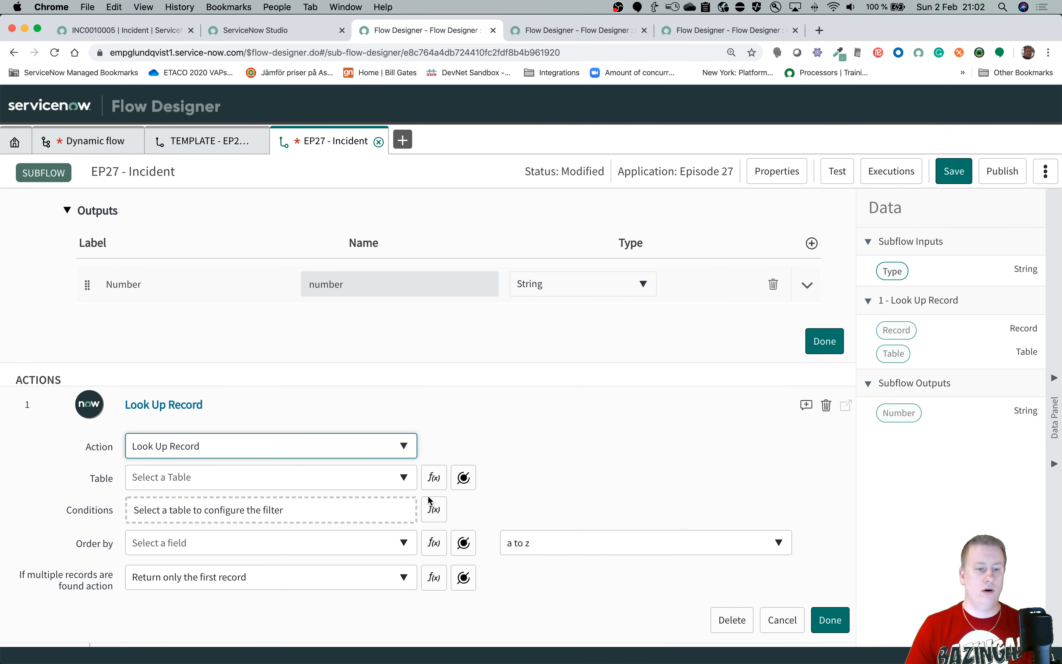
Set the Look Up Record action's table to Incident [incident].
click(363, 431)
text(incident)
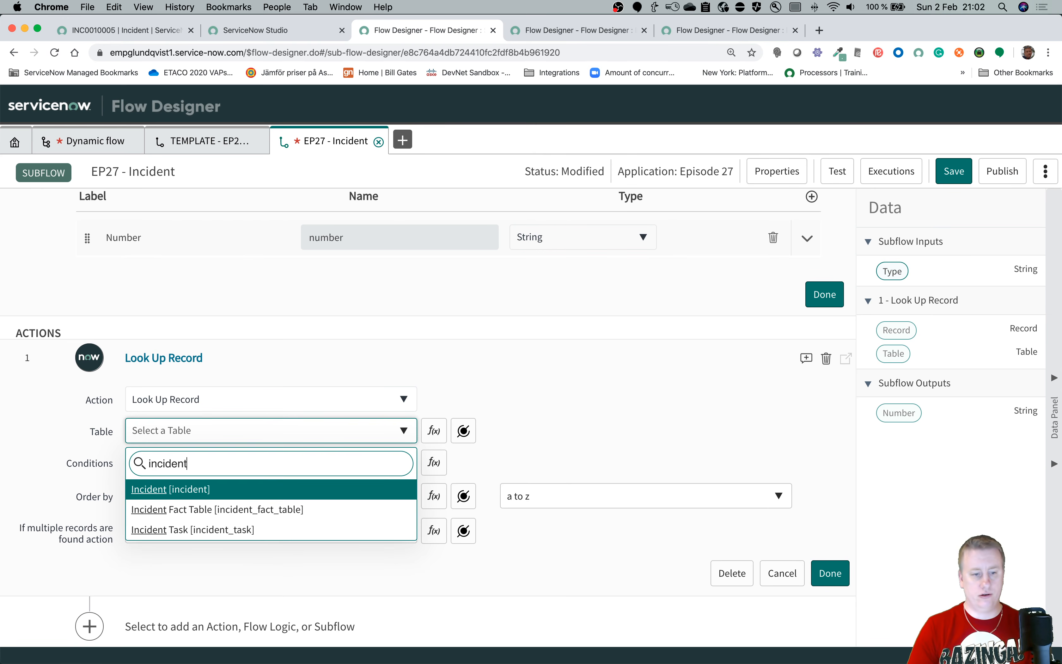
key(Return)
Add the condition Active is true to the Look Up Incident Record action in EP27 - Incident and apply it.
scroll(590, 535, down, 3)
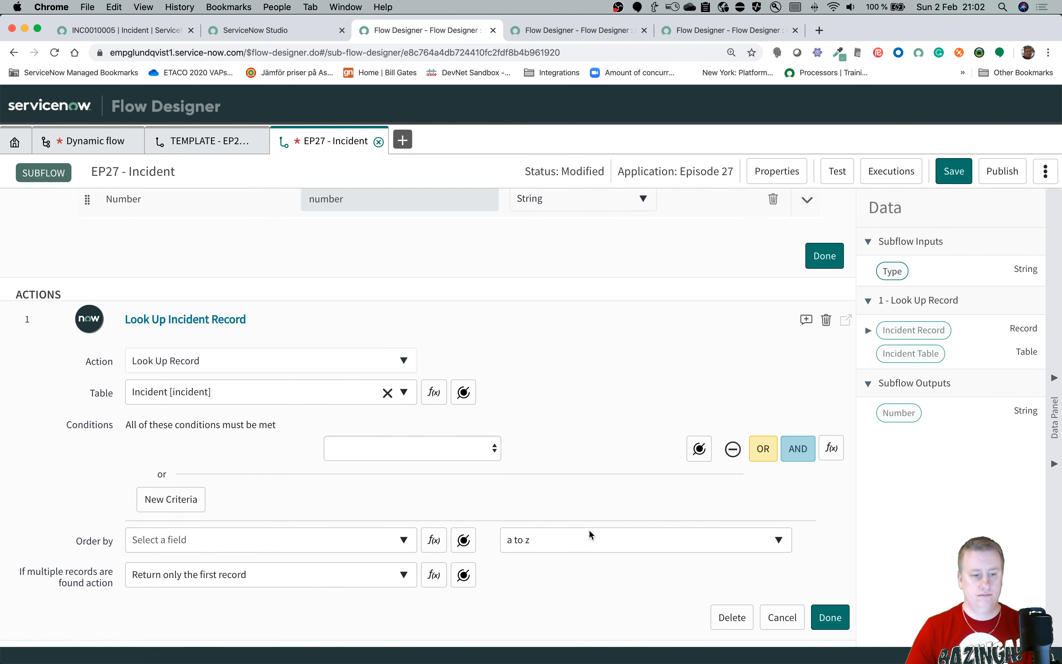
click(228, 370)
text(acti)
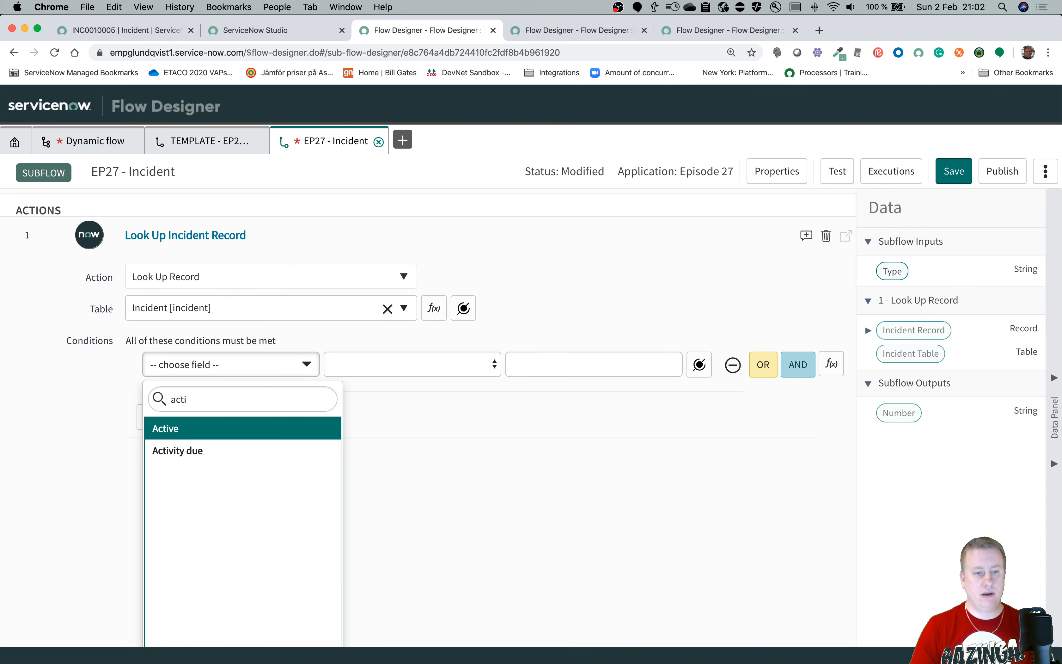
key(Return)
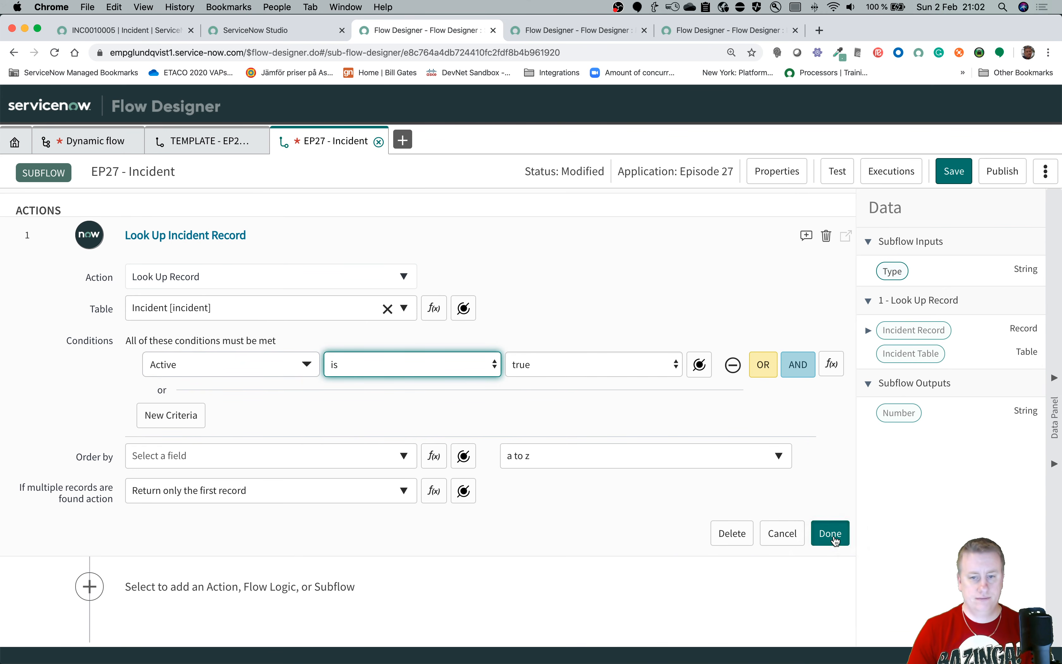
click(840, 528)
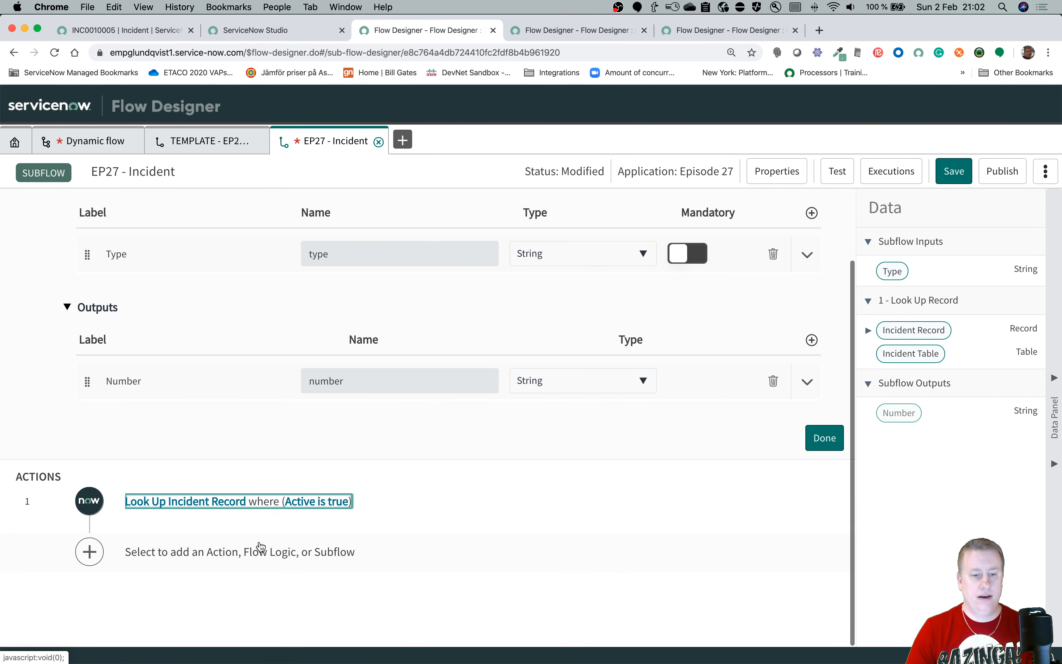
Add an Assign Subflow Outputs flow logic step after the lookup and choose Number as the output to assign.
click(250, 553)
click(268, 551)
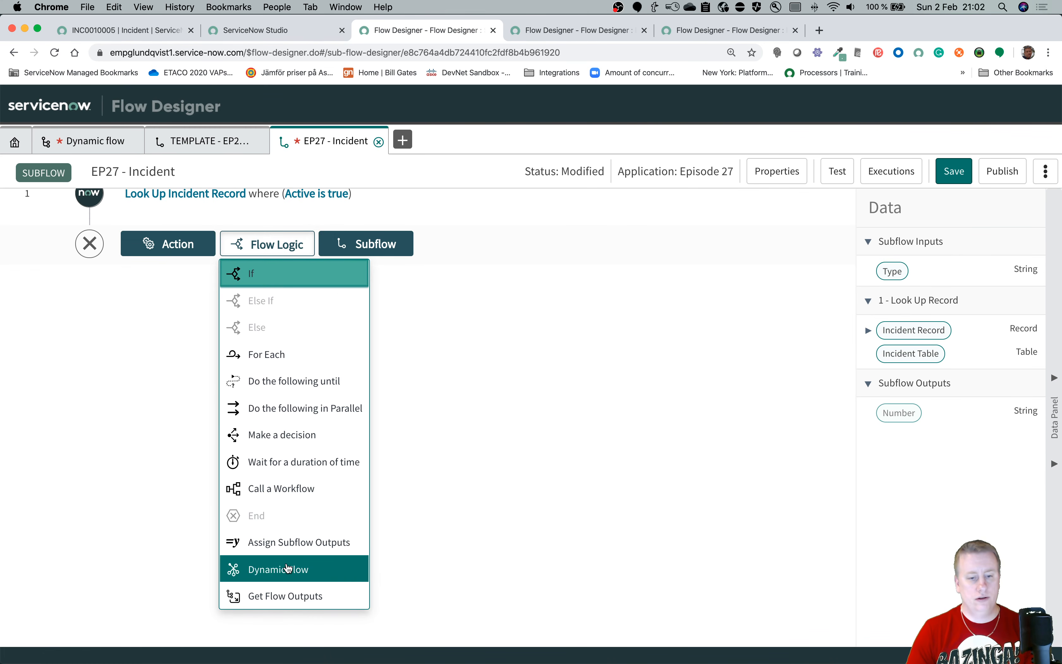
click(307, 541)
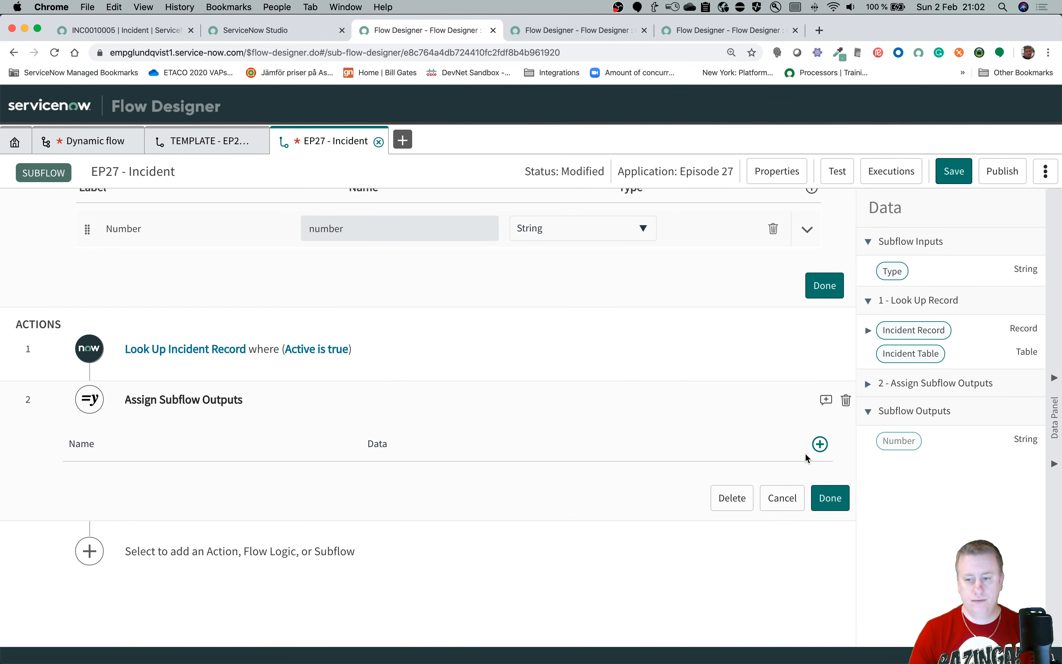
click(820, 443)
click(204, 452)
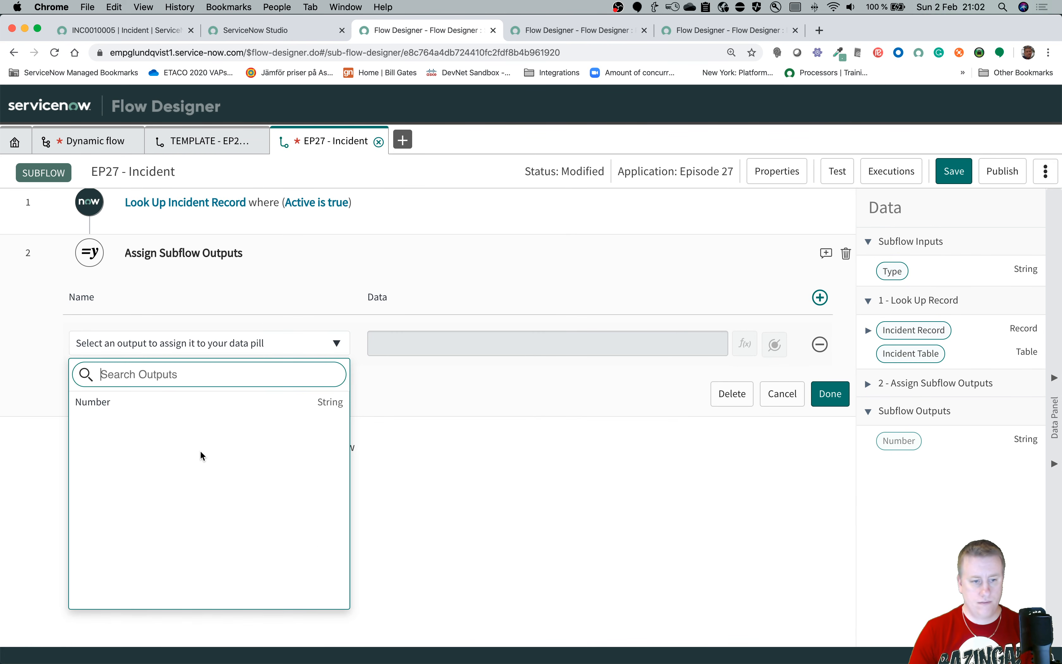
click(106, 406)
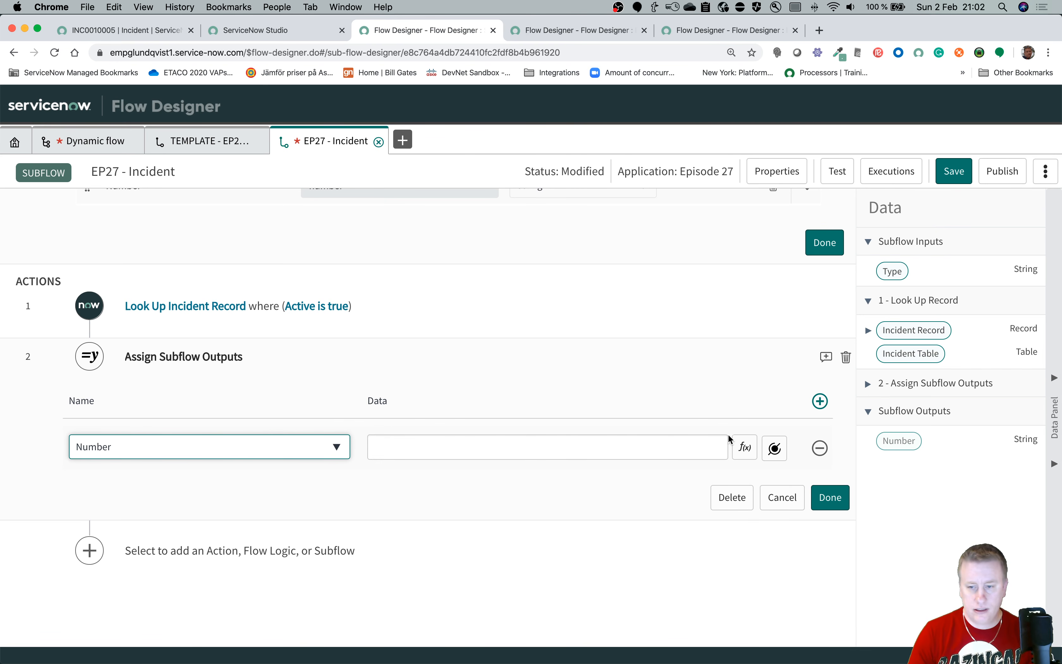
Map the looked-up Incident Record's Number to the Number output, and save and publish the EP27 - Incident subflow.
click(772, 453)
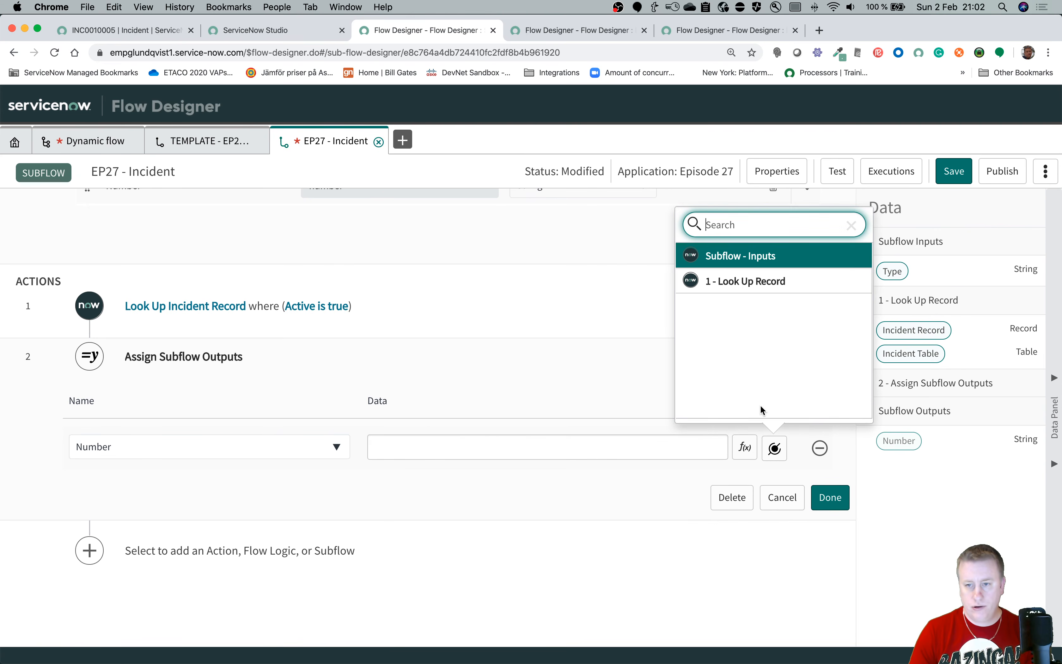
click(742, 283)
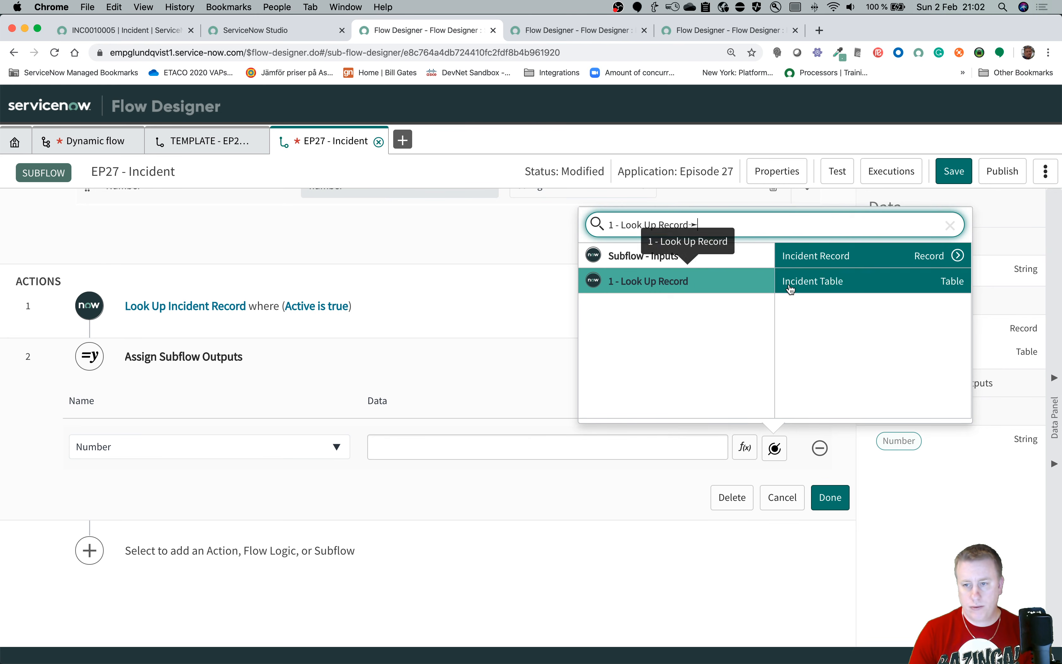
click(958, 255)
text(numb)
click(978, 255)
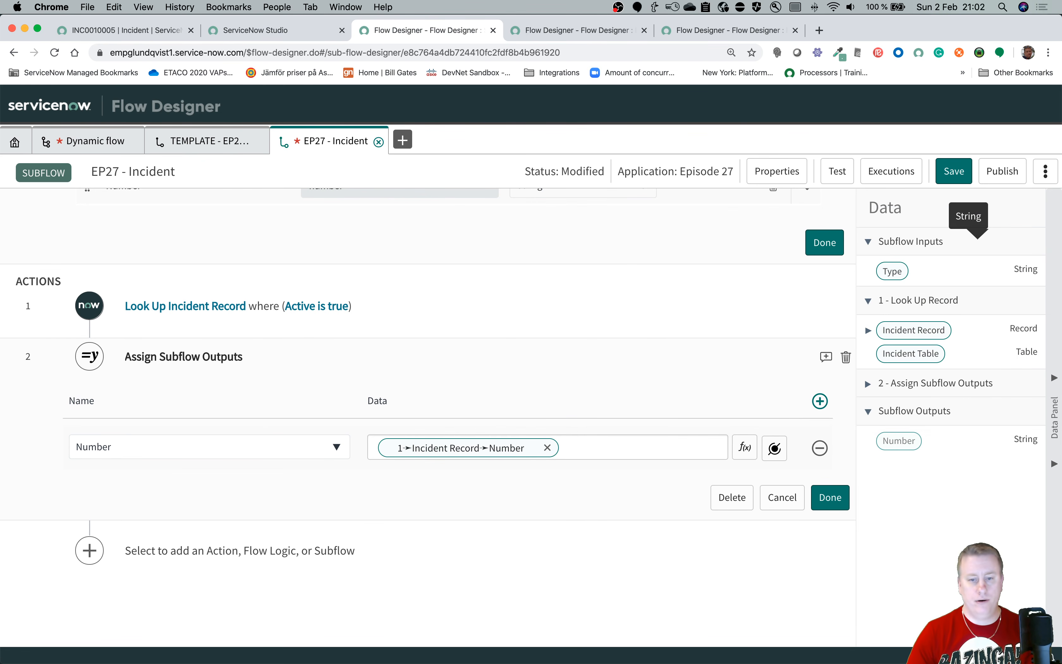
click(838, 497)
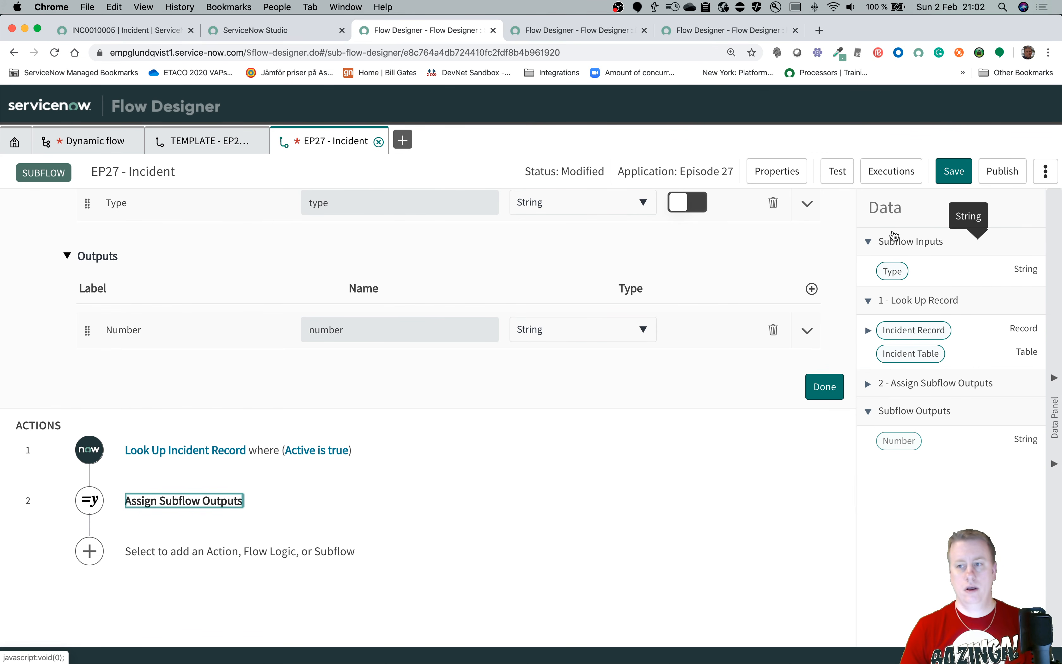
click(955, 172)
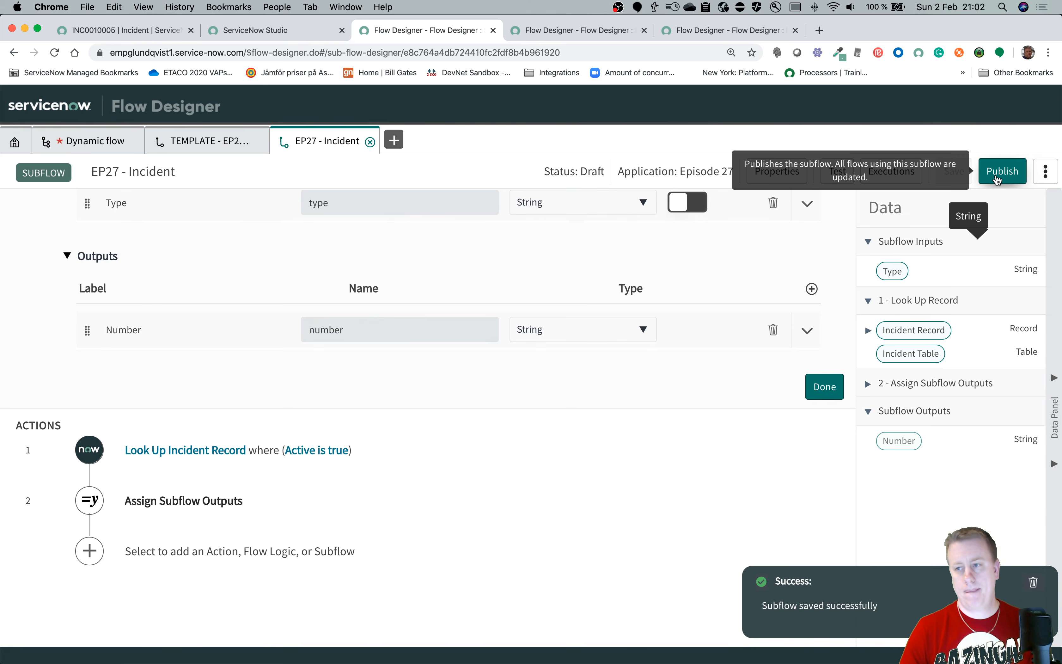
click(997, 177)
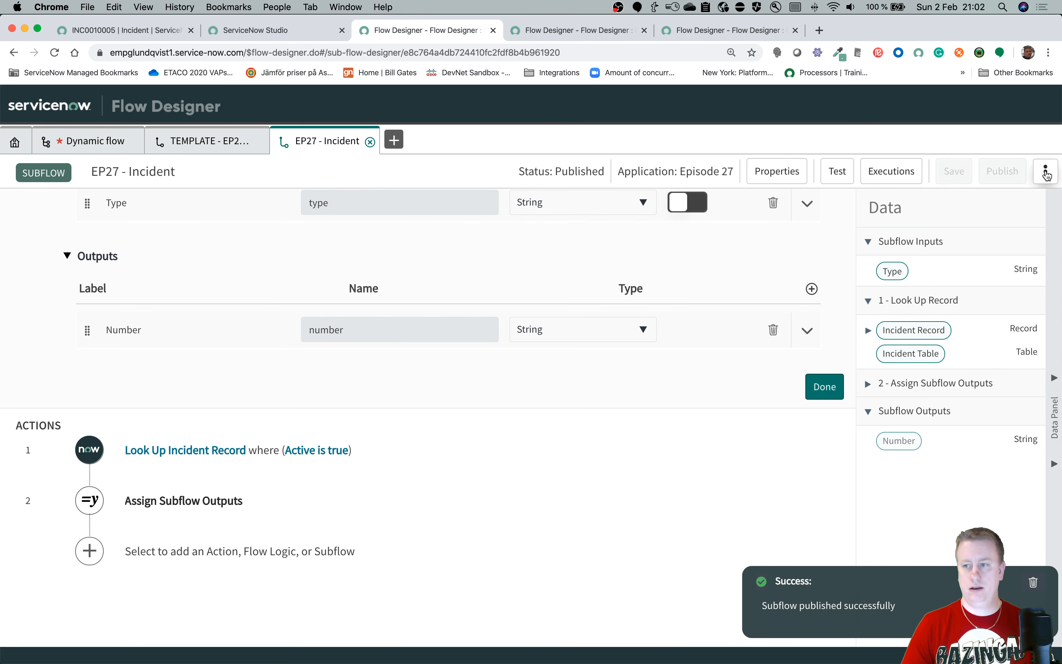
Copy the EP27 - Incident subflow as a new subflow named EP27 - Problem in the Episode 27 application.
click(1046, 172)
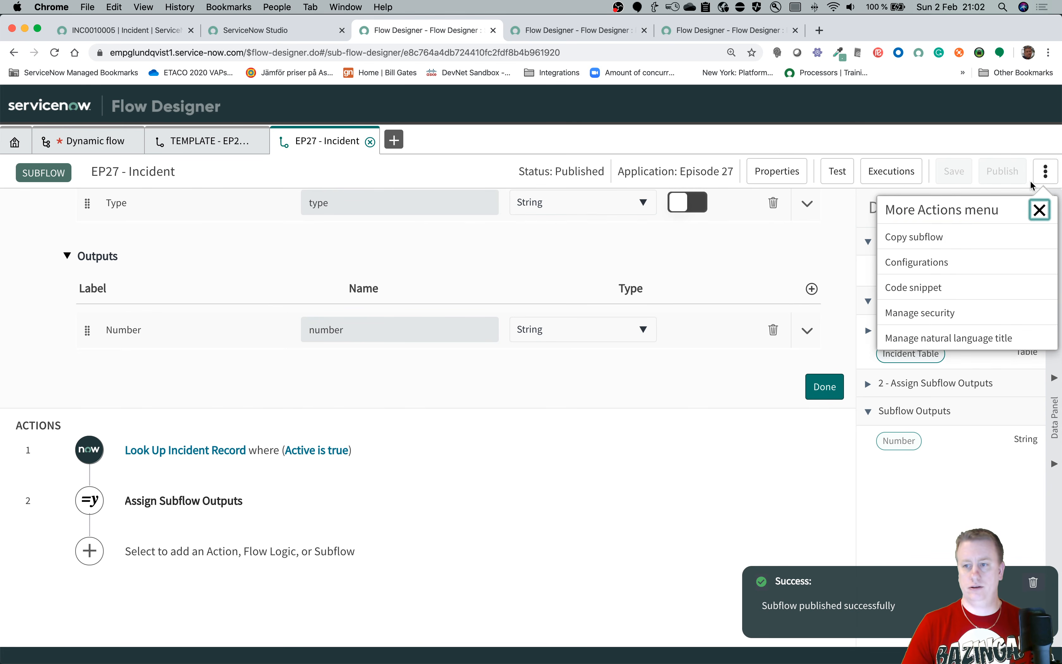
click(955, 239)
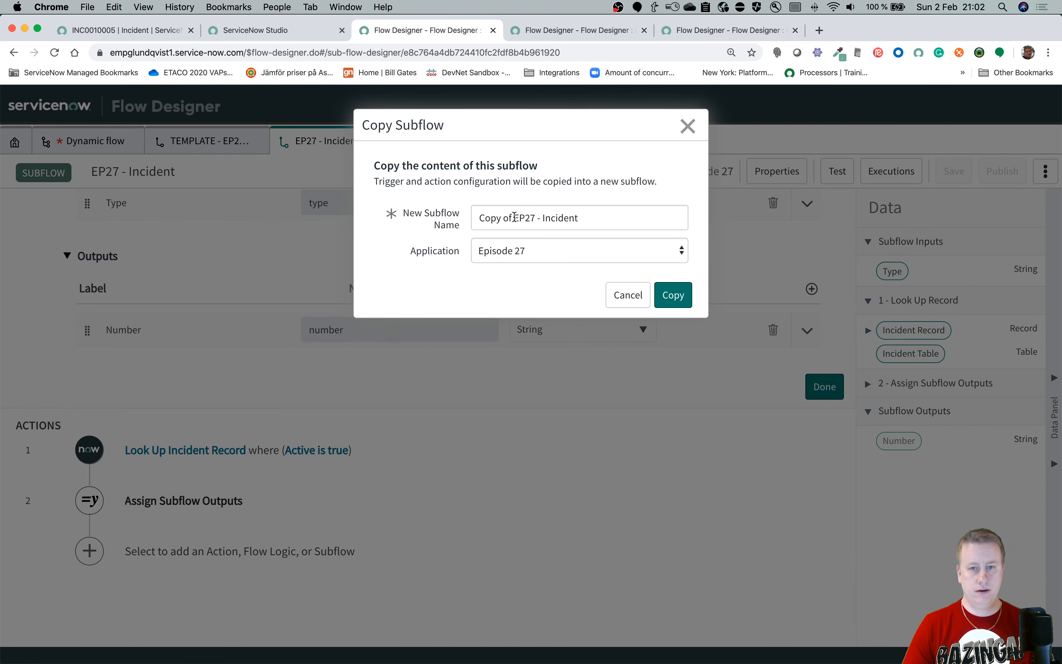
drag(515, 217, 471, 219)
key(BackSpace)
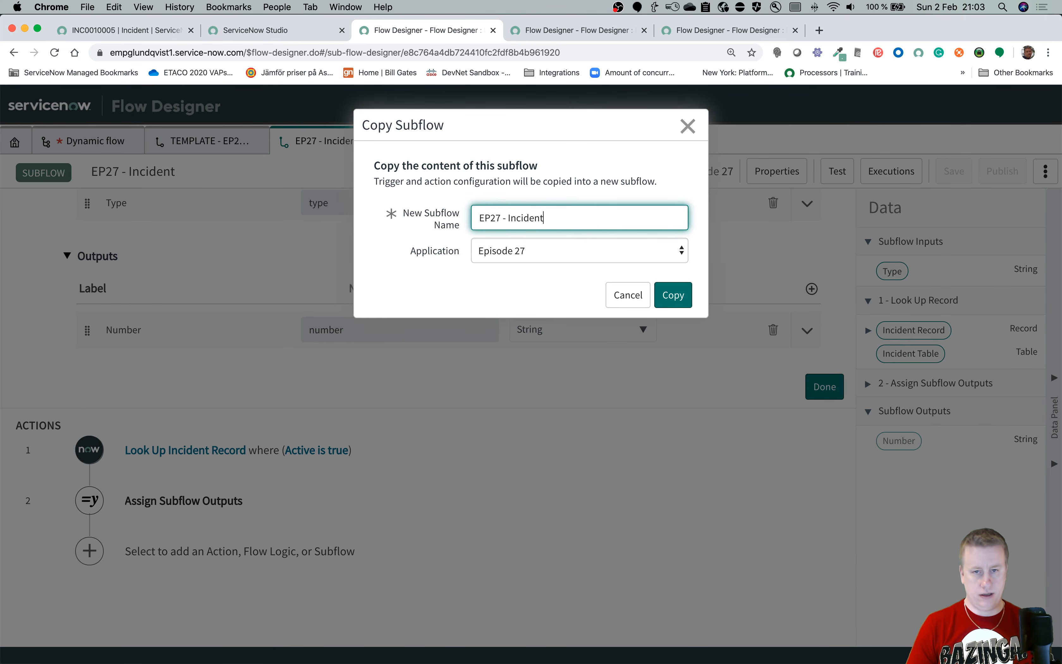
key(alt+shift+Left)
text(Problem)
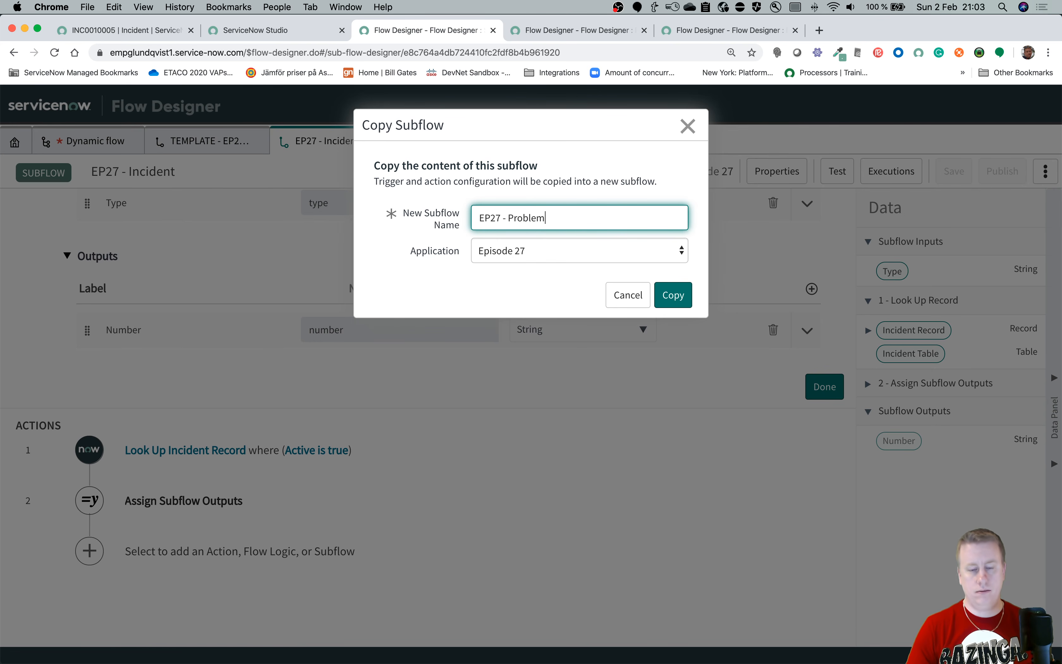
key(alt+Left)
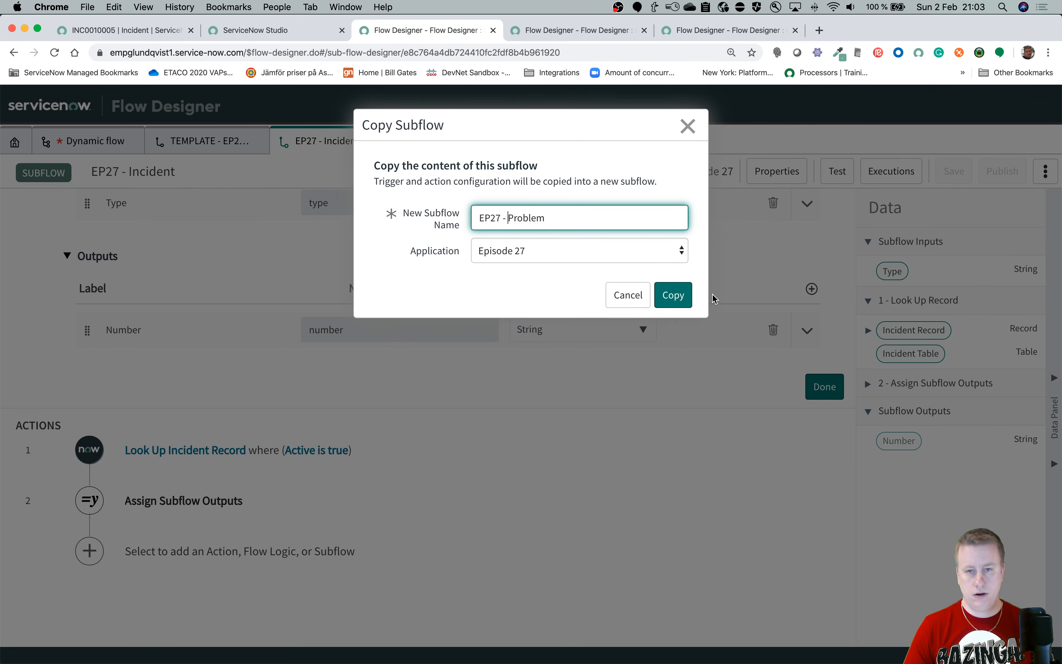
click(681, 300)
click(681, 300)
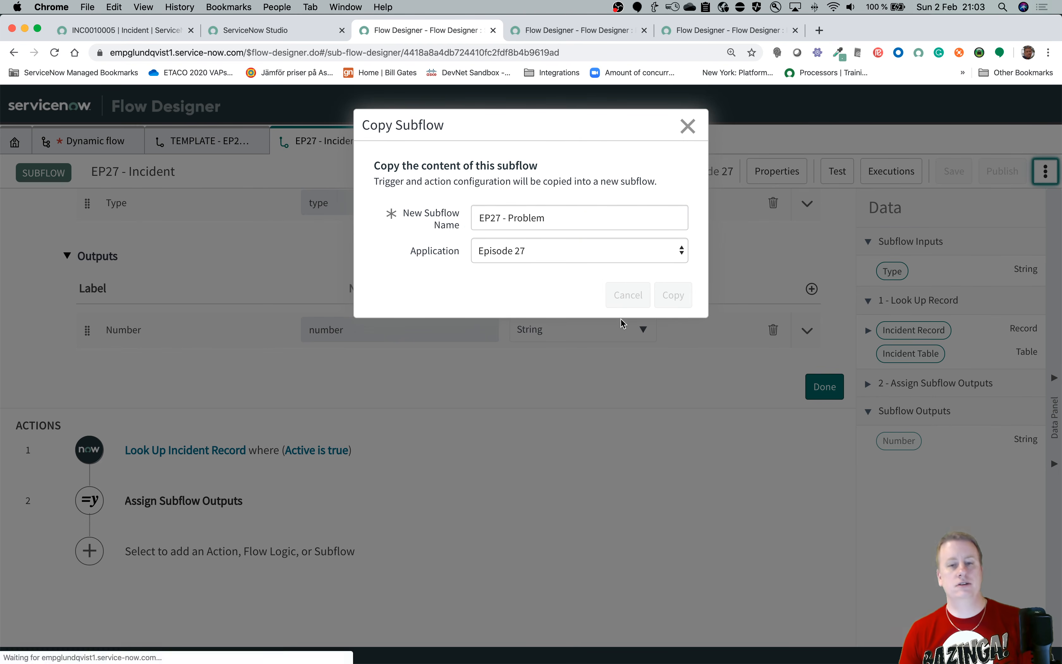
Change the lookup action's table in EP27 - Problem to Problem [problem], accepting the change to its references.
scroll(579, 270, down, 3)
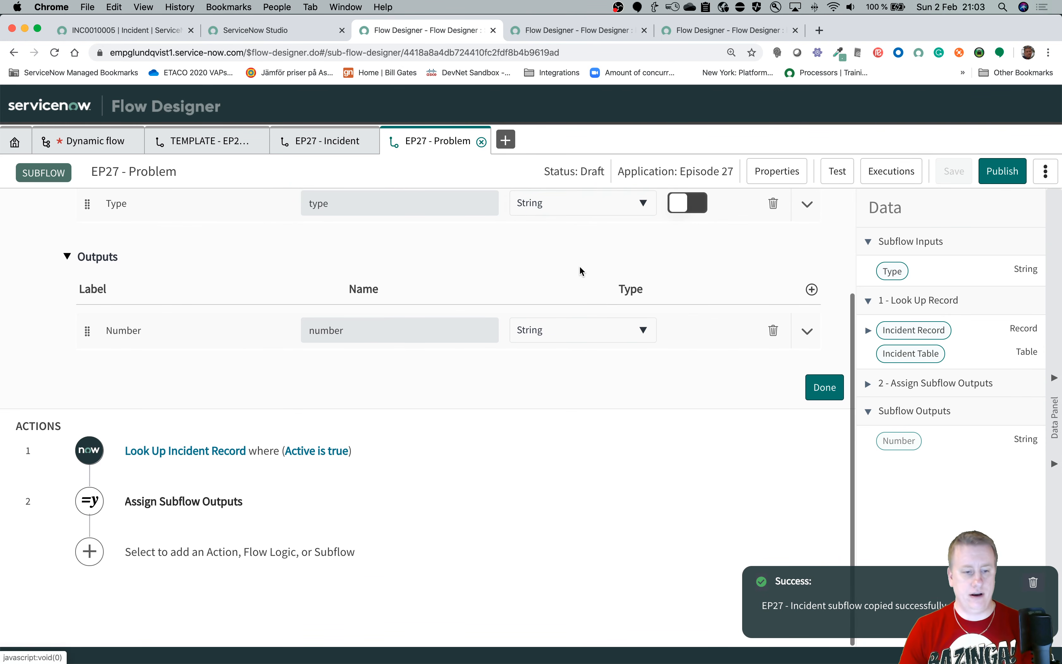
click(219, 451)
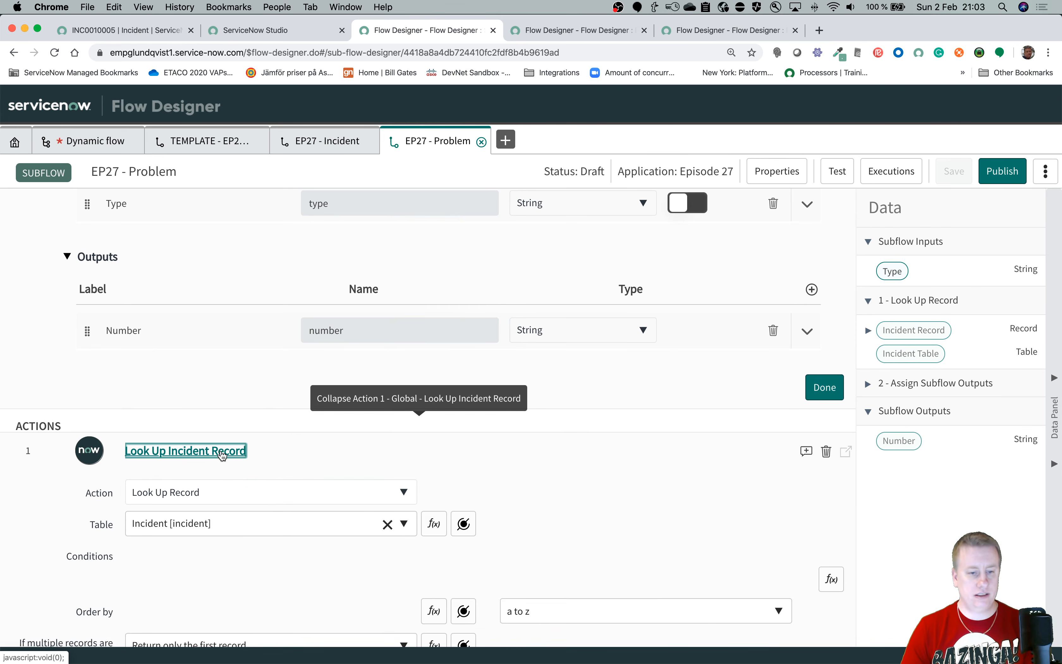
scroll(270, 498, down, 1)
click(270, 497)
text(problem)
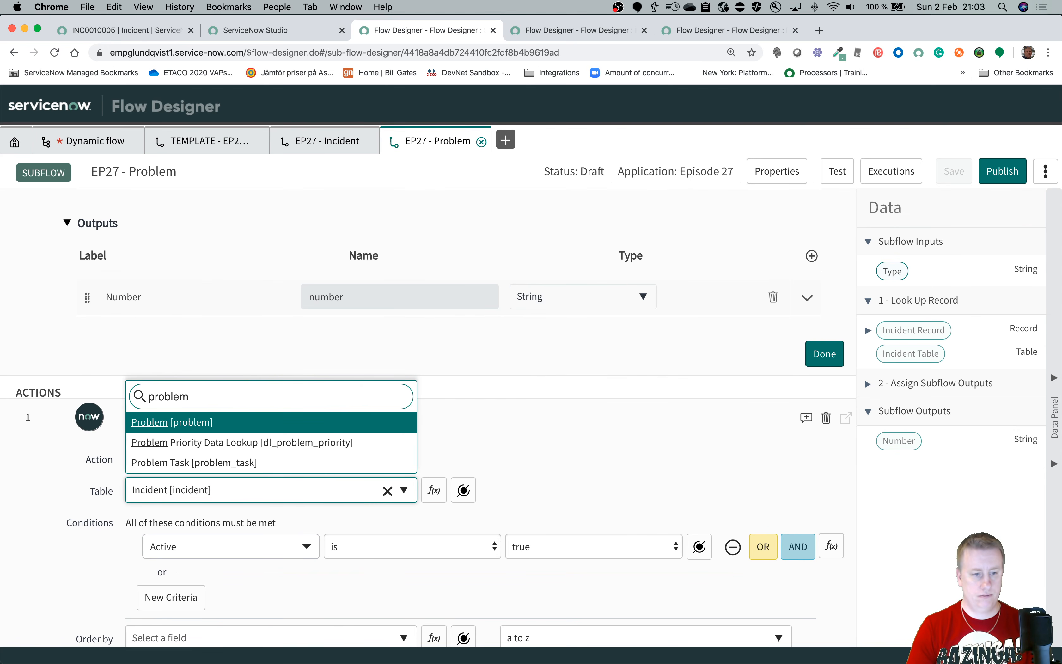
key(Return)
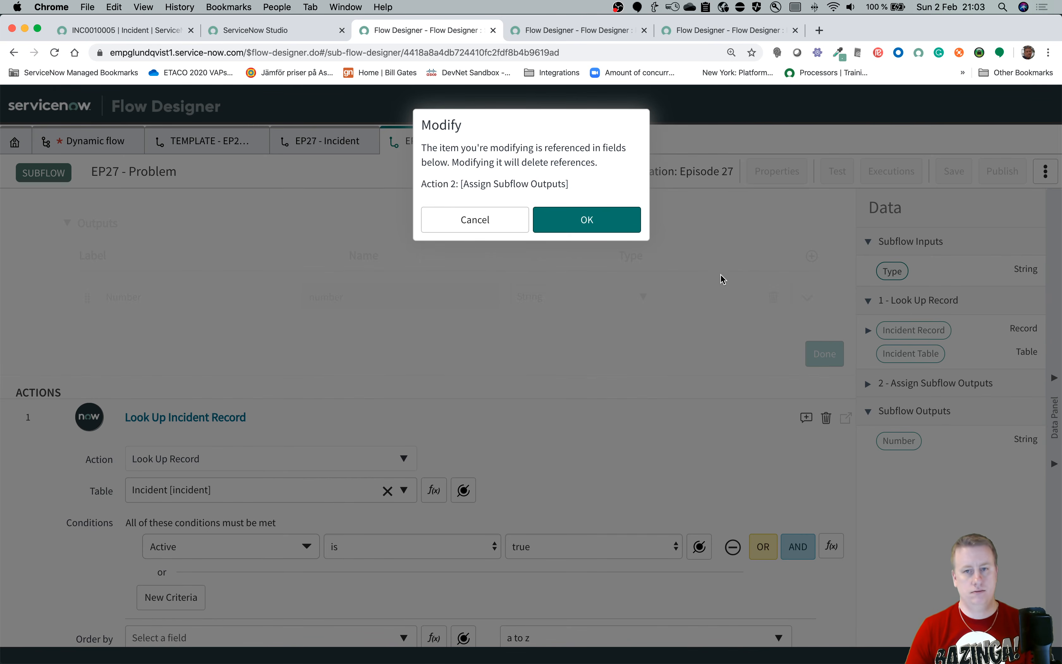
click(577, 229)
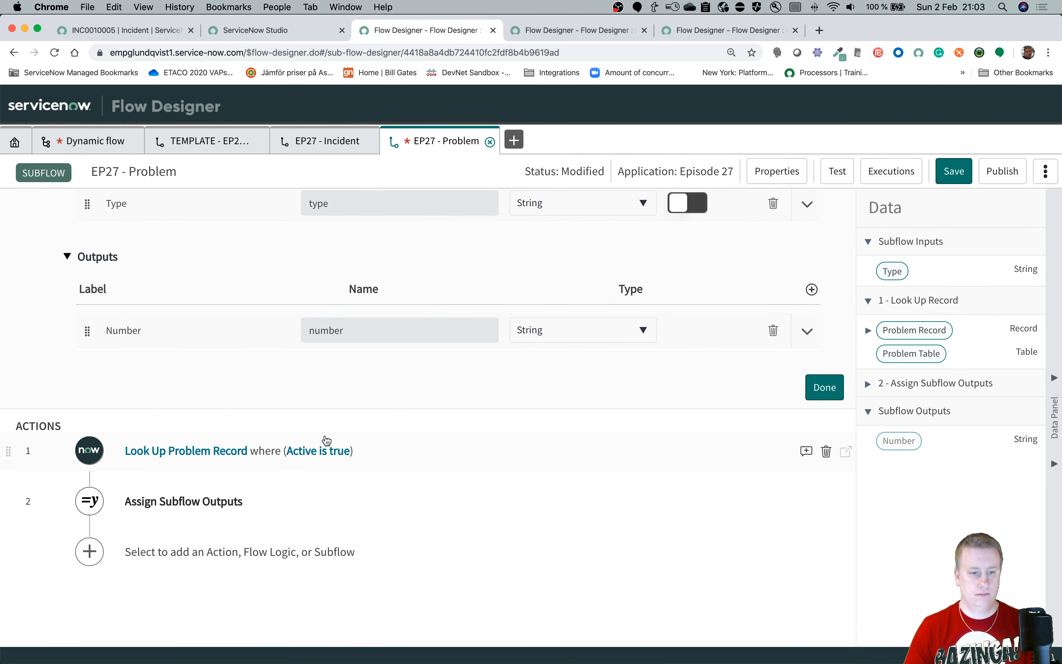
Check the lookup conditions and Number output mapping in EP27 - Problem, and save and publish the subflow.
click(195, 451)
scroll(353, 504, down, 6)
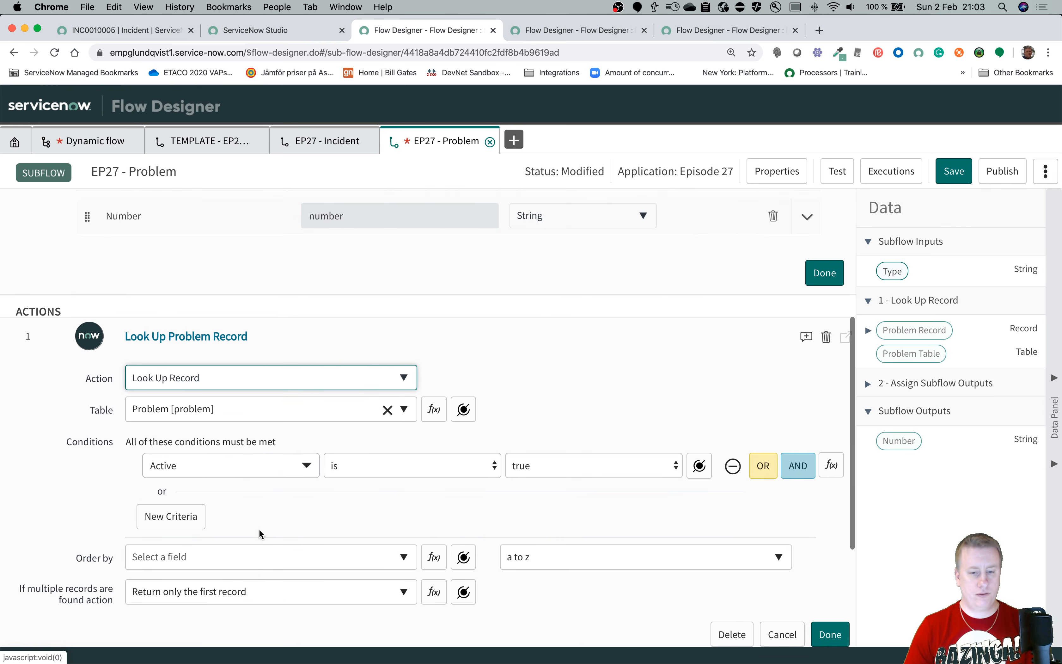
click(829, 475)
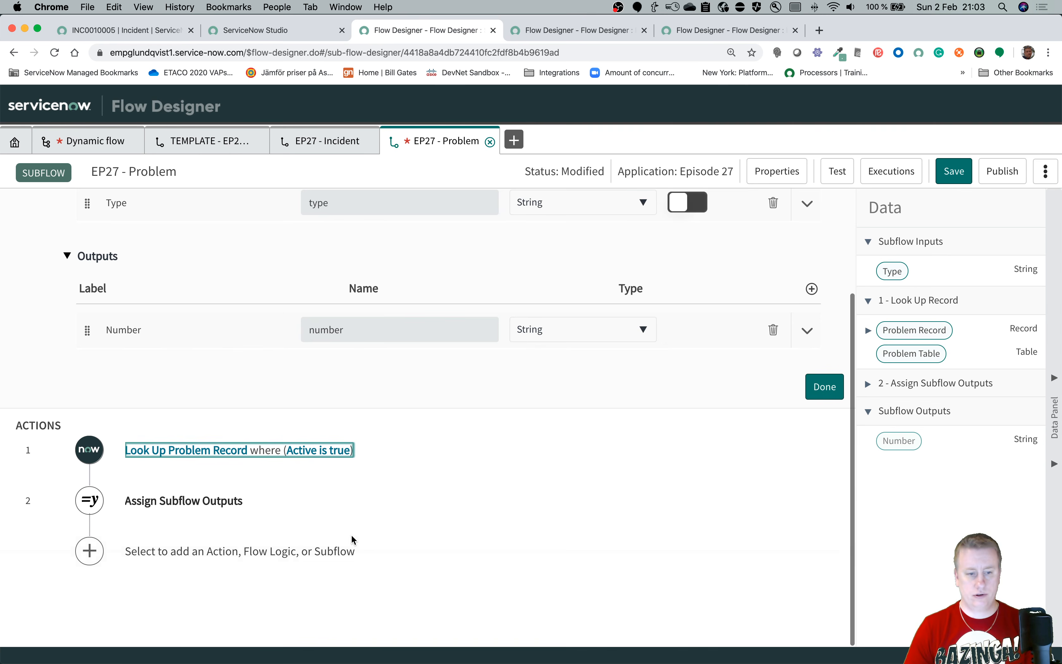
click(159, 505)
scroll(599, 478, down, 3)
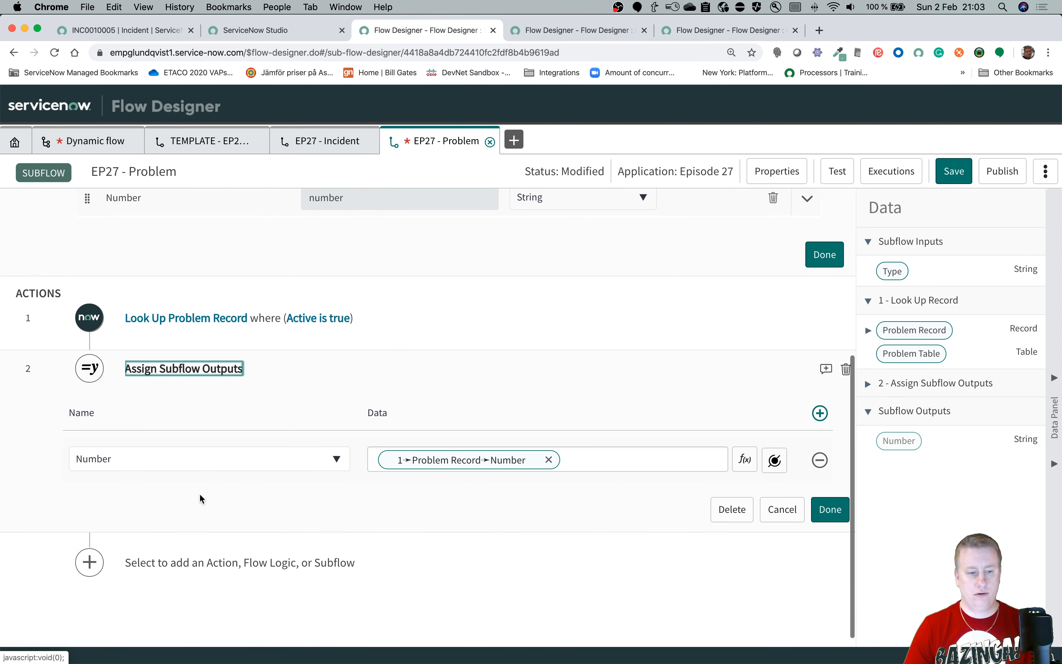
click(829, 508)
click(948, 179)
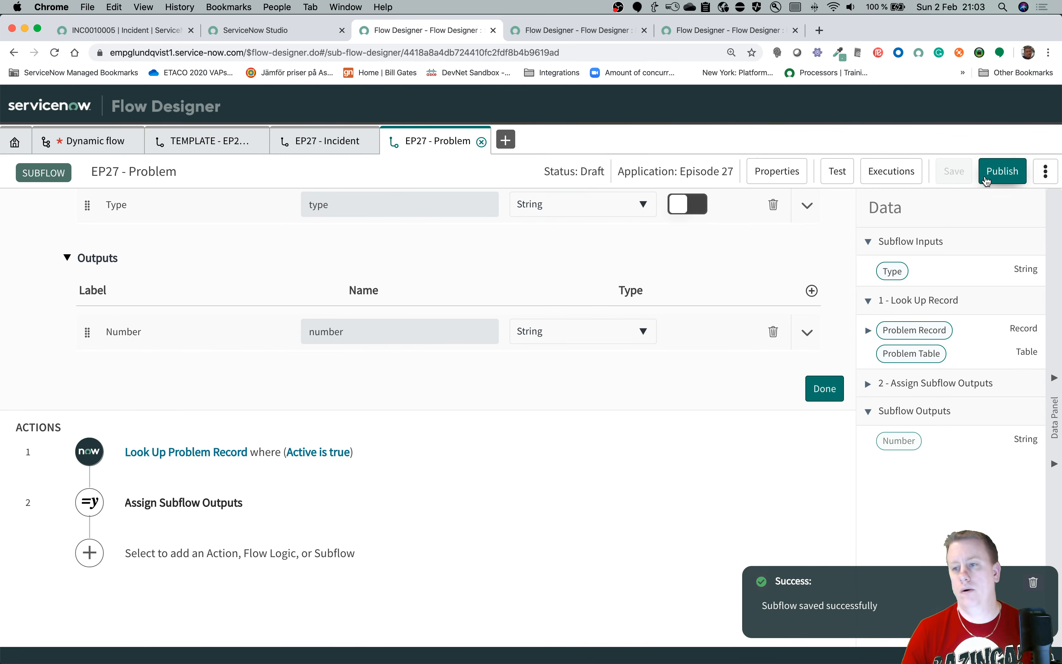
click(984, 176)
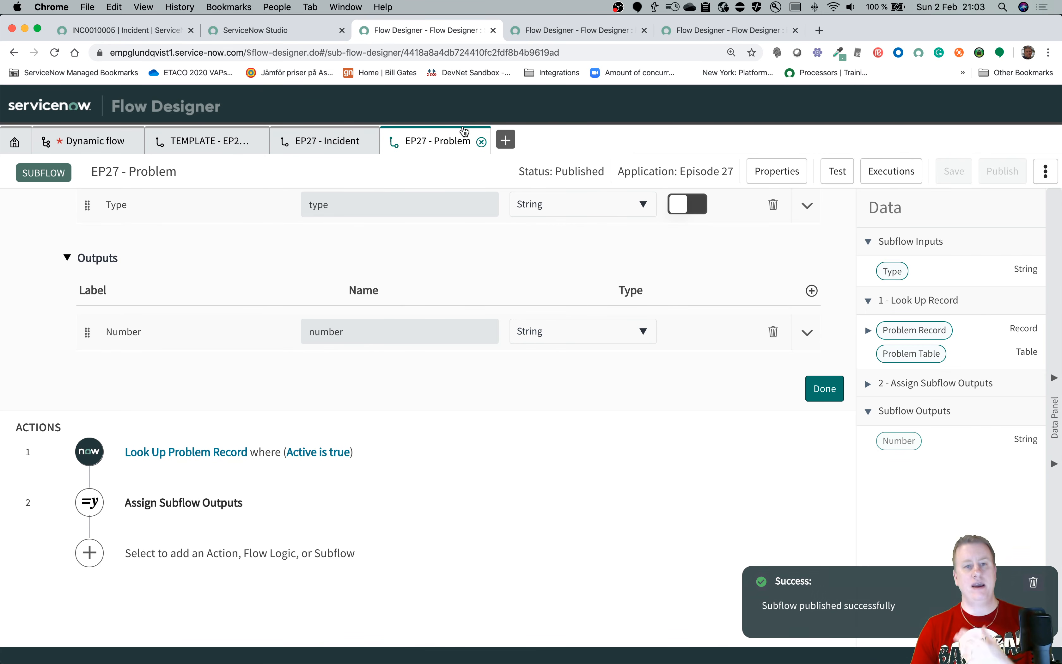
Return to the Dynamic flow and apply the Dynamic Flow action's settings.
click(342, 149)
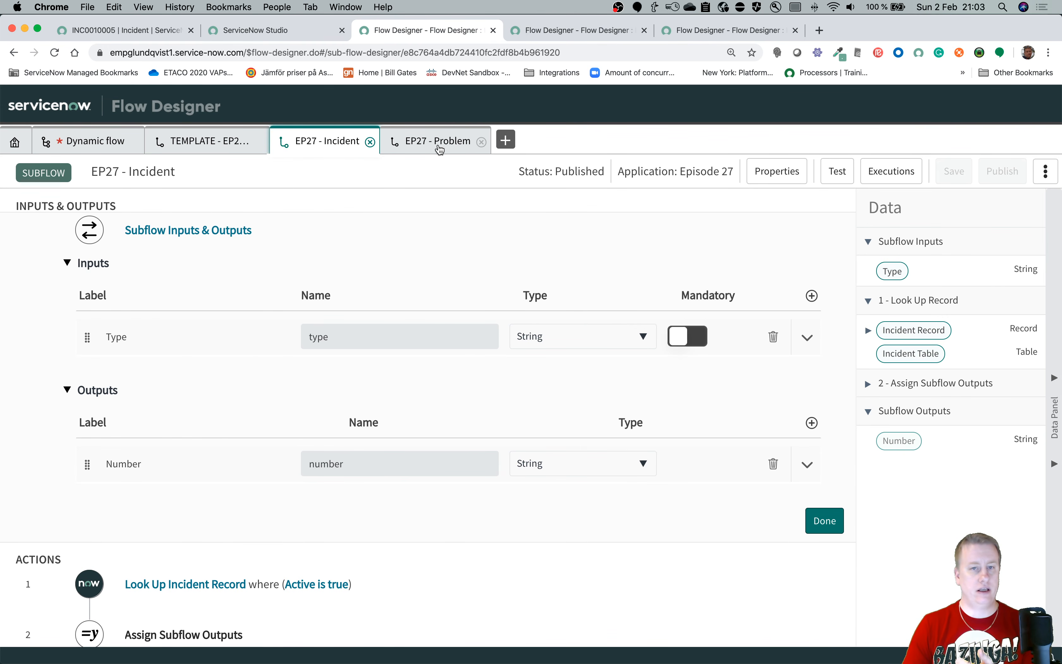
click(86, 152)
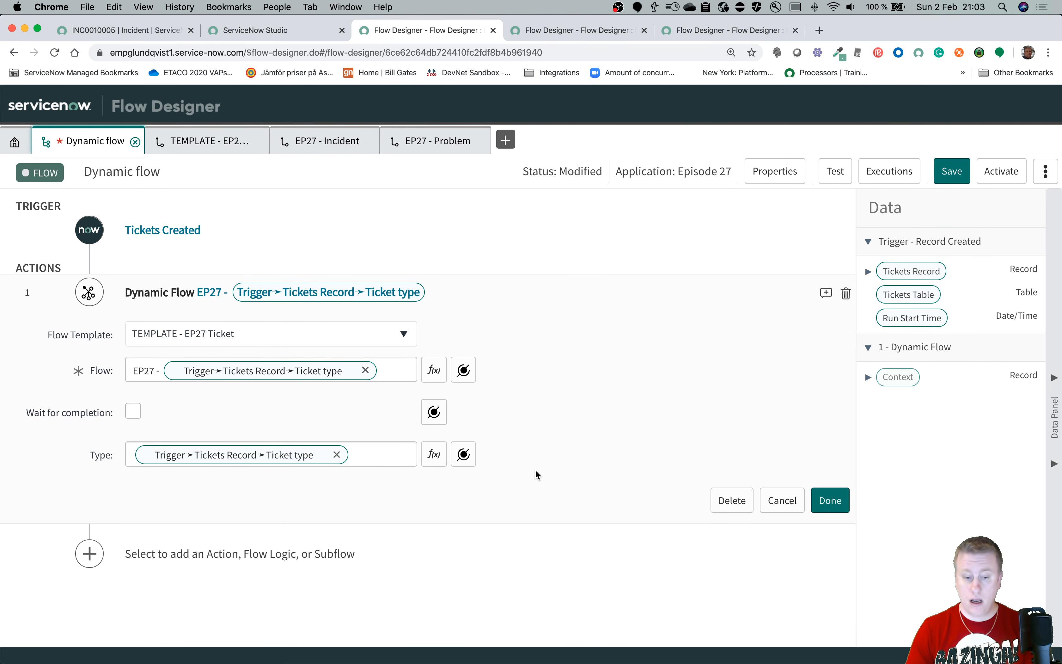
click(829, 500)
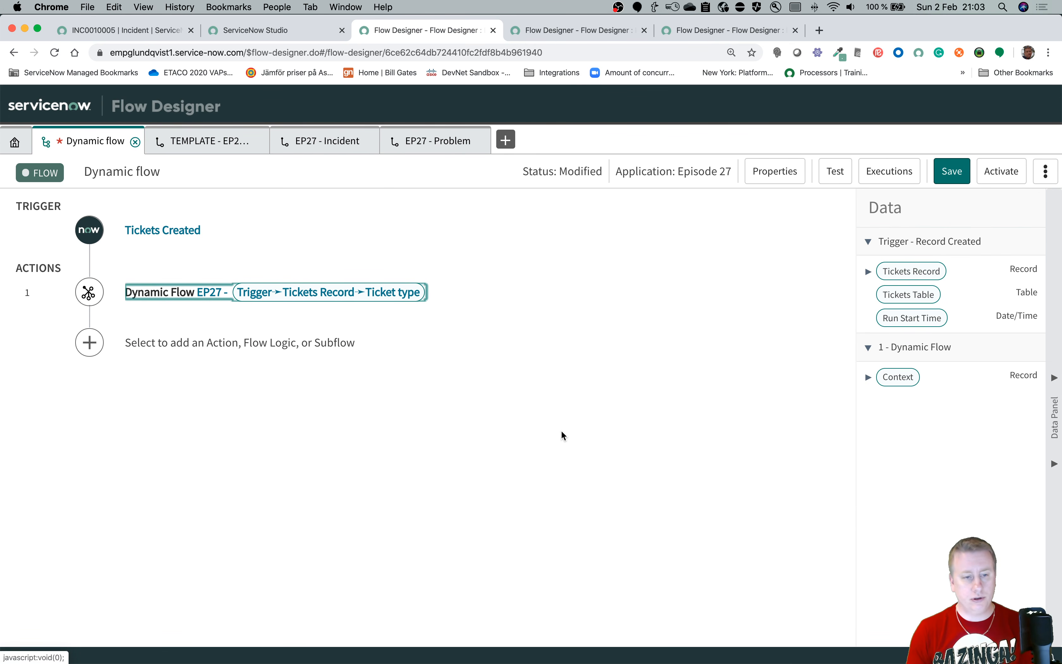
Add a Get Flow Outputs step using the TEMPLATE - EP27 Ticket flow template and the Dynamic Flow step's Context as its context.
click(89, 343)
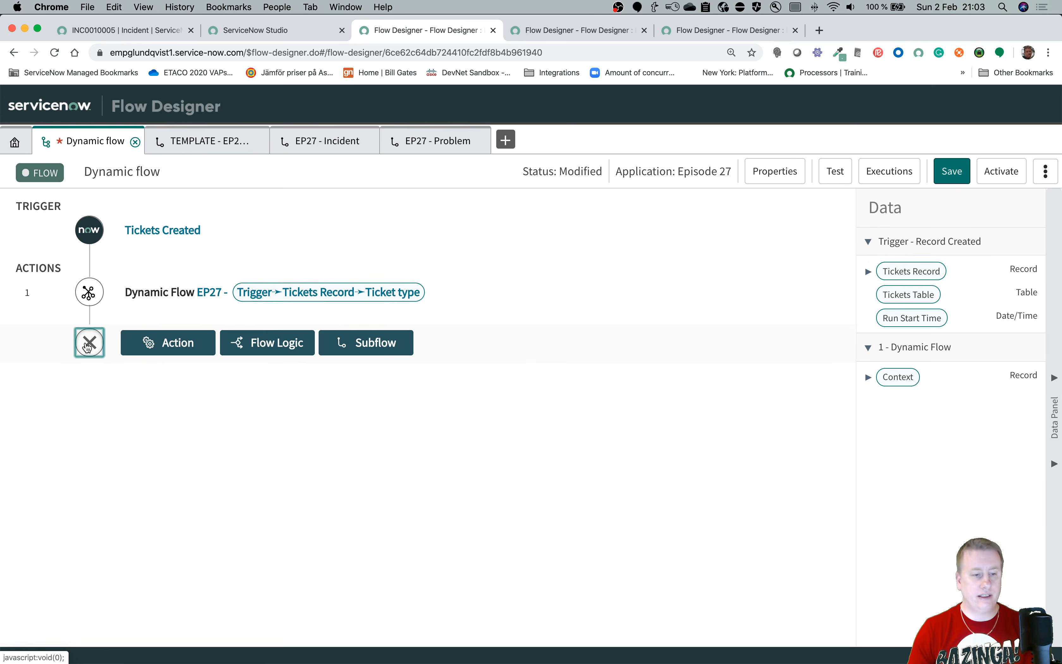
click(254, 349)
scroll(263, 450, down, 2)
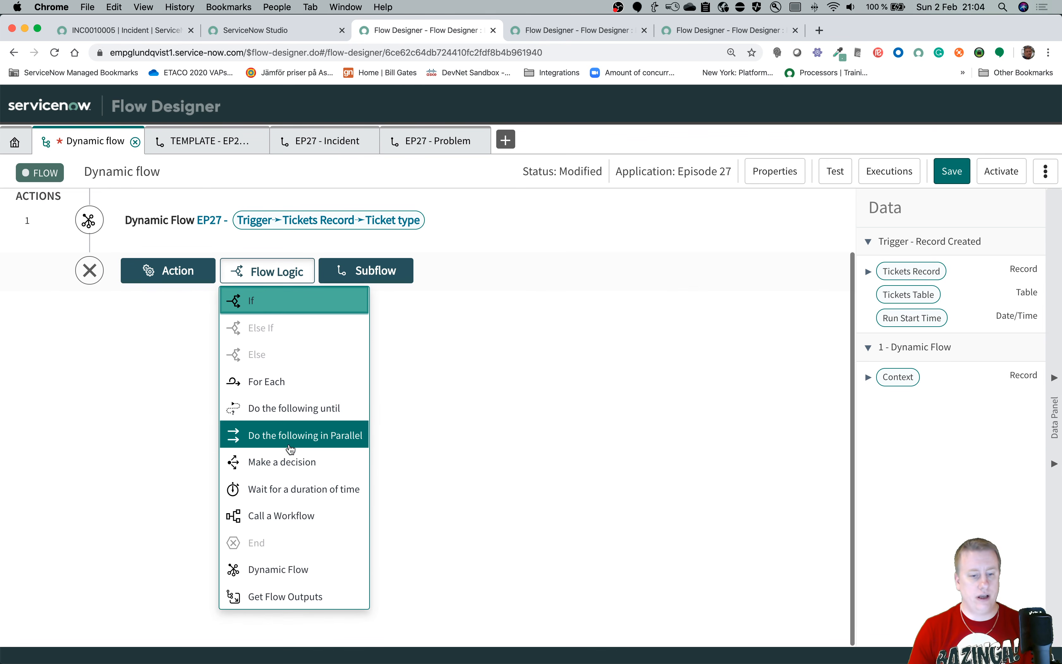
click(264, 597)
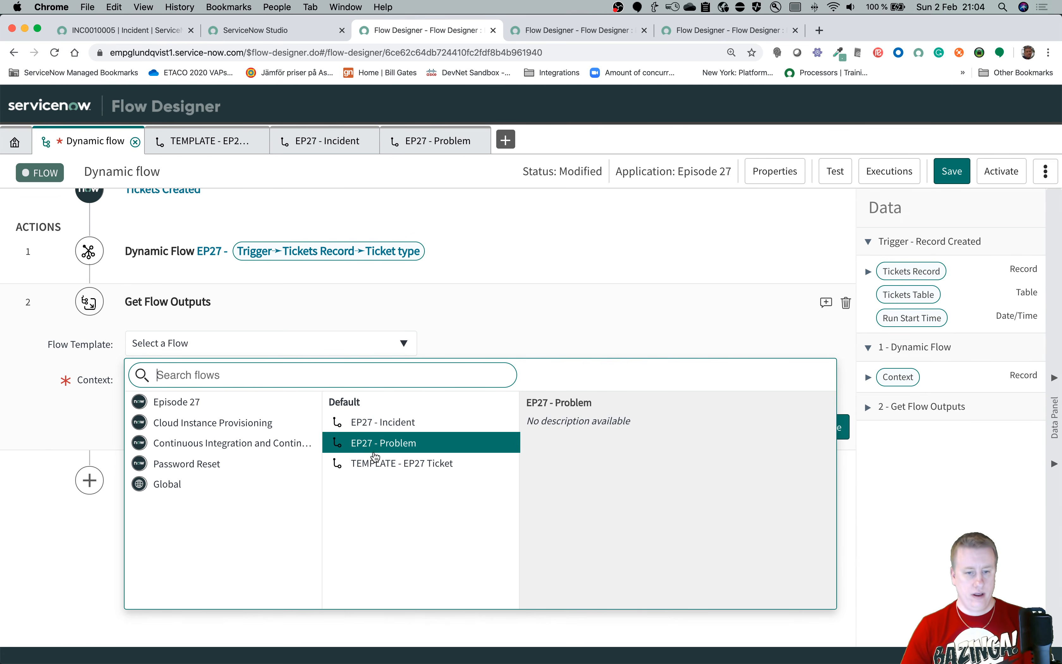
click(101, 426)
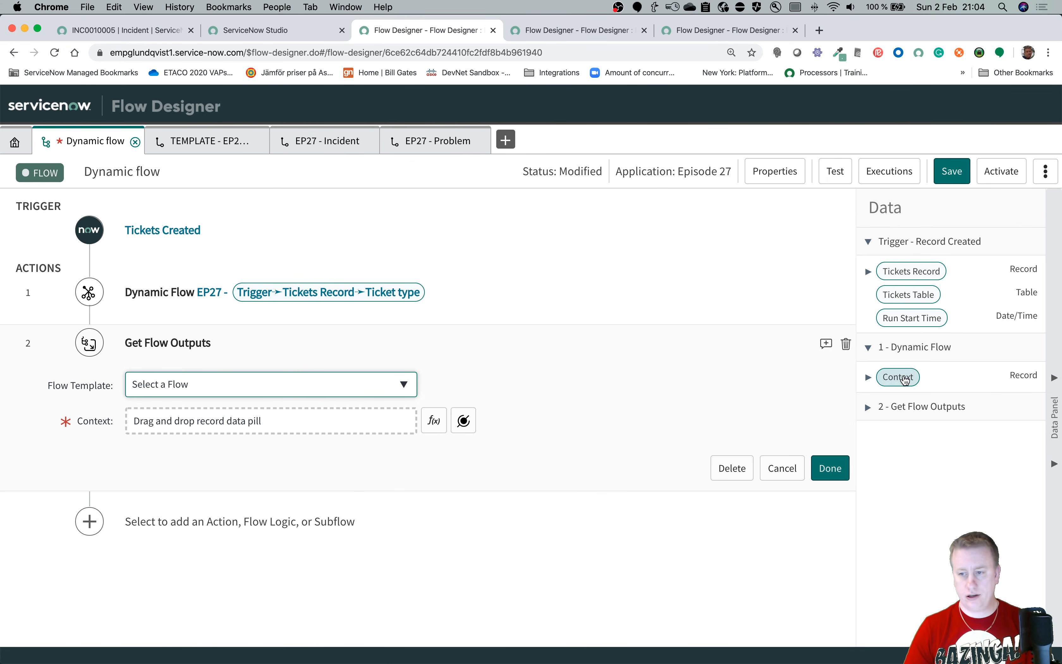
drag(899, 376, 340, 420)
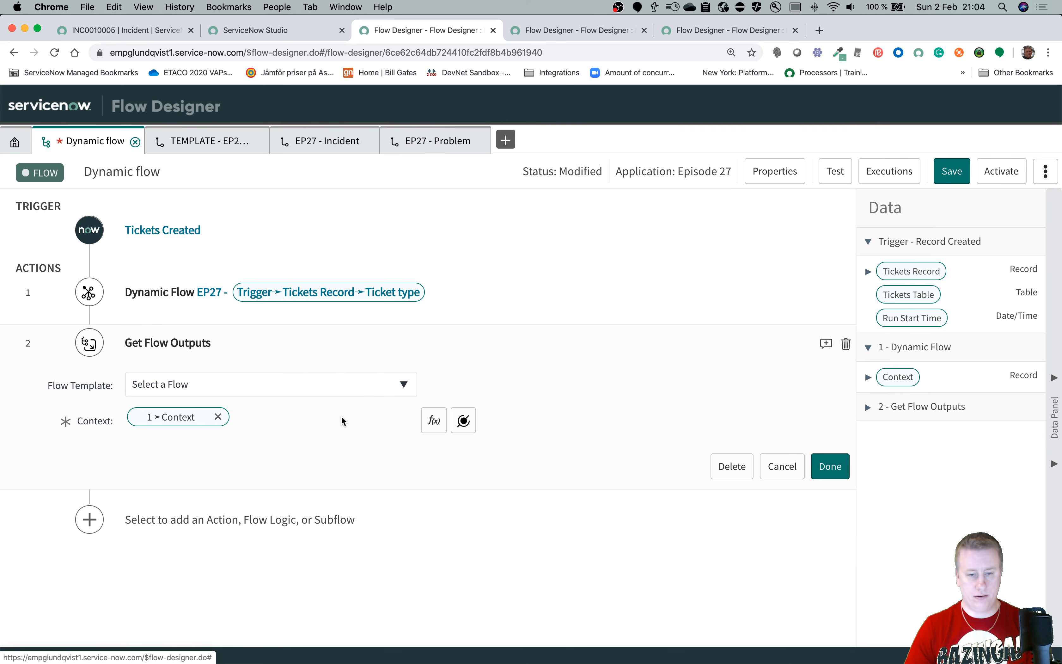
click(245, 385)
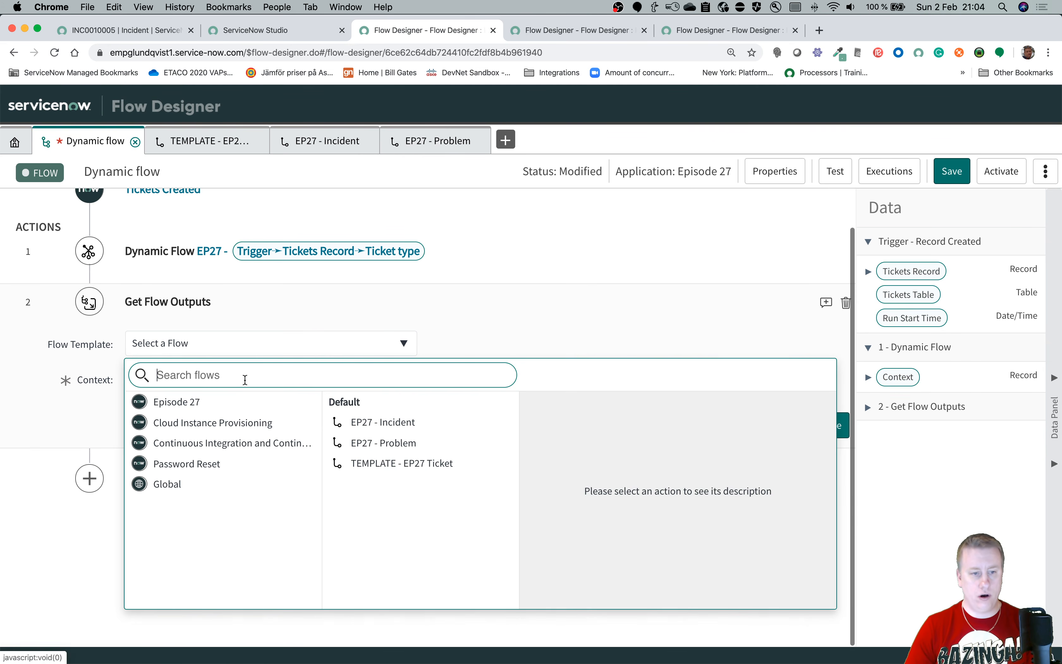
click(384, 464)
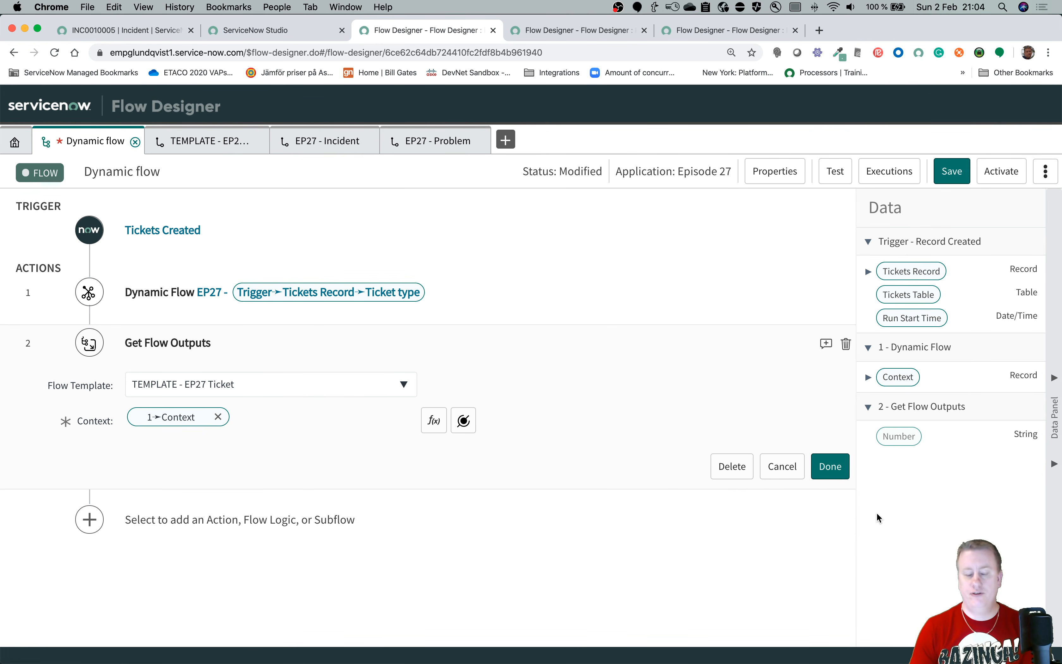
click(833, 464)
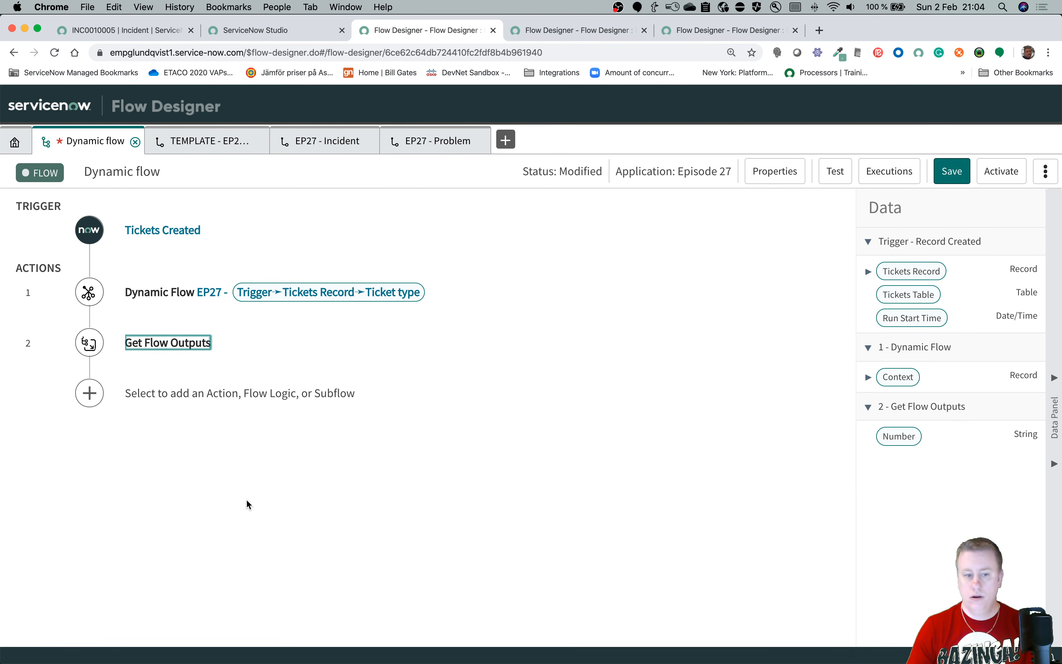
Add a Log action with the message "The number is" followed by the Get Flow Outputs Number pill, and save and activate the flow.
click(150, 395)
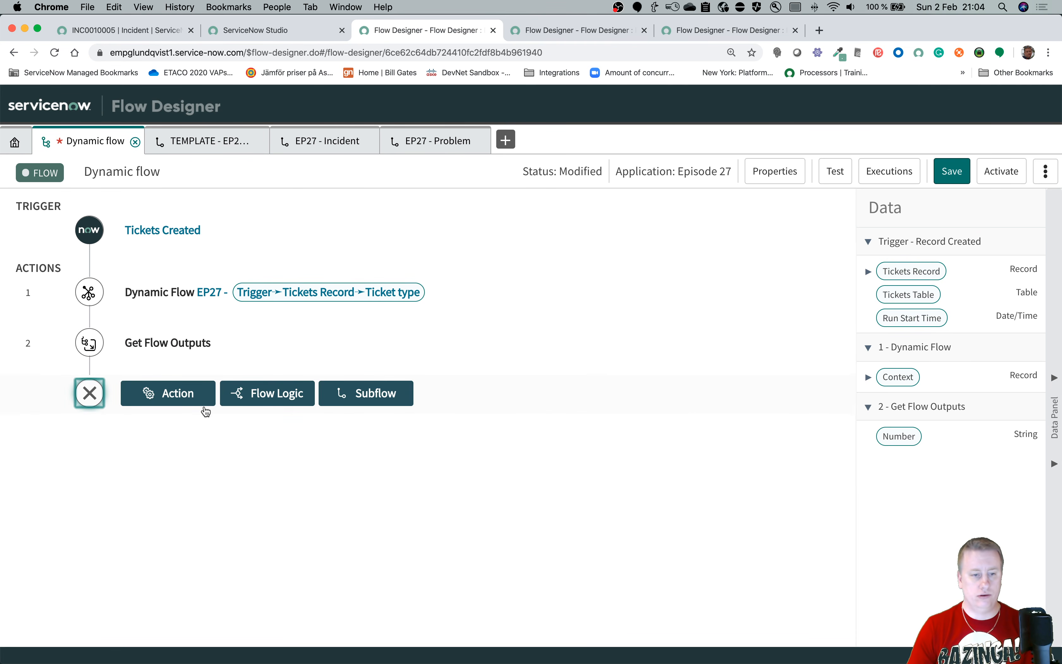
click(167, 397)
text(log)
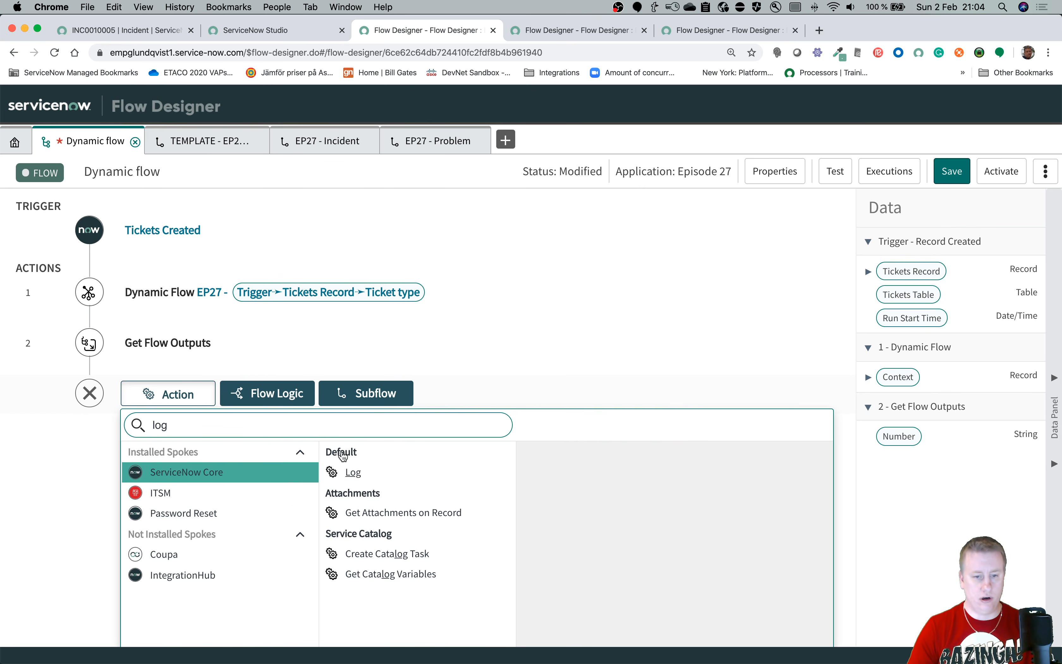
click(351, 471)
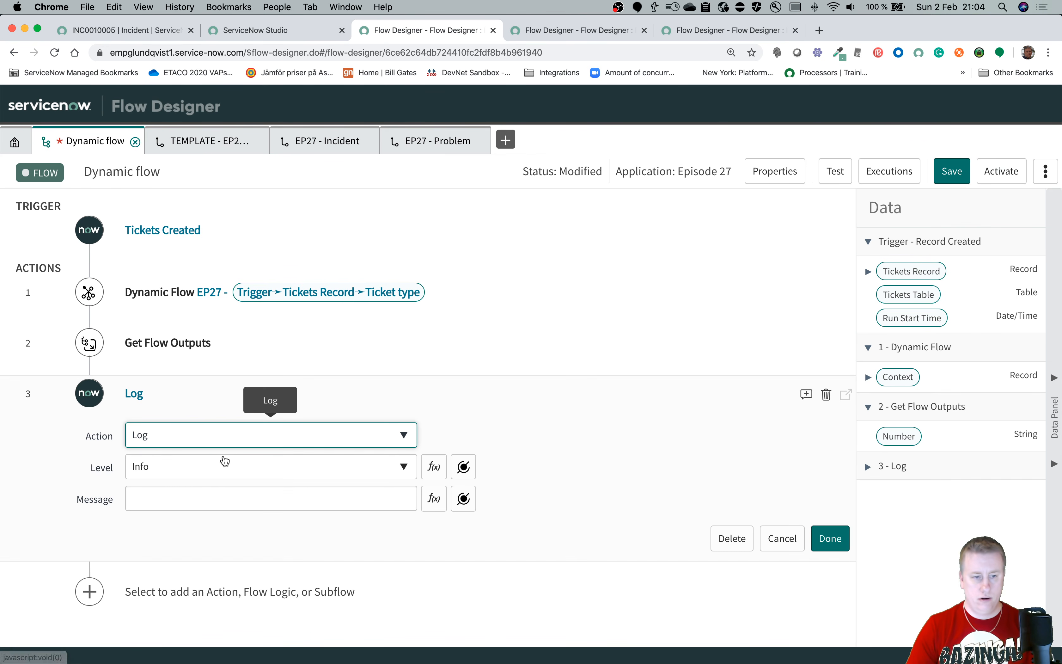
click(197, 499)
text(The)
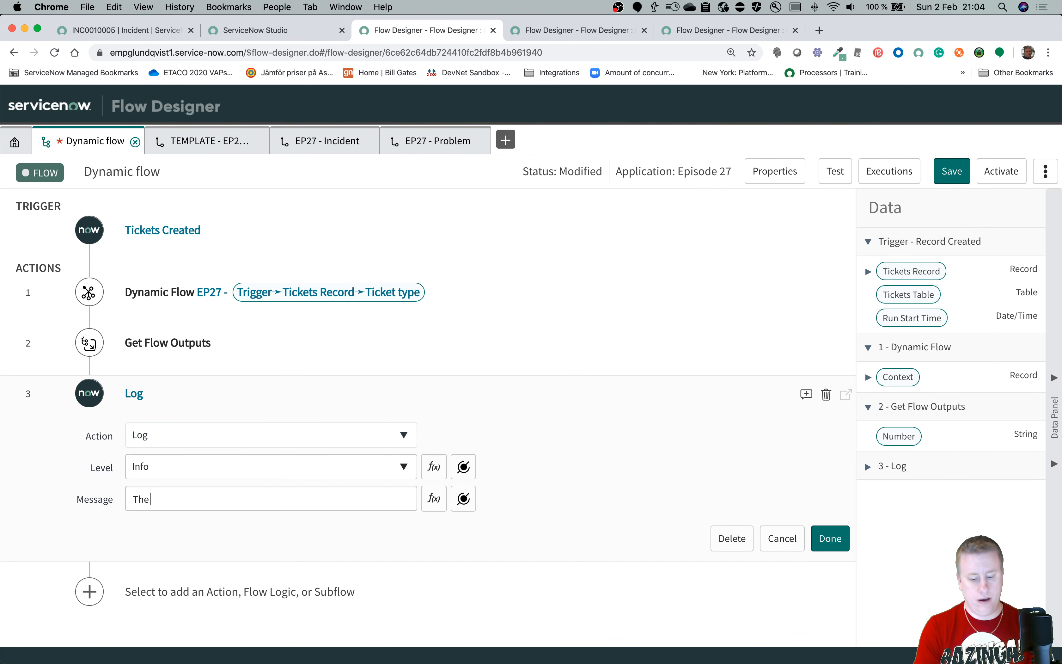
text( number is)
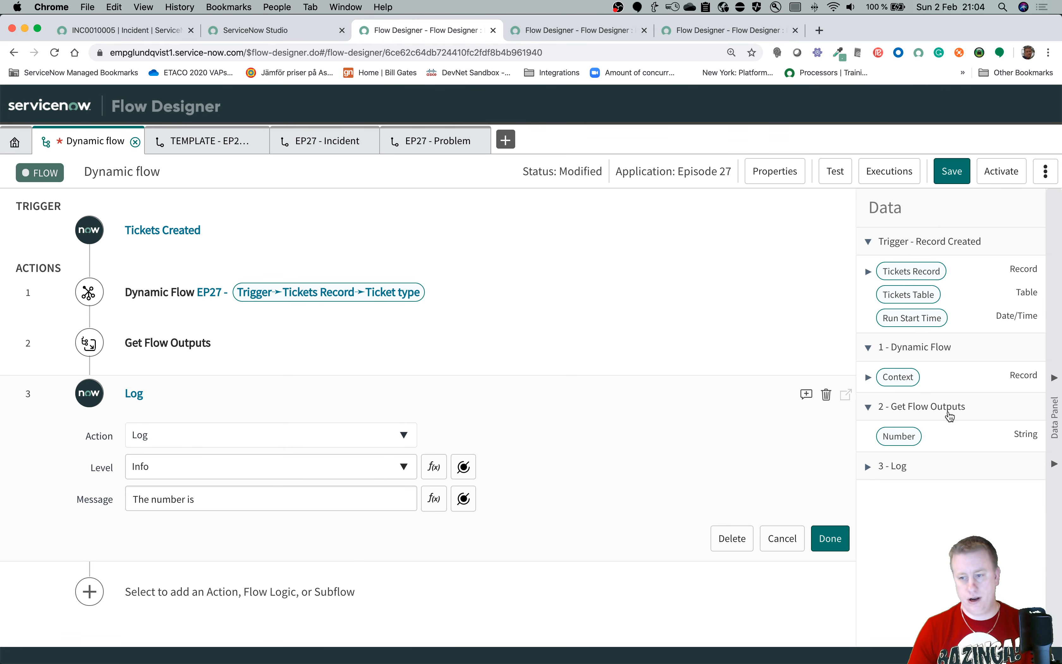
drag(897, 436, 246, 496)
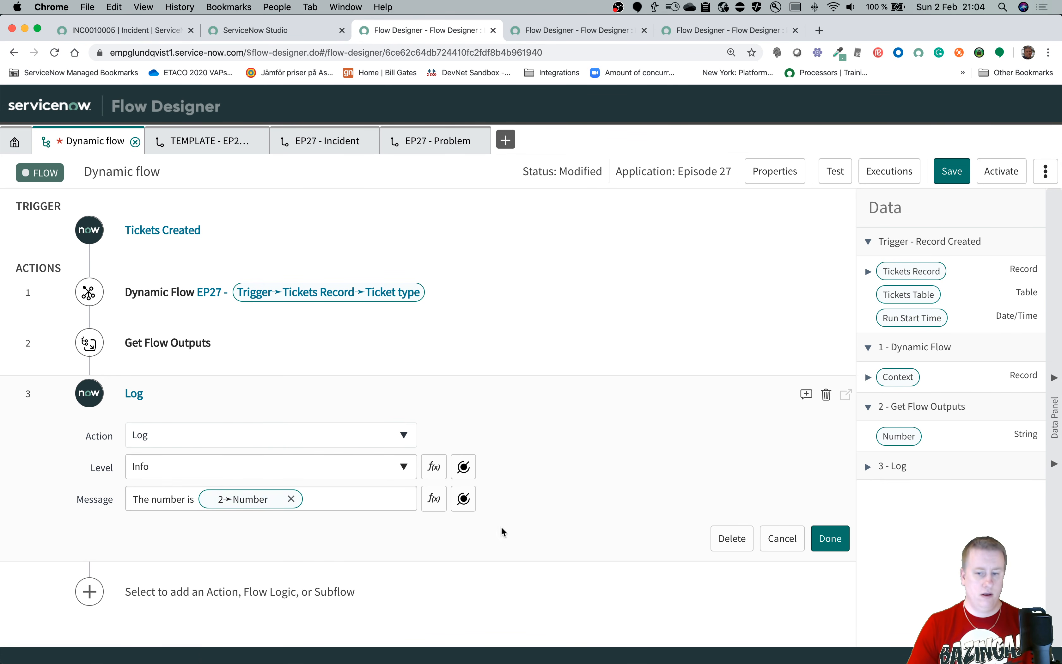
click(834, 540)
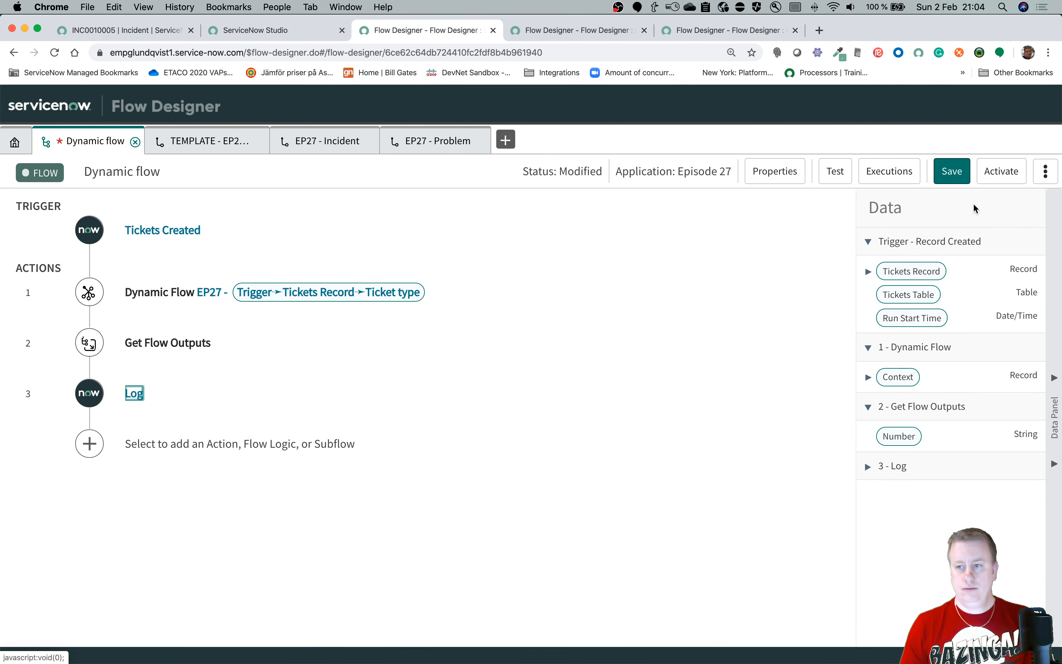
click(967, 174)
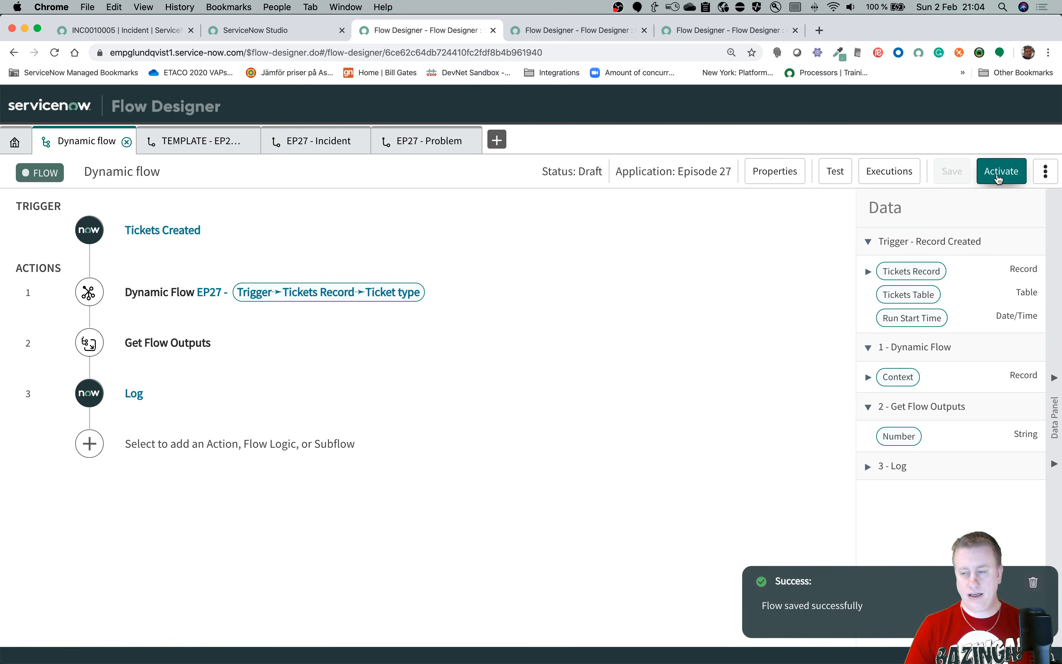
click(997, 174)
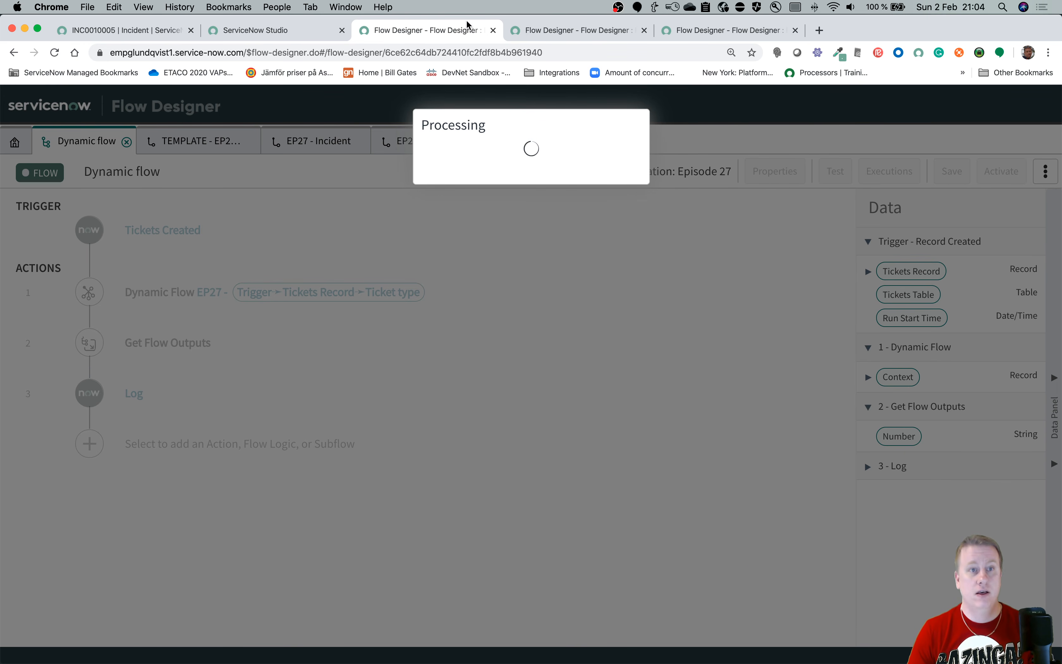
In ServiceNow Studio, create and save a new record in the Tickets table with the ticket type Incident.
click(253, 39)
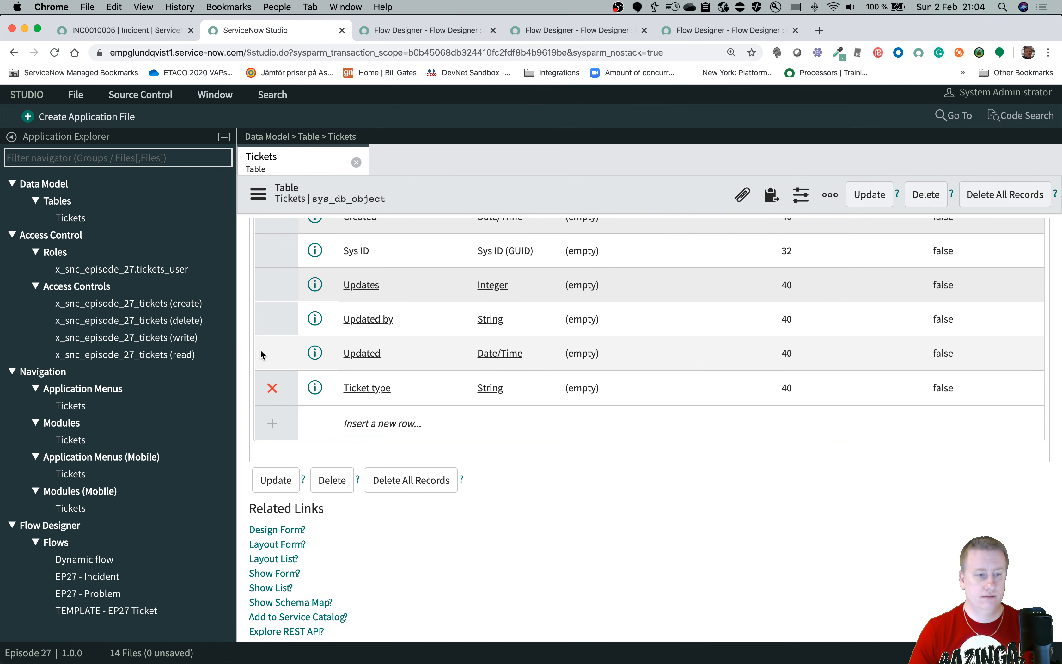
scroll(281, 580, down, 4)
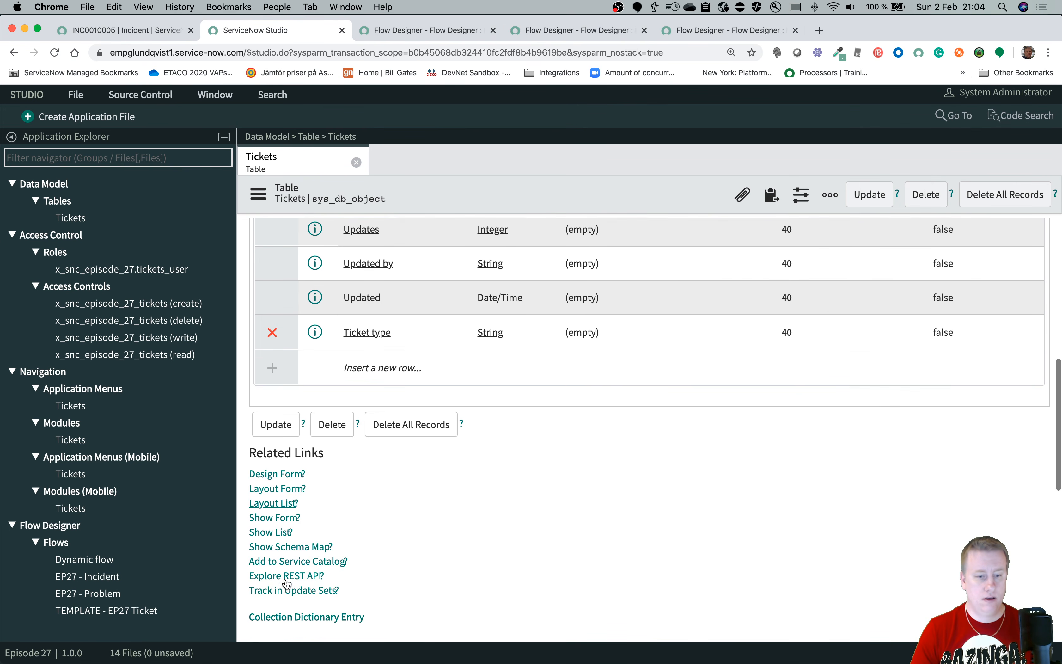
click(271, 494)
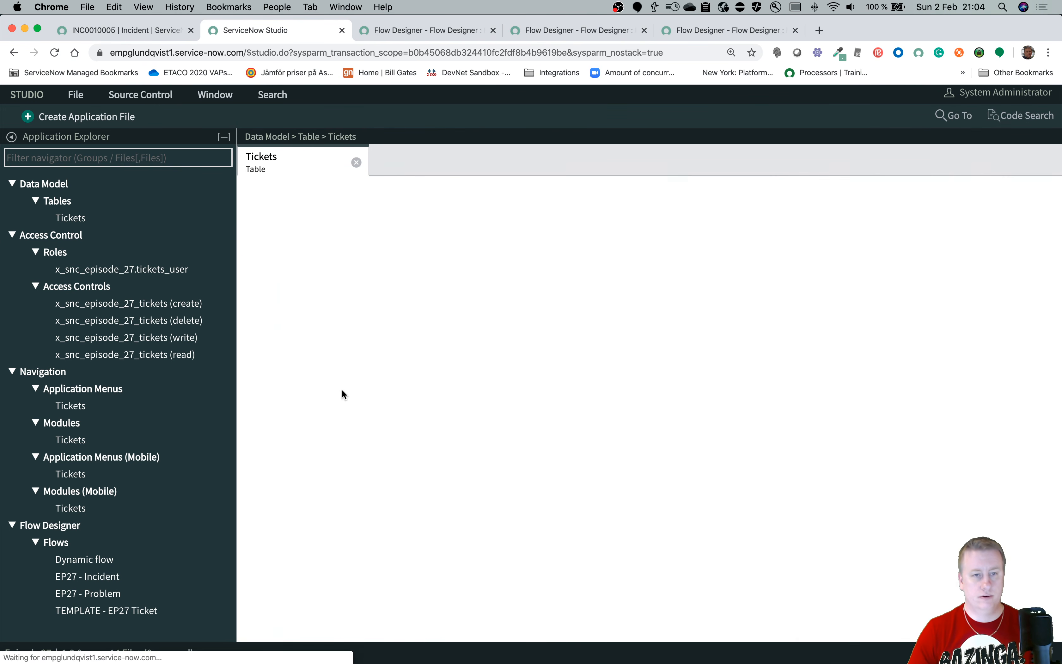
click(359, 197)
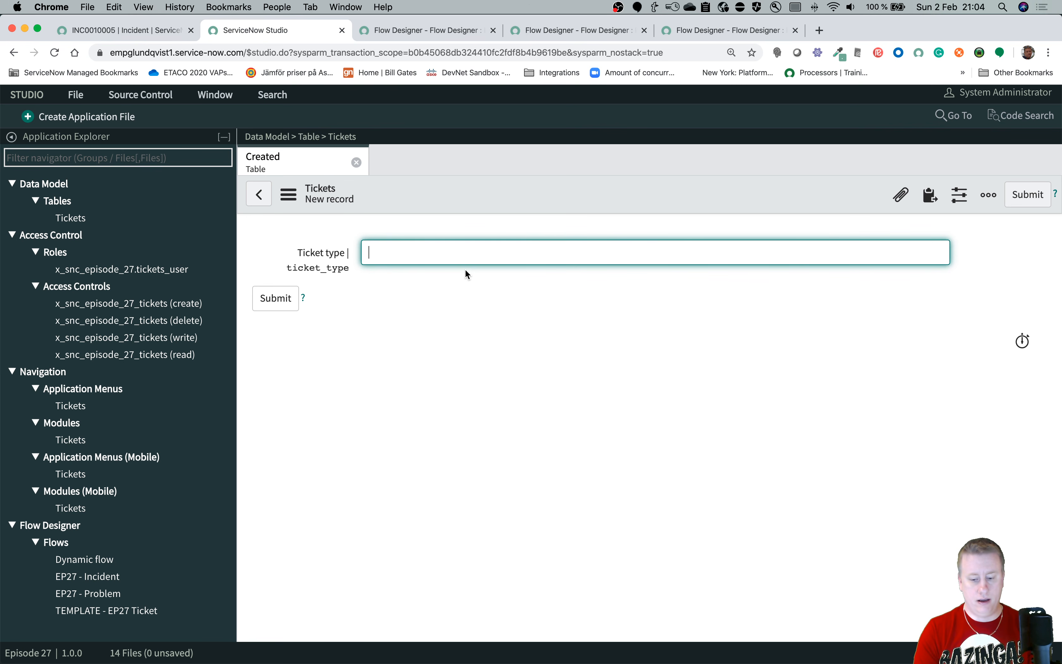
text(incident)
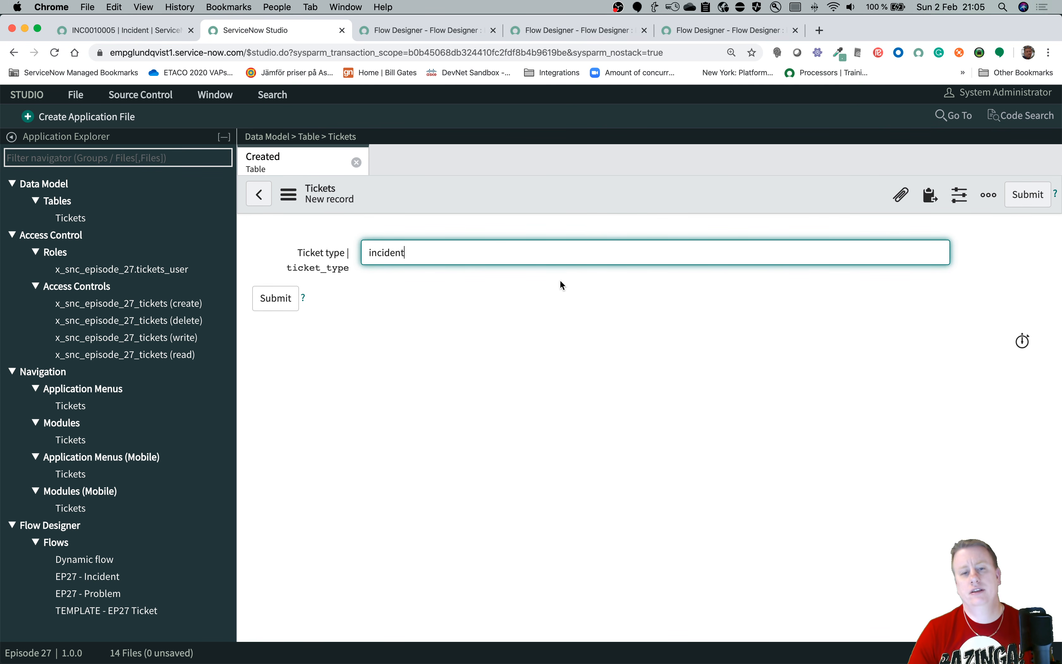
key(Home)
key(Delete)
text(I)
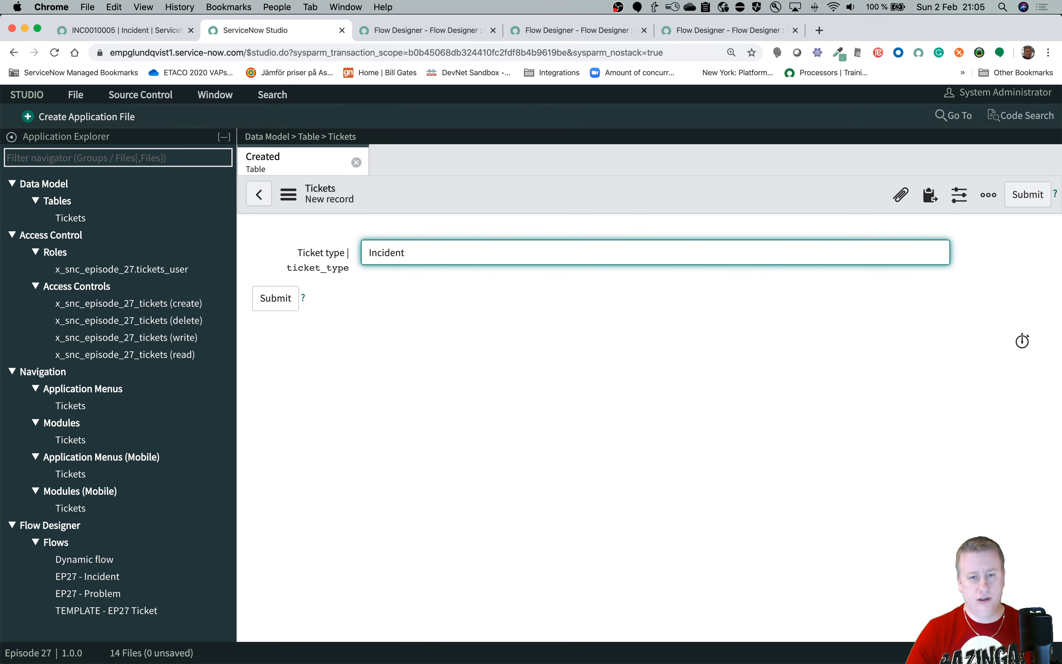
right_click(477, 193)
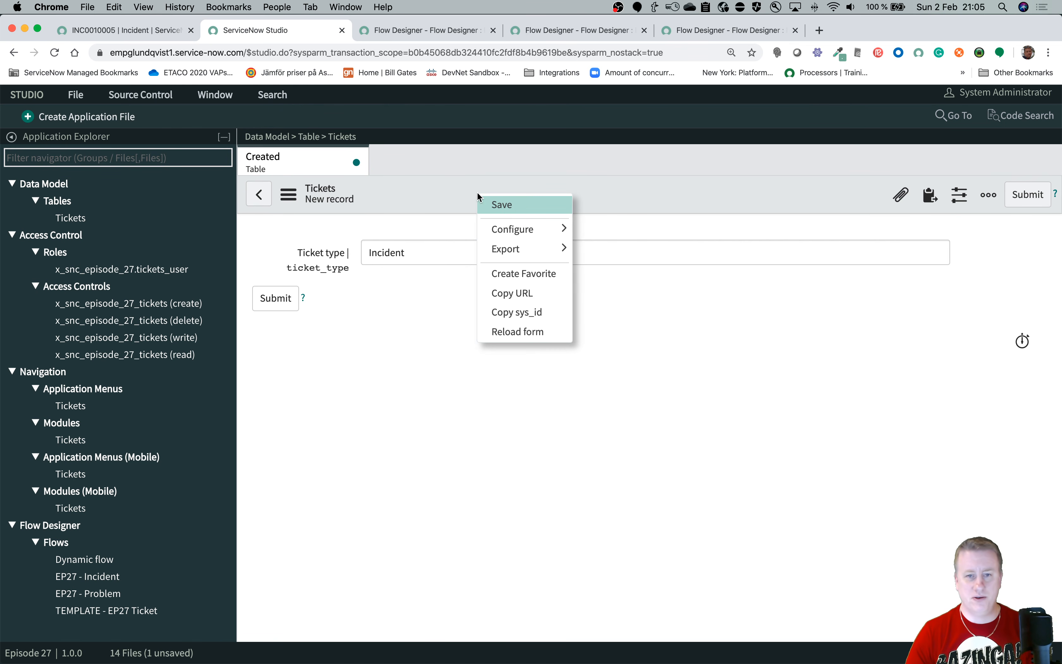
click(517, 206)
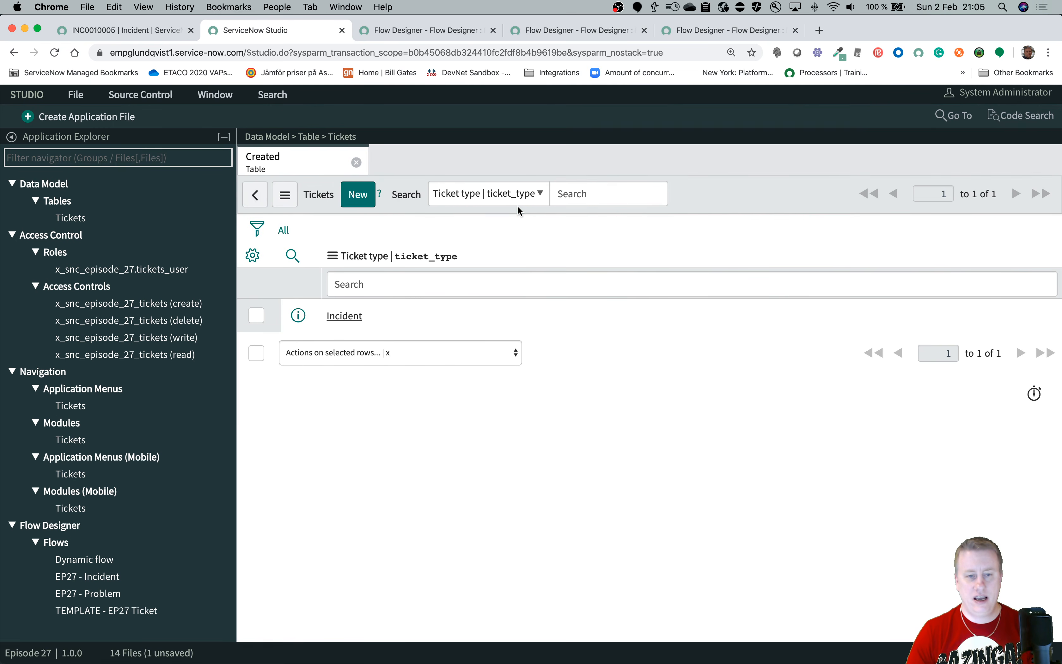
Return to the Dynamic flow in Flow Designer, refresh its executions list and open the latest execution.
click(123, 29)
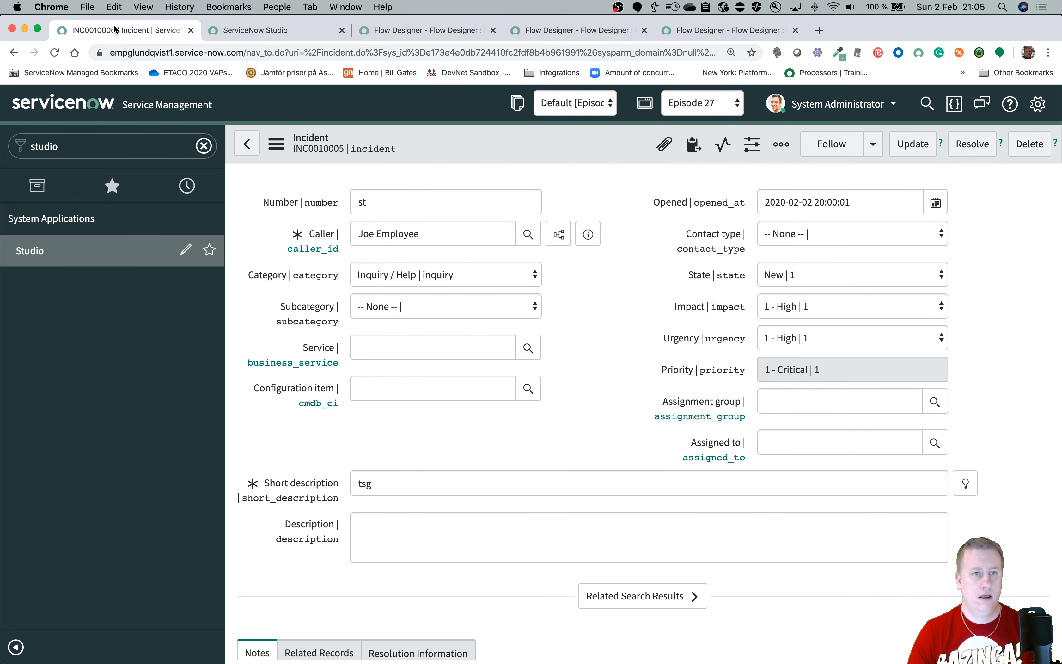
click(431, 32)
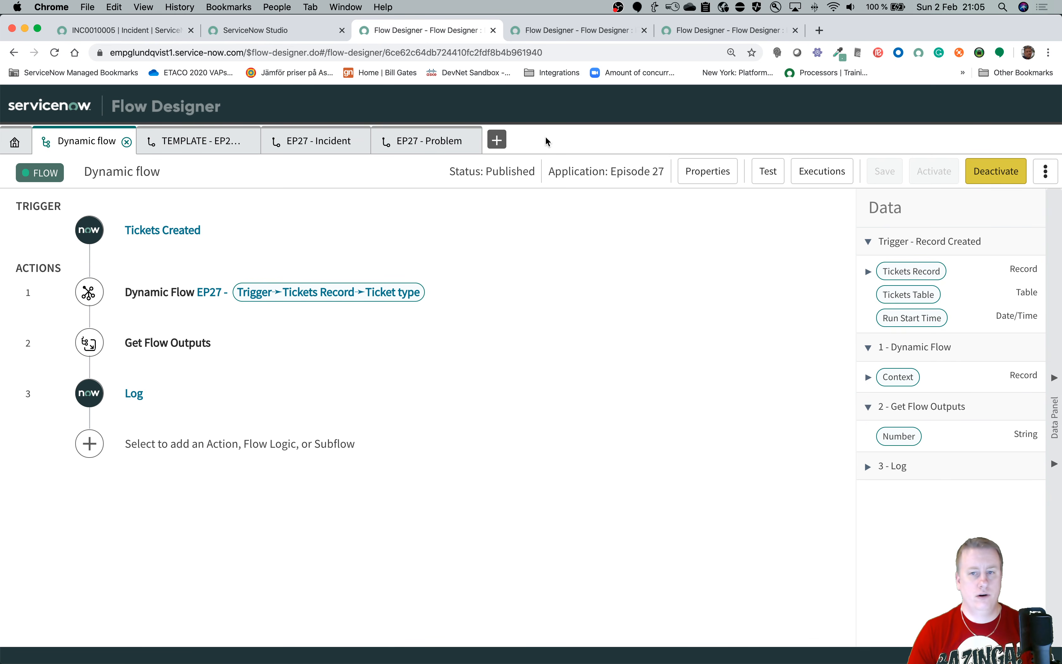
click(829, 171)
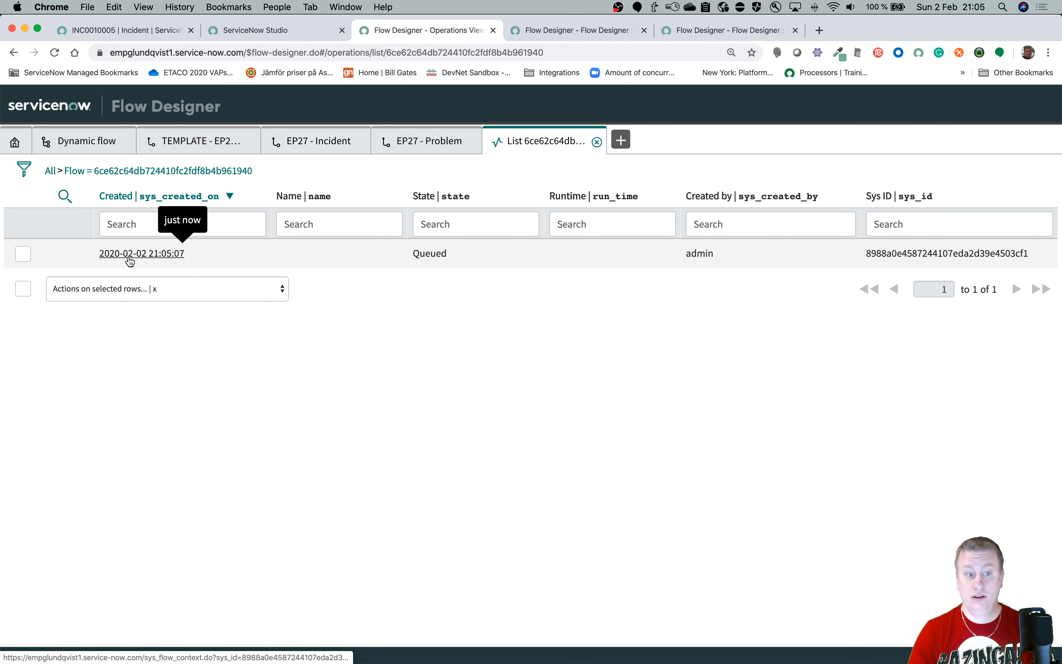
click(225, 172)
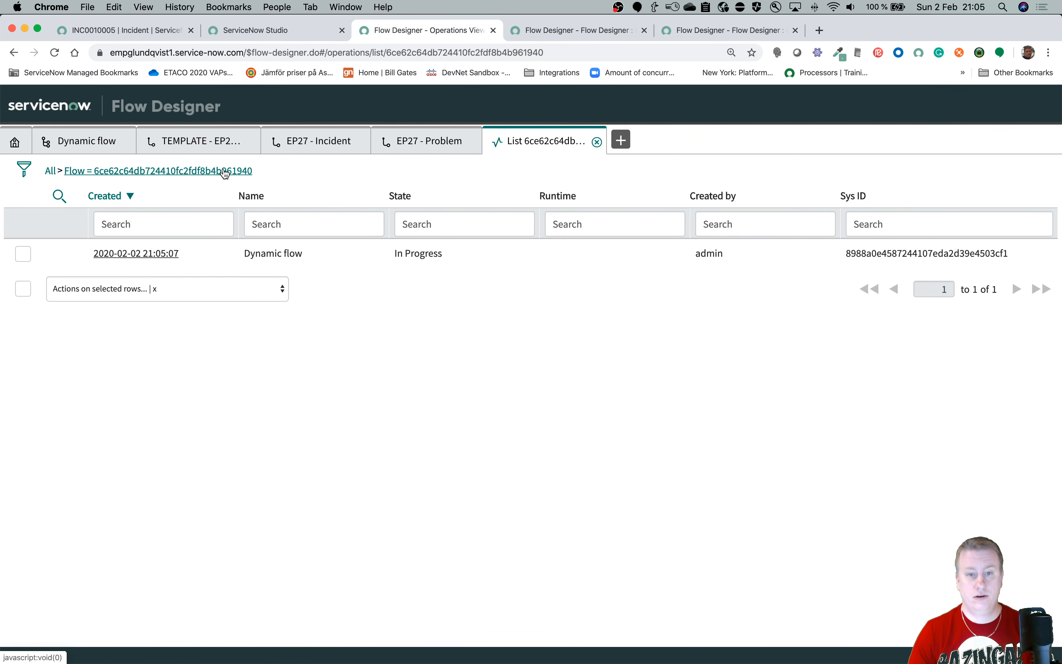
click(220, 174)
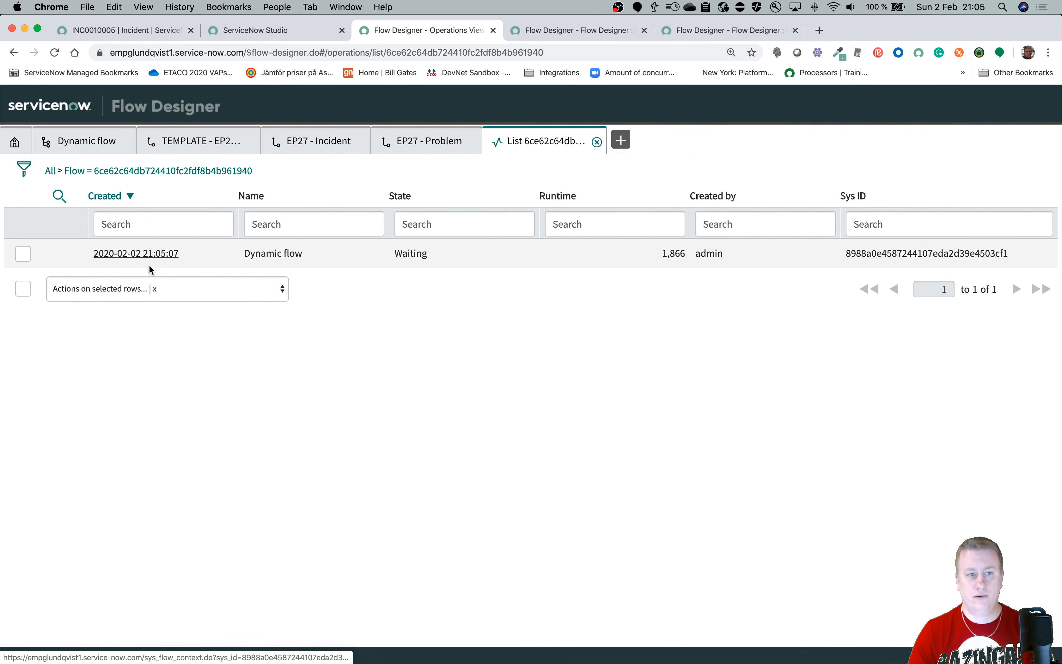
click(163, 254)
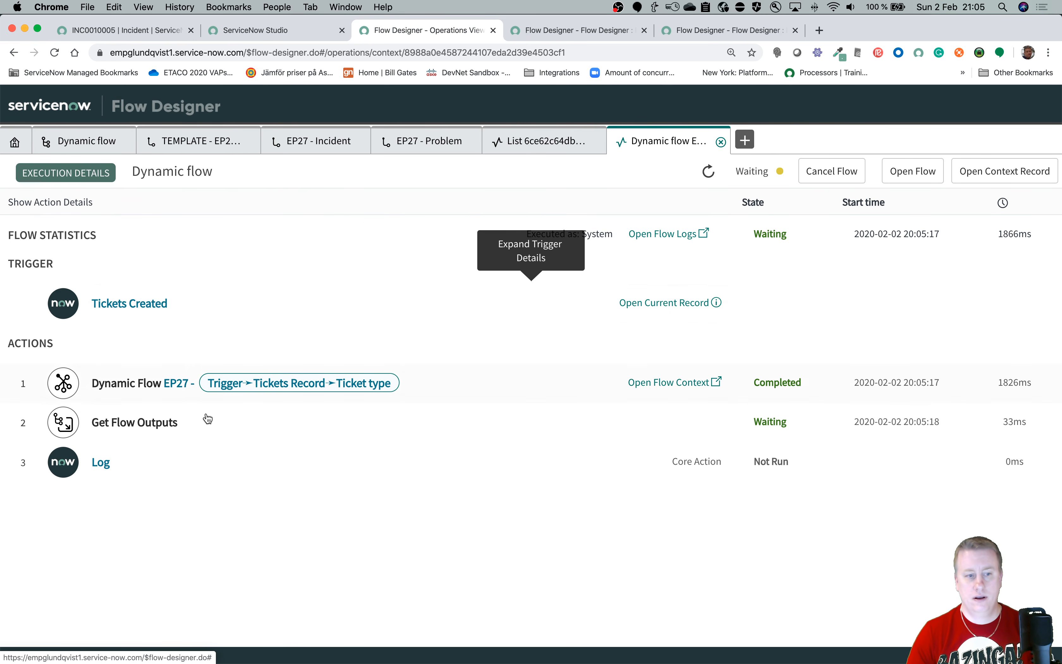
Refresh the execution details and examine the Dynamic Flow action's configuration, input, output and runtime values.
click(716, 173)
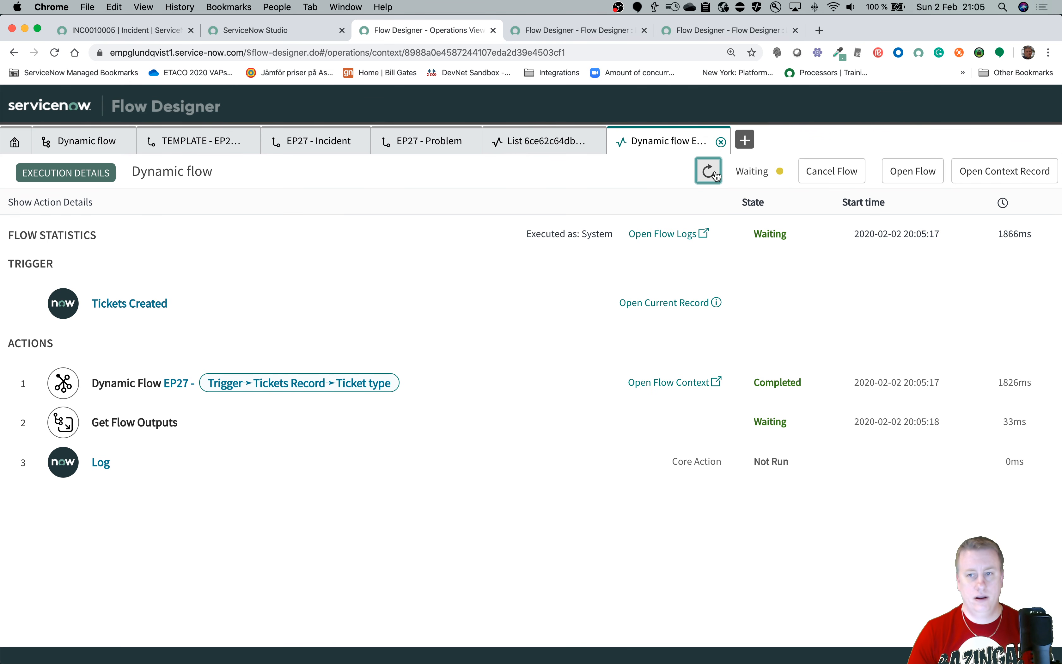
click(716, 176)
click(717, 175)
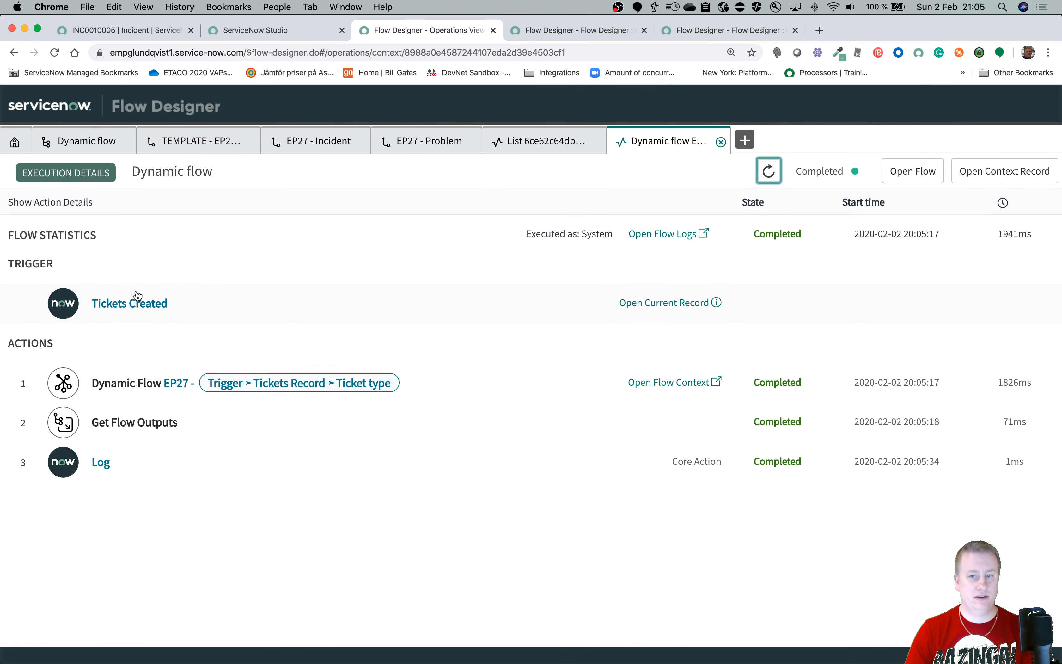
click(125, 395)
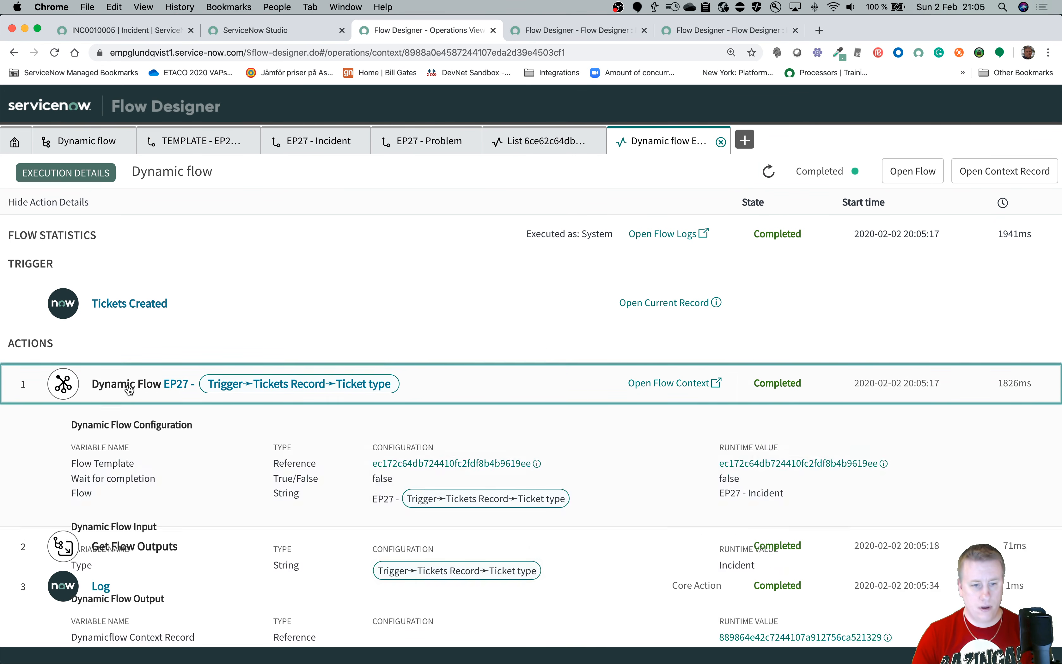
scroll(450, 340, down, 3)
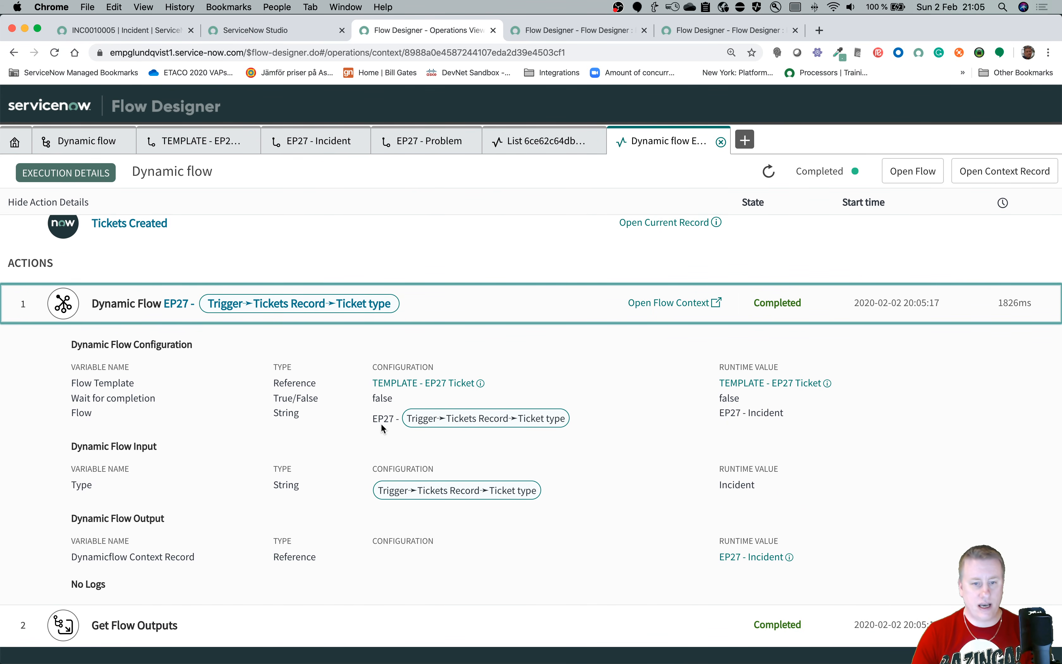
Check the Dynamic Flow action's Flow runtime value, and expand Get Flow Outputs to check its Number output.
drag(340, 423, 726, 415)
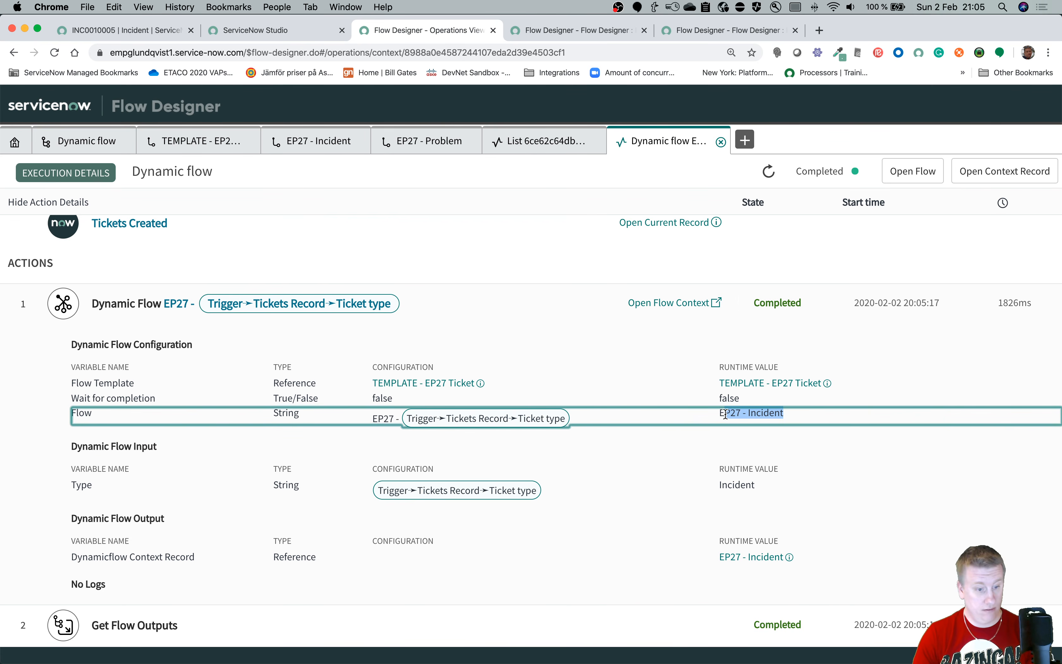
scroll(717, 417, down, 3)
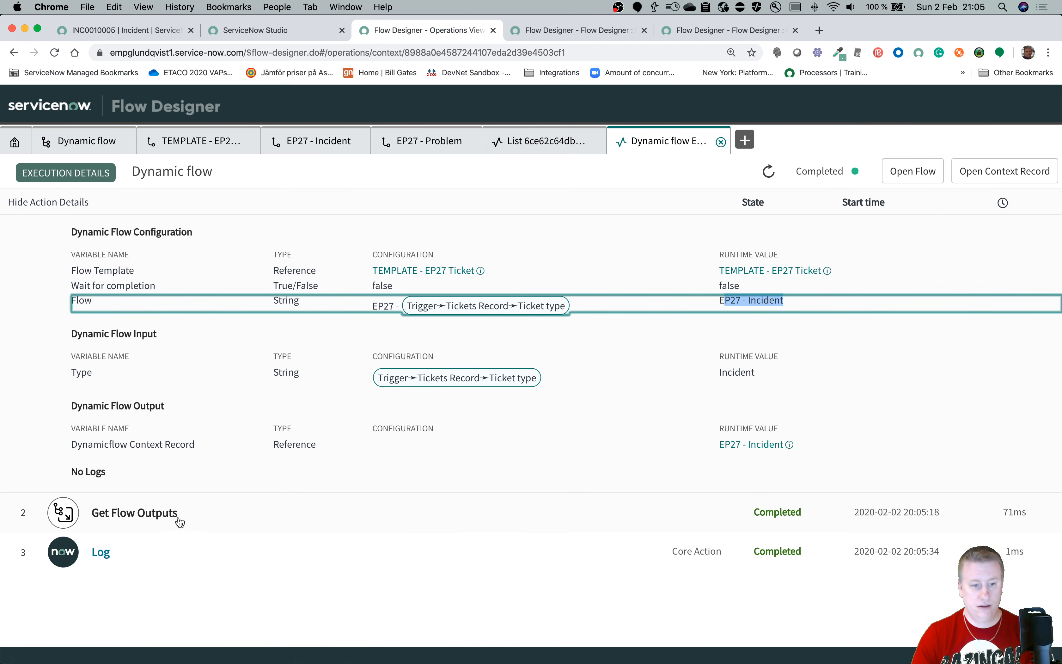
click(134, 512)
scroll(327, 464, down, 5)
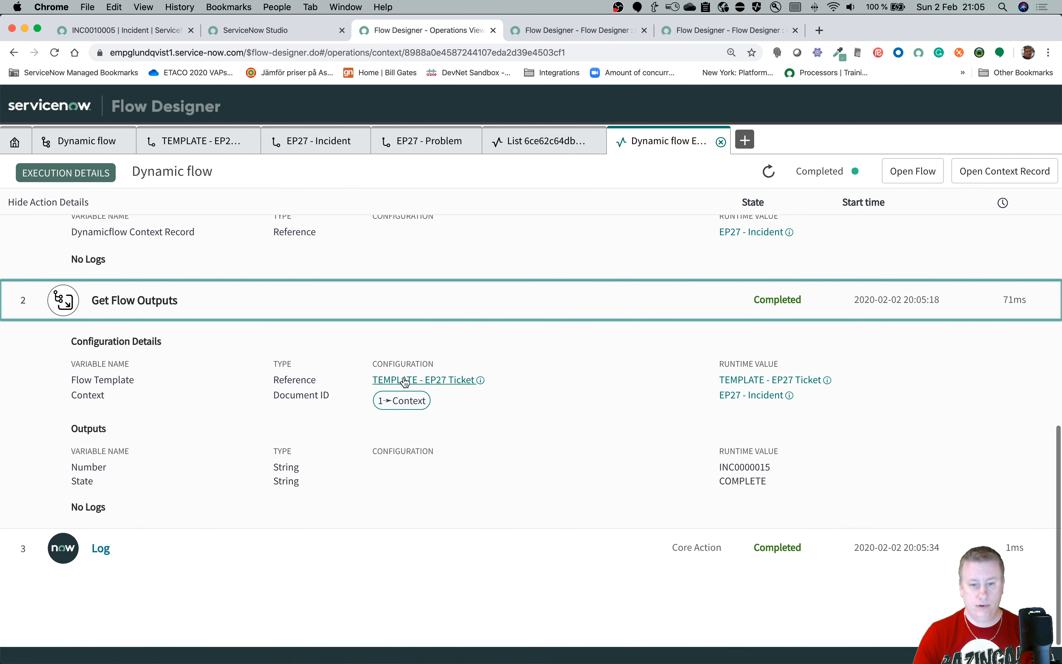
drag(791, 469, 714, 469)
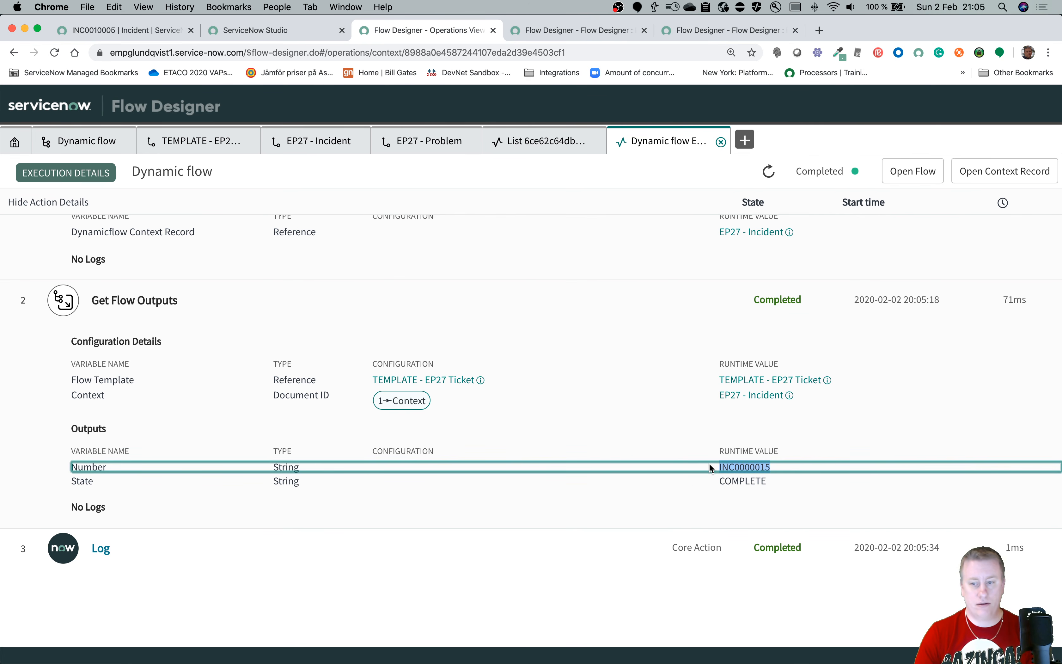
Expand the Log action and check the number in the runtime value of its Message.
click(113, 552)
scroll(347, 544, down, 3)
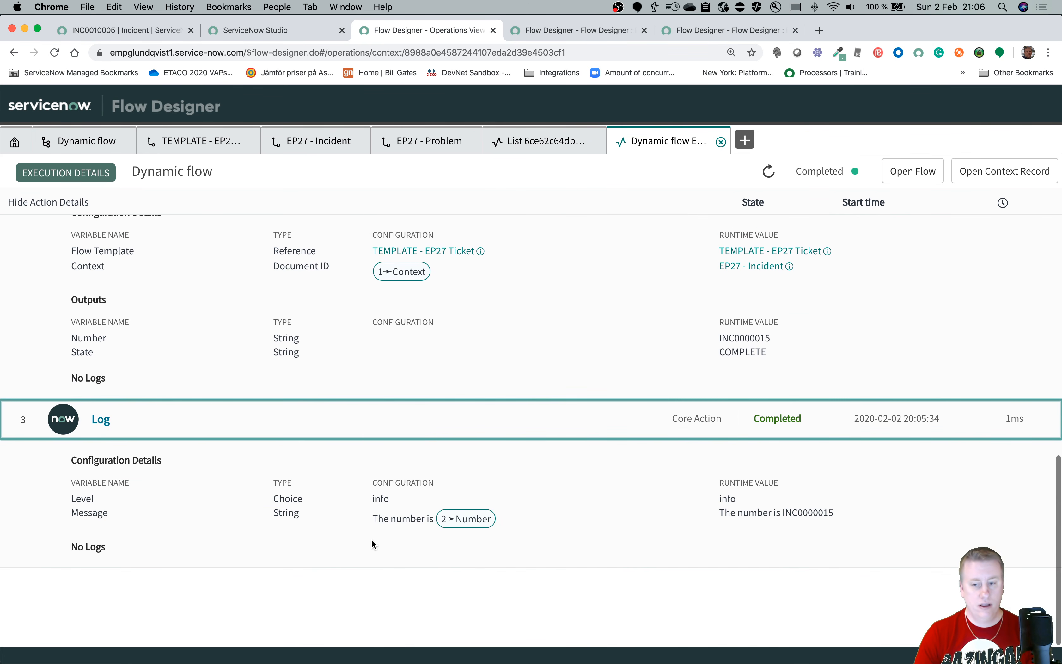
click(833, 516)
drag(832, 516, 782, 510)
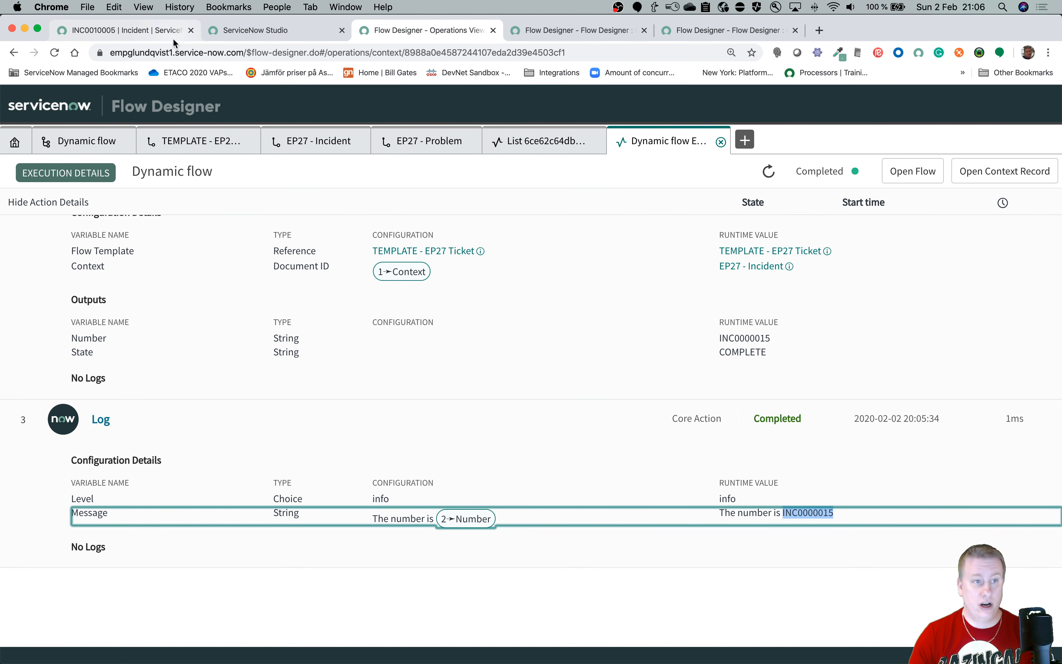
In ServiceNow Studio, create and submit a new Tickets record with the ticket type Problem.
click(146, 27)
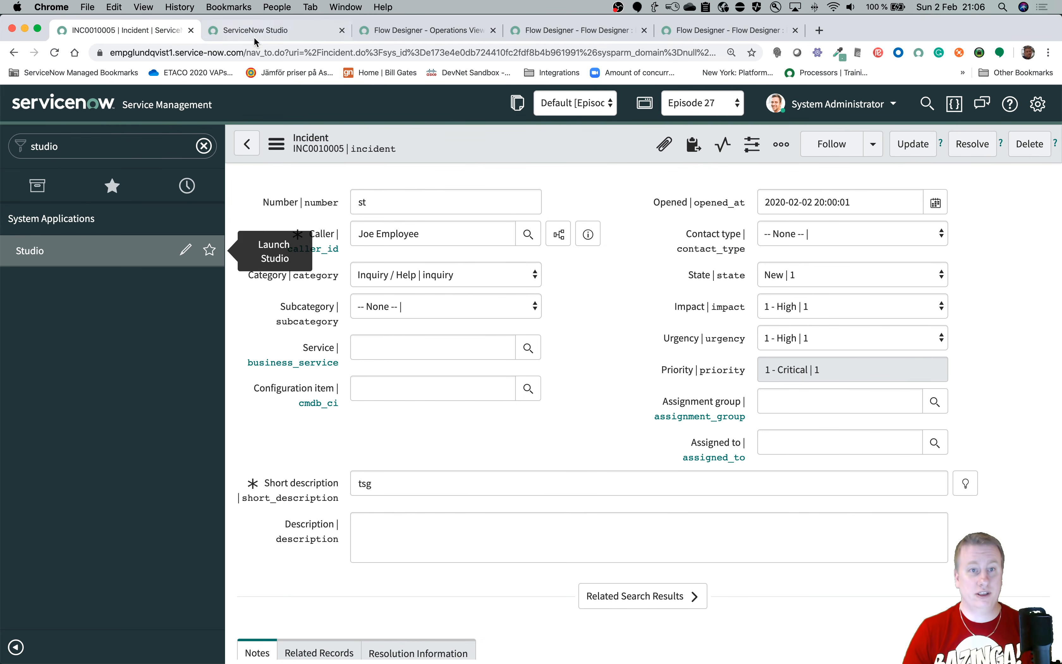
click(267, 29)
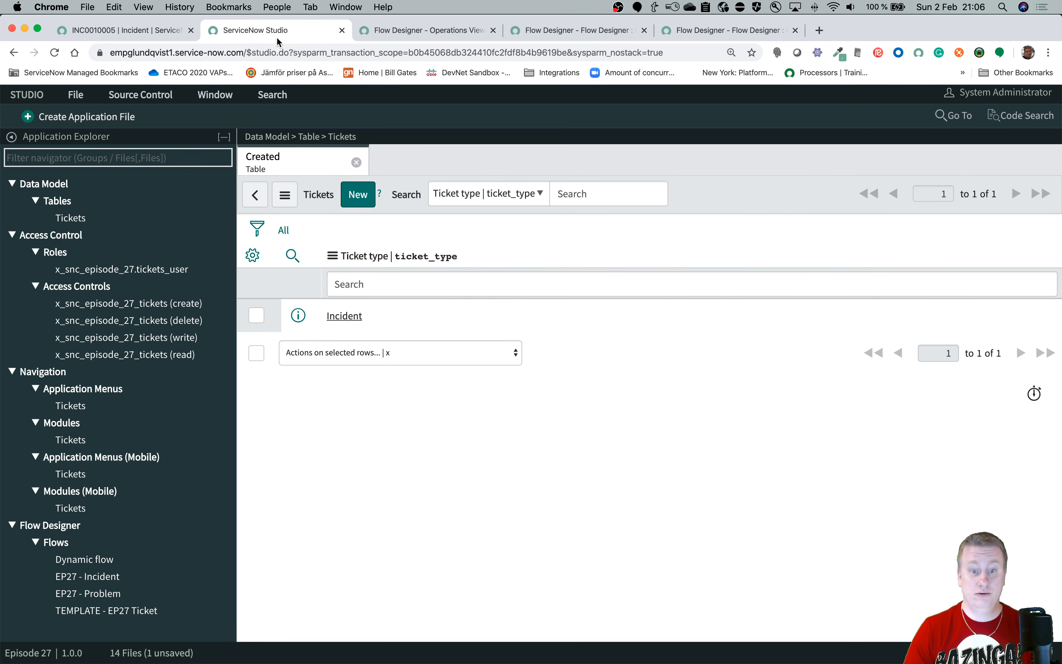
click(374, 197)
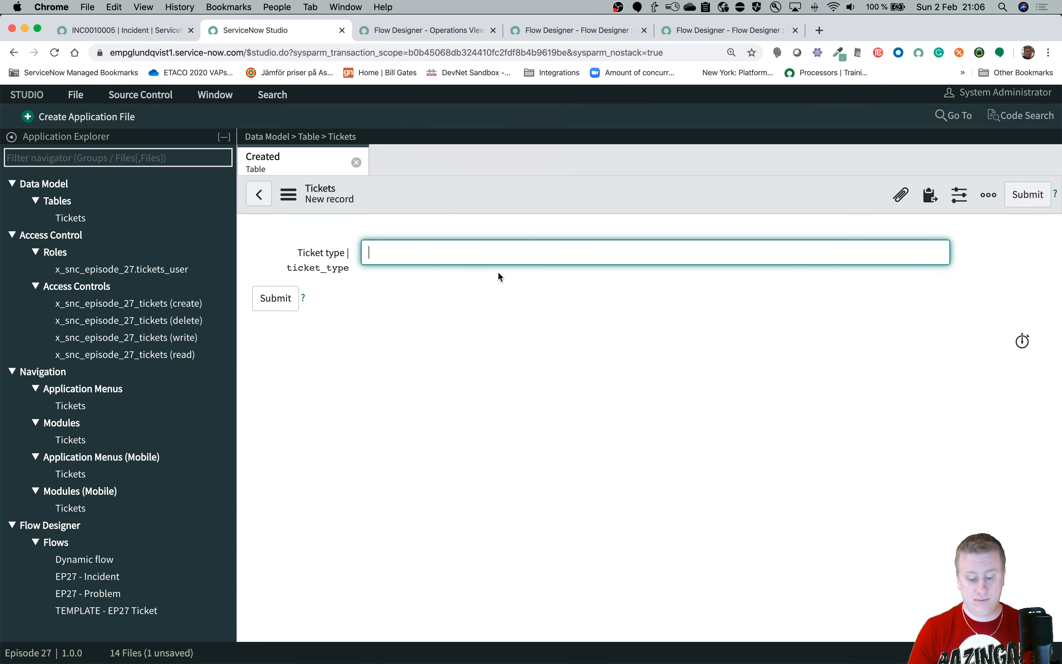
text(Problem)
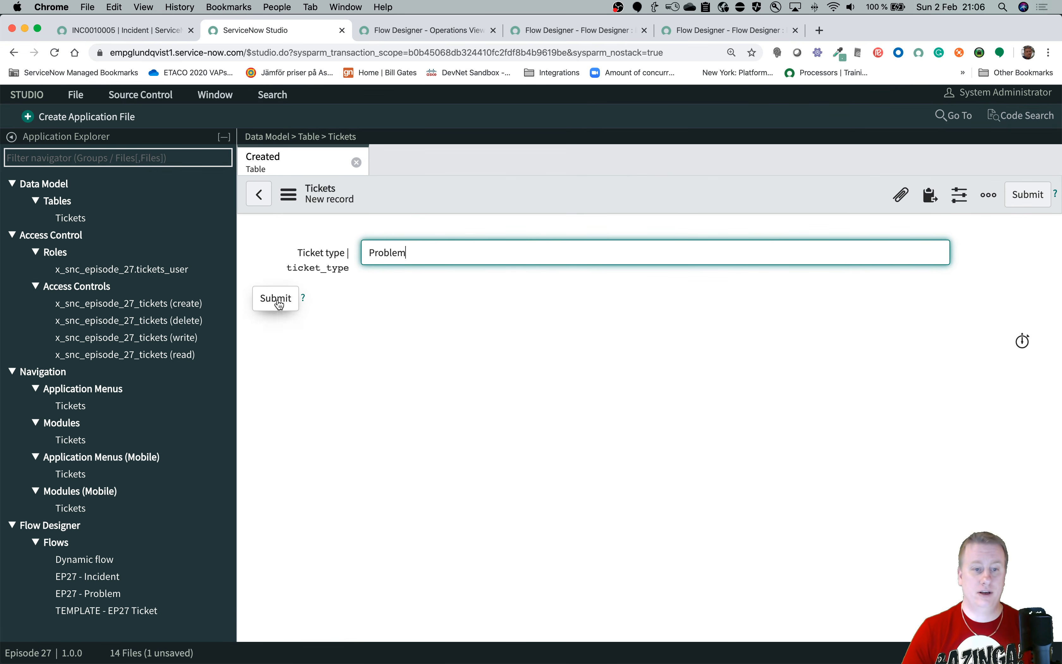
click(276, 298)
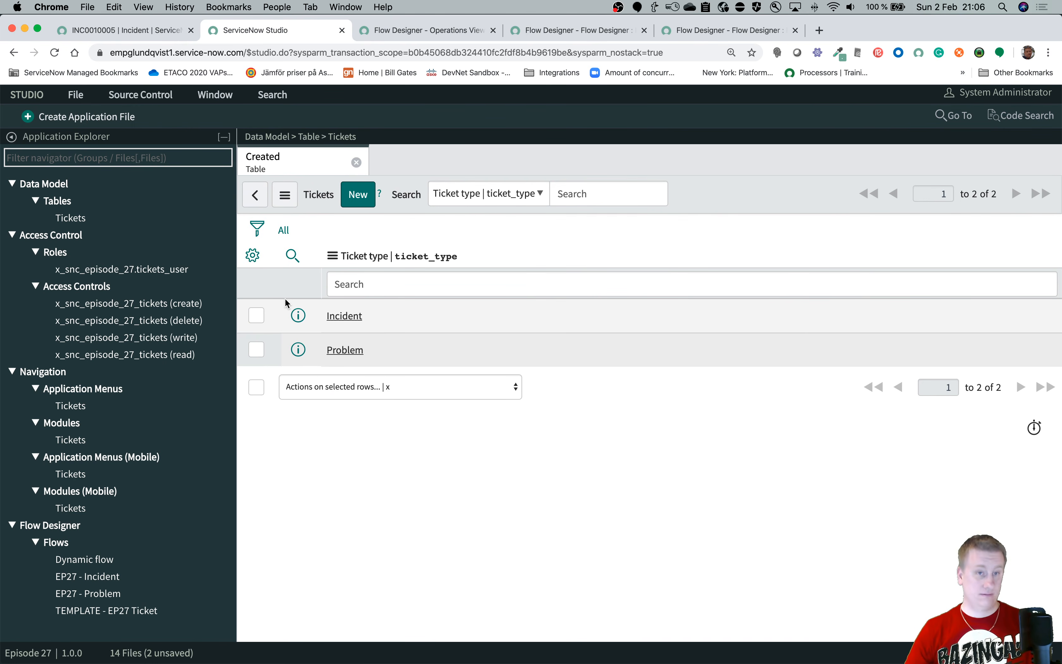
Switch back to Flow Designer, close the old execution details, and open the newest execution from the Dynamic flow's executions list.
click(424, 30)
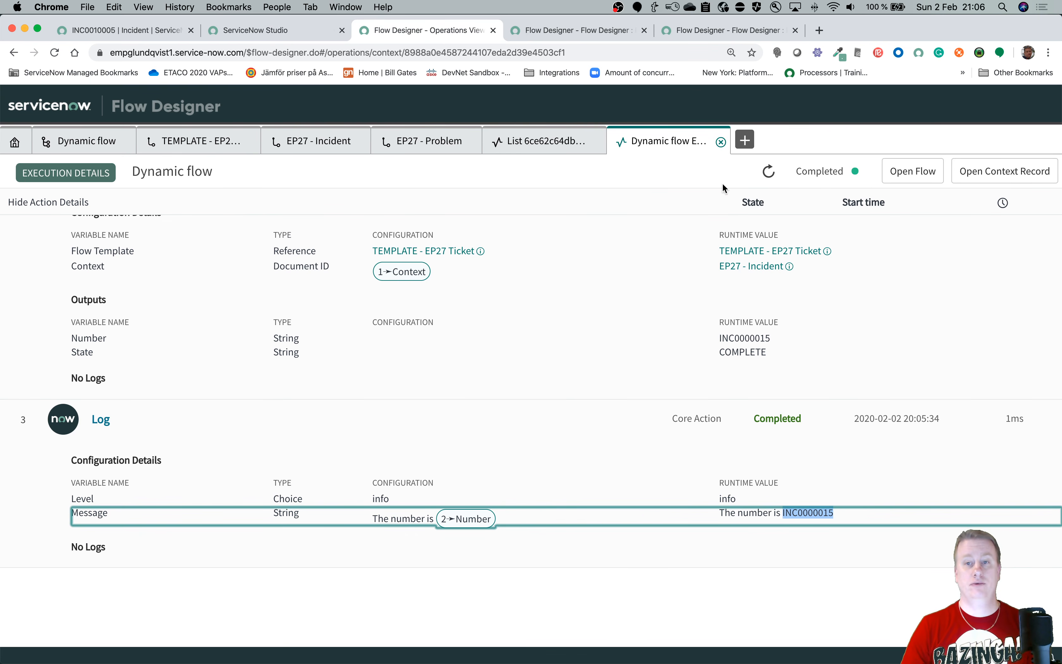
click(721, 142)
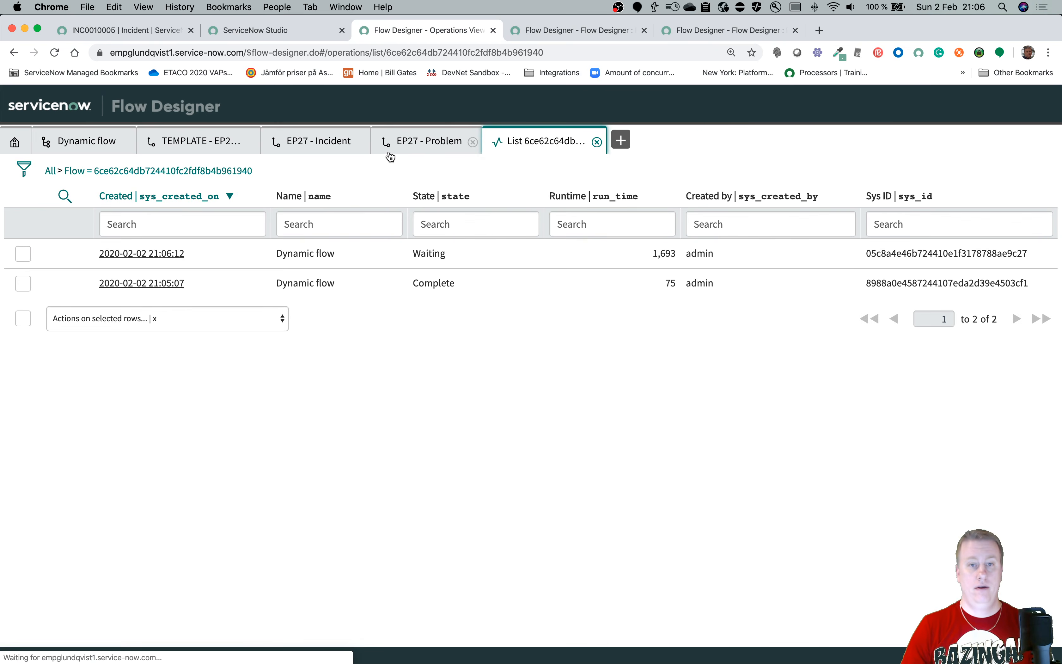
click(97, 149)
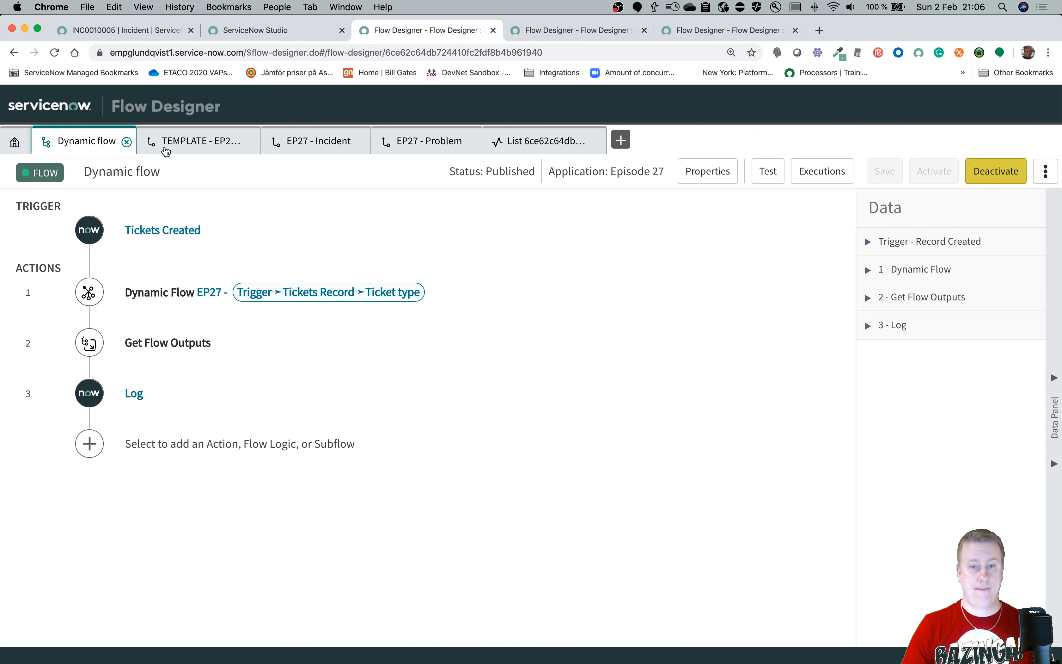
click(831, 173)
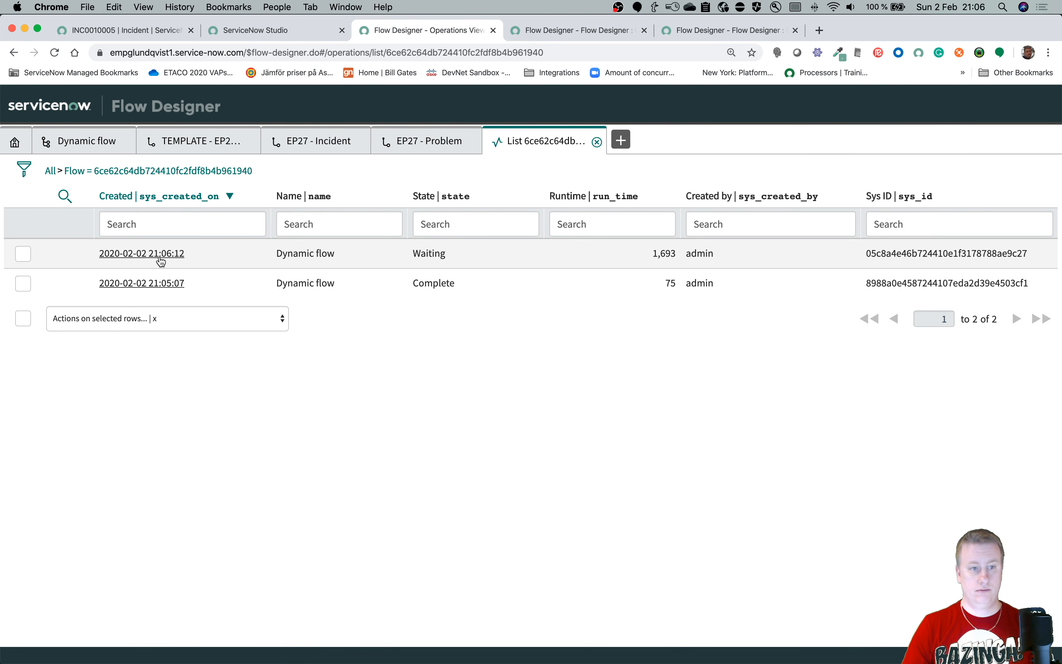
click(161, 259)
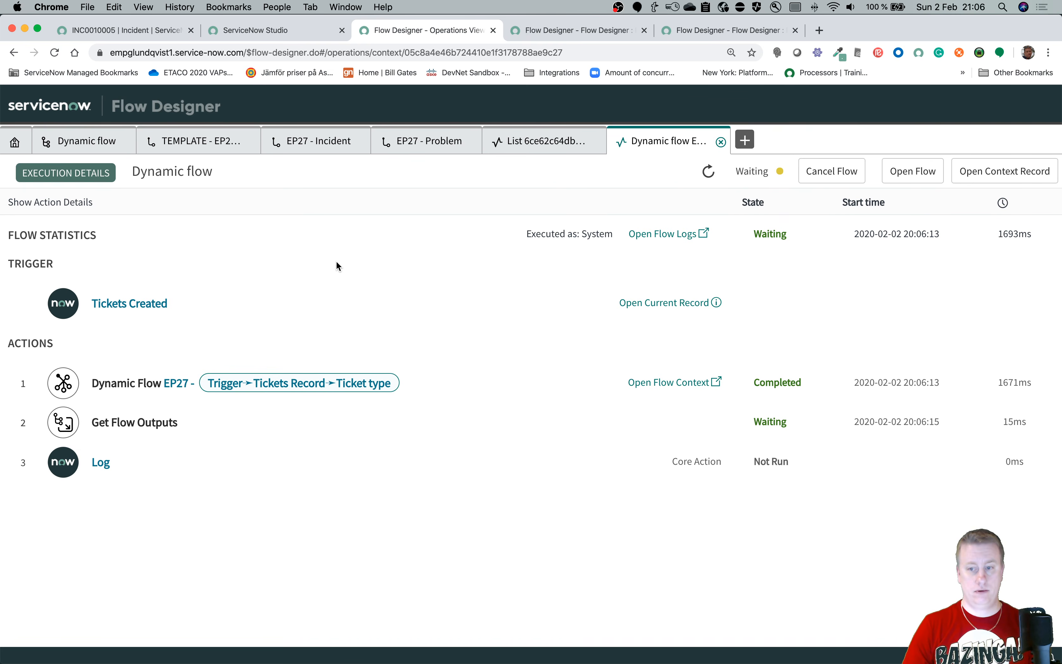
Refresh the execution details of the Problem ticket's run until all actions have finished.
click(708, 170)
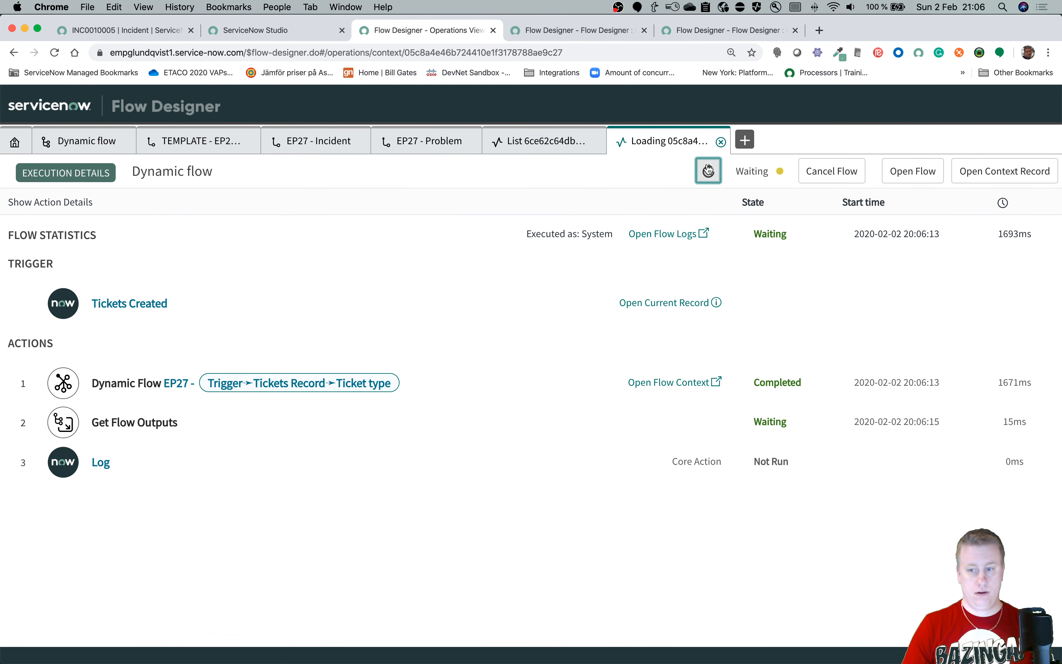
click(709, 170)
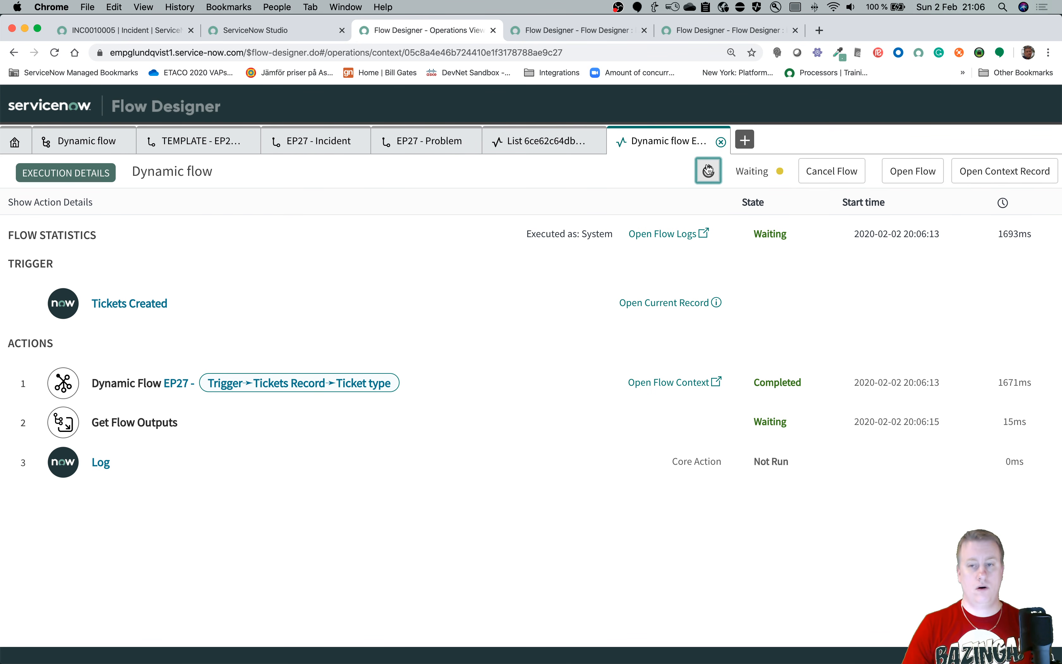
click(708, 170)
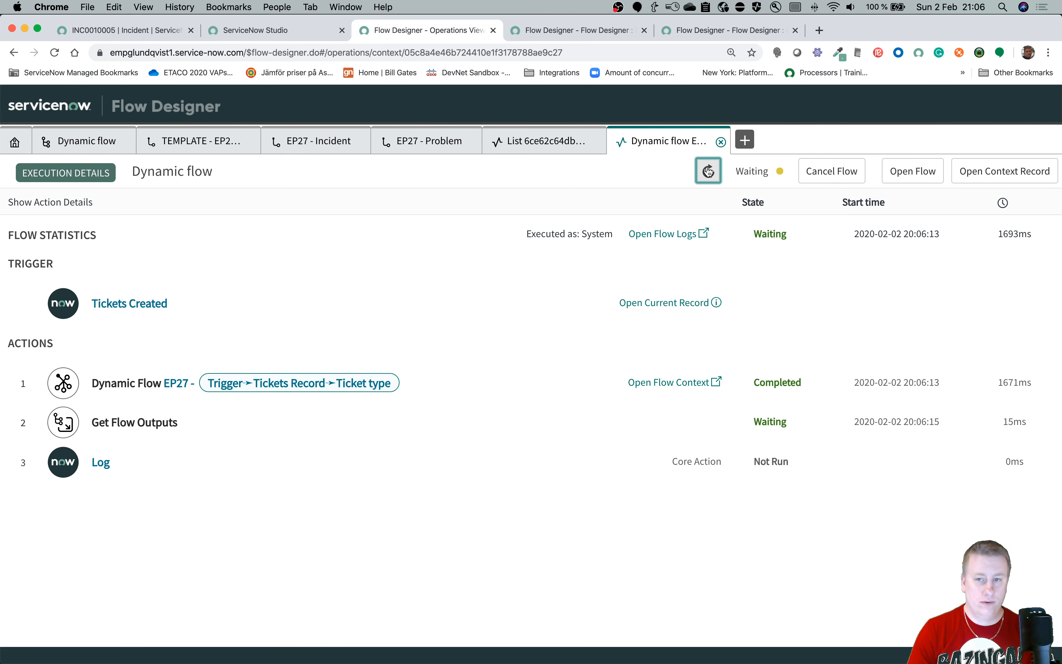
click(709, 170)
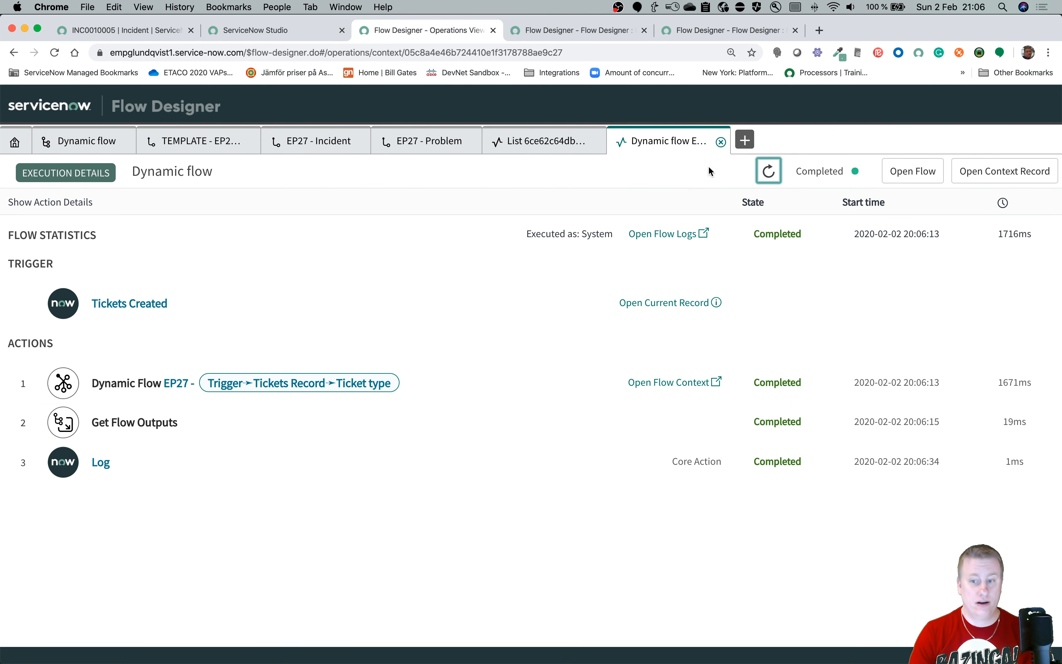
Expand the Dynamic Flow and Log actions and check the runtime values of the called flow and the logged message.
click(158, 386)
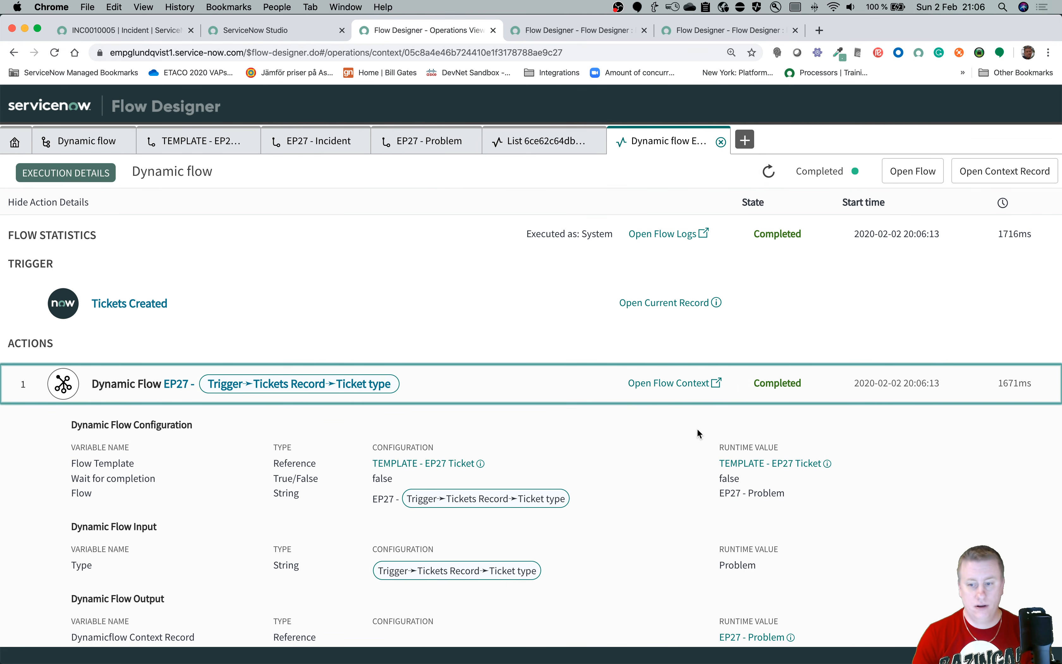
drag(799, 407, 727, 404)
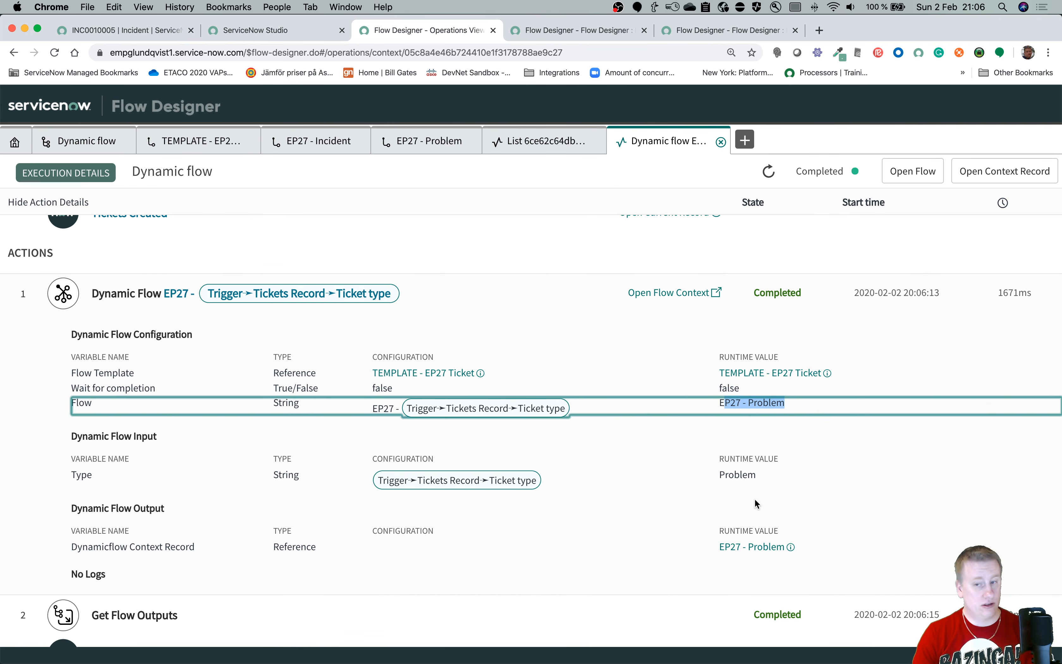
scroll(759, 572, down, 4)
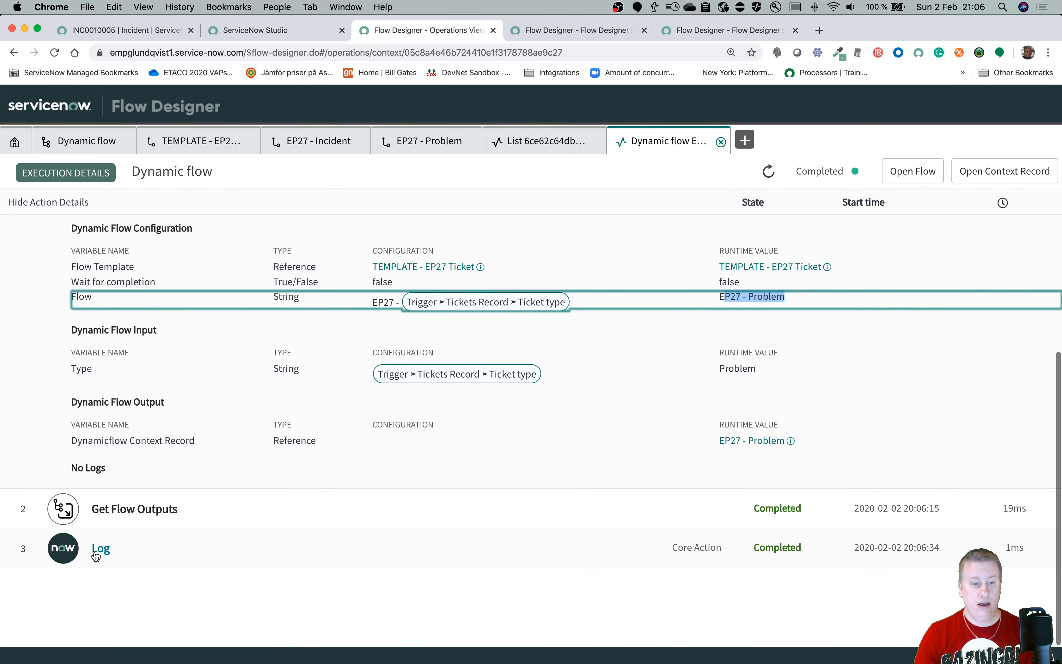
click(477, 539)
scroll(492, 537, down, 3)
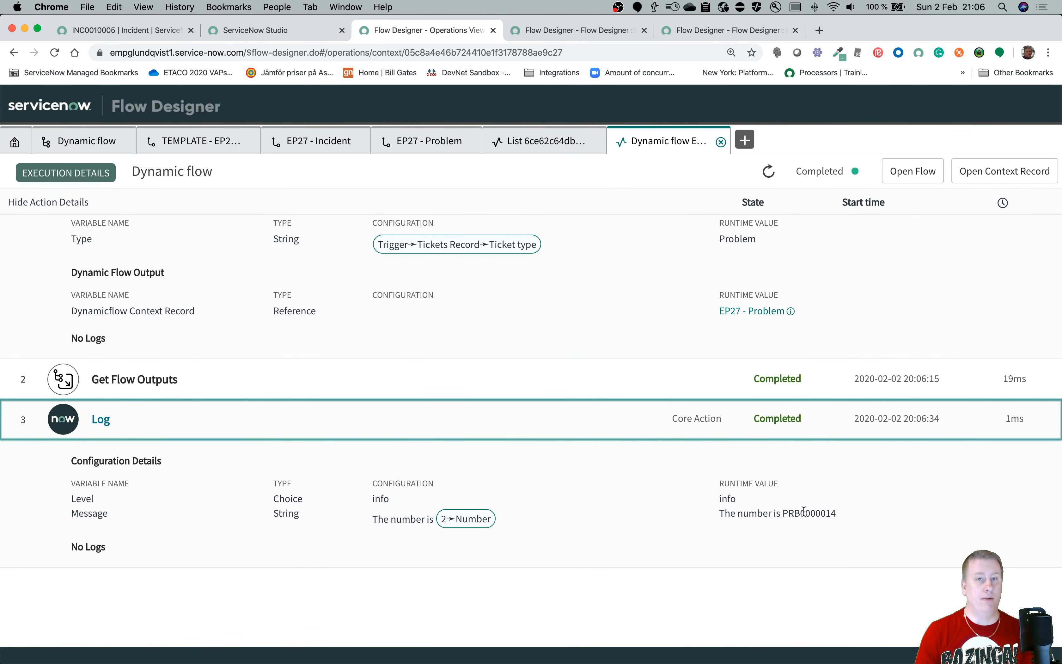